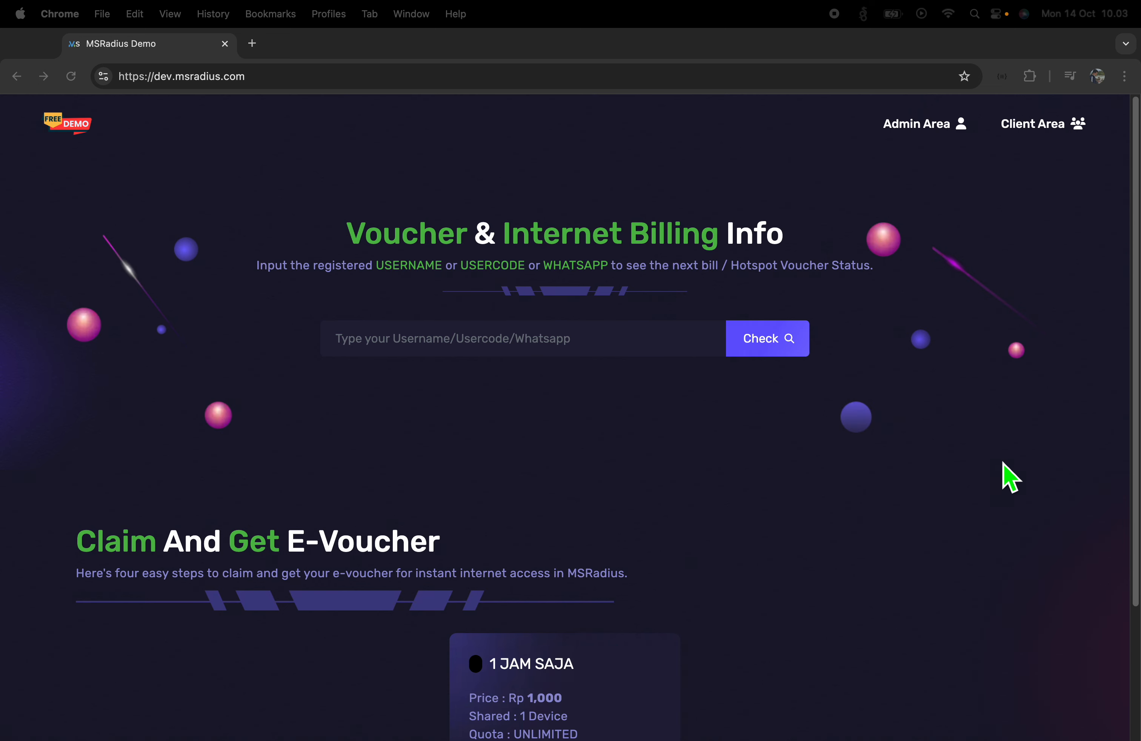
Open the admin area's Users list under Setting, showing two Resellers and two Admins
{"action": "left_click", "coordinate": [939, 126]}
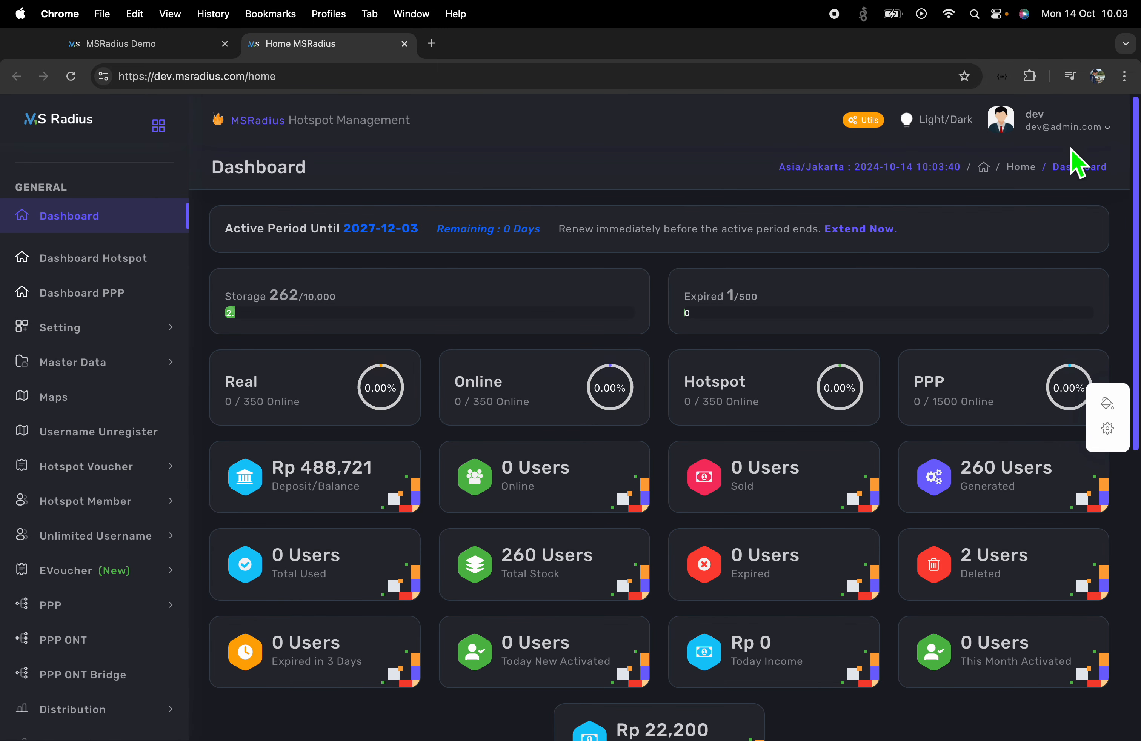
{"action": "left_click", "coordinate": [1075, 124]}
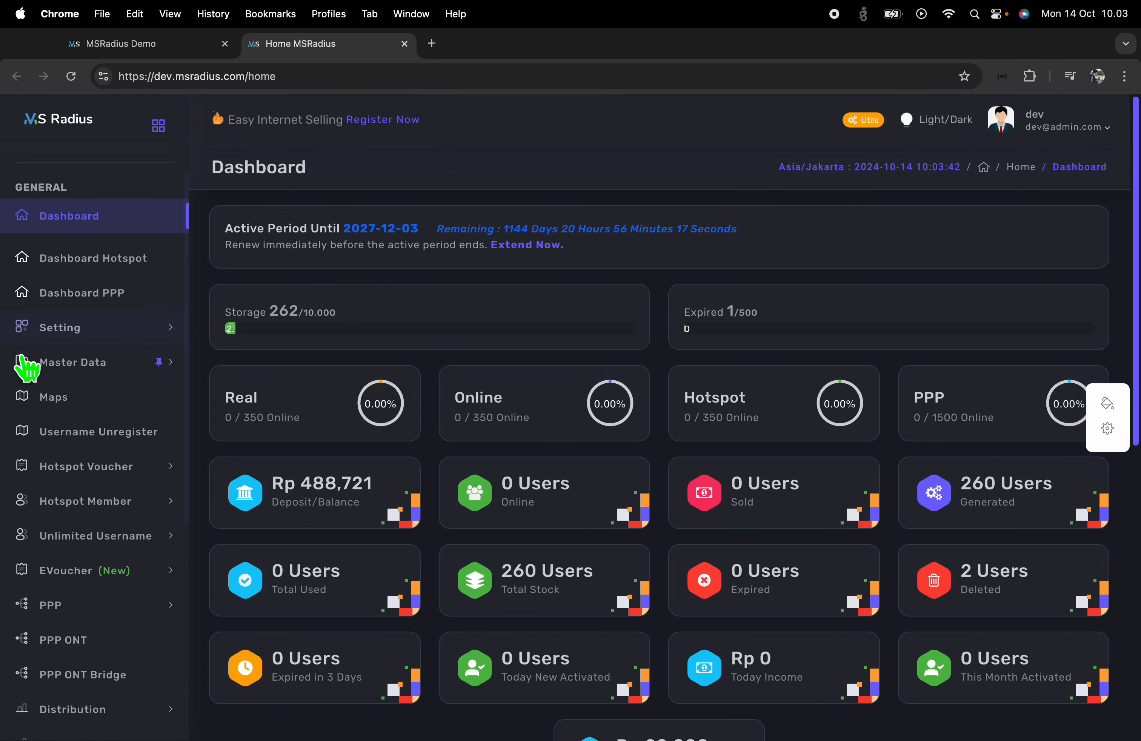
{"action": "left_click", "coordinate": [55, 329]}
{"action": "left_click", "coordinate": [80, 391]}
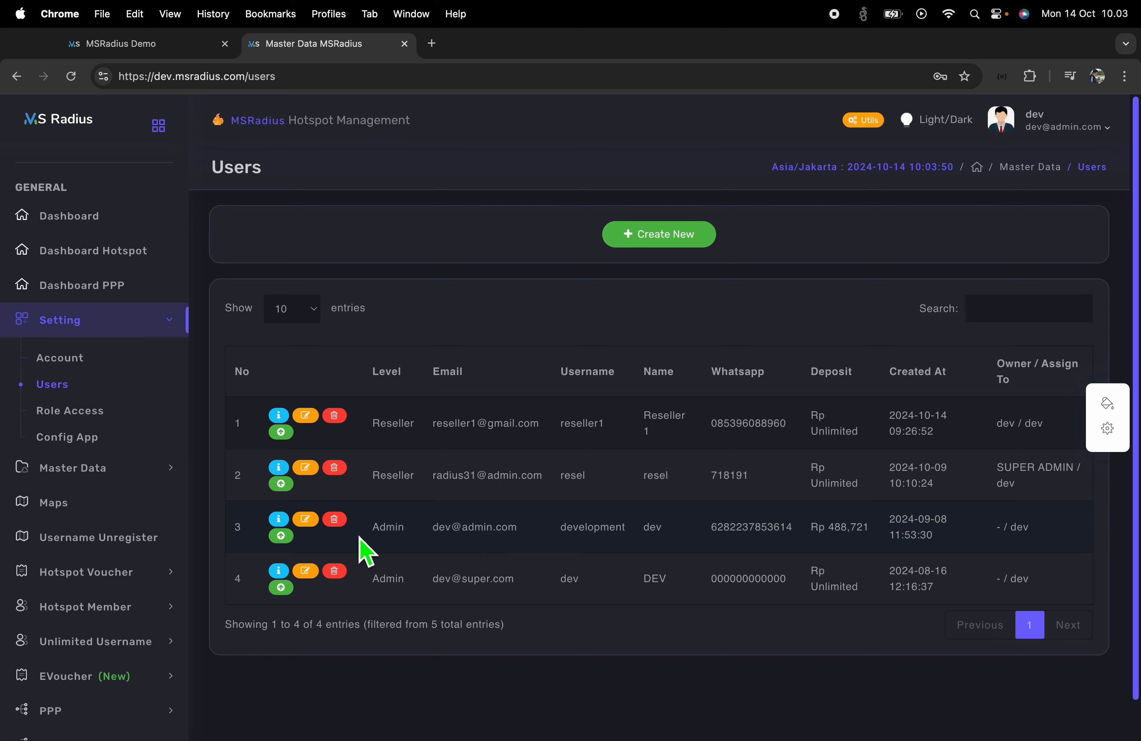
{"action": "left_click_drag", "start_coordinate": [364, 538], "coordinate": [563, 539]}
{"action": "left_click", "coordinate": [583, 545]}
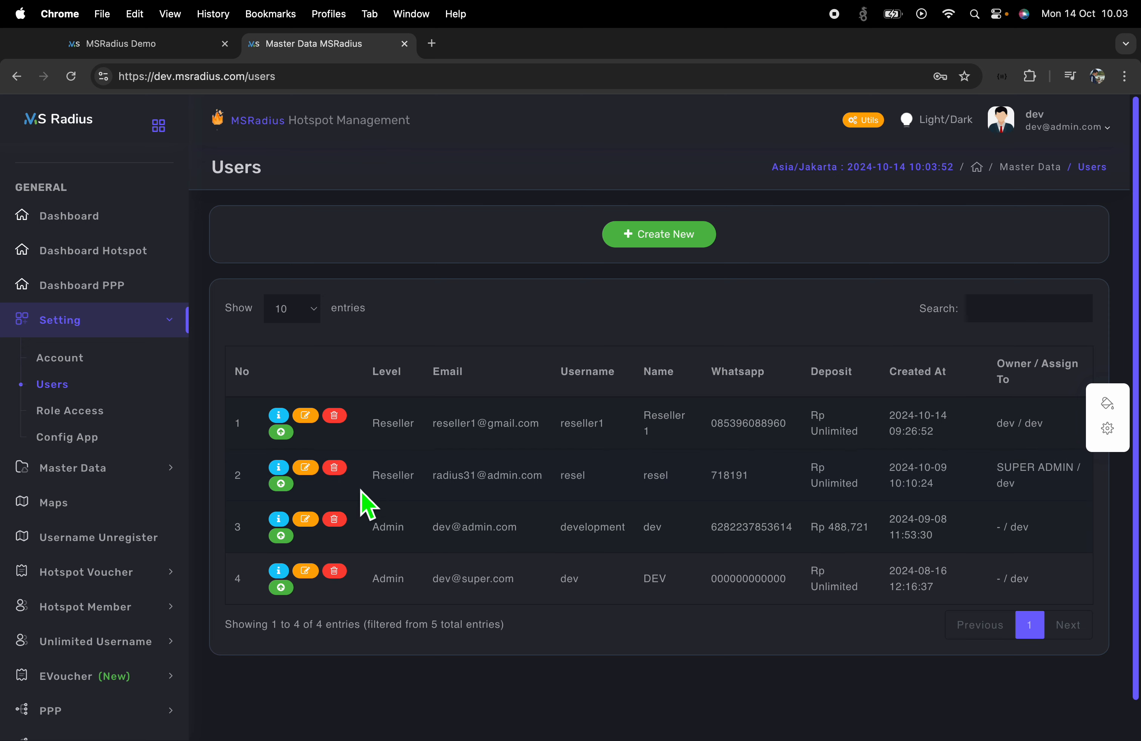
Start a new user with Reseller level and the name reseller2
{"action": "left_click", "coordinate": [667, 241]}
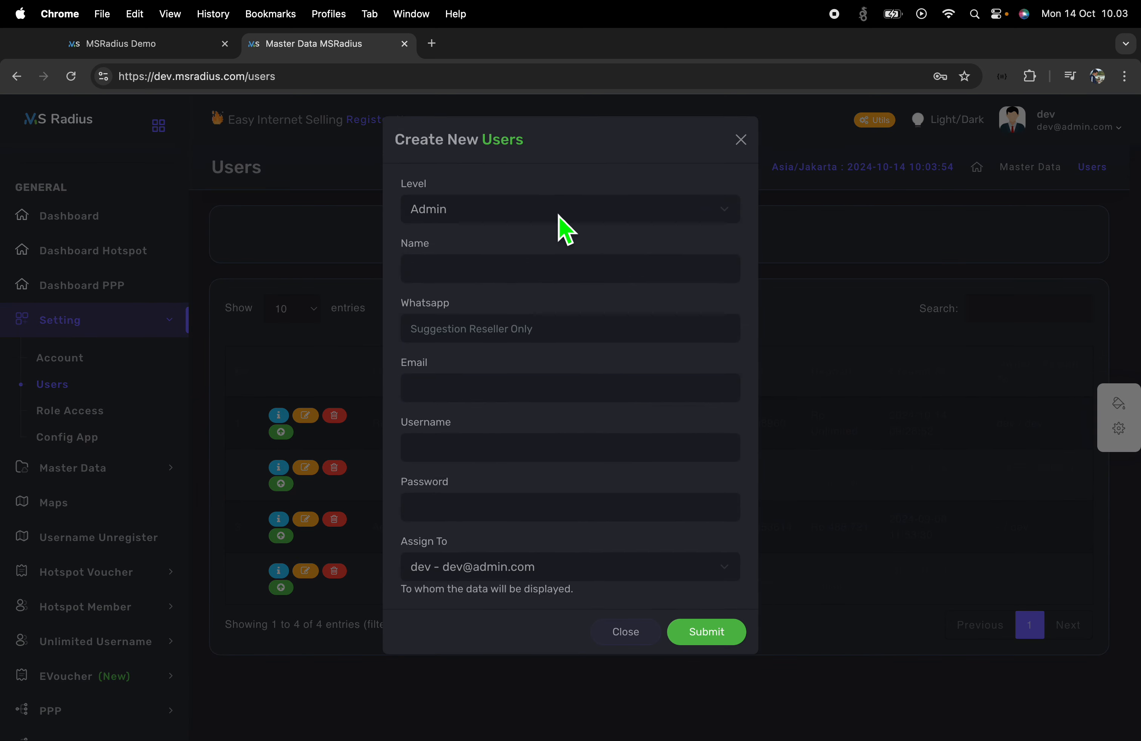
{"action": "left_click", "coordinate": [534, 217]}
{"action": "left_click", "coordinate": [535, 349]}
{"action": "left_click", "coordinate": [507, 271]}
{"action": "type", "text": "e"}
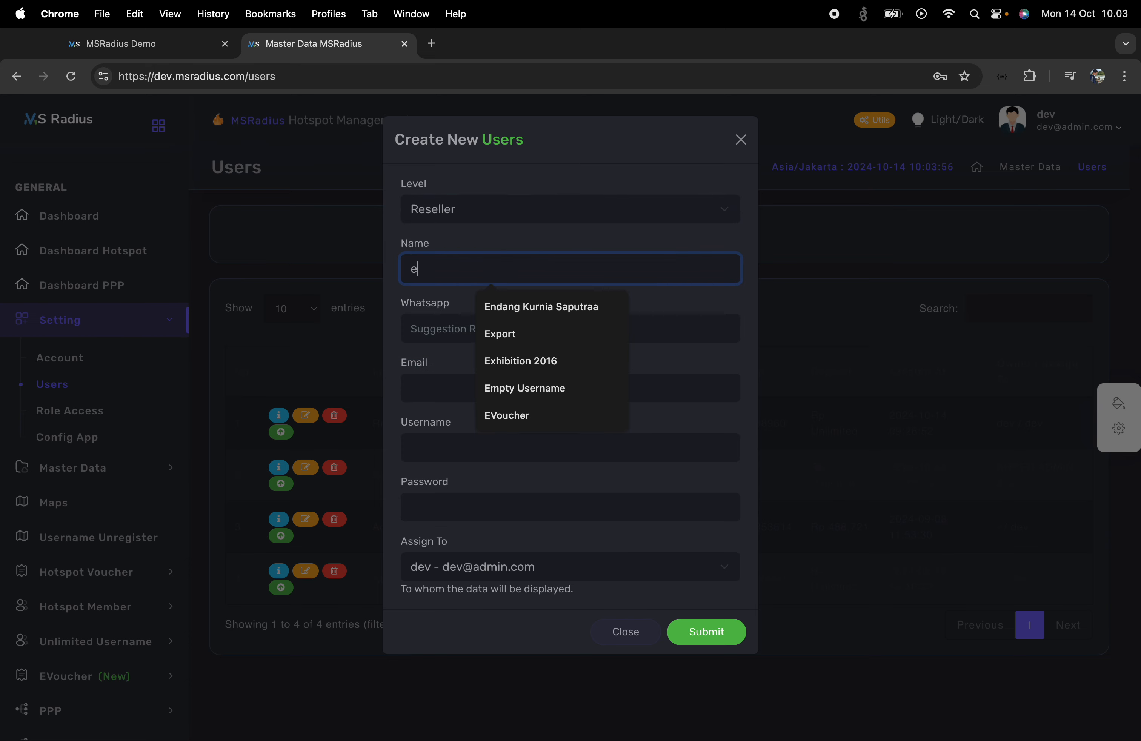
{"action": "key", "text": "BackSpace"}
{"action": "type", "text": "reseller1"}
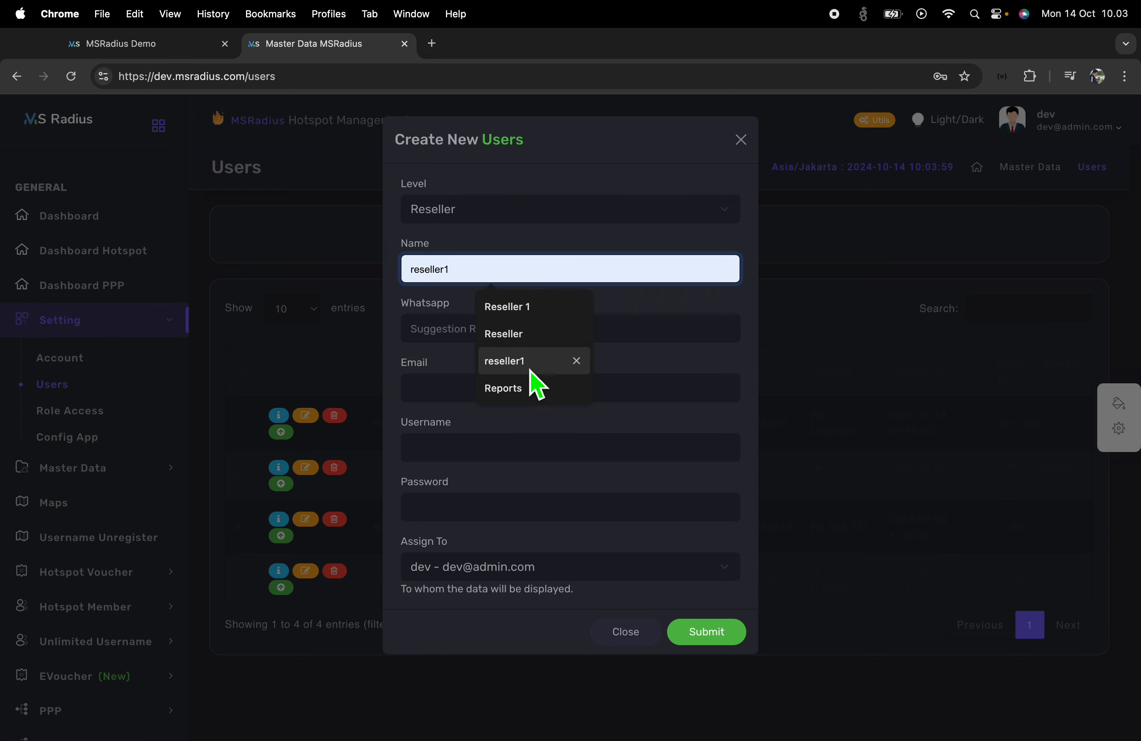
{"action": "left_click", "coordinate": [531, 371]}
{"action": "key", "text": "BackSpace"}
{"action": "type", "text": "2"}
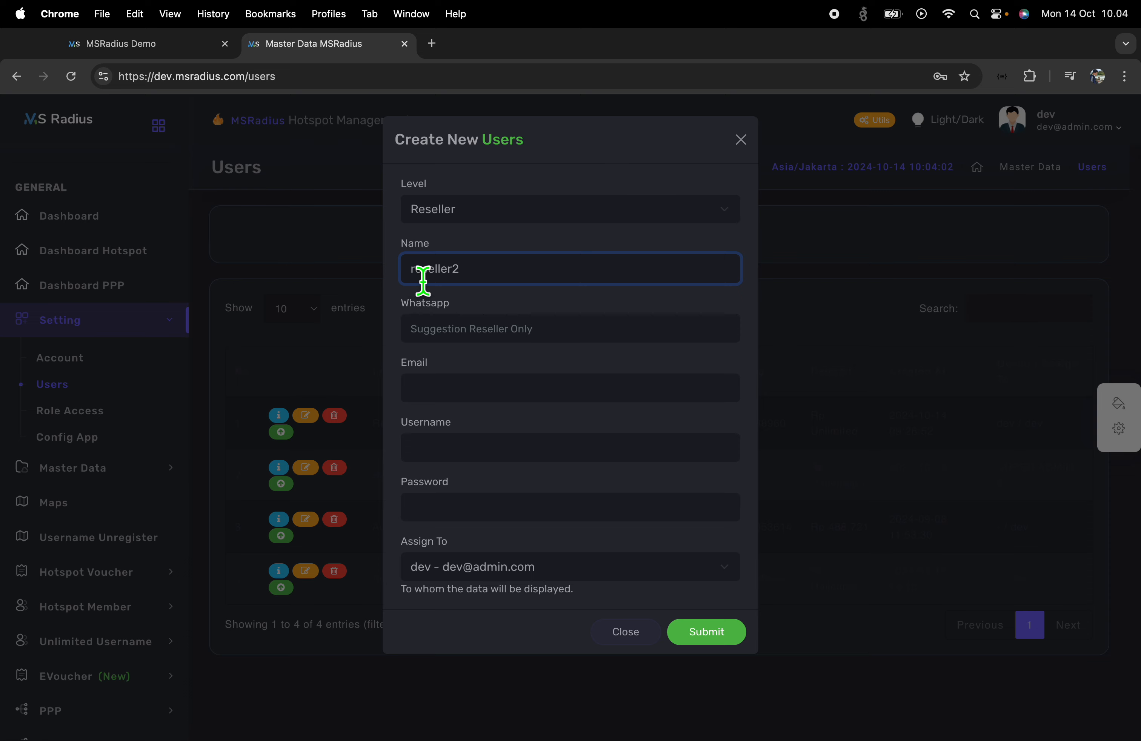
Fill in the new user's Whatsapp number and e-mail address from suggestions
{"action": "left_click", "coordinate": [470, 328]}
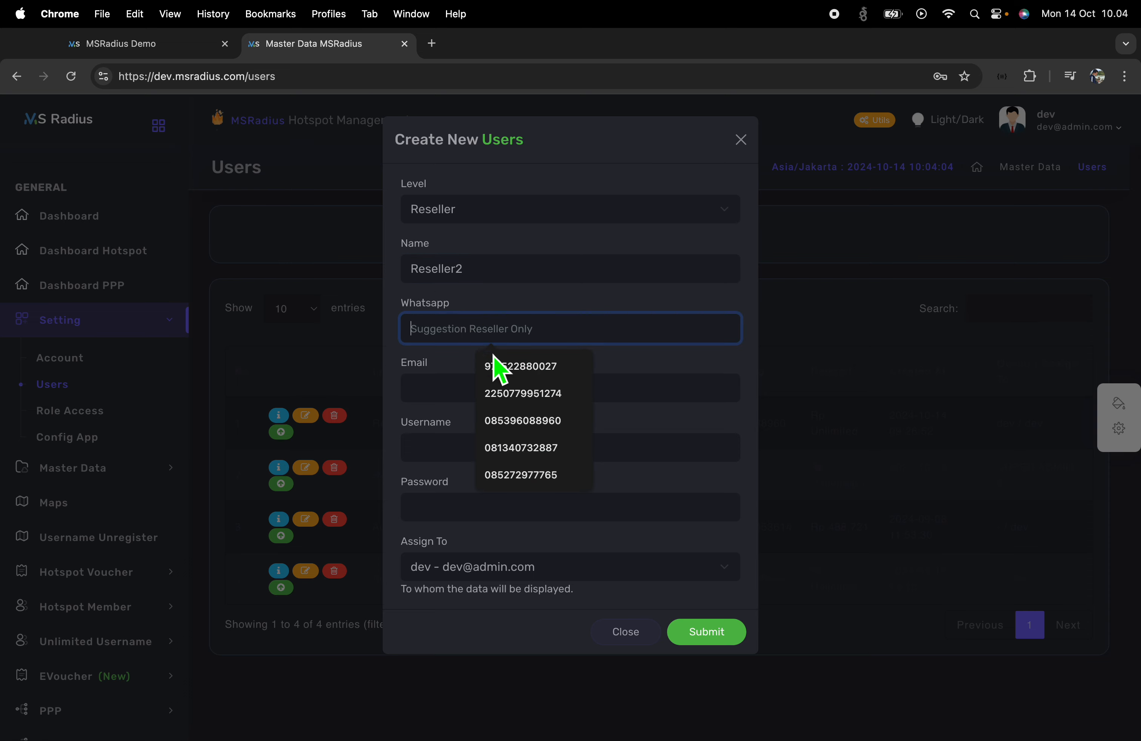
{"action": "left_click", "coordinate": [502, 364]}
{"action": "left_click", "coordinate": [474, 392]}
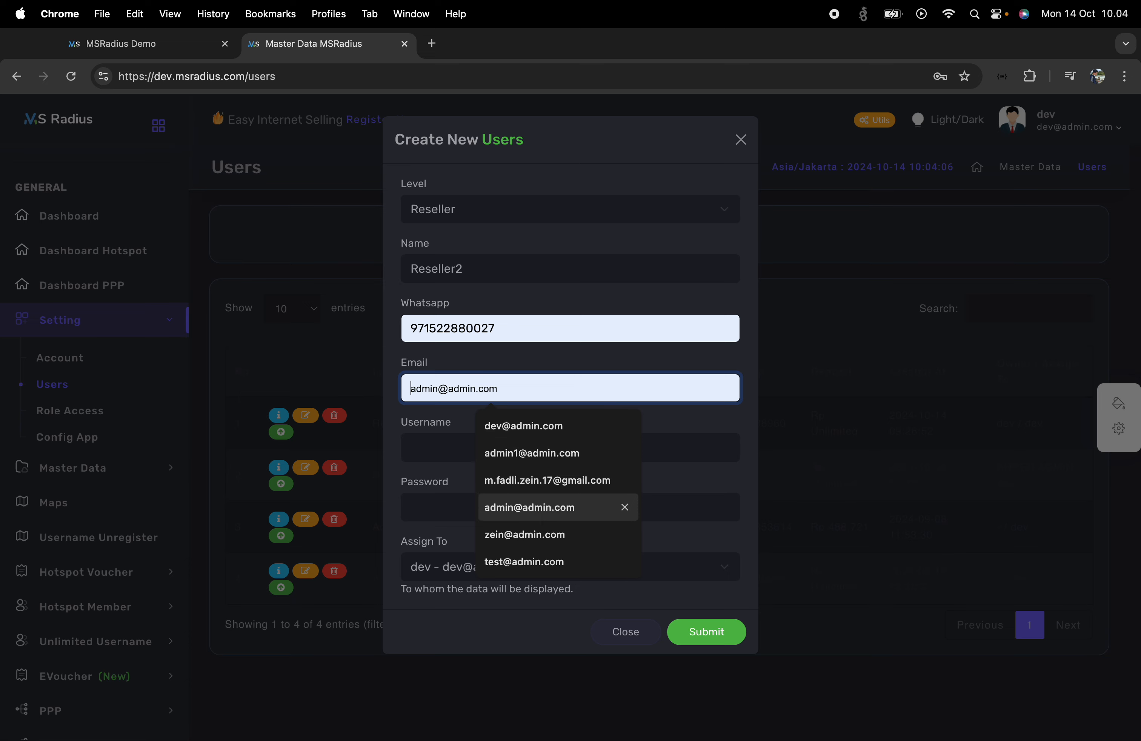
{"action": "left_click", "coordinate": [539, 454]}
Set the username to reseller2, enter a password, and submit the new user
{"action": "left_click", "coordinate": [501, 453]}
{"action": "type", "text": "re"}
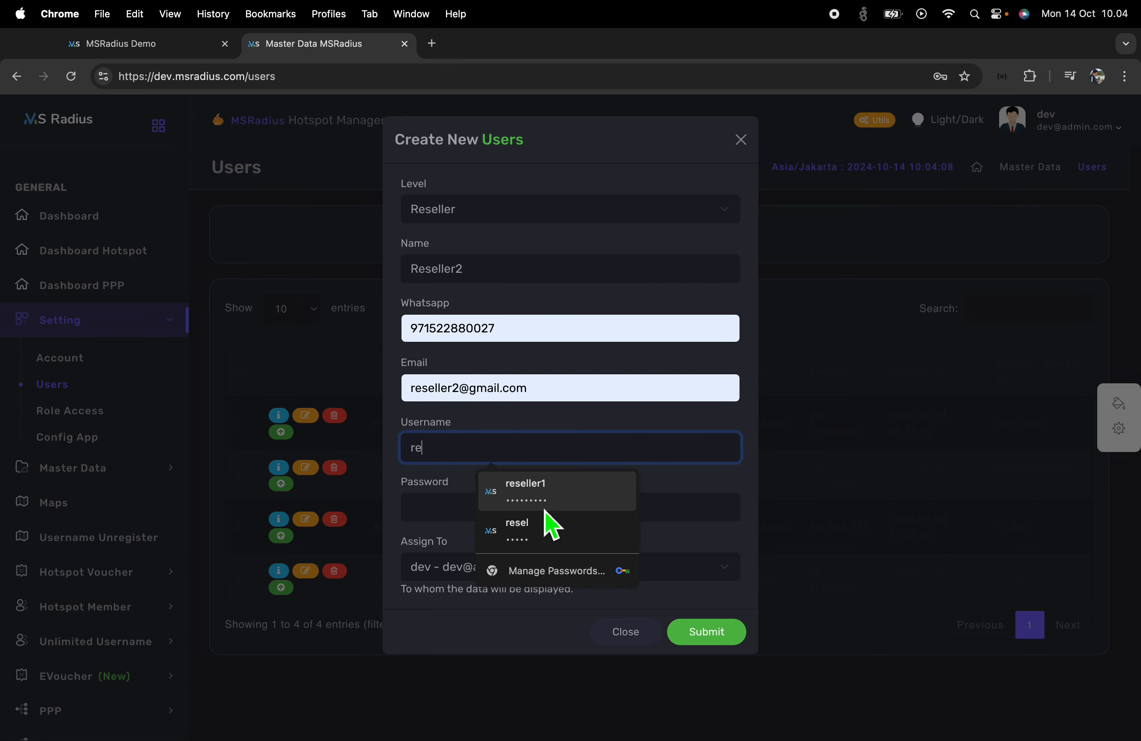
{"action": "double_click", "coordinate": [438, 395]}
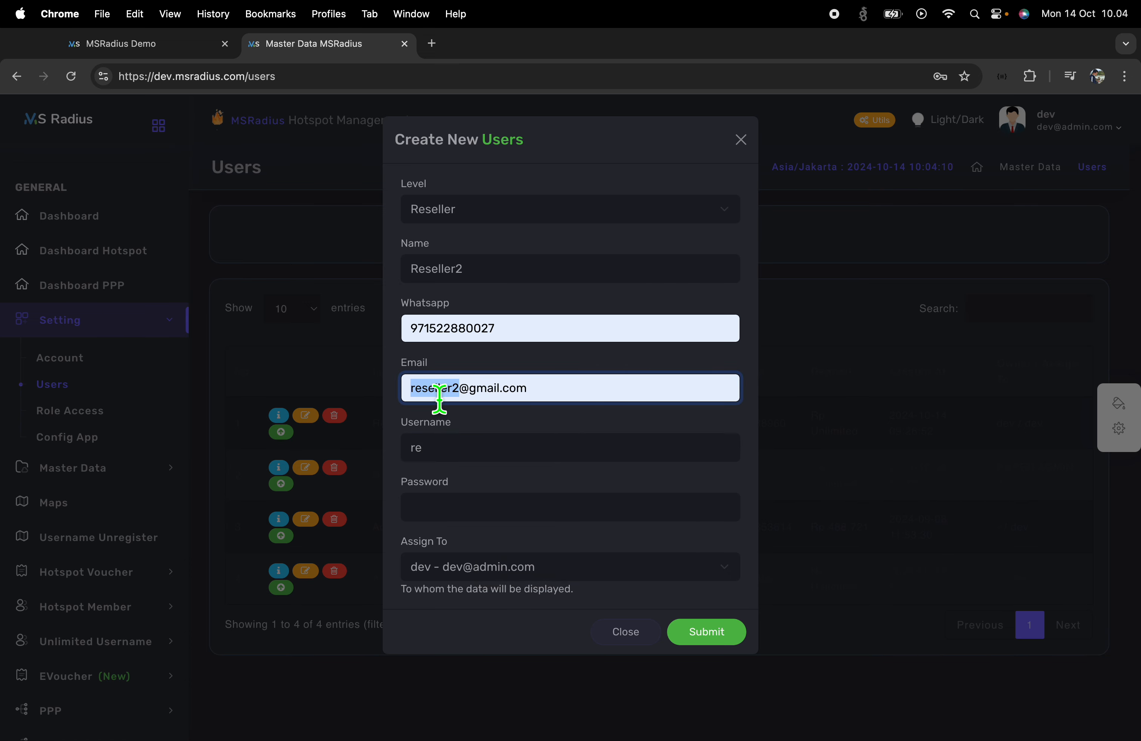
{"action": "key", "text": "super+c"}
{"action": "double_click", "coordinate": [439, 457]}
{"action": "key", "text": "super+v"}
{"action": "left_click", "coordinate": [461, 517]}
{"action": "key", "text": "super+v"}
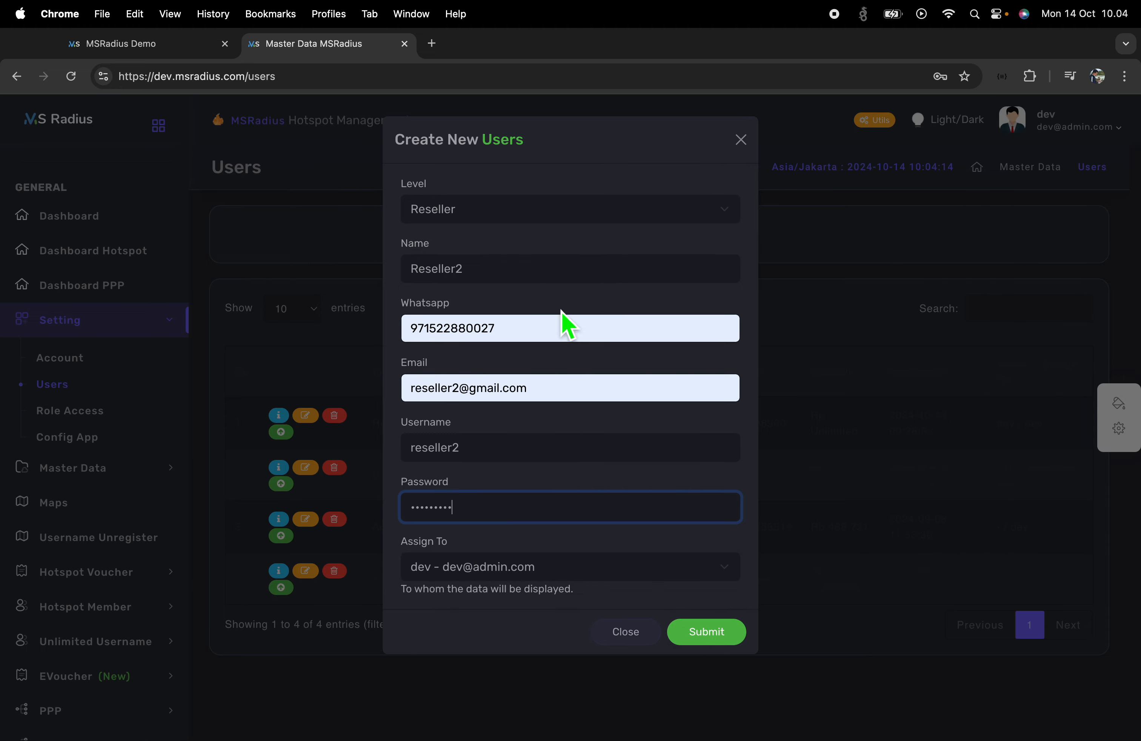
{"action": "left_click", "coordinate": [735, 640]}
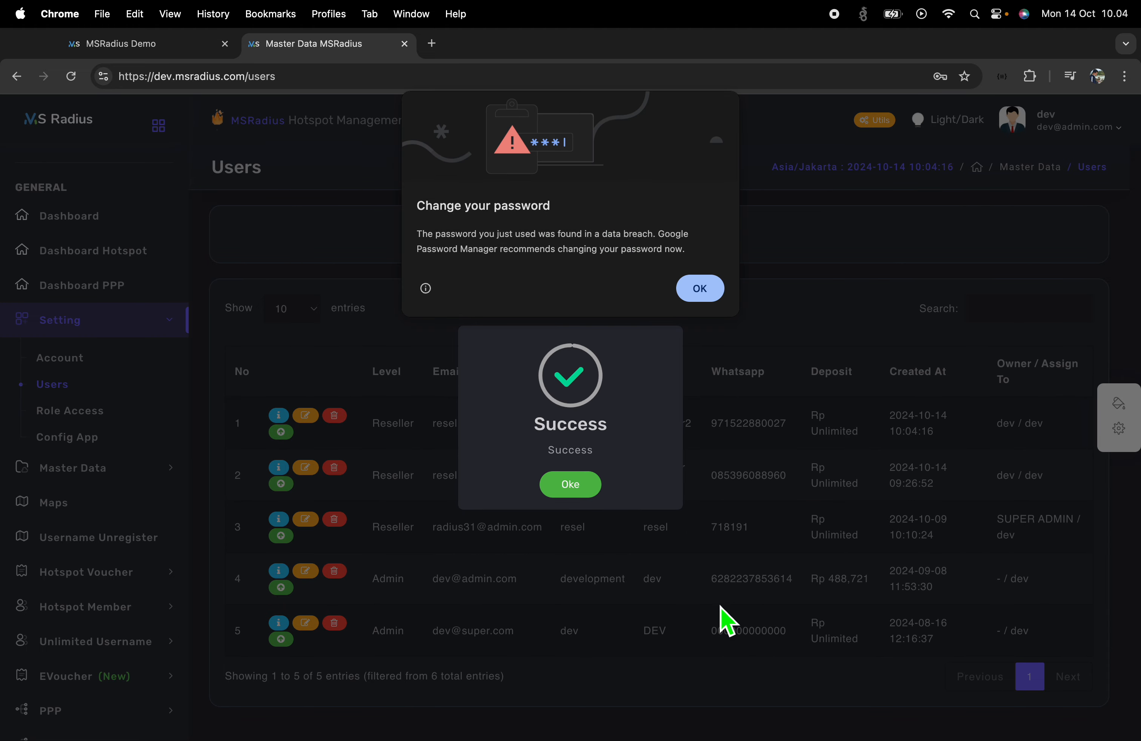
{"action": "left_click", "coordinate": [700, 293]}
Dismiss the success message and save the new reseller2 login in Chrome
{"action": "left_click", "coordinate": [578, 486]}
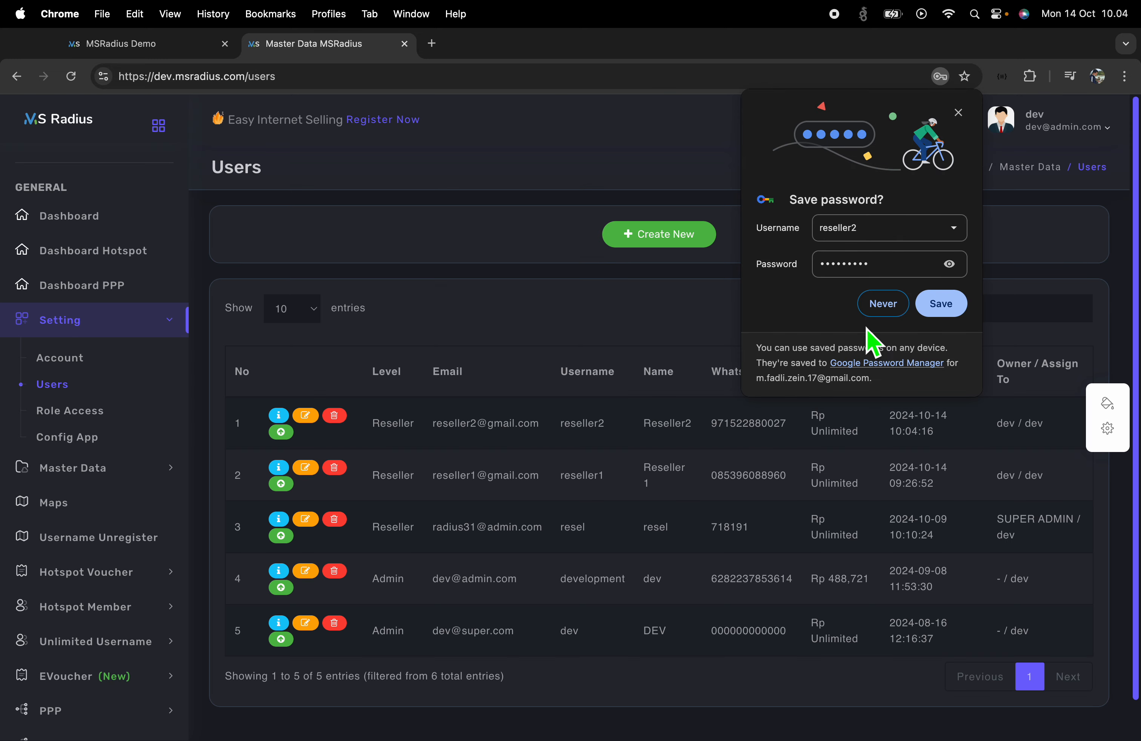
{"action": "left_click", "coordinate": [952, 313]}
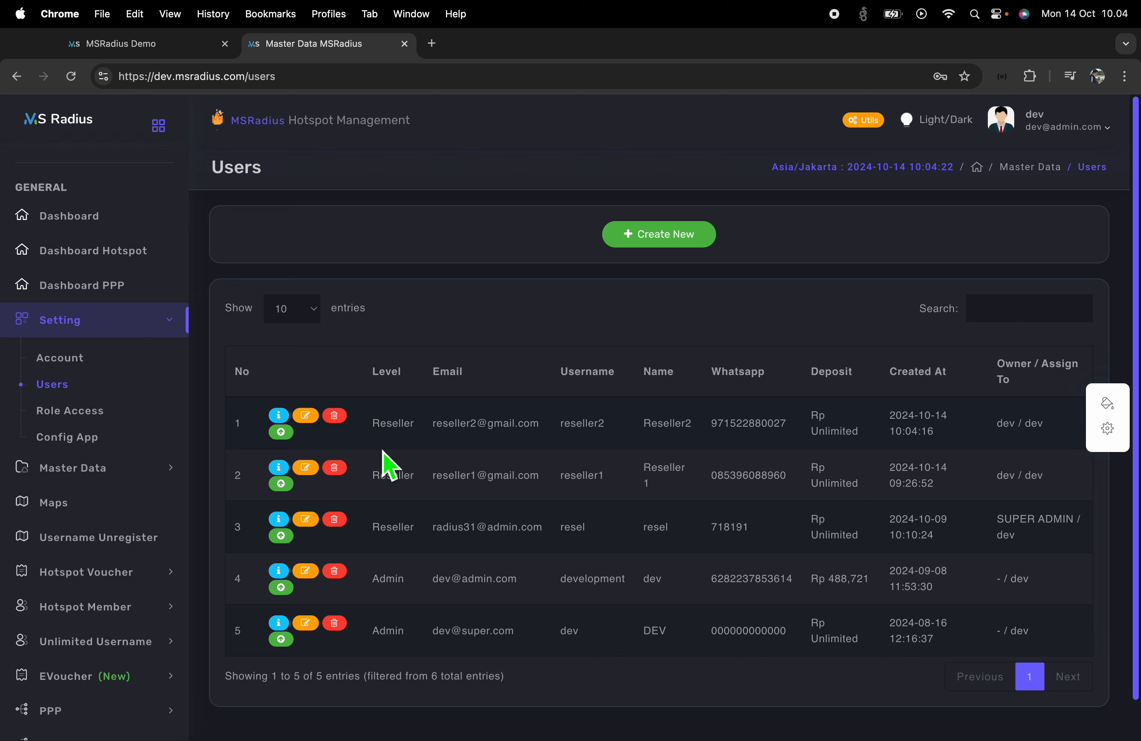
{"action": "left_click_drag", "start_coordinate": [381, 440], "coordinate": [625, 446]}
{"action": "left_click", "coordinate": [638, 447]}
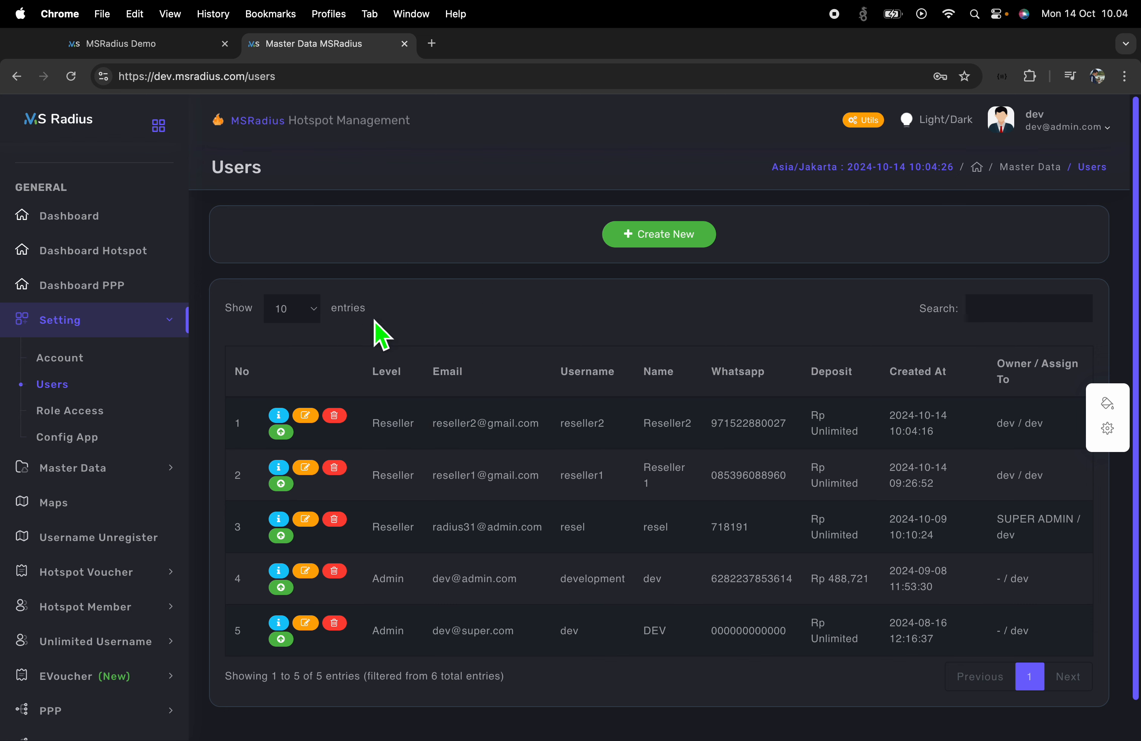
Open a new incognito window and load dev.msradius.com
{"action": "left_click", "coordinate": [1124, 77]}
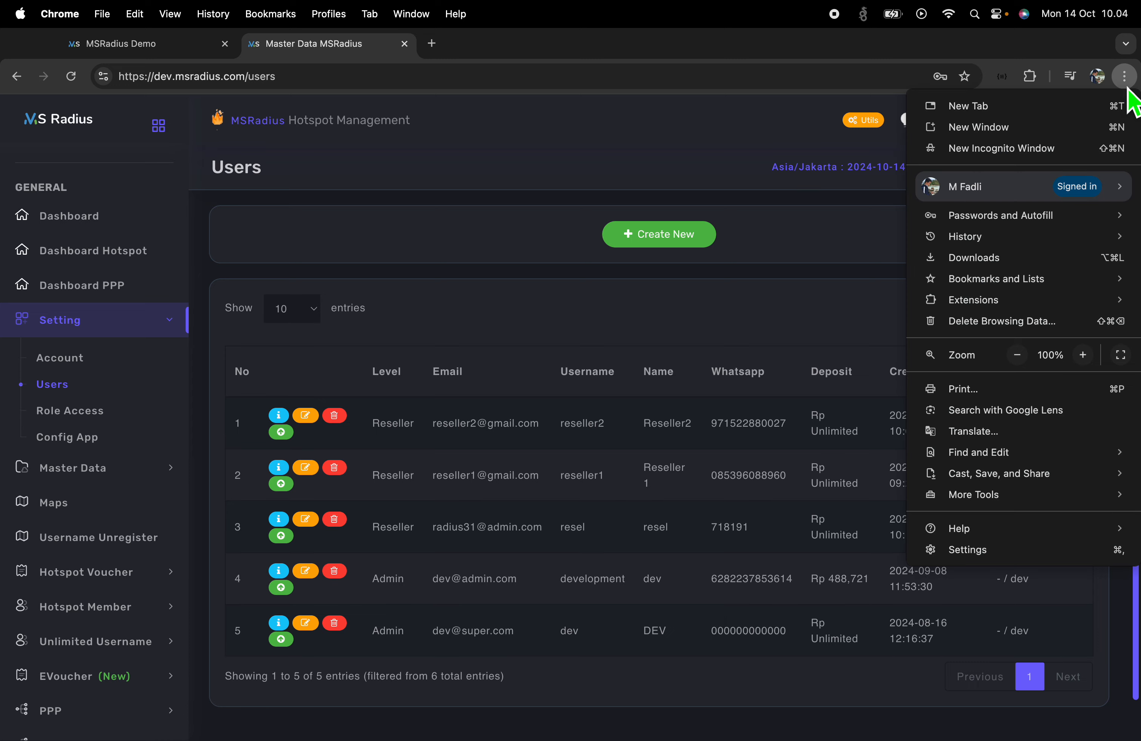
{"action": "left_click", "coordinate": [993, 150]}
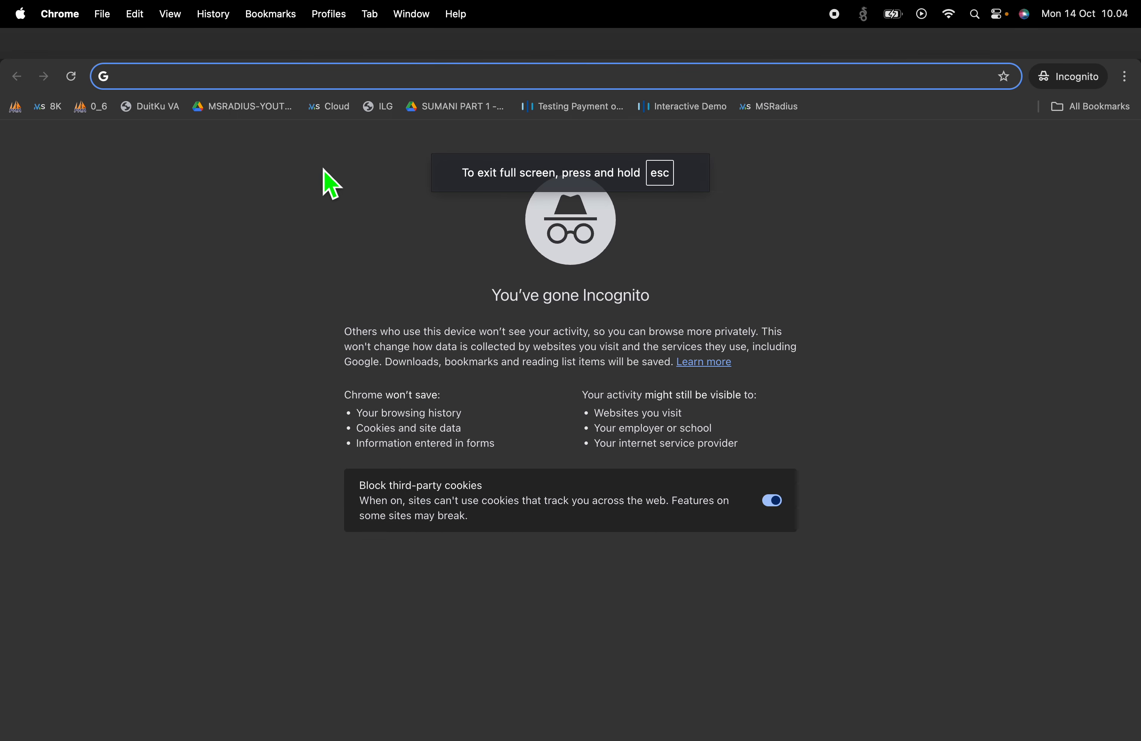
{"action": "type", "text": "l"}
{"action": "key", "text": "BackSpace"}
{"action": "key", "text": "BackSpace"}
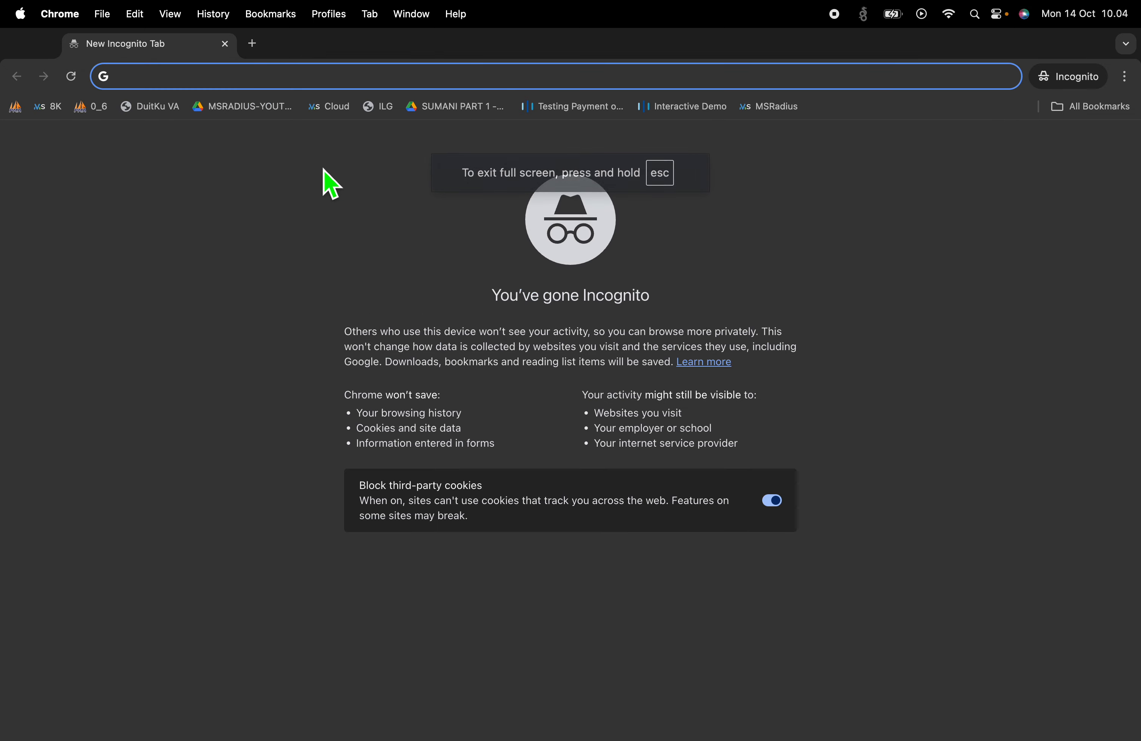
{"action": "type", "text": "de"}
{"action": "key", "text": "Return"}
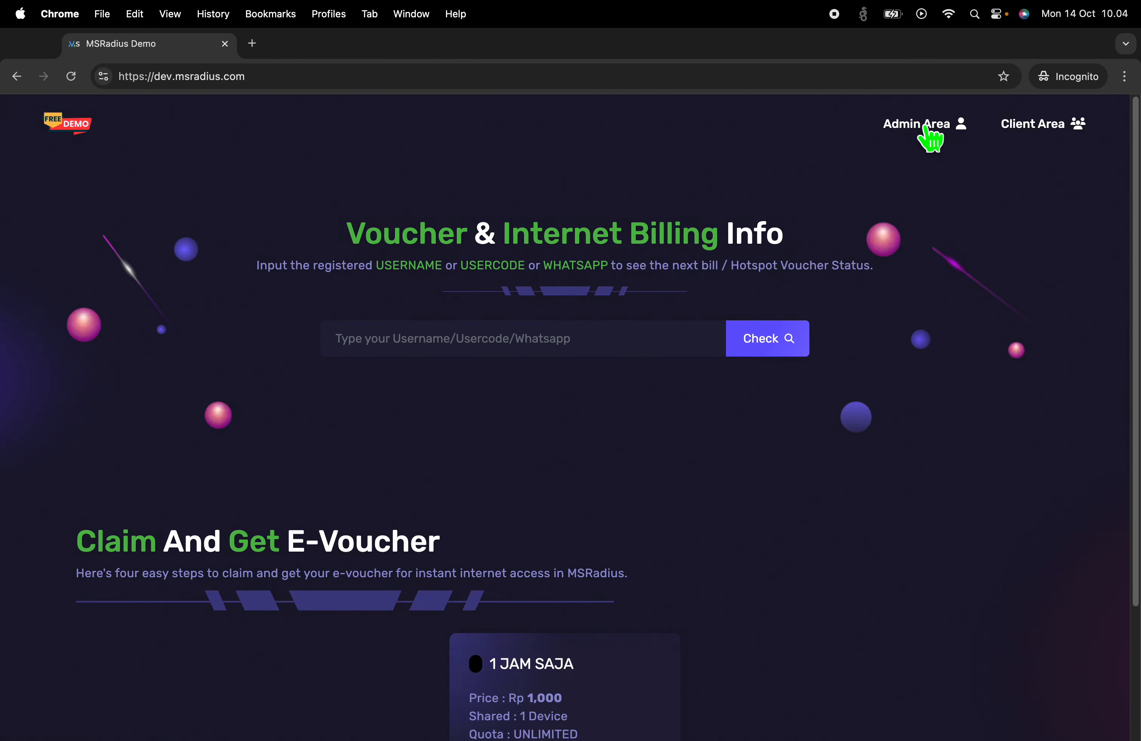
Sign in to the Admin Area as reseller2 with saved credentials, then return to the admin session
{"action": "left_click", "coordinate": [928, 126]}
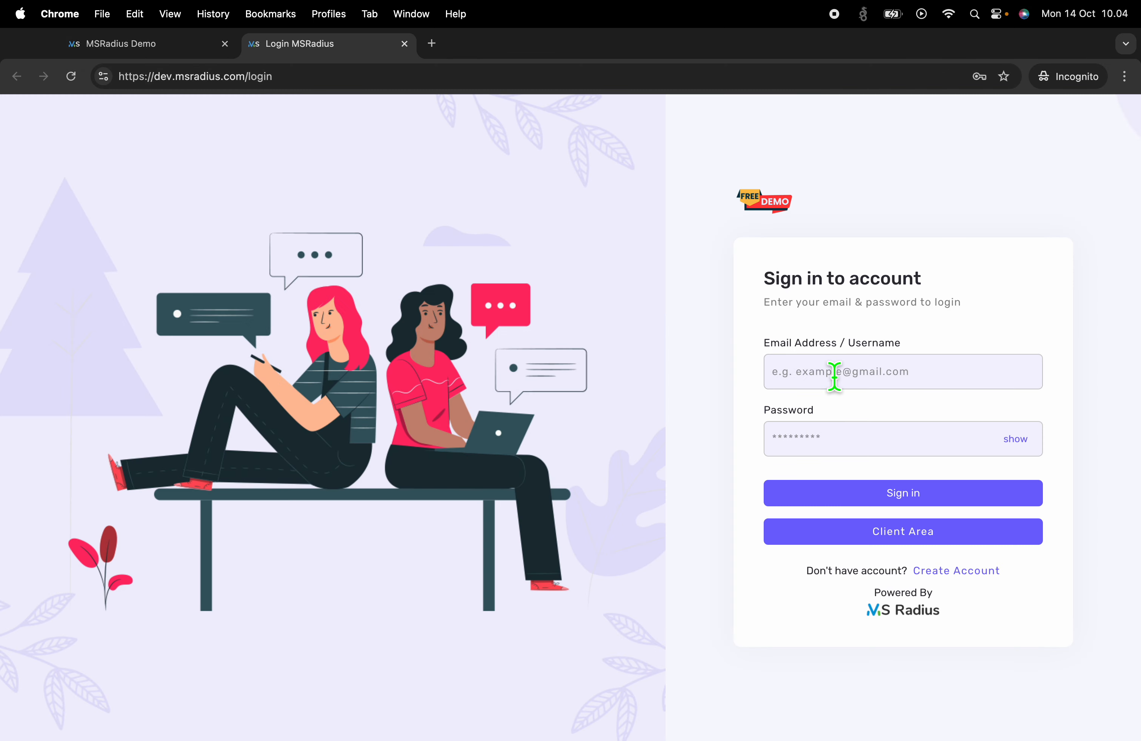
{"action": "left_click", "coordinate": [836, 373]}
{"action": "type", "text": "res"}
{"action": "key", "text": "Down"}
{"action": "key", "text": "Return"}
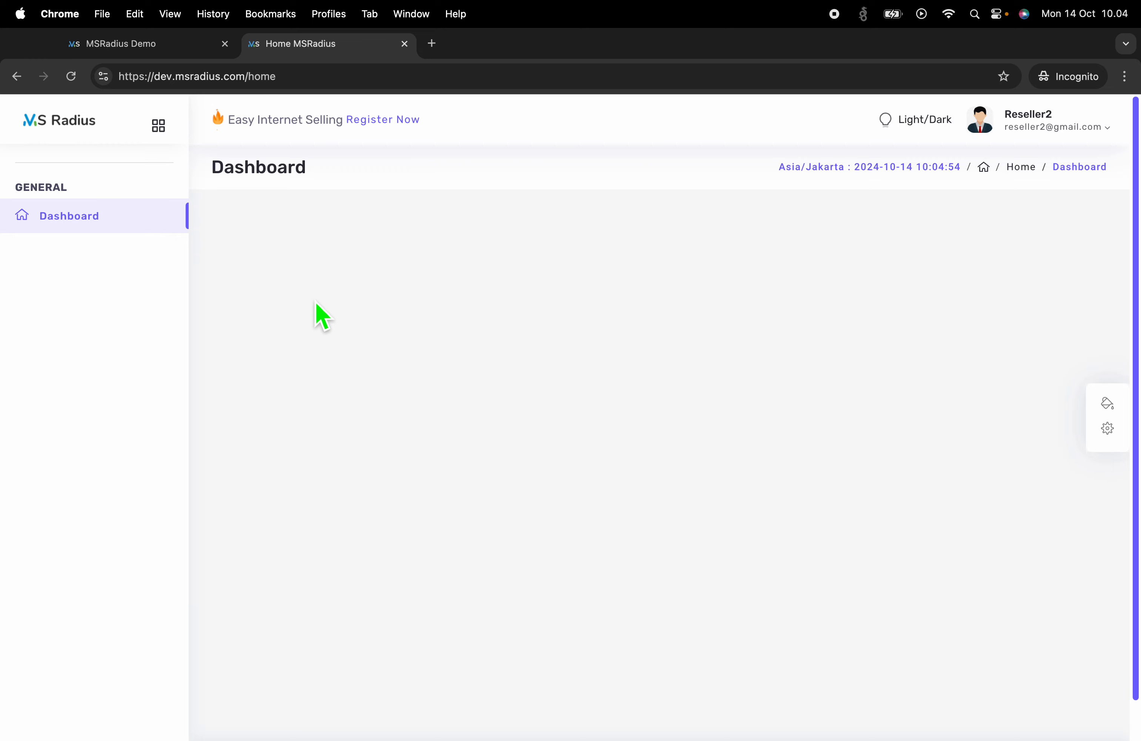
{"action": "key", "text": "ctrl+Left"}
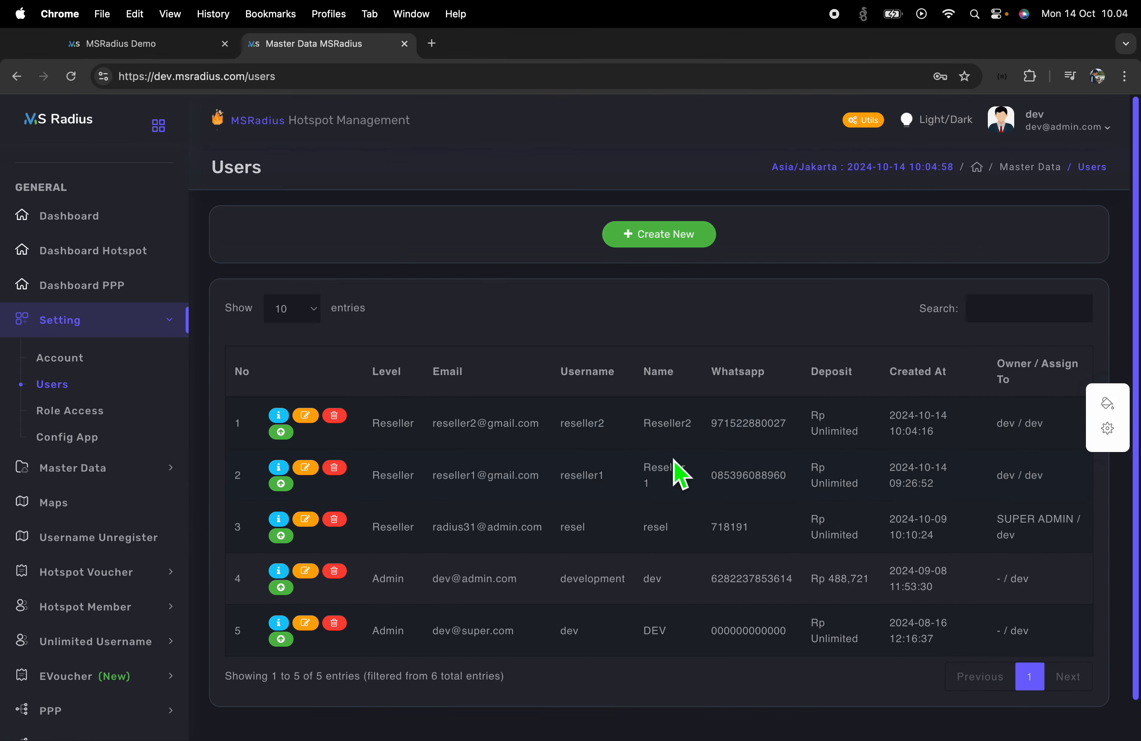
{"action": "double_click", "coordinate": [377, 429]}
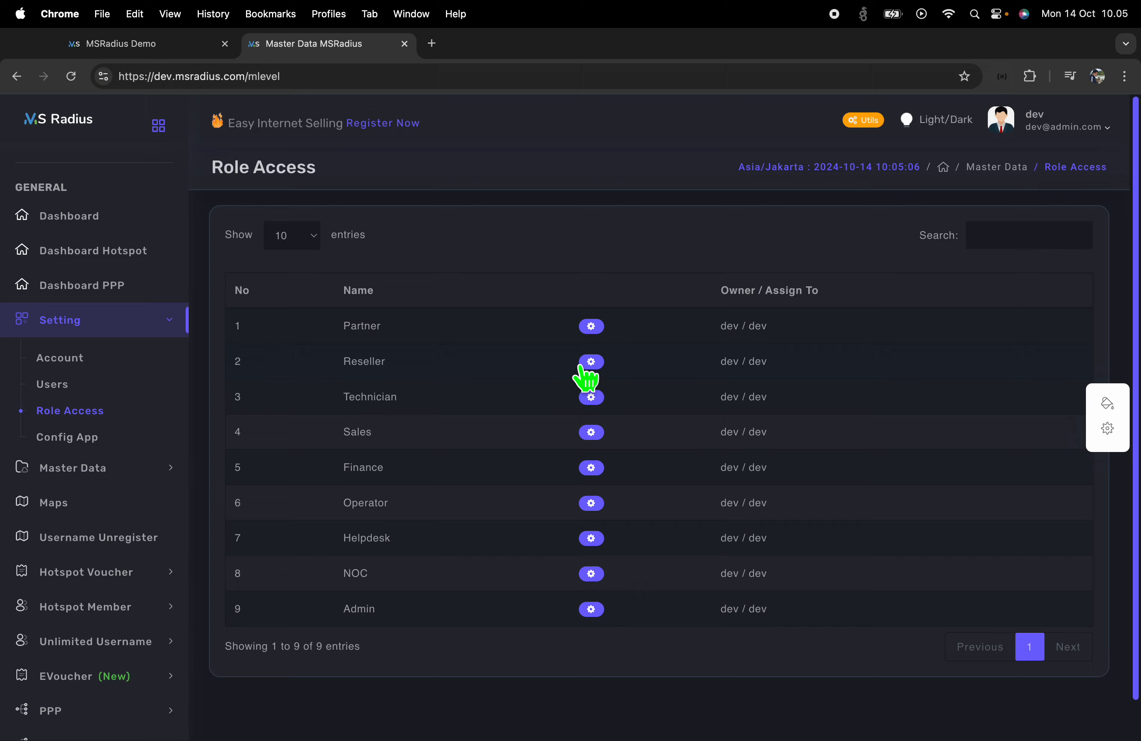
{"action": "left_click", "coordinate": [592, 362]}
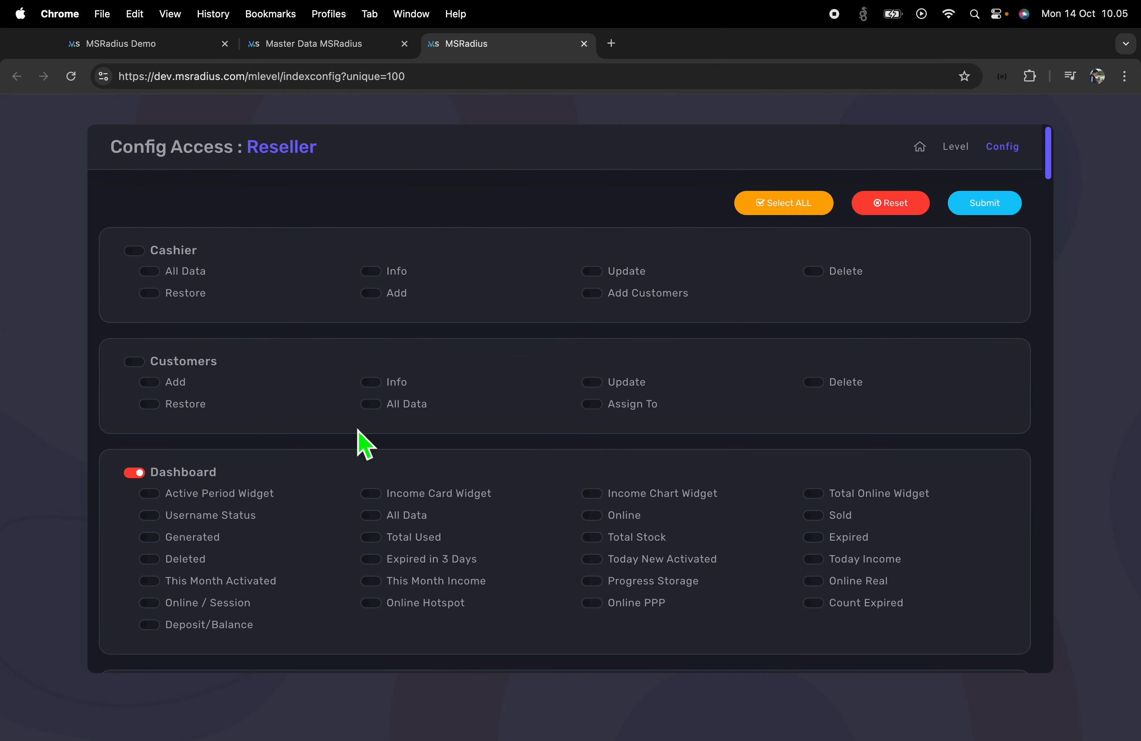
{"action": "scroll", "coordinate": [212, 509], "scroll_direction": "down", "scroll_amount": 5}
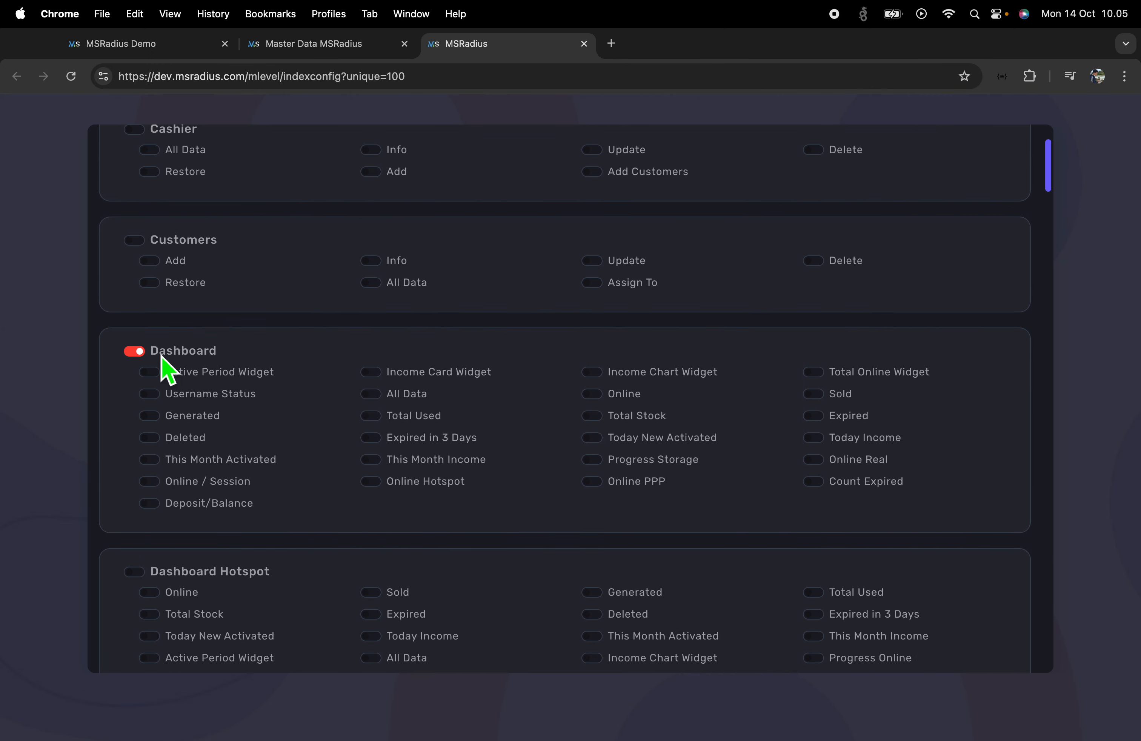
{"action": "scroll", "coordinate": [296, 515], "scroll_direction": "down", "scroll_amount": 20}
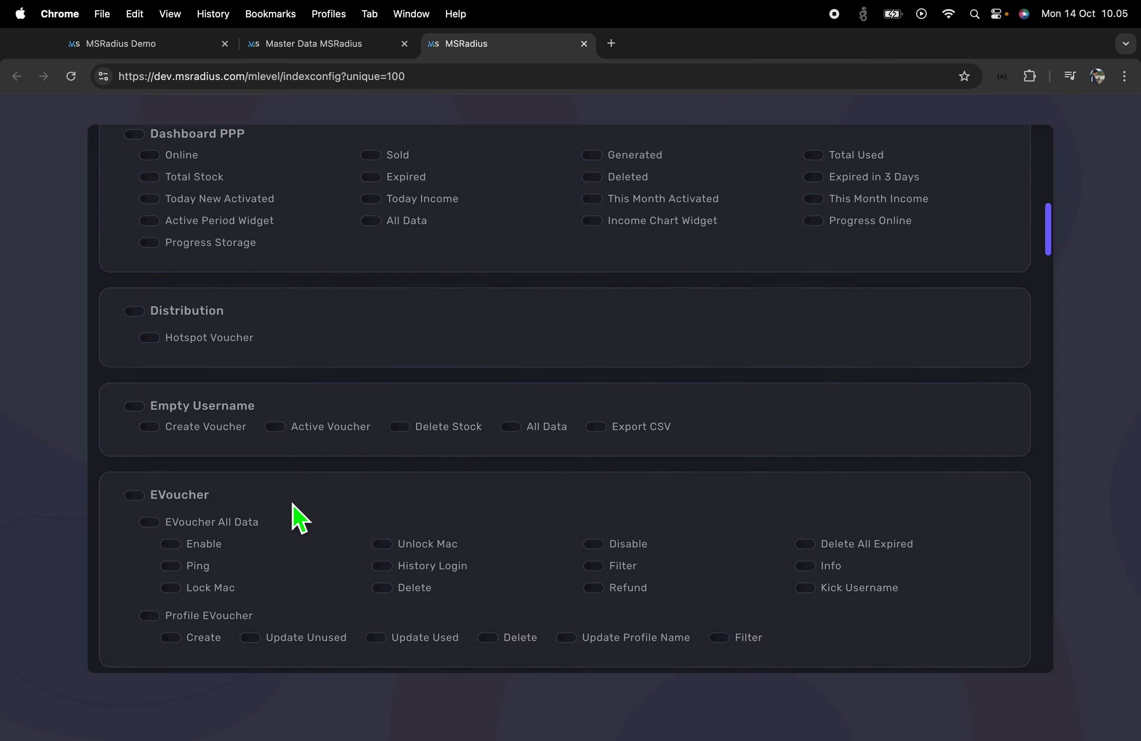
{"action": "scroll", "coordinate": [297, 517], "scroll_direction": "down", "scroll_amount": 20}
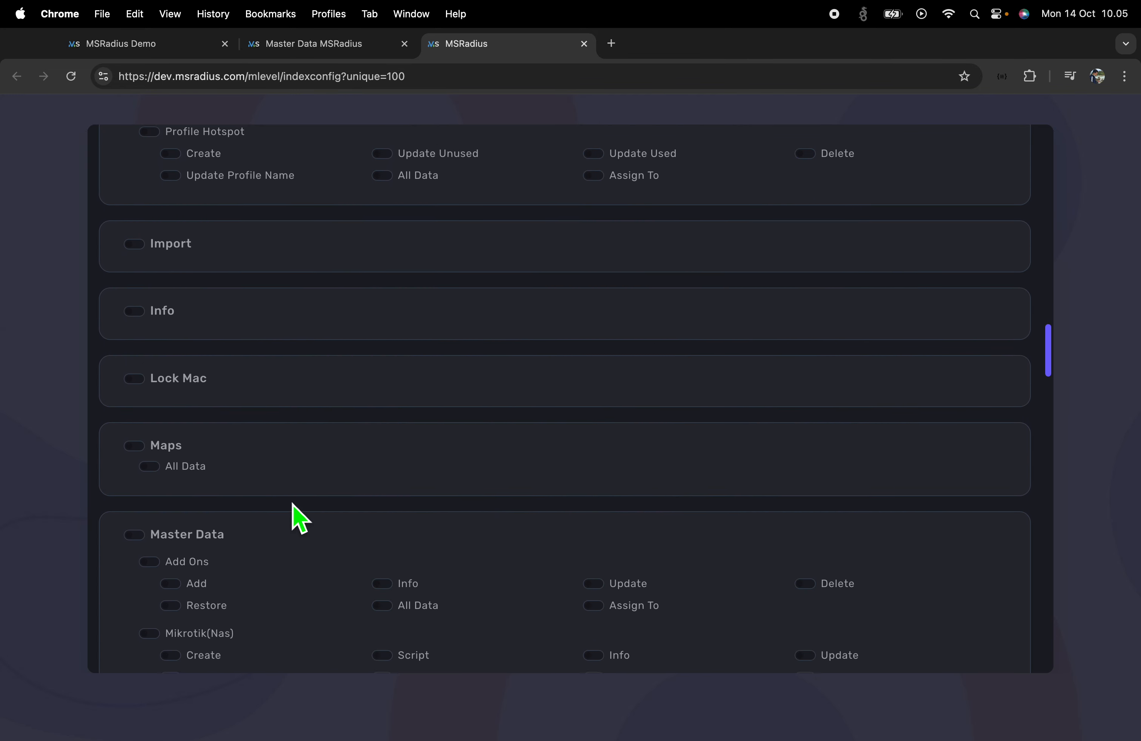
{"action": "scroll", "coordinate": [300, 518], "scroll_direction": "down", "scroll_amount": 20}
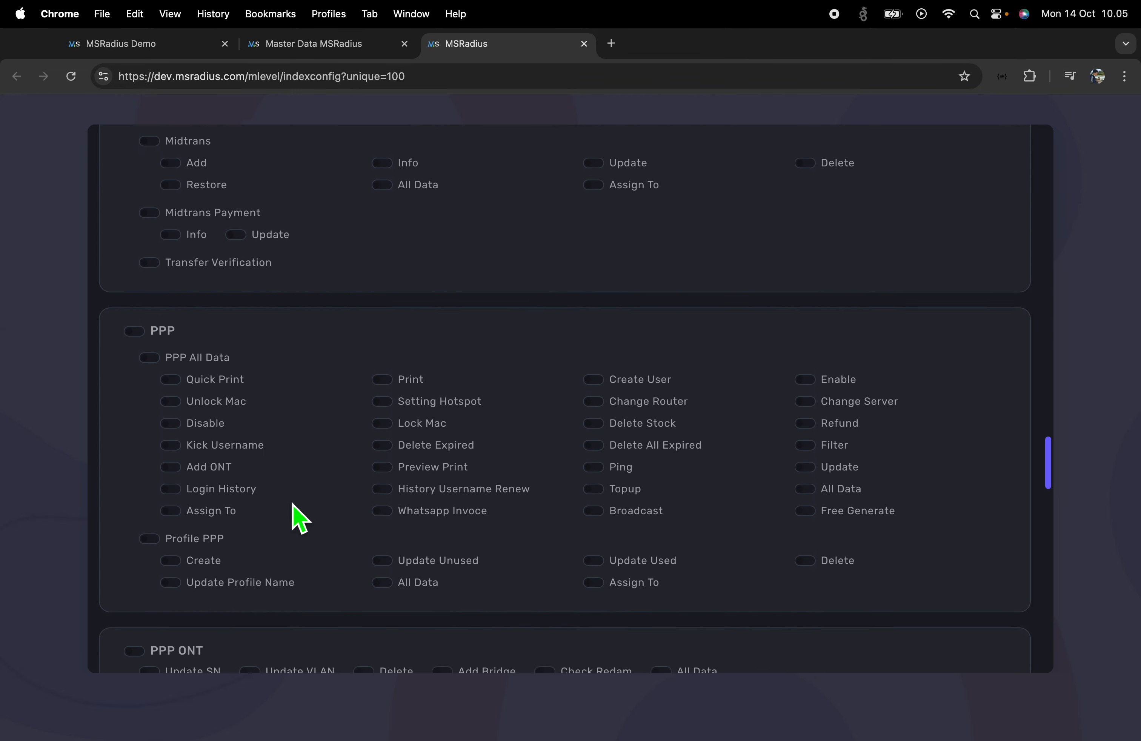
{"action": "scroll", "coordinate": [300, 517], "scroll_direction": "down", "scroll_amount": 20}
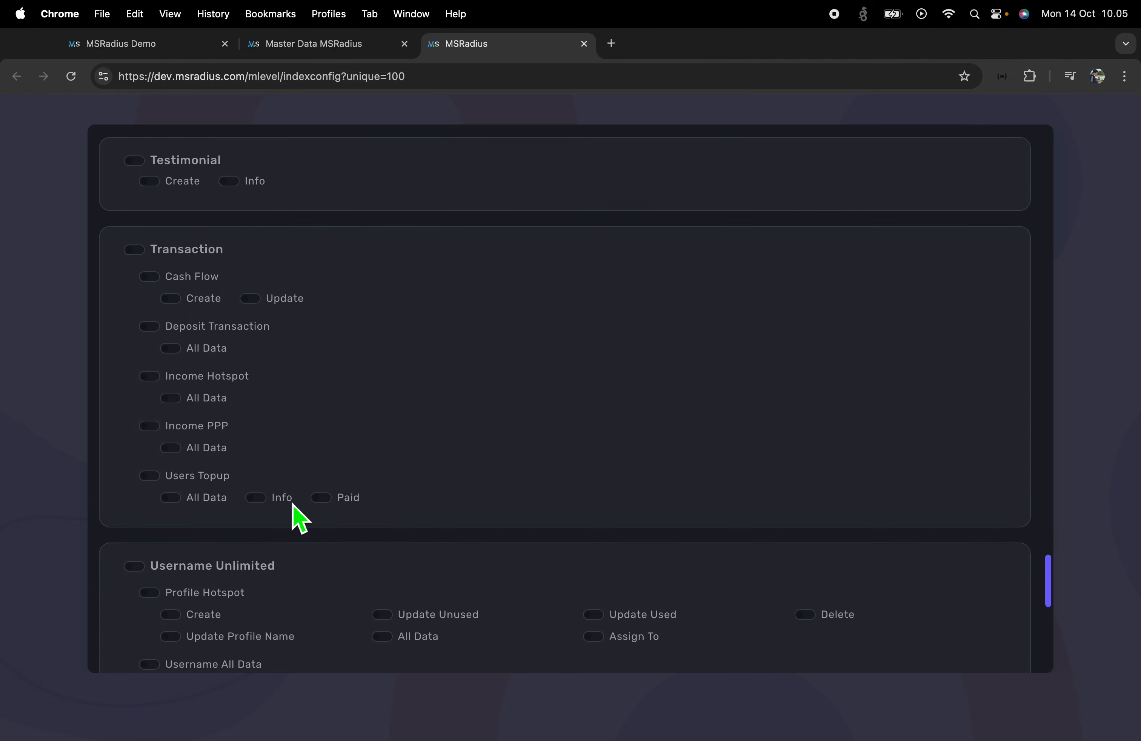
{"action": "scroll", "coordinate": [300, 518], "scroll_direction": "down", "scroll_amount": 5}
{"action": "scroll", "coordinate": [299, 517], "scroll_direction": "up", "scroll_amount": 20}
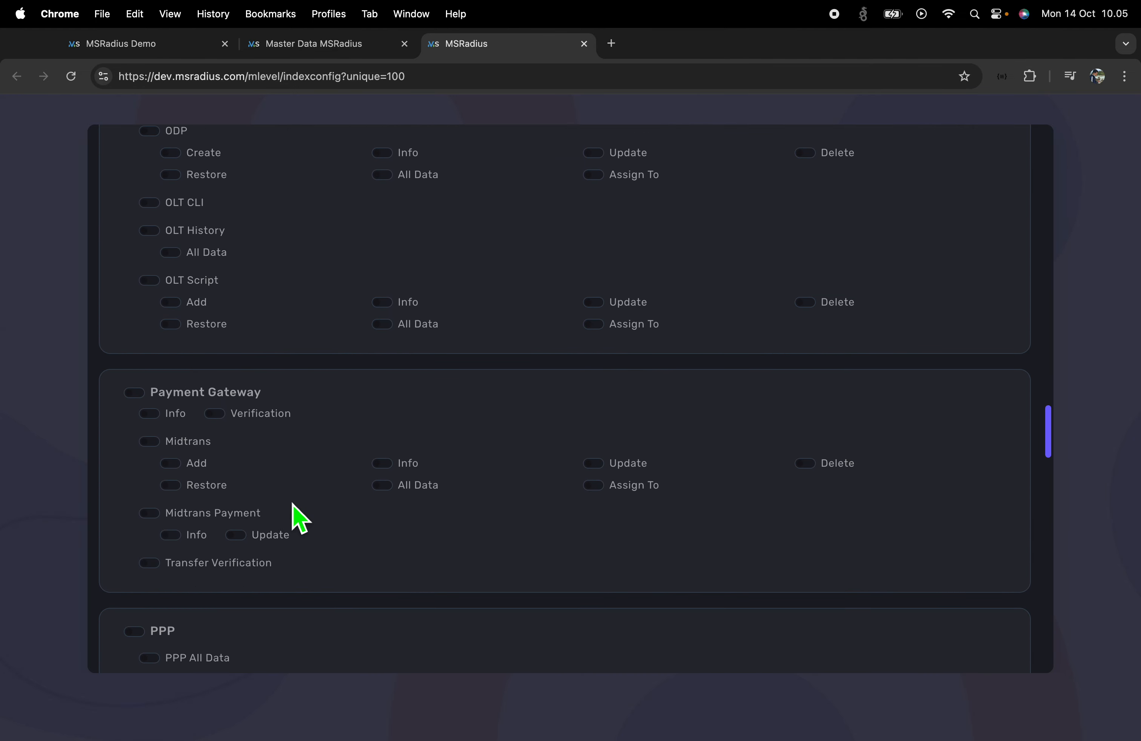
{"action": "scroll", "coordinate": [301, 518], "scroll_direction": "up", "scroll_amount": 20}
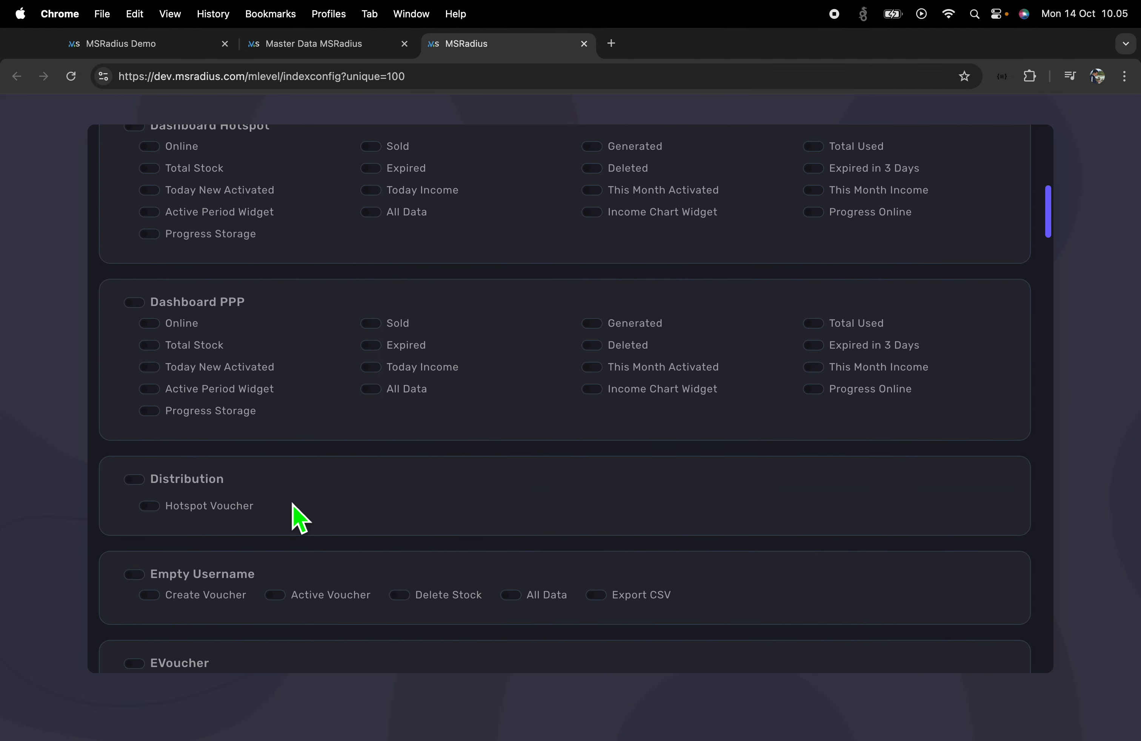
{"action": "scroll", "coordinate": [301, 517], "scroll_direction": "down", "scroll_amount": 8}
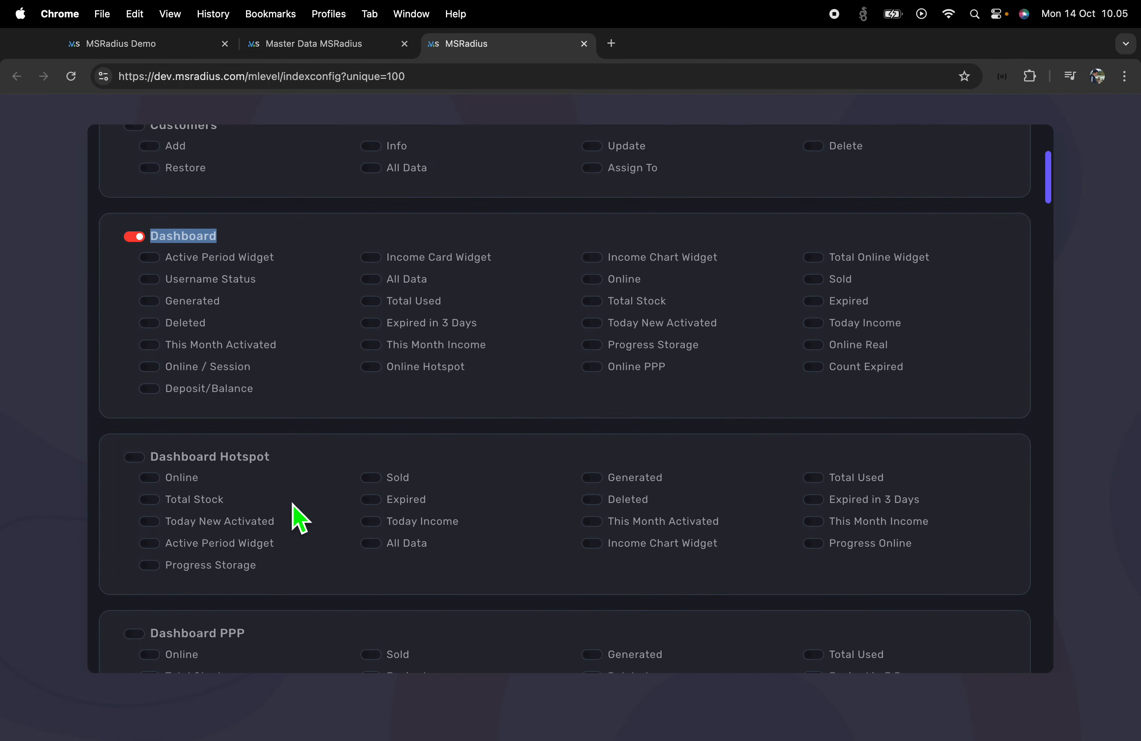
{"action": "scroll", "coordinate": [300, 517], "scroll_direction": "up", "scroll_amount": 6}
{"action": "scroll", "coordinate": [301, 518], "scroll_direction": "down", "scroll_amount": 18}
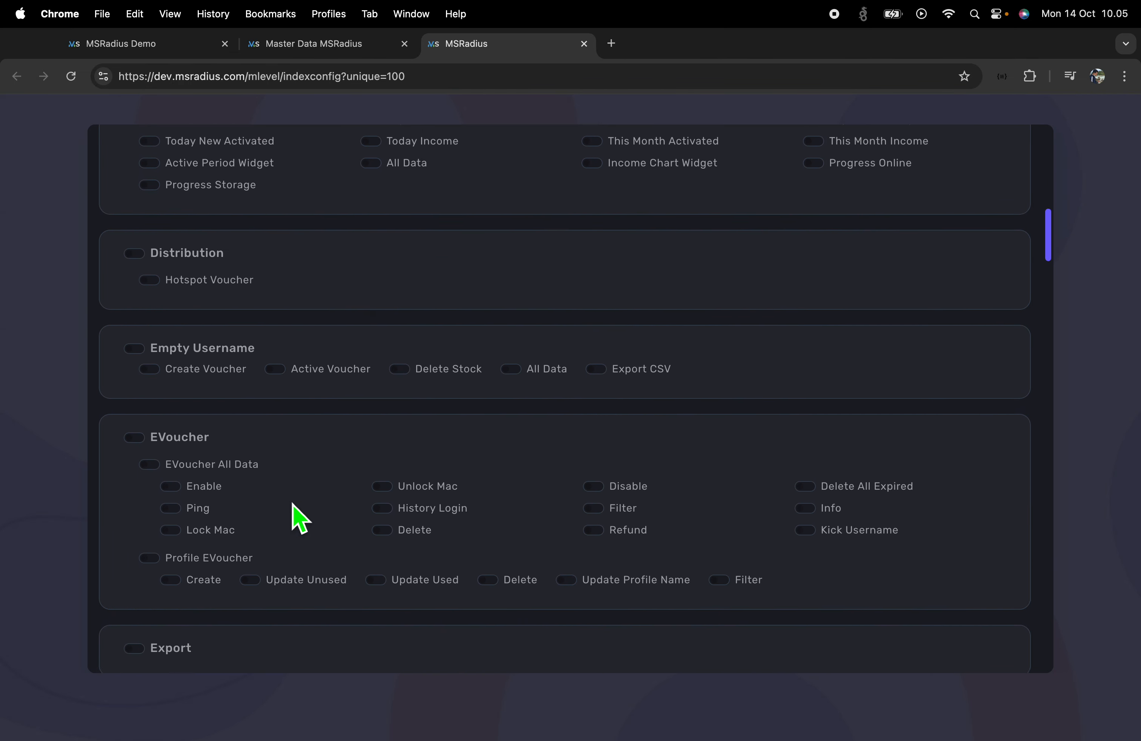
{"action": "scroll", "coordinate": [300, 518], "scroll_direction": "down", "scroll_amount": 12}
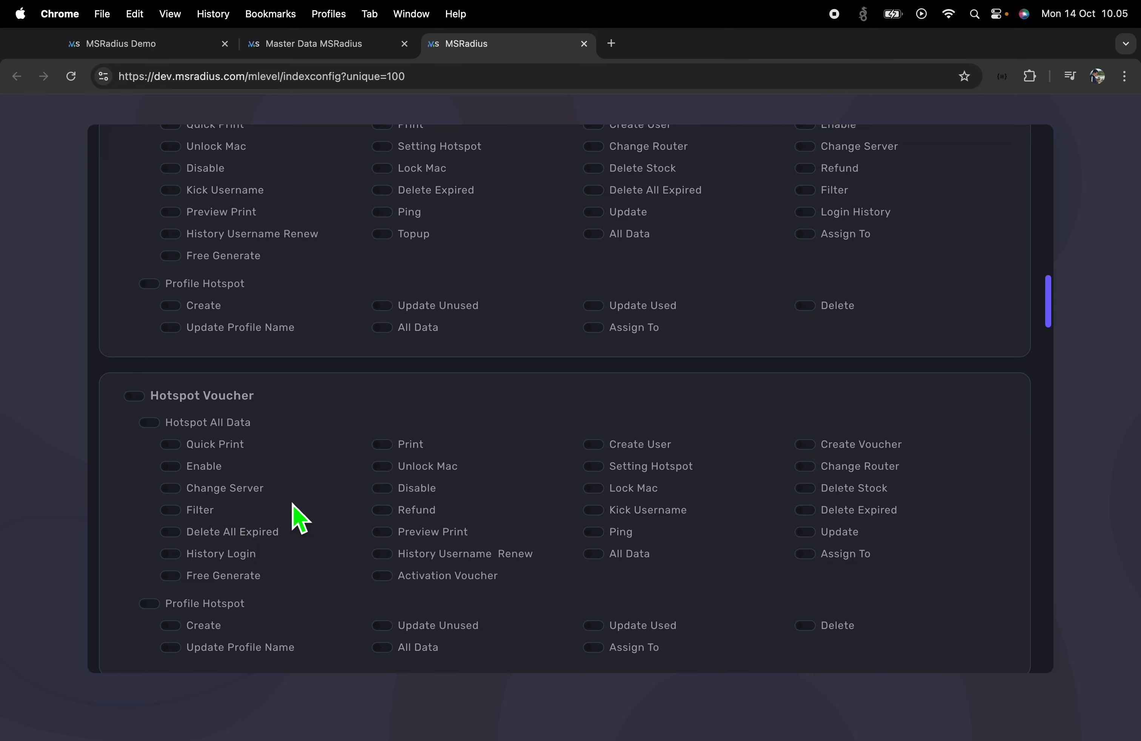
{"action": "scroll", "coordinate": [300, 517], "scroll_direction": "down", "scroll_amount": 3}
{"action": "left_click_drag", "start_coordinate": [250, 316], "coordinate": [255, 318]}
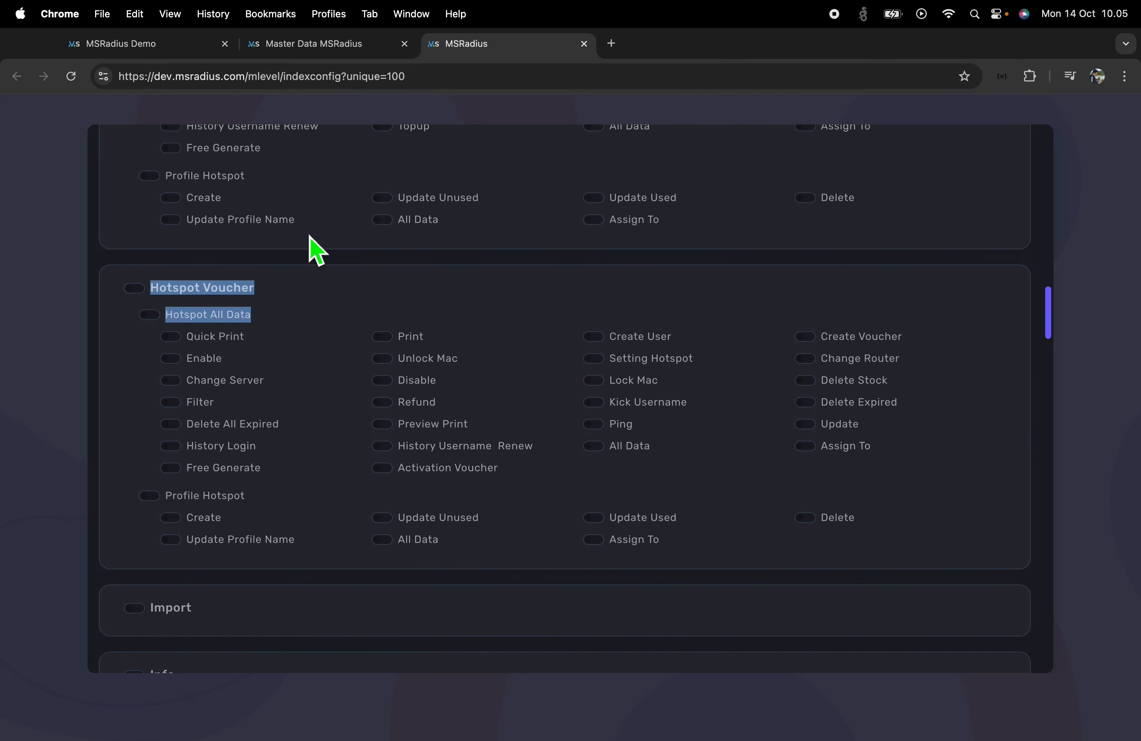
Switch on Hotspot Voucher for the Reseller role, submit, and go to Reseller2's window
{"action": "left_click", "coordinate": [339, 48]}
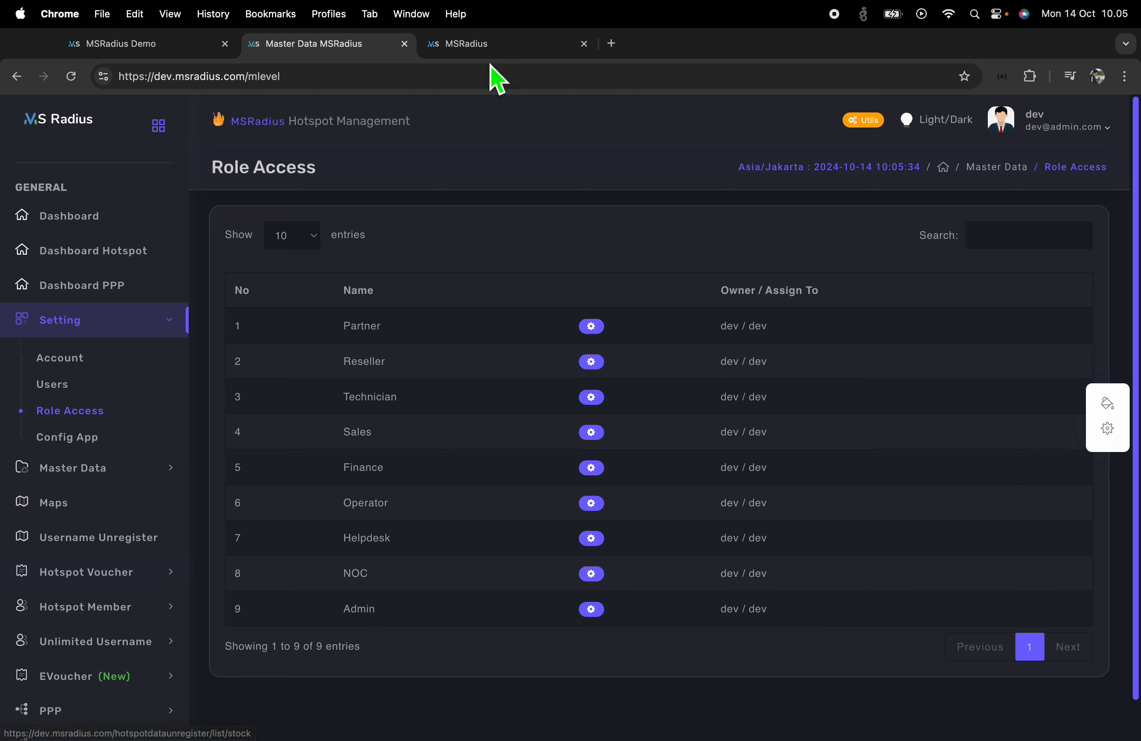
{"action": "left_click", "coordinate": [495, 48]}
{"action": "left_click", "coordinate": [135, 289]}
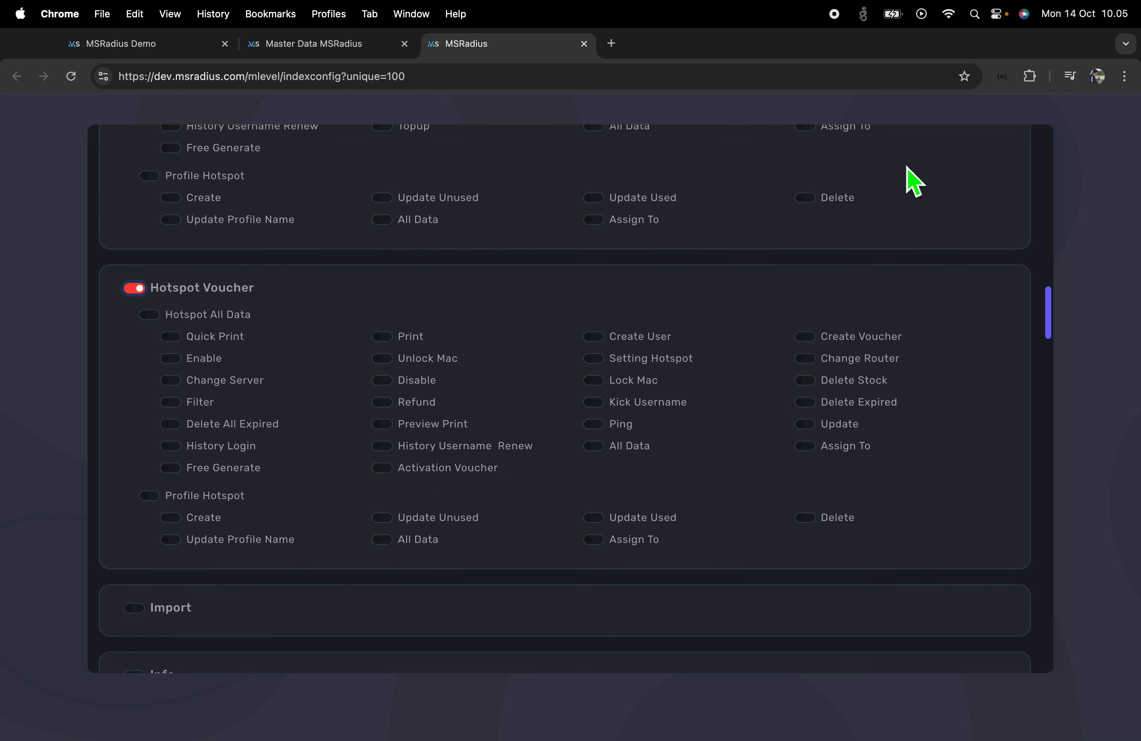
{"action": "scroll", "coordinate": [712, 398], "scroll_direction": "up", "scroll_amount": 20}
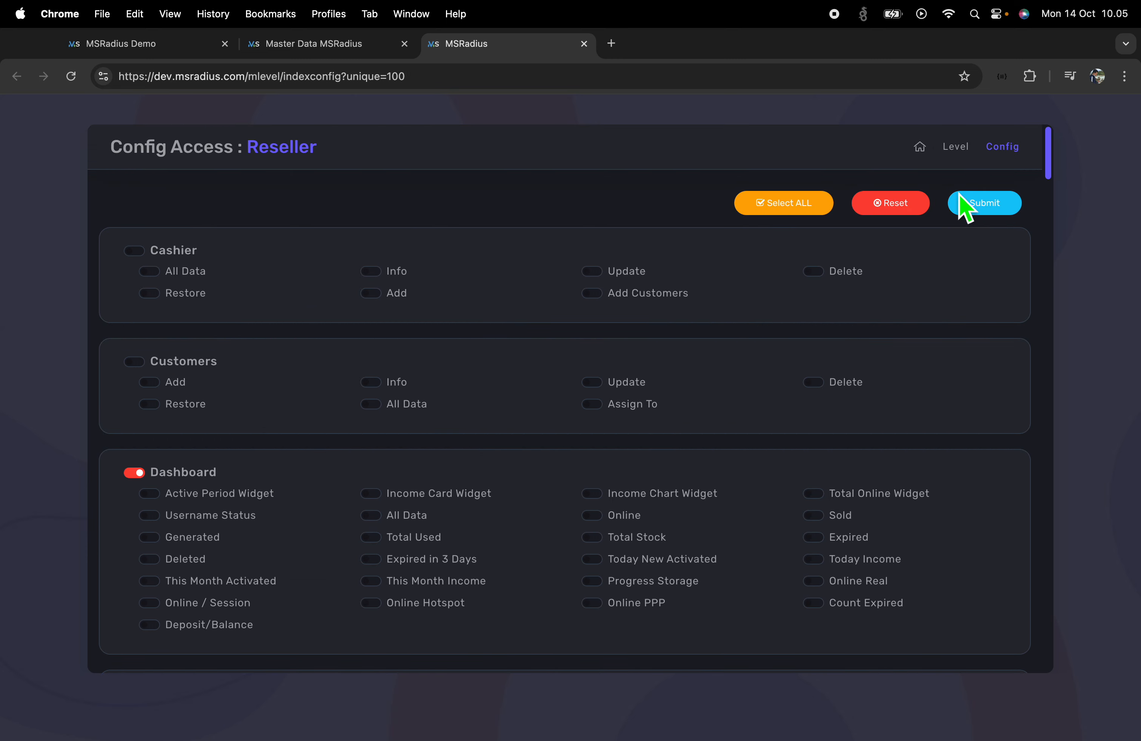
{"action": "left_click", "coordinate": [986, 205]}
{"action": "key", "text": "ctrl+Right"}
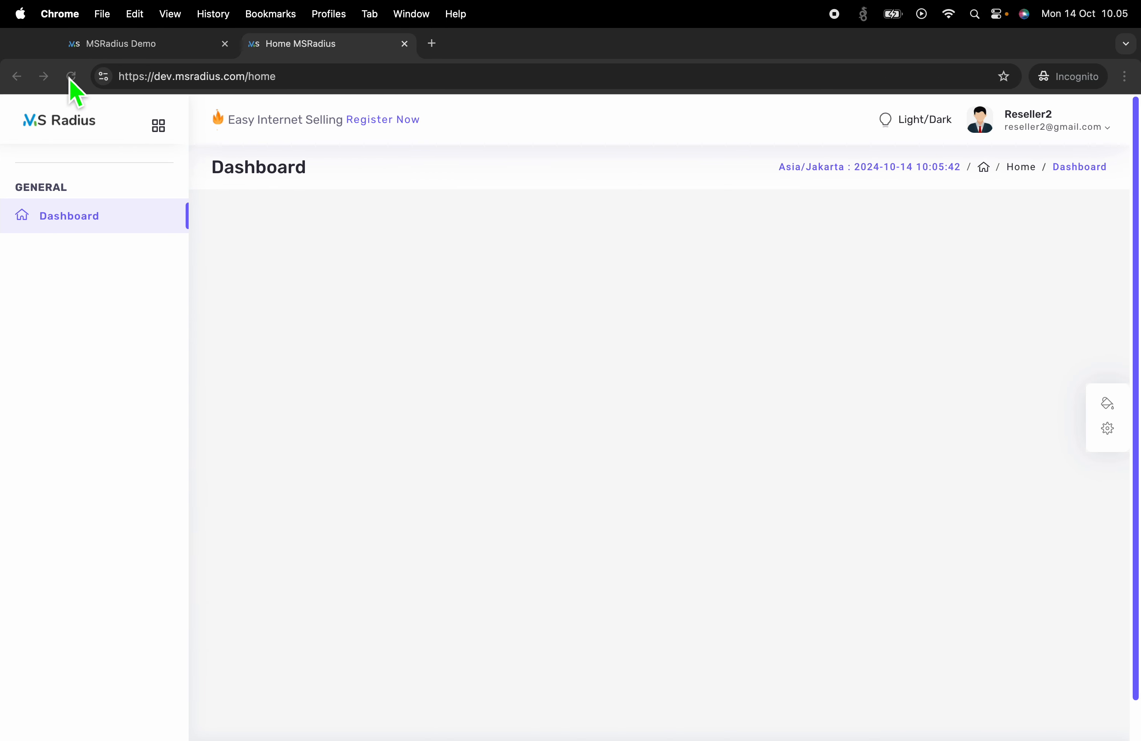
Reload Reseller2's dashboard to see Hotspot Voucher, then enable Hotspot All Data for Reseller
{"action": "left_click", "coordinate": [70, 77]}
{"action": "left_click", "coordinate": [91, 263]}
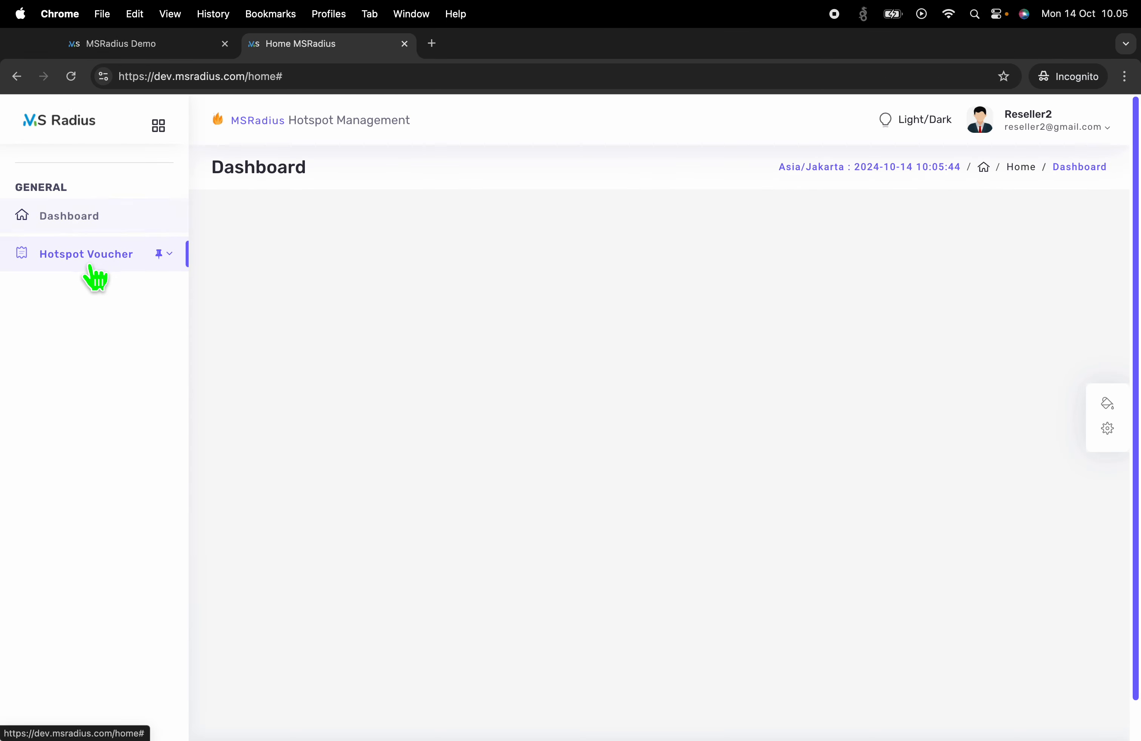
{"action": "left_click", "coordinate": [107, 263]}
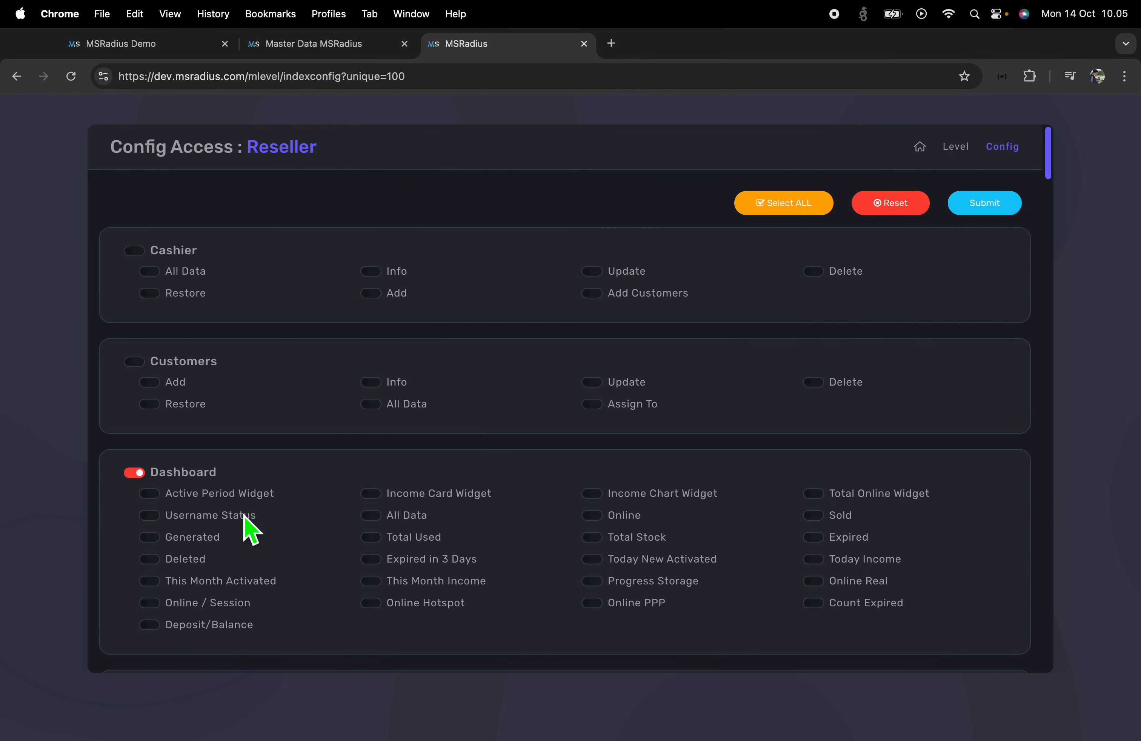
{"action": "scroll", "coordinate": [224, 526], "scroll_direction": "down", "scroll_amount": 20}
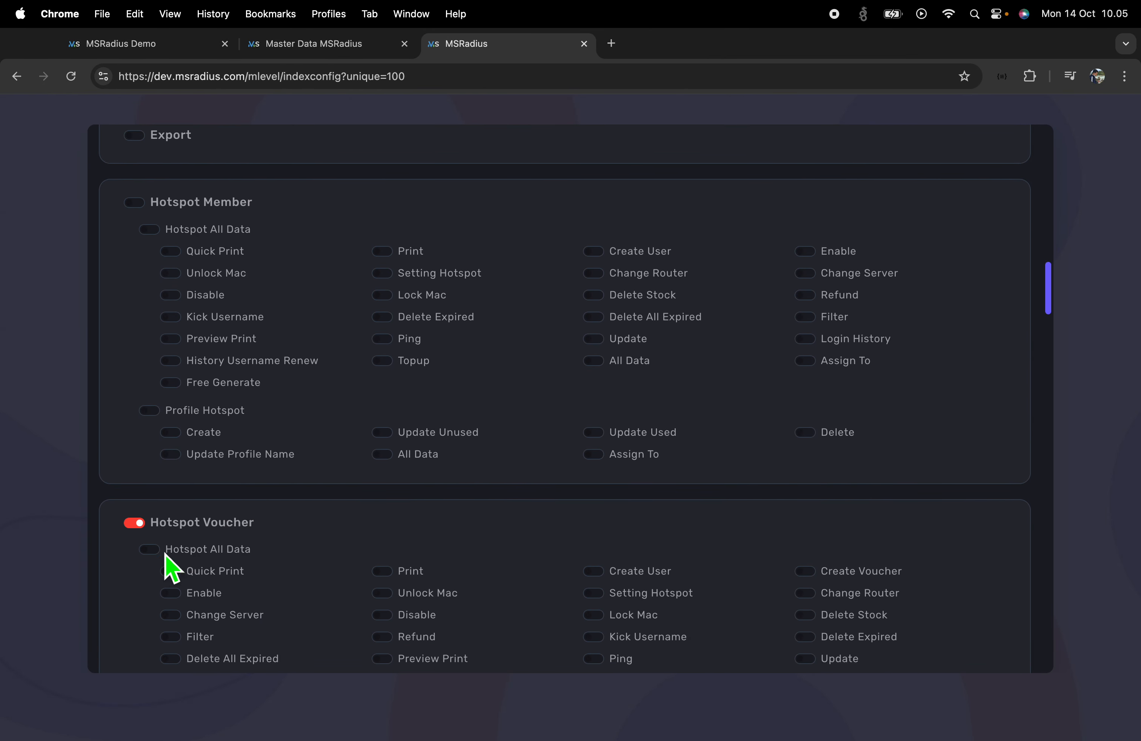
{"action": "left_click", "coordinate": [163, 552]}
{"action": "scroll", "coordinate": [823, 491], "scroll_direction": "up", "scroll_amount": 20}
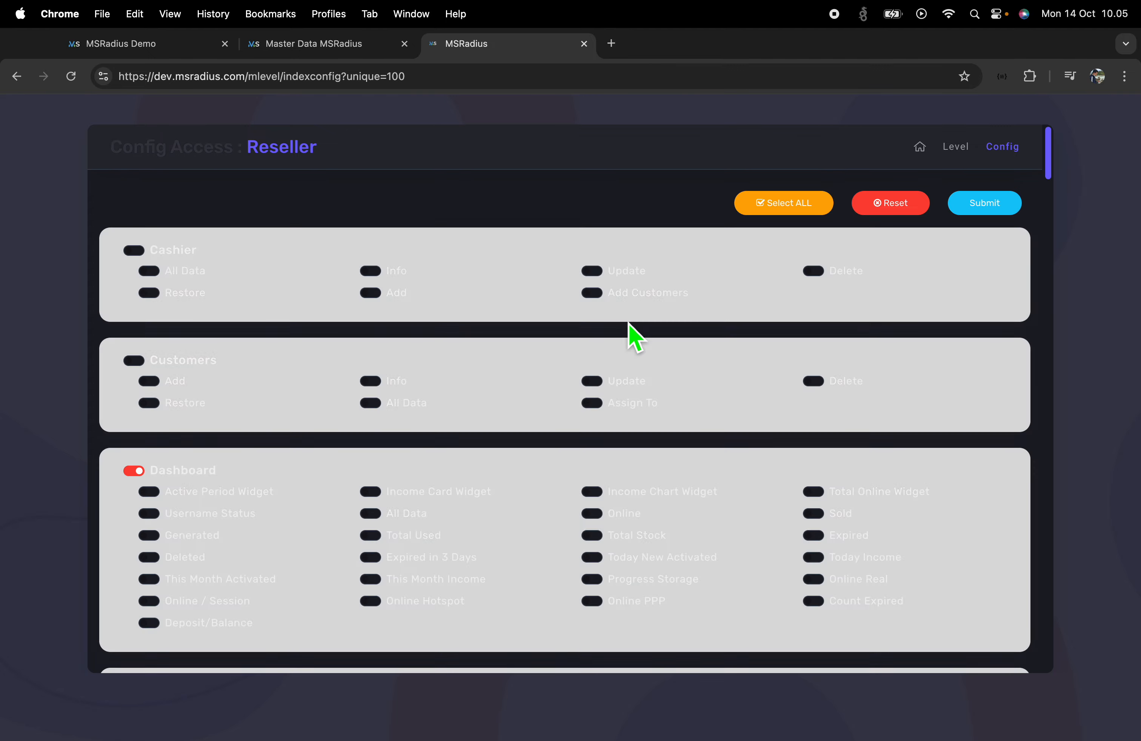
Reload Reseller2's session and view the empty Hotspot Sold and Hotspot Stock lists
{"action": "key", "text": "ctrl+Right"}
{"action": "left_click", "coordinate": [82, 81]}
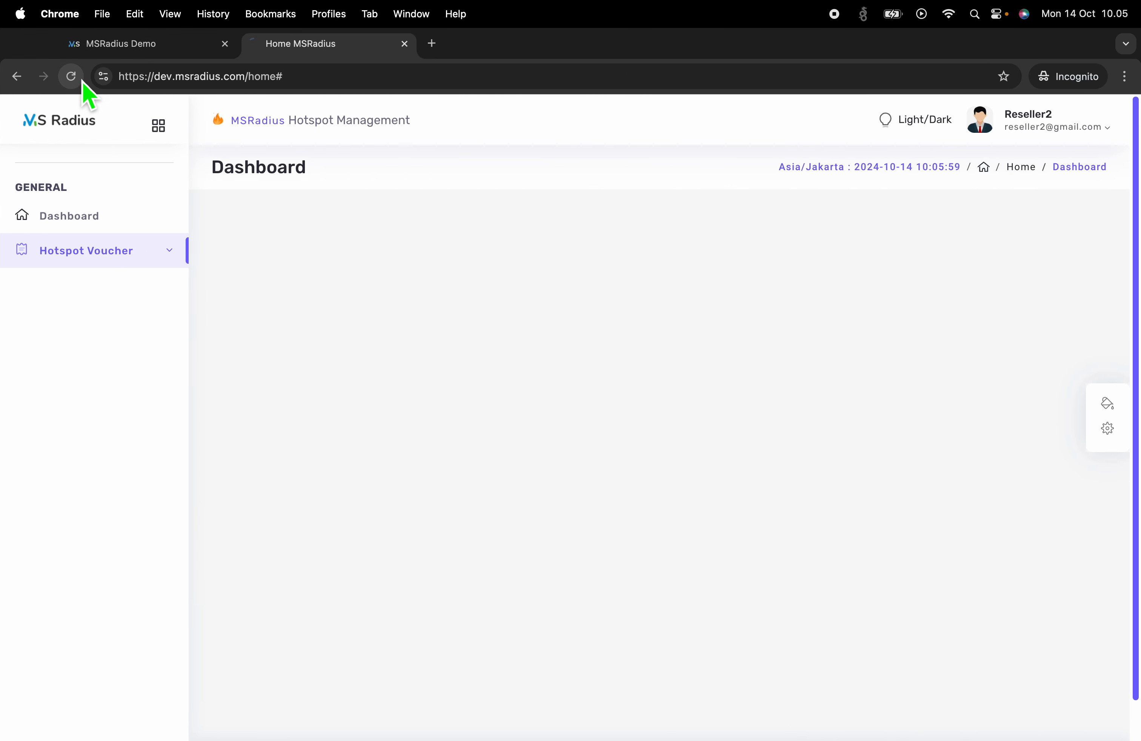
{"action": "left_click", "coordinate": [89, 253]}
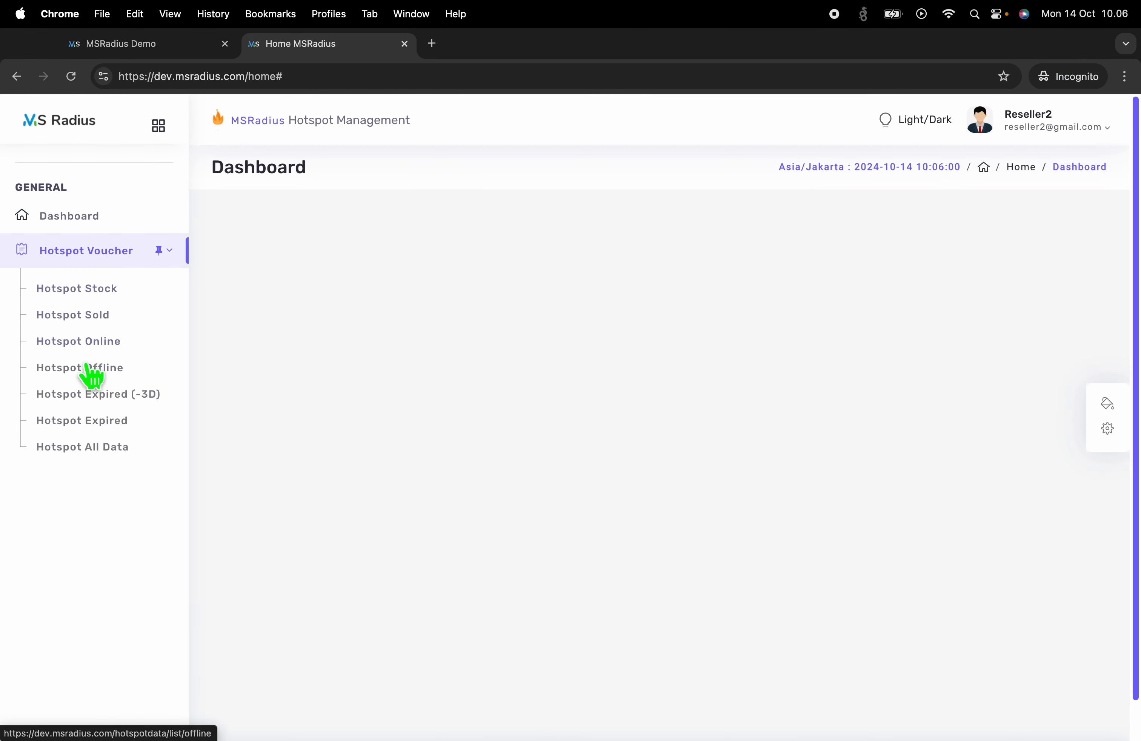
{"action": "left_click", "coordinate": [102, 319]}
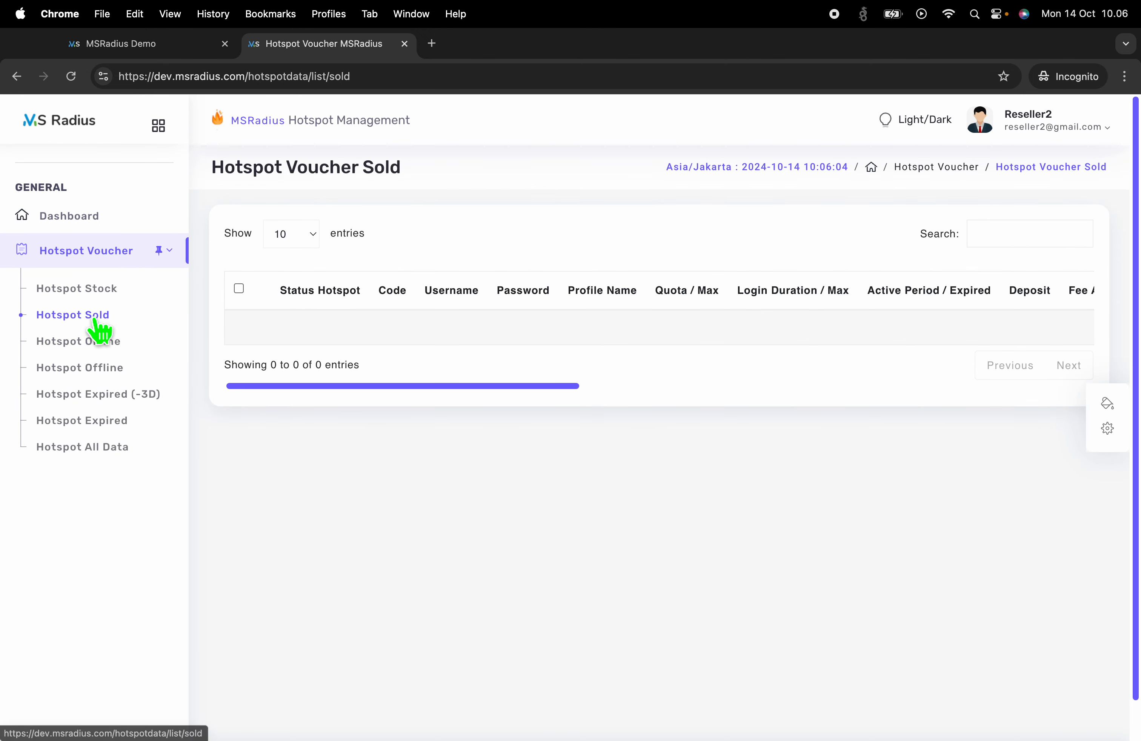
{"action": "left_click", "coordinate": [101, 293]}
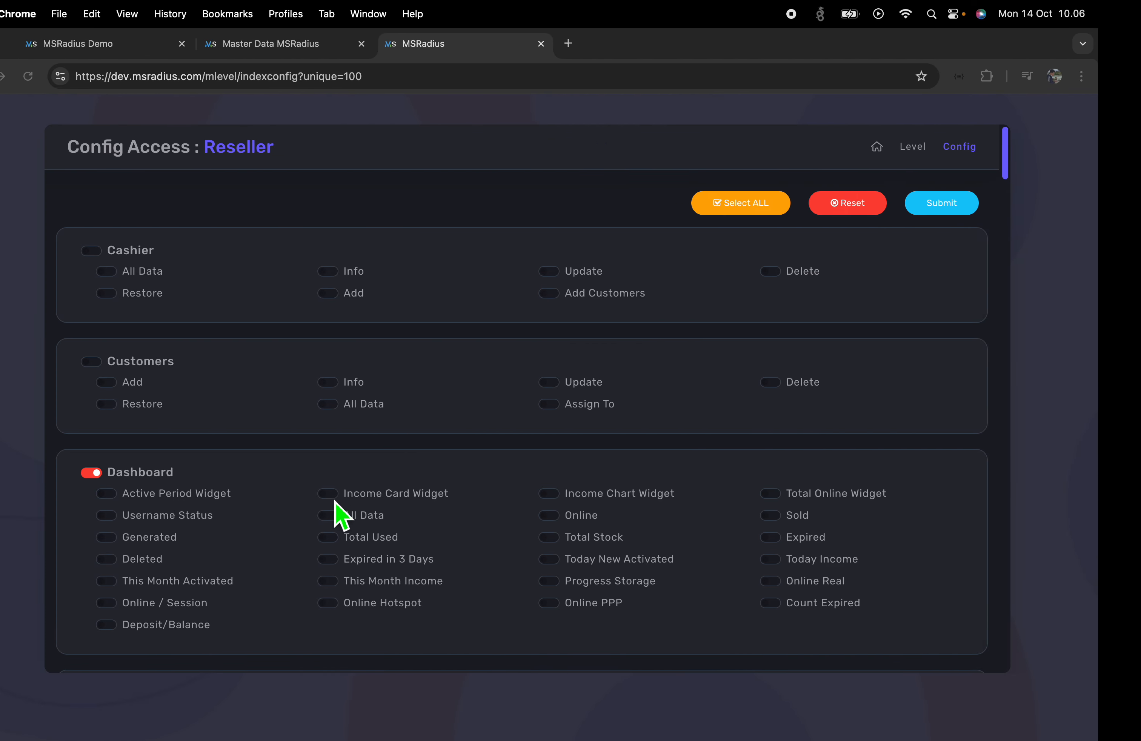
Enable Profile Hotspot for Reseller, reviewing its All Data and Assign To permissions
{"action": "scroll", "coordinate": [287, 530], "scroll_direction": "down", "scroll_amount": 10}
{"action": "scroll", "coordinate": [288, 529], "scroll_direction": "down", "scroll_amount": 20}
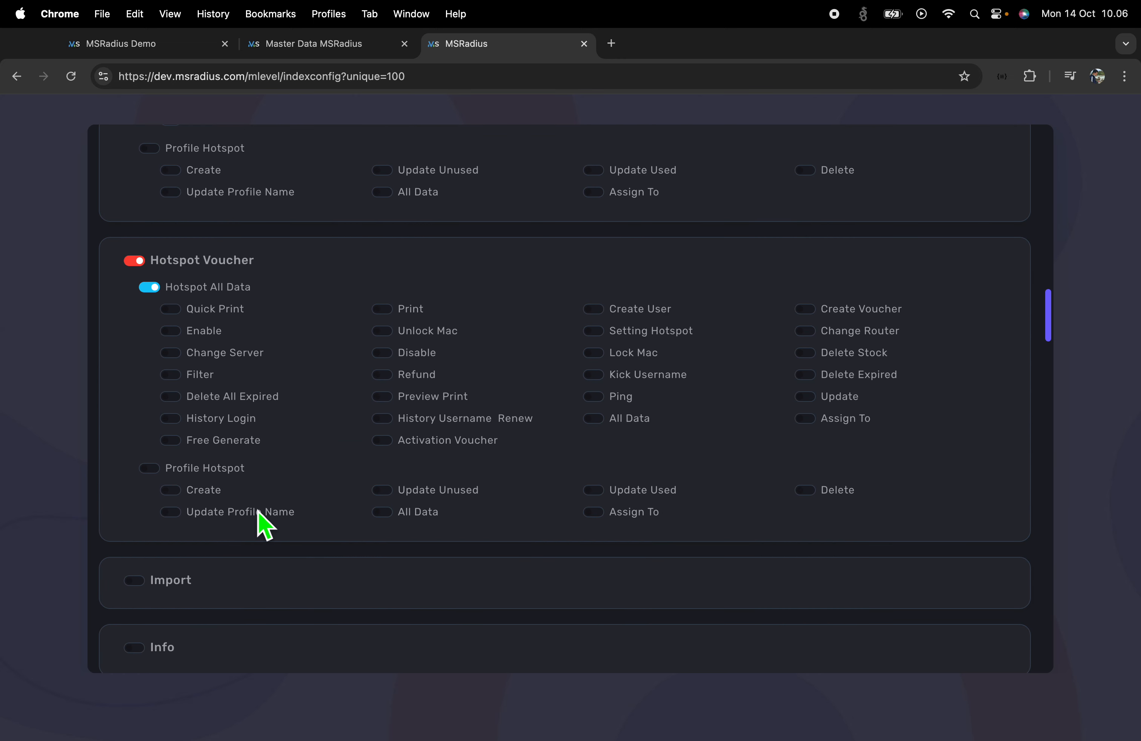
{"action": "left_click", "coordinate": [155, 476]}
{"action": "left_click_drag", "start_coordinate": [618, 517], "coordinate": [668, 520]}
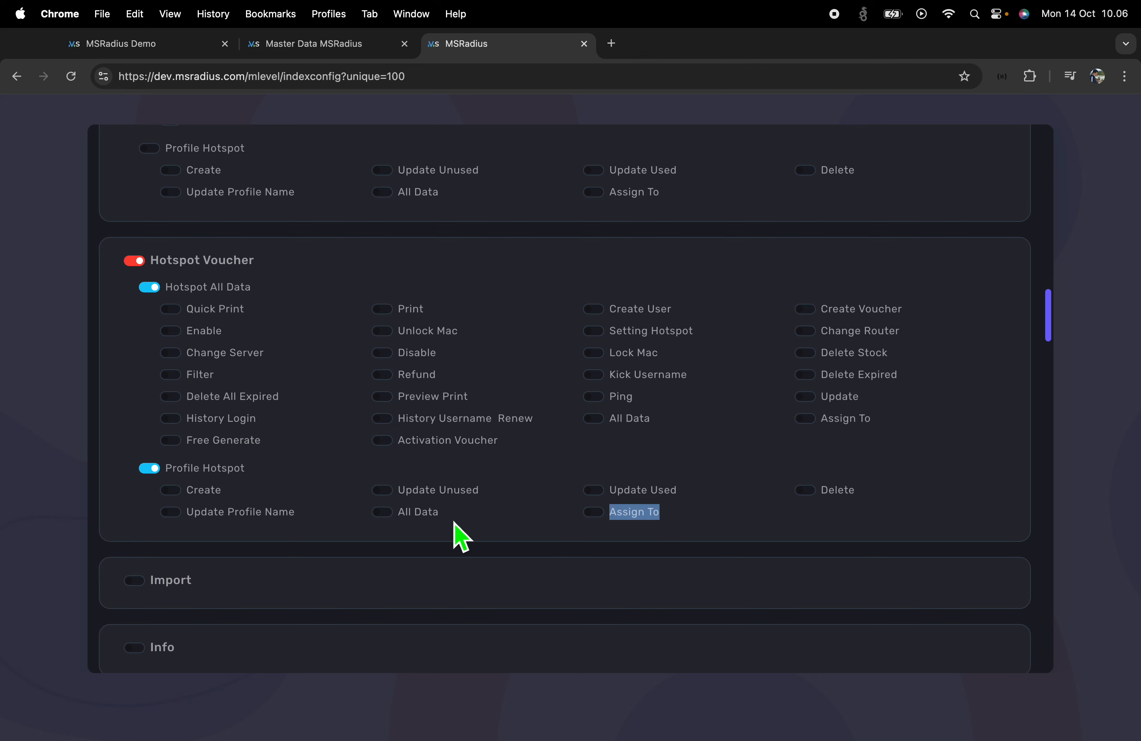
{"action": "left_click_drag", "start_coordinate": [404, 520], "coordinate": [443, 520]}
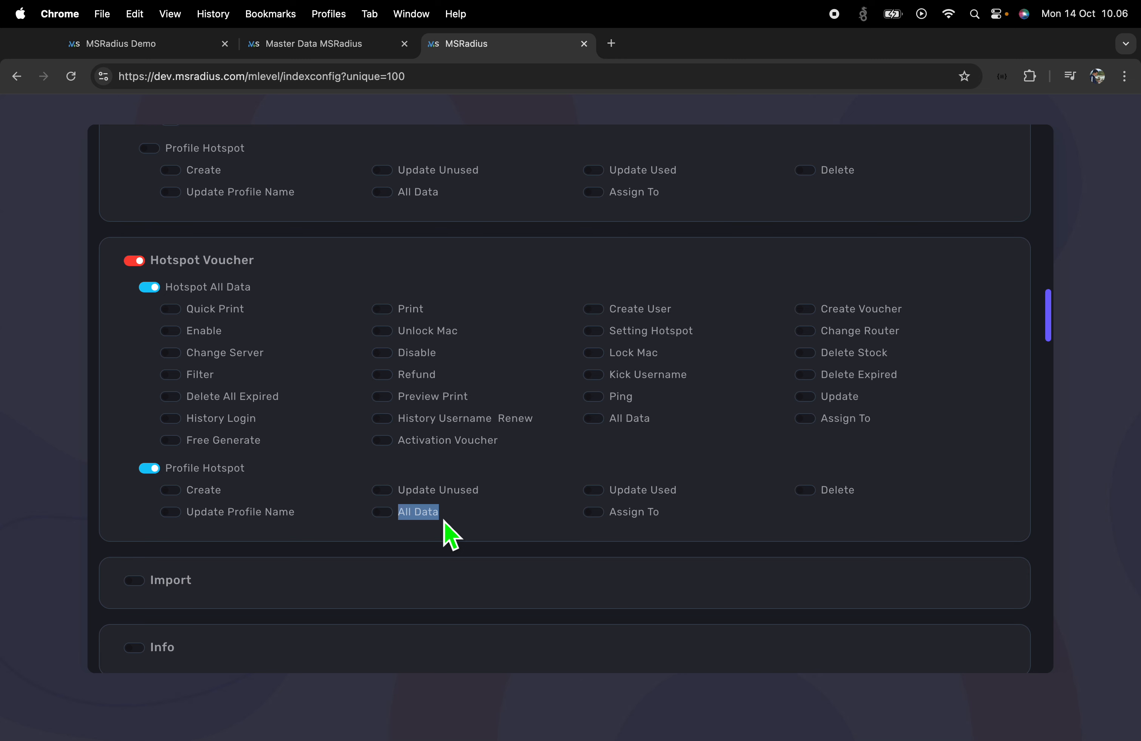
{"action": "left_click", "coordinate": [476, 517]}
{"action": "left_click_drag", "start_coordinate": [407, 519], "coordinate": [685, 526]}
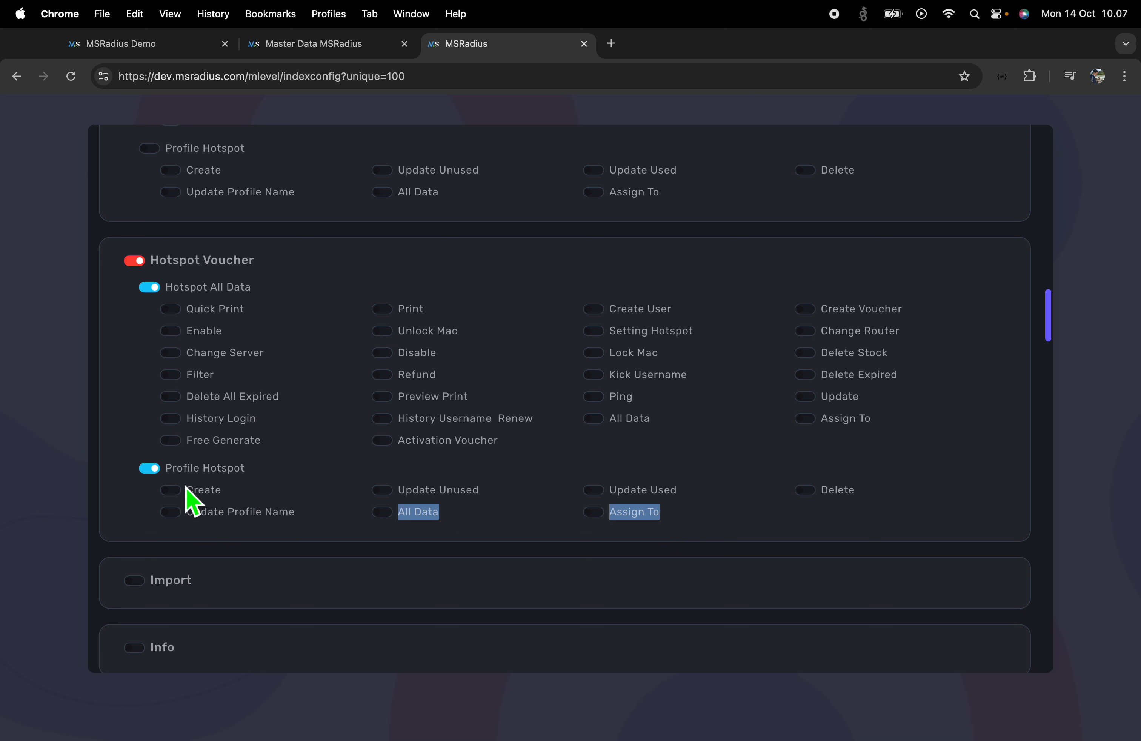
Submit the Reseller permissions and open Profile Hotspot in Reseller2's reloaded session
{"action": "scroll", "coordinate": [391, 445], "scroll_direction": "up", "scroll_amount": 20}
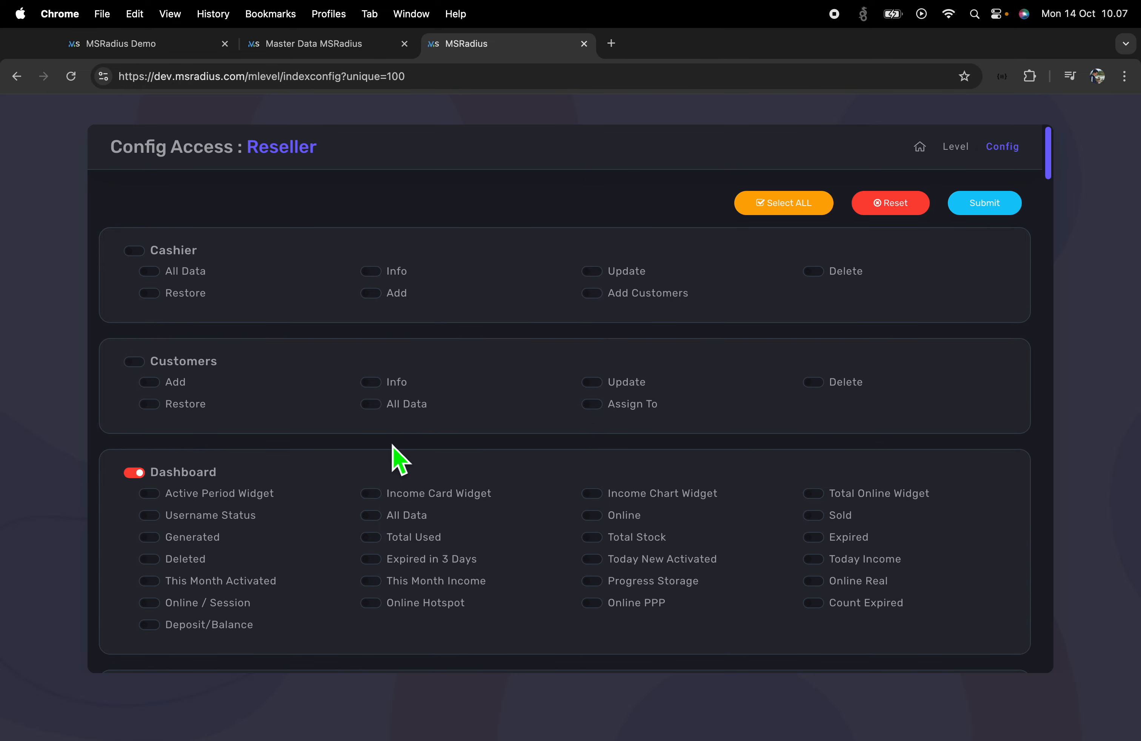
{"action": "left_click", "coordinate": [999, 216]}
{"action": "key", "text": "ctrl+Right"}
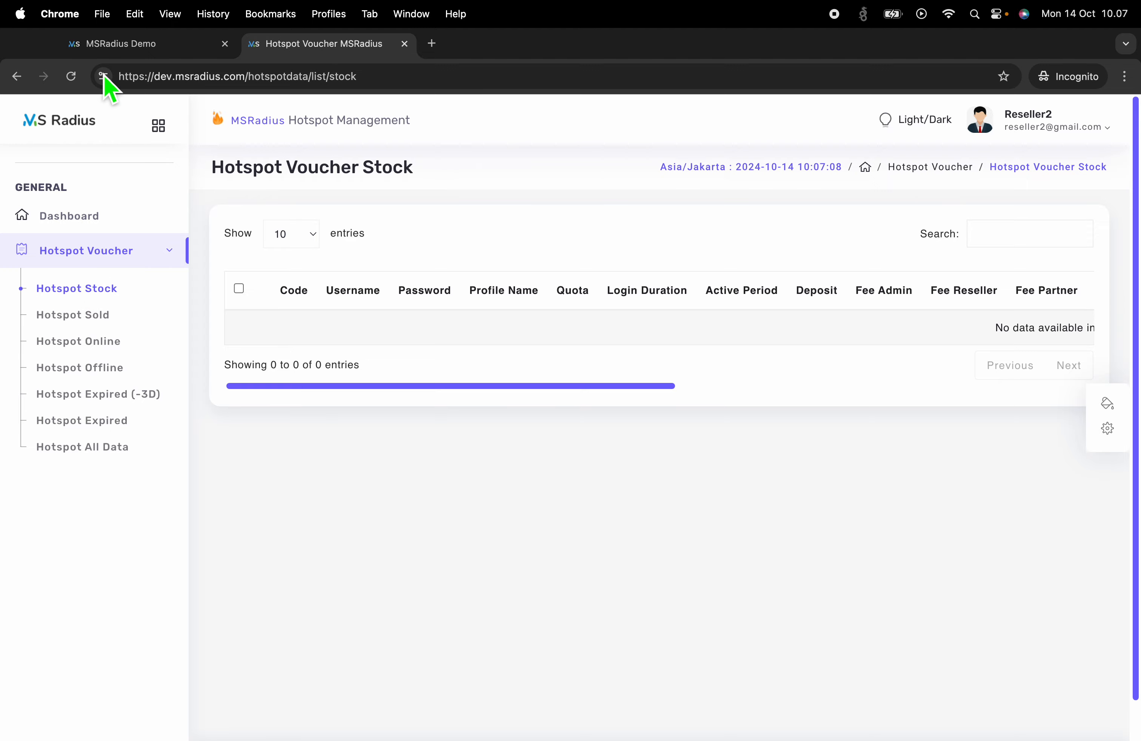
{"action": "left_click", "coordinate": [71, 76]}
{"action": "left_click", "coordinate": [96, 288]}
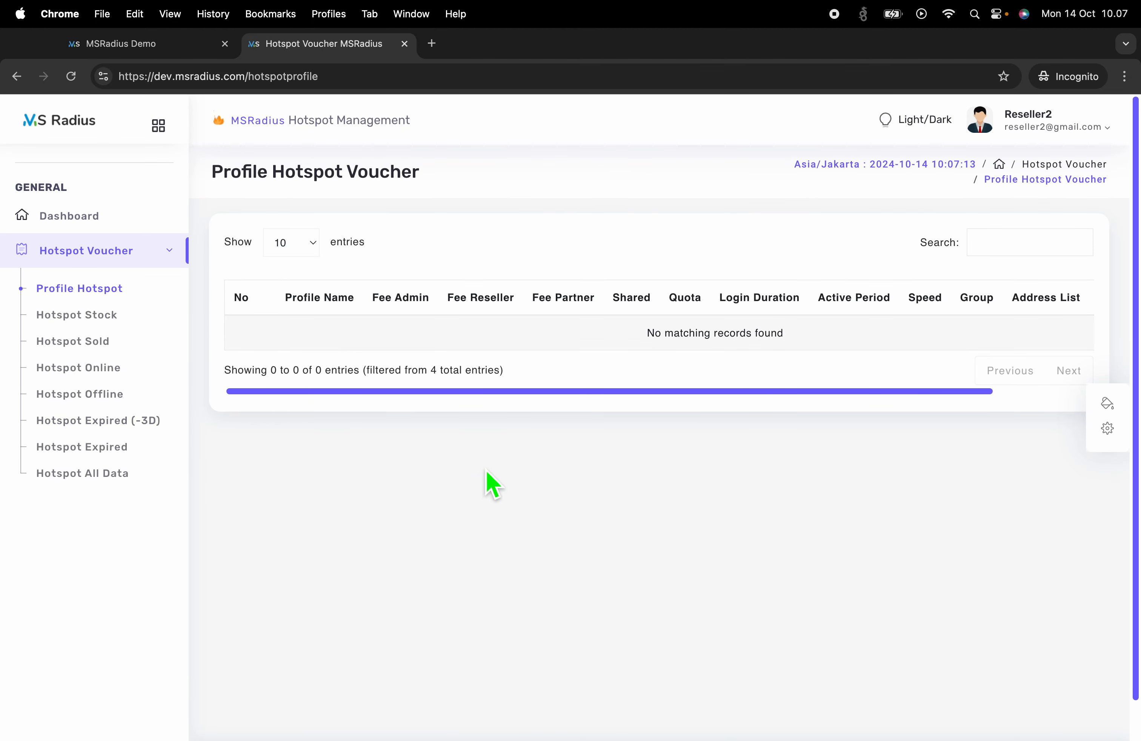
Review the Reseller Hotspot Voucher permissions and return to the Role Access list
{"action": "key", "text": "ctrl+Left"}
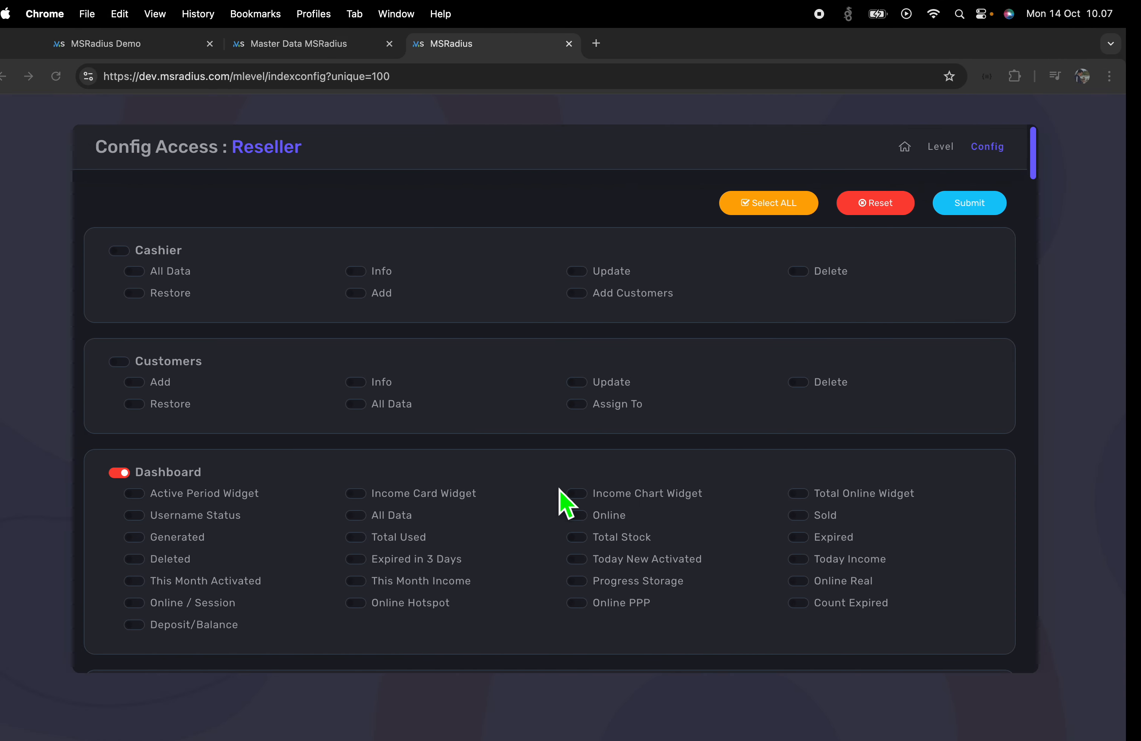
{"action": "scroll", "coordinate": [554, 500], "scroll_direction": "down", "scroll_amount": 6}
{"action": "scroll", "coordinate": [558, 510], "scroll_direction": "down", "scroll_amount": 20}
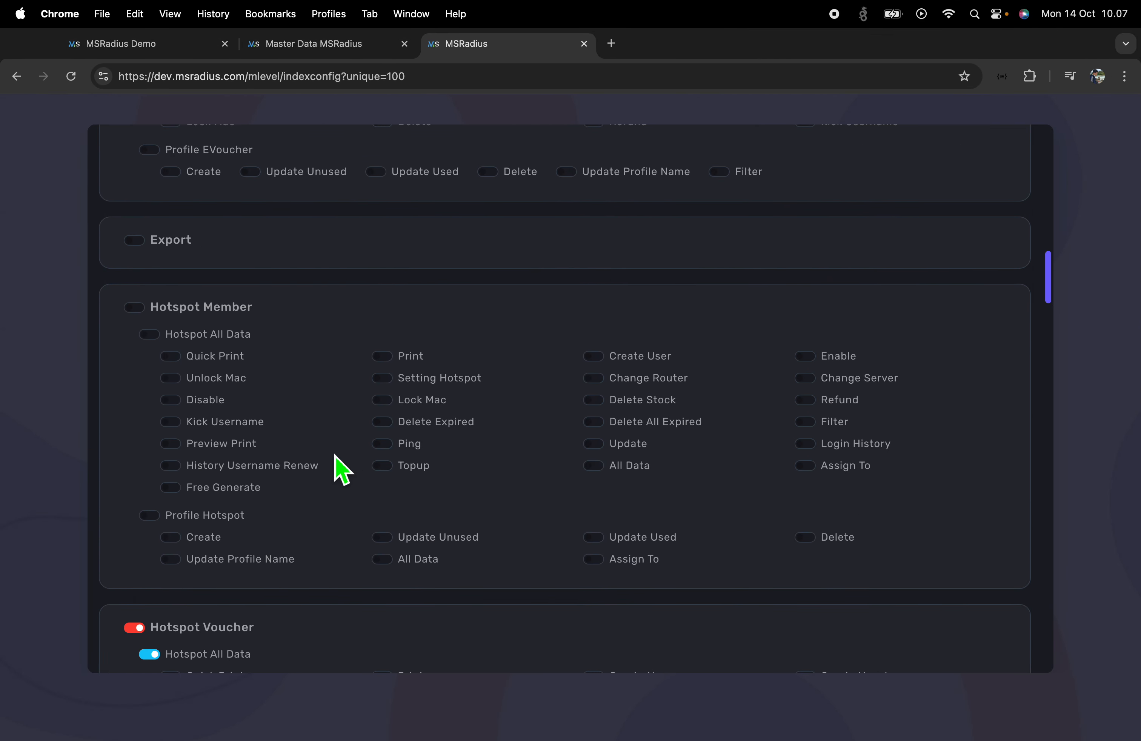
{"action": "scroll", "coordinate": [341, 469], "scroll_direction": "down", "scroll_amount": 5}
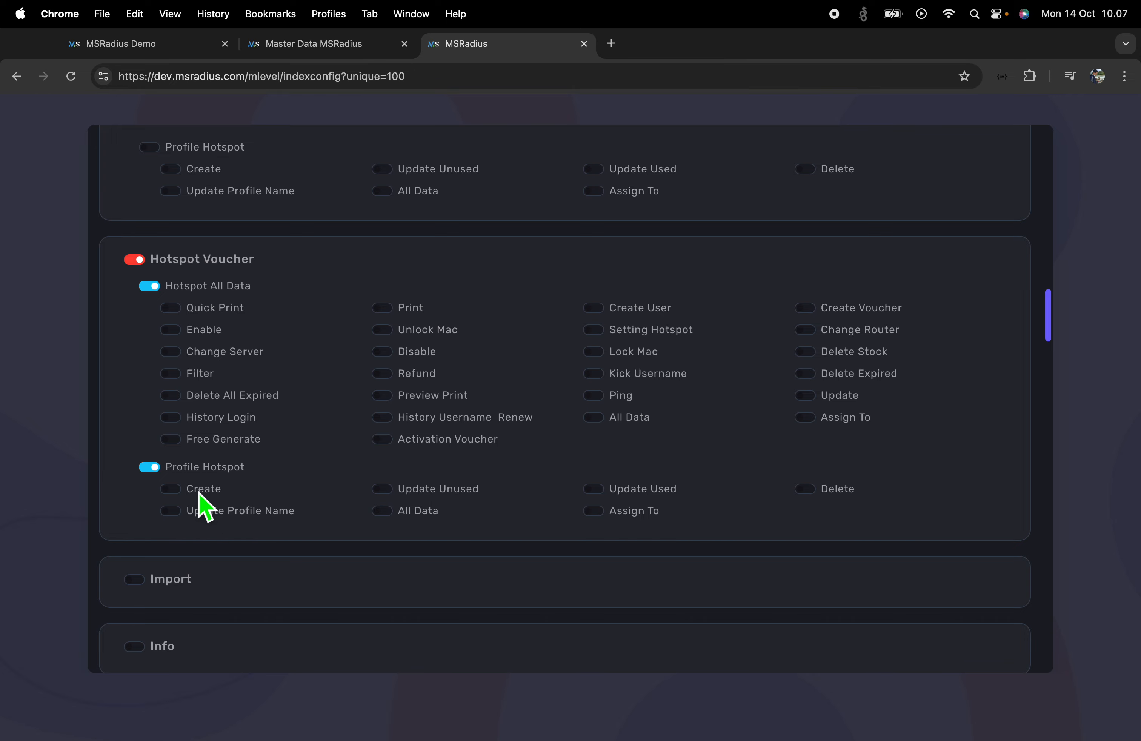
{"action": "left_click", "coordinate": [301, 49]}
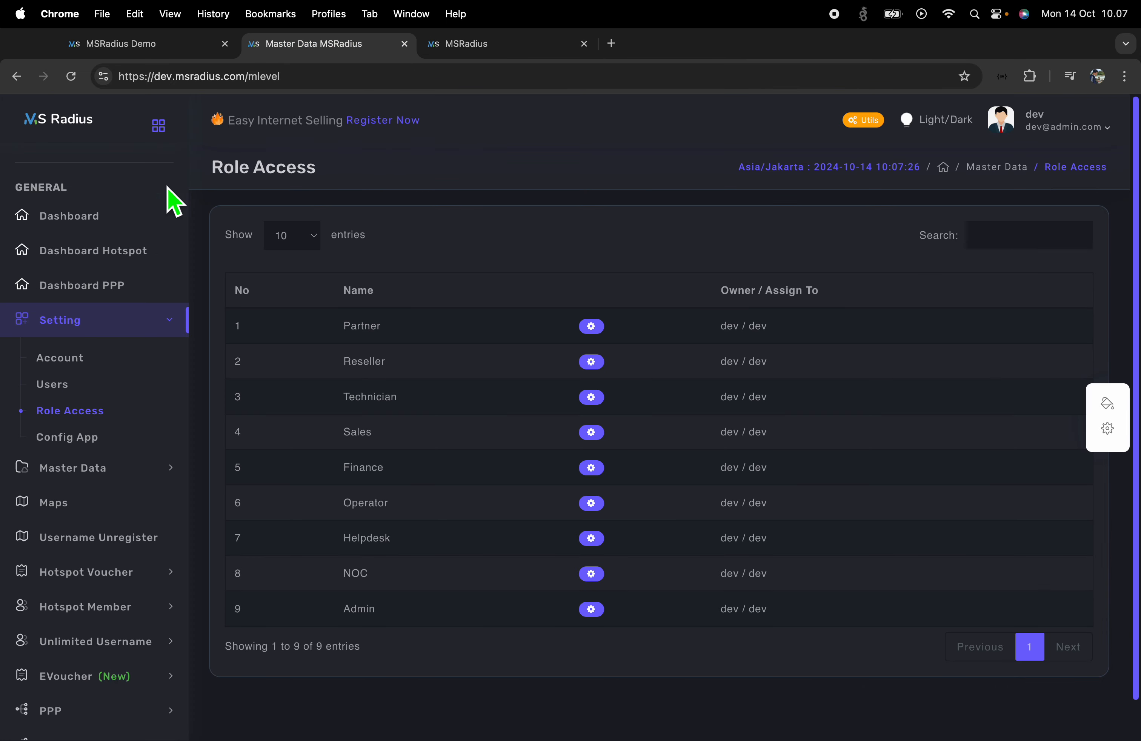
Start a new Profile Hotspot entry named 5 JAM
{"action": "scroll", "coordinate": [98, 486], "scroll_direction": "down", "scroll_amount": 1}
{"action": "left_click", "coordinate": [105, 543]}
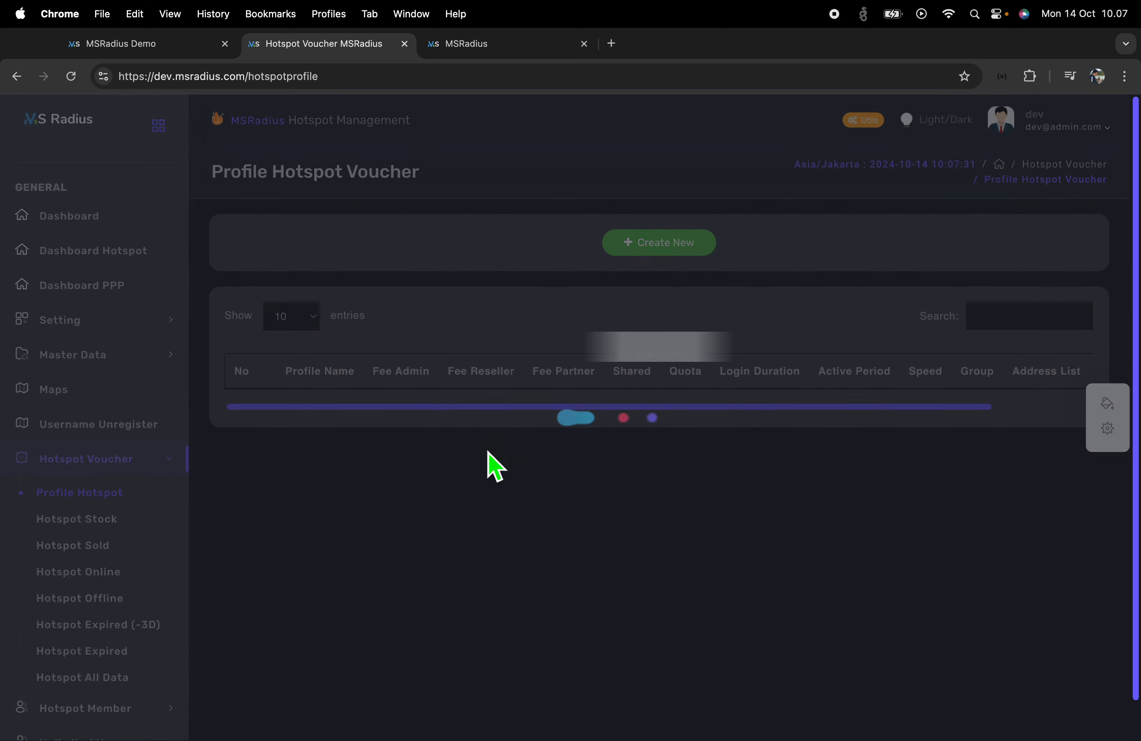
{"action": "left_click", "coordinate": [692, 219]}
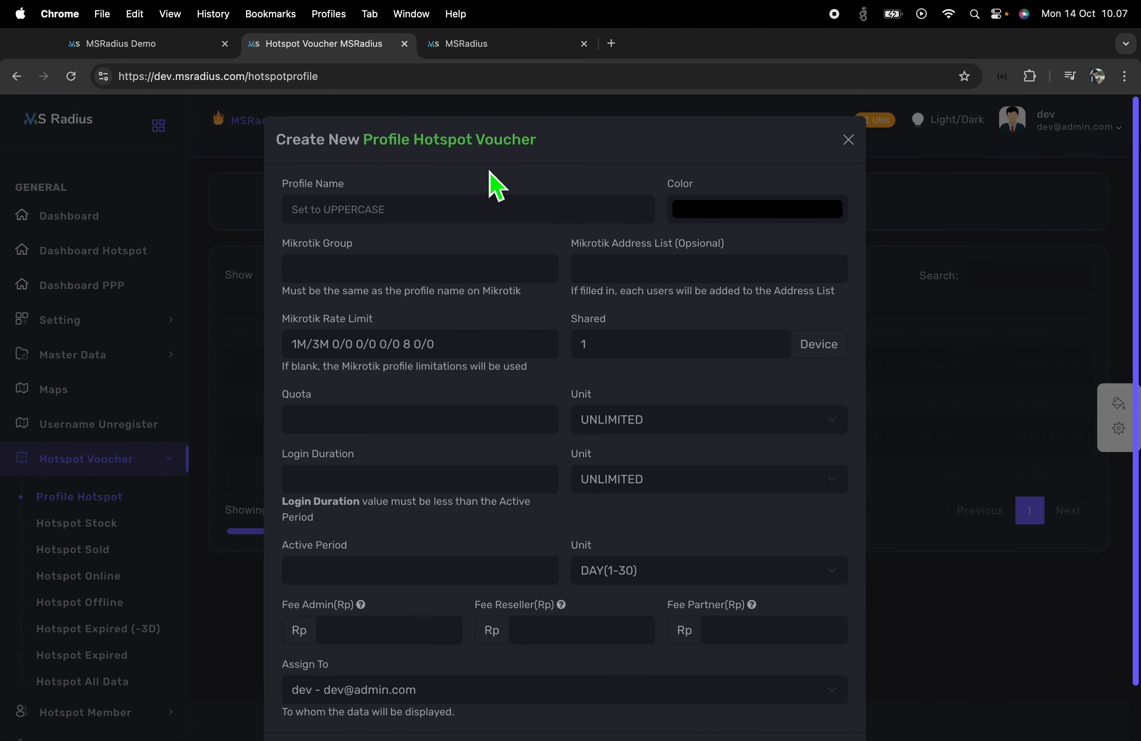
{"action": "left_click", "coordinate": [420, 213]}
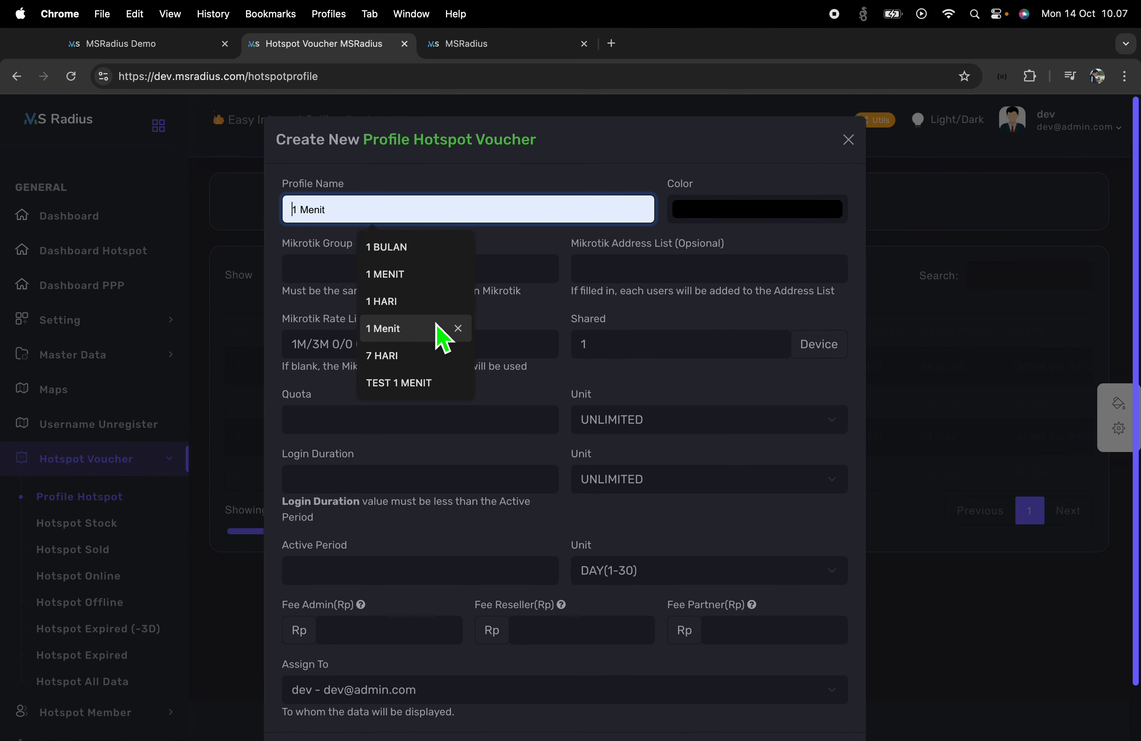
{"action": "type", "text": "5 JAM"}
{"action": "left_click", "coordinate": [426, 273]}
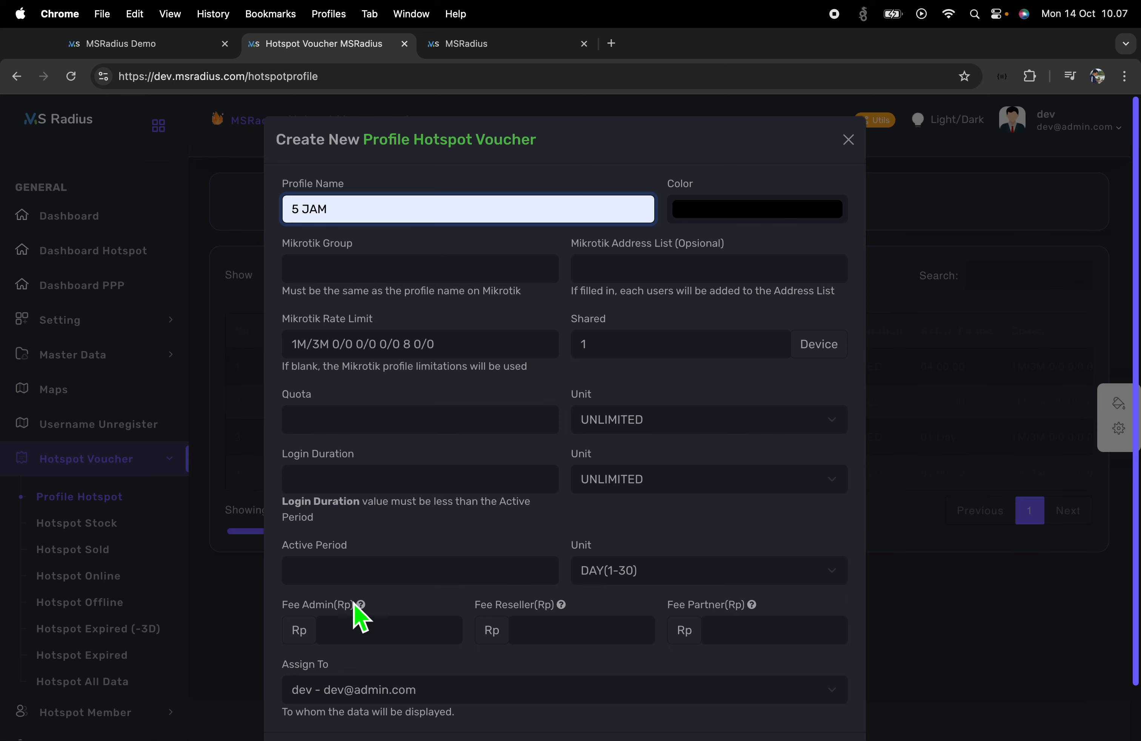
Set a 5 HOUR active period with fees of 5000 admin, 1000 reseller, 0 partner
{"action": "left_click", "coordinate": [356, 583]}
{"action": "type", "text": "5"}
{"action": "left_click", "coordinate": [627, 582]}
{"action": "left_click", "coordinate": [642, 596]}
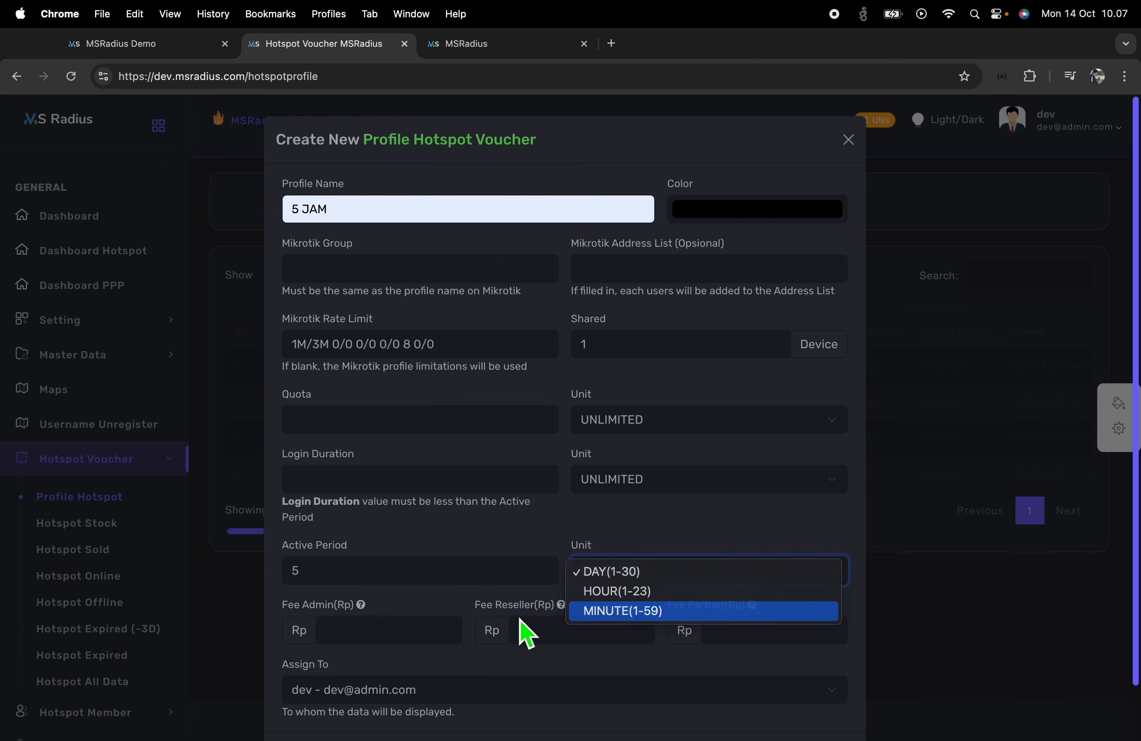
{"action": "left_click", "coordinate": [356, 636]}
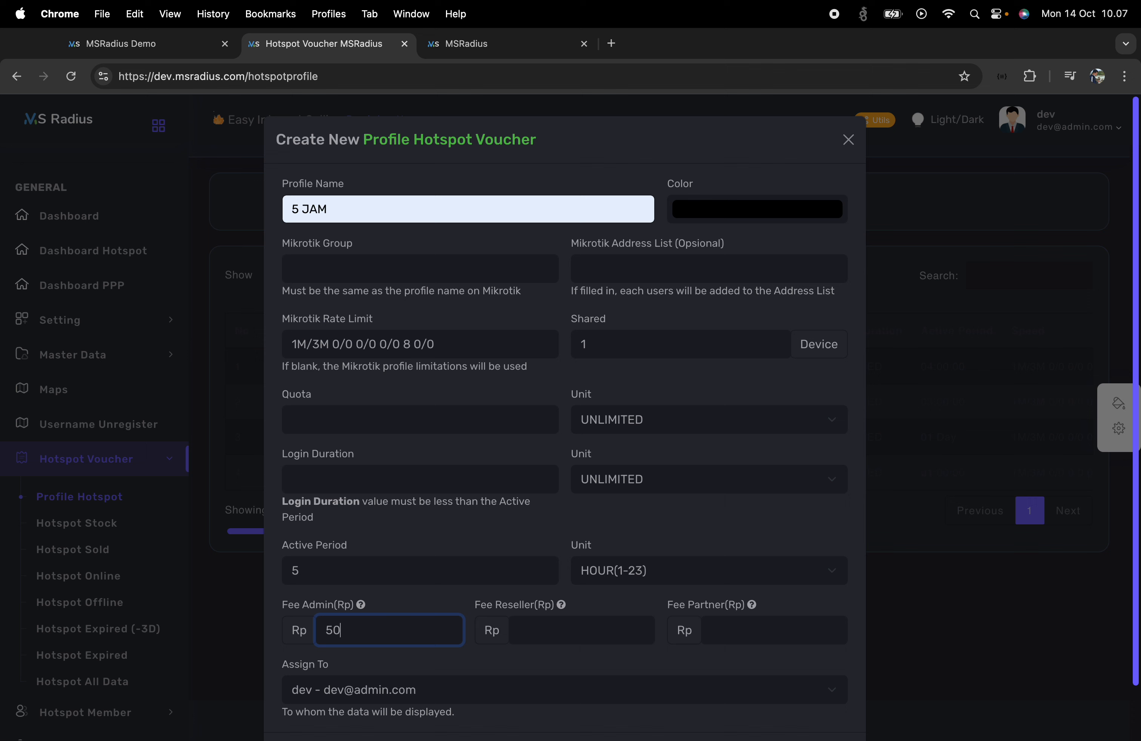
{"action": "key", "text": "Tab"}
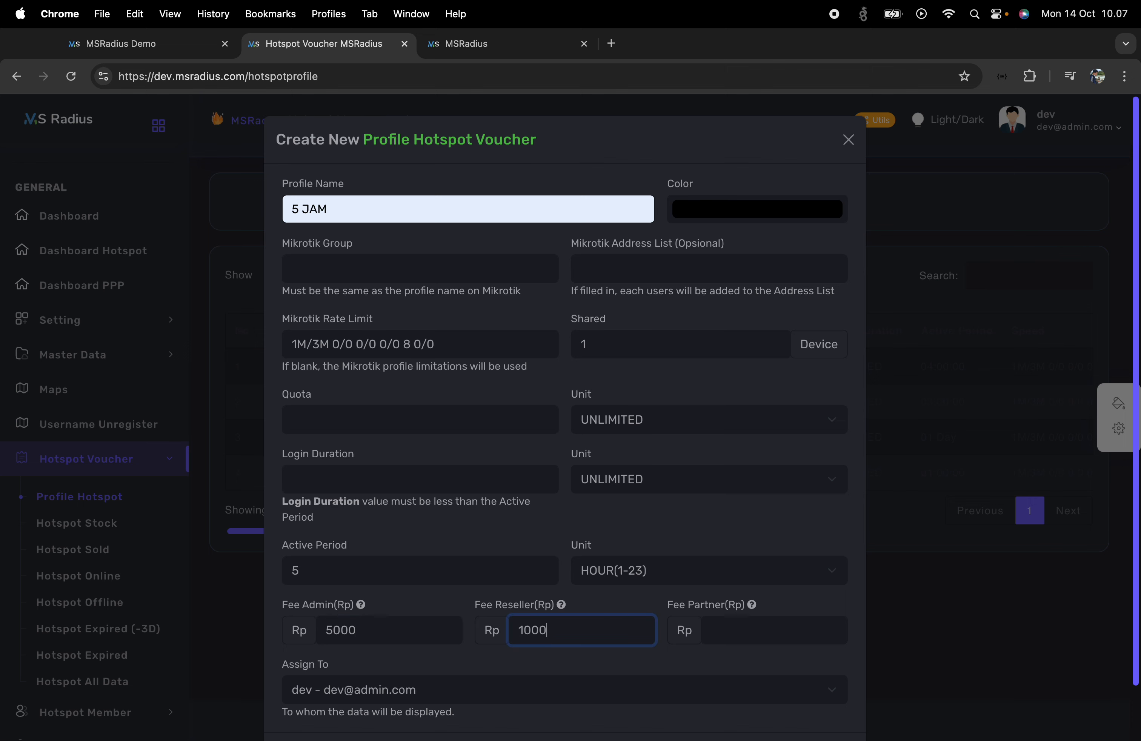
{"action": "key", "text": "Tab"}
{"action": "type", "text": "0"}
{"action": "scroll", "coordinate": [667, 609], "scroll_direction": "down", "scroll_amount": 2}
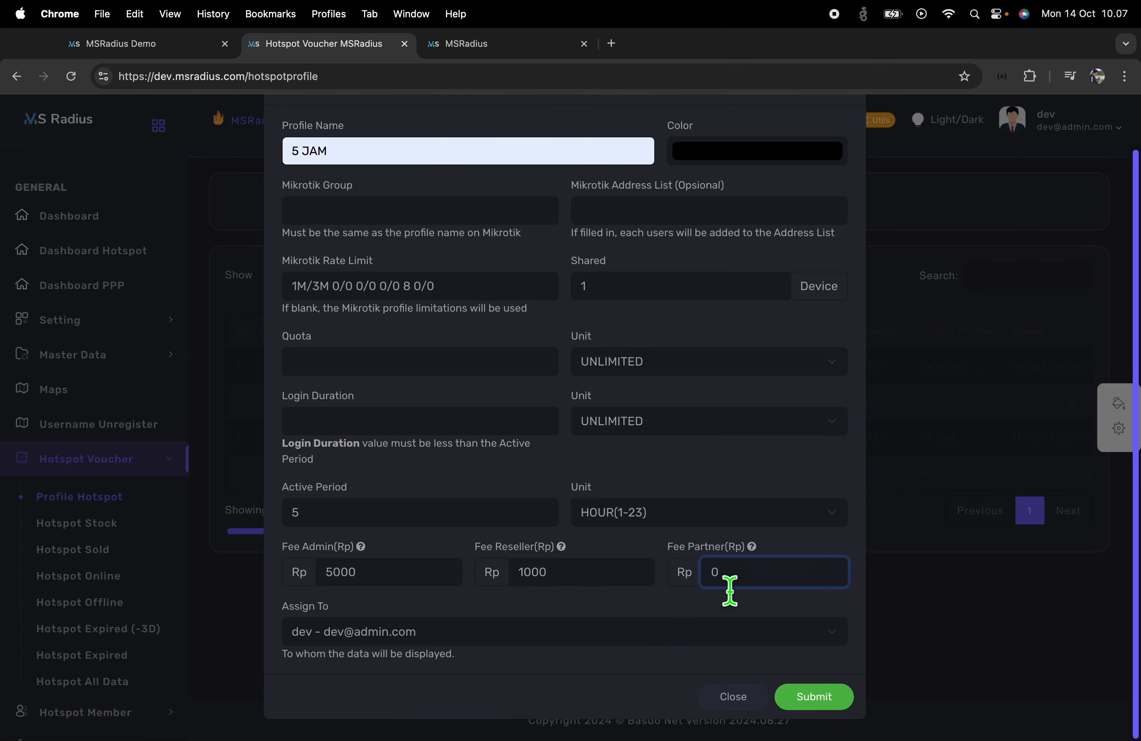
{"action": "left_click_drag", "start_coordinate": [739, 586], "coordinate": [688, 587]}
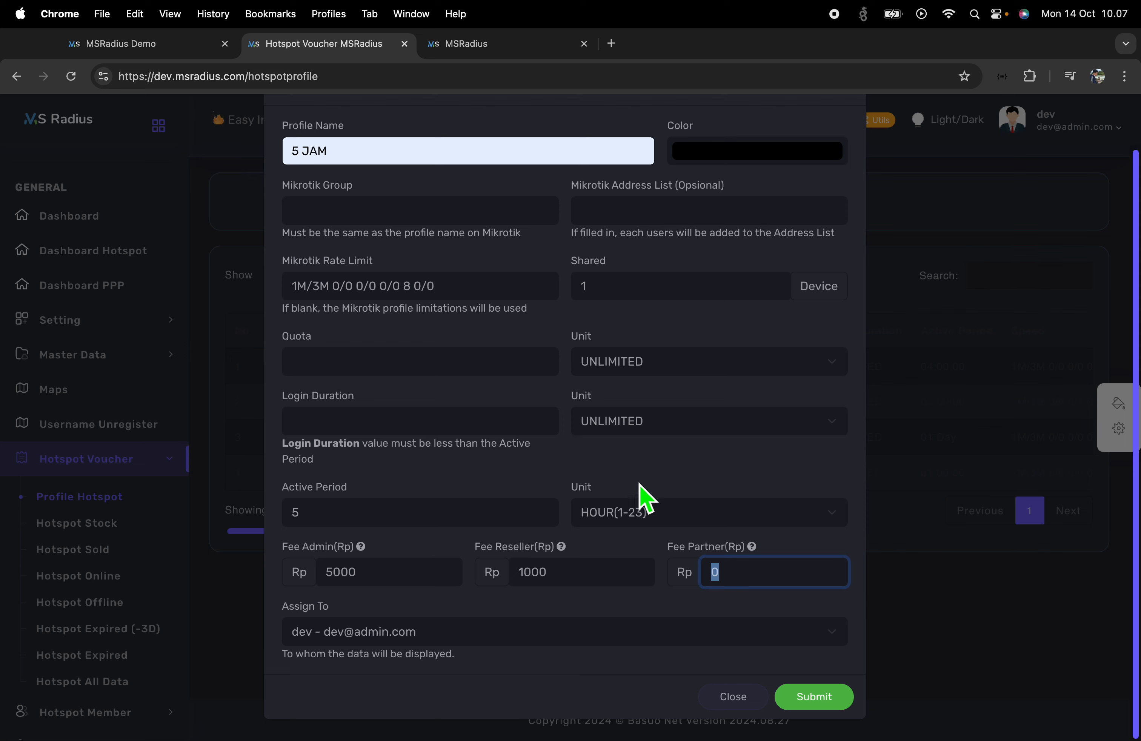
Check the Reseller role's permissions page before choosing the profile's assignee
{"action": "left_click", "coordinate": [391, 633]}
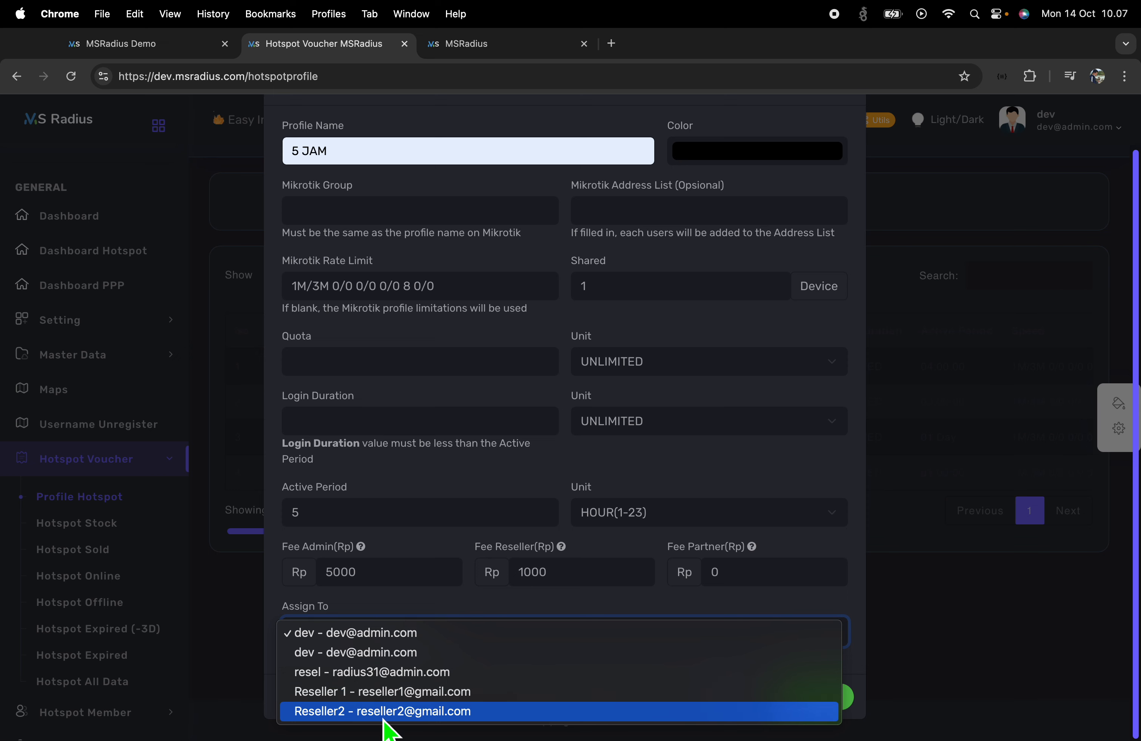
{"action": "left_click", "coordinate": [519, 46]}
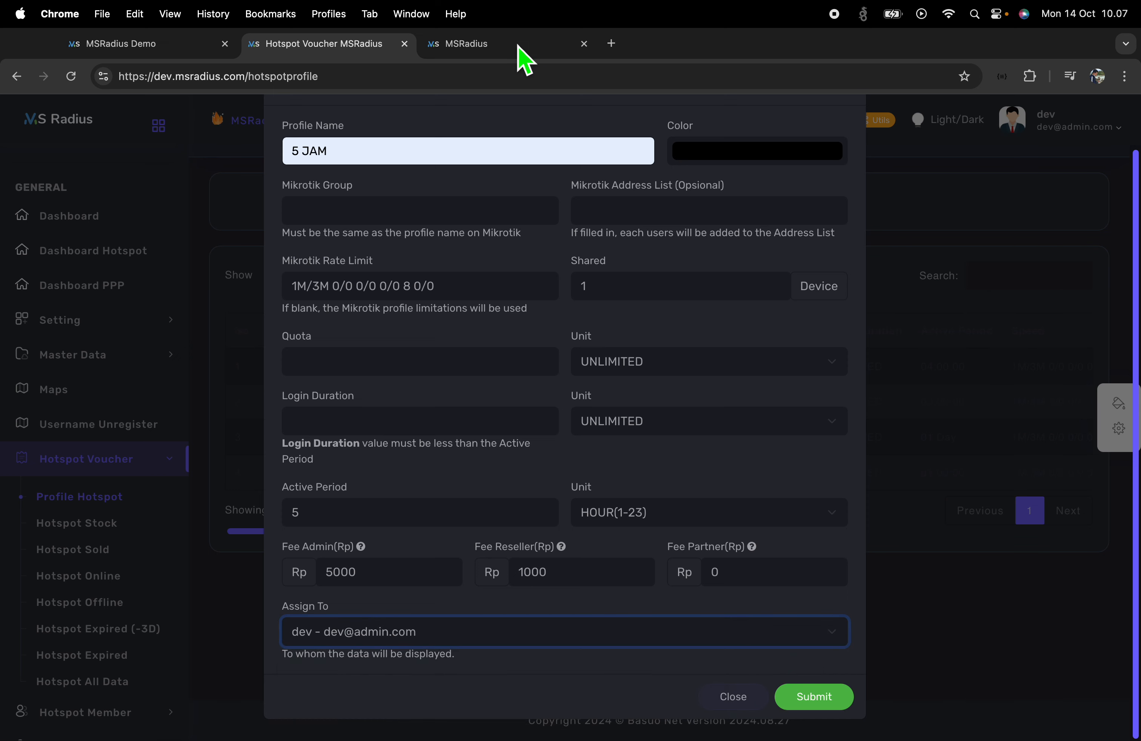
{"action": "left_click", "coordinate": [518, 47]}
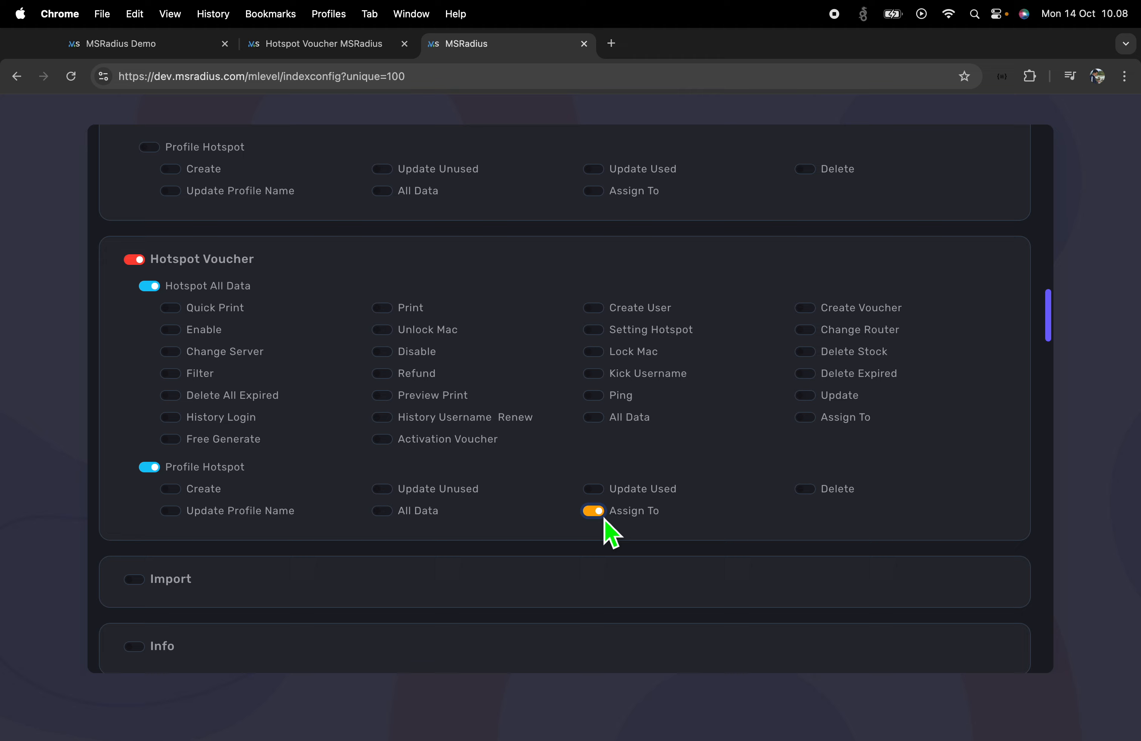
{"action": "left_click", "coordinate": [371, 45]}
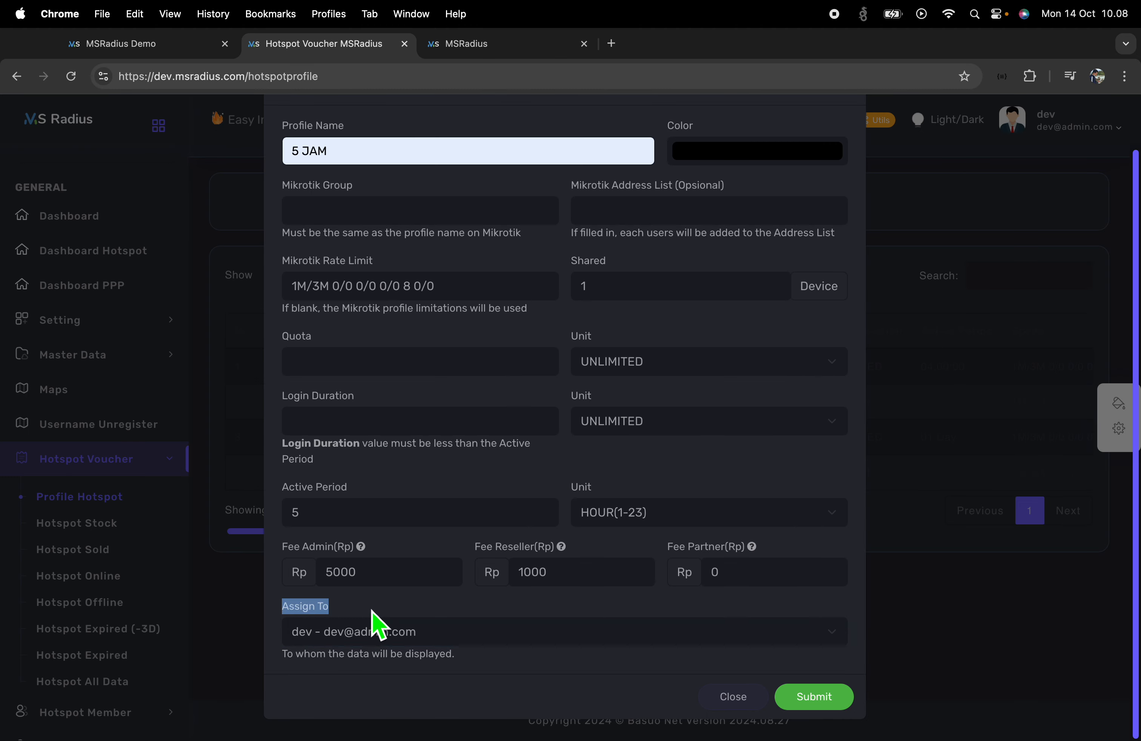
{"action": "left_click", "coordinate": [505, 46]}
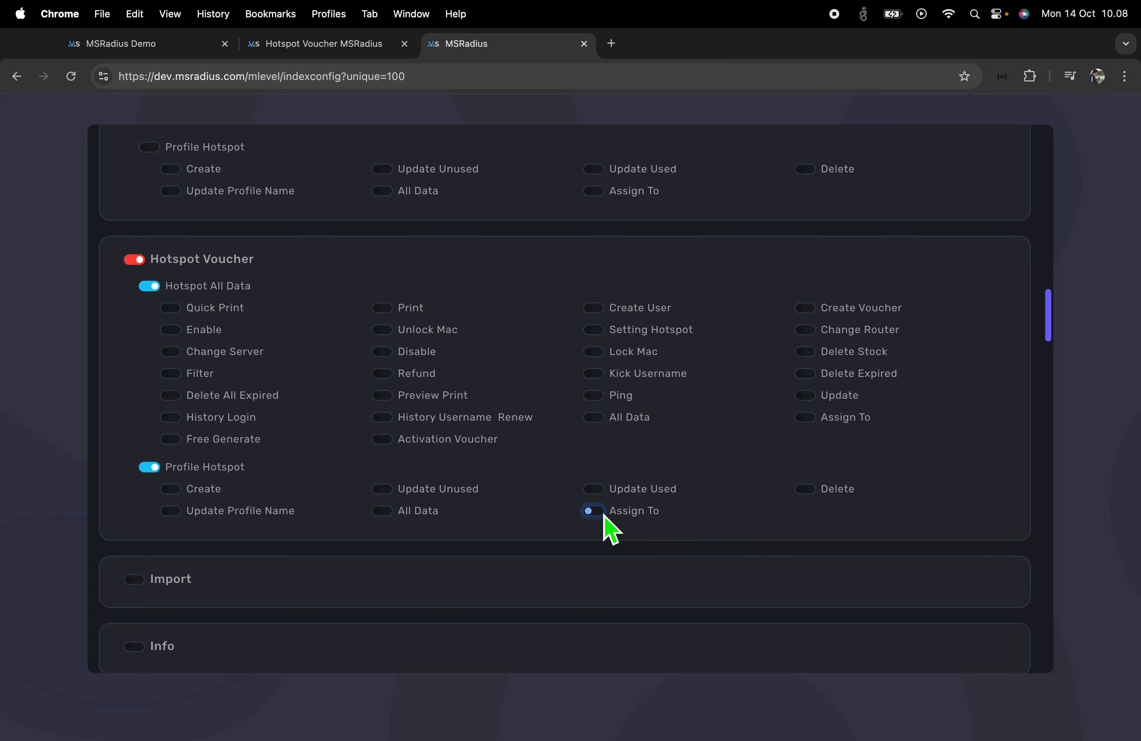
{"action": "left_click", "coordinate": [338, 45]}
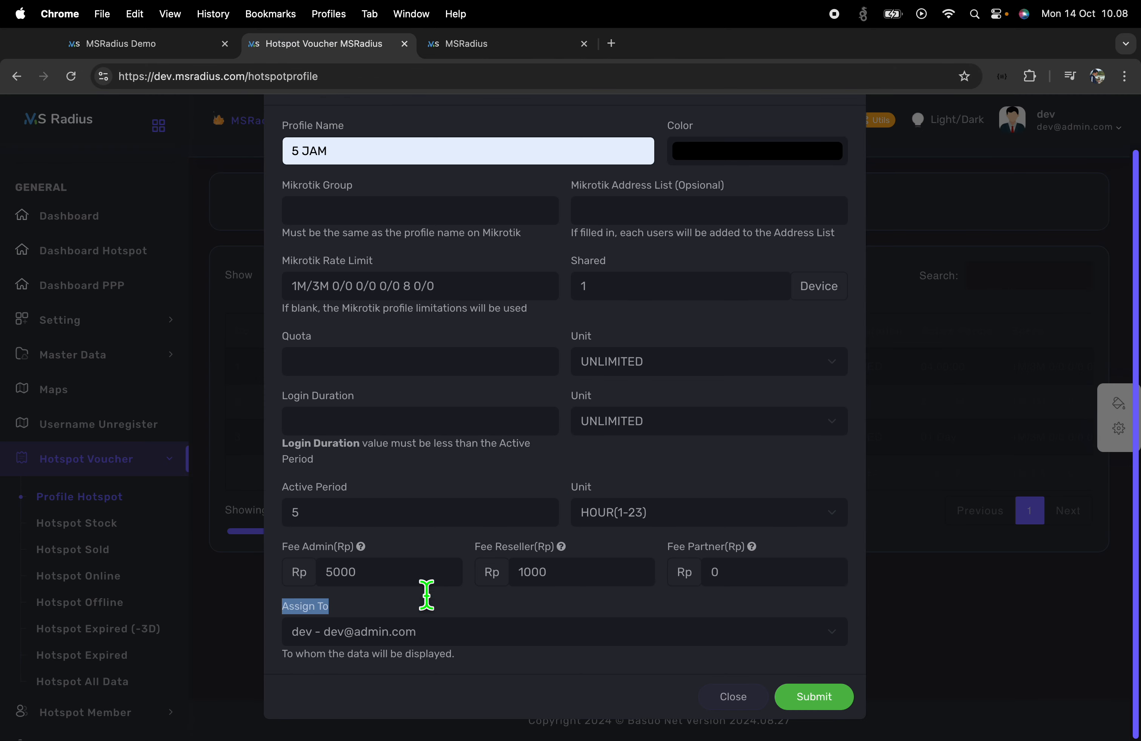
{"action": "left_click", "coordinate": [373, 612]}
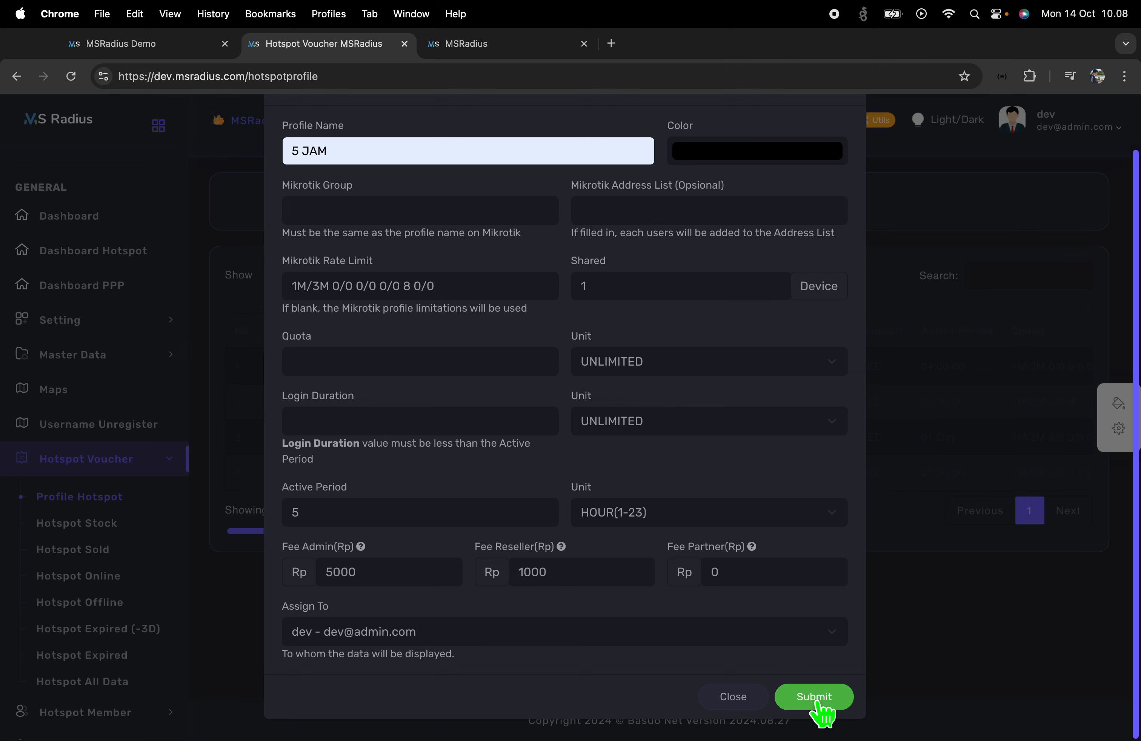
Assign the 5 JAM profile to Reseller2 and save it
{"action": "left_click", "coordinate": [616, 642]}
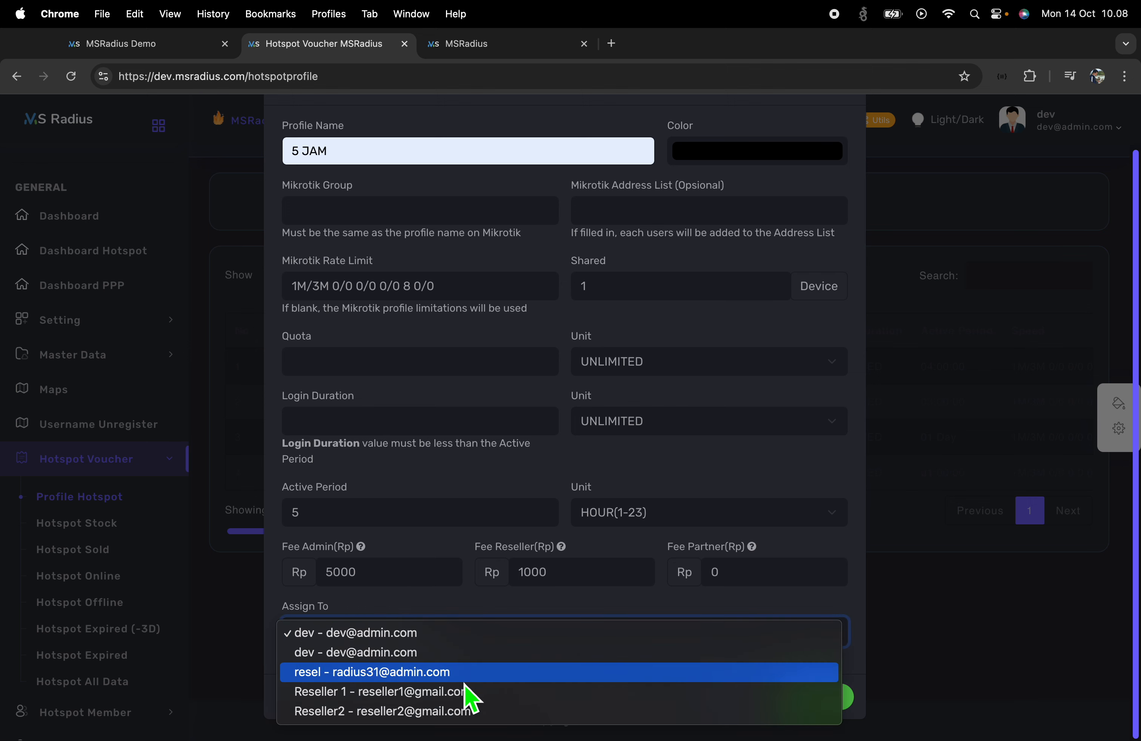
{"action": "left_click", "coordinate": [399, 714]}
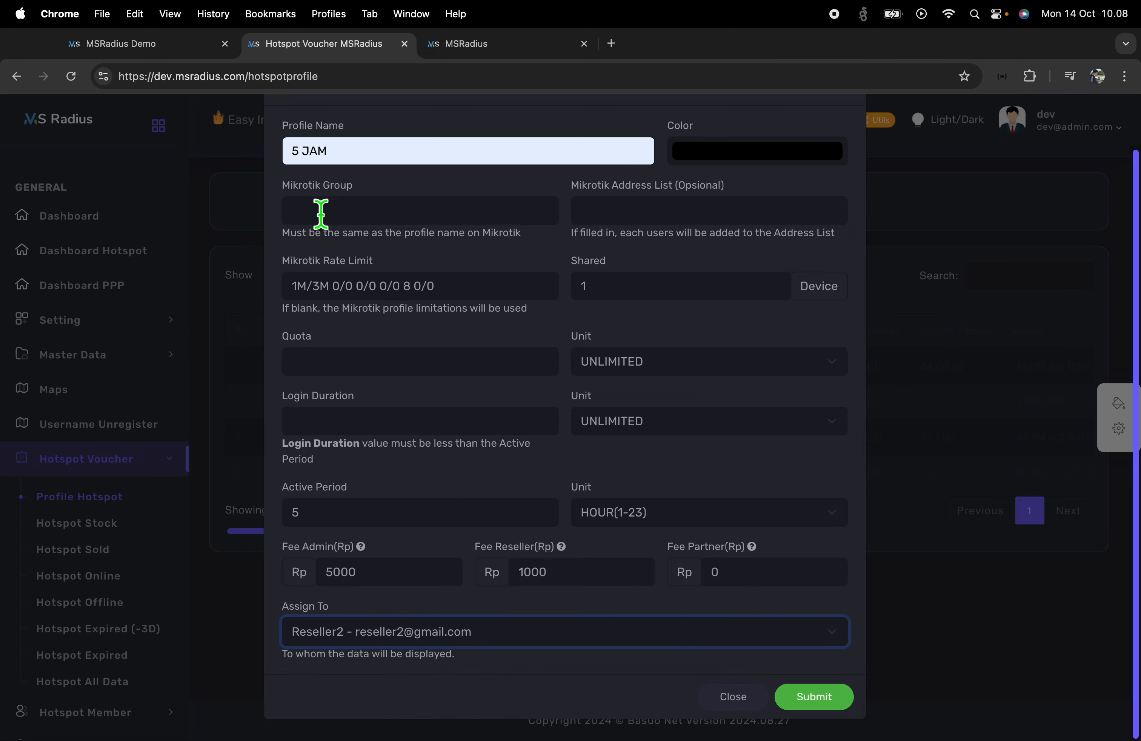
{"action": "left_click", "coordinate": [843, 705]}
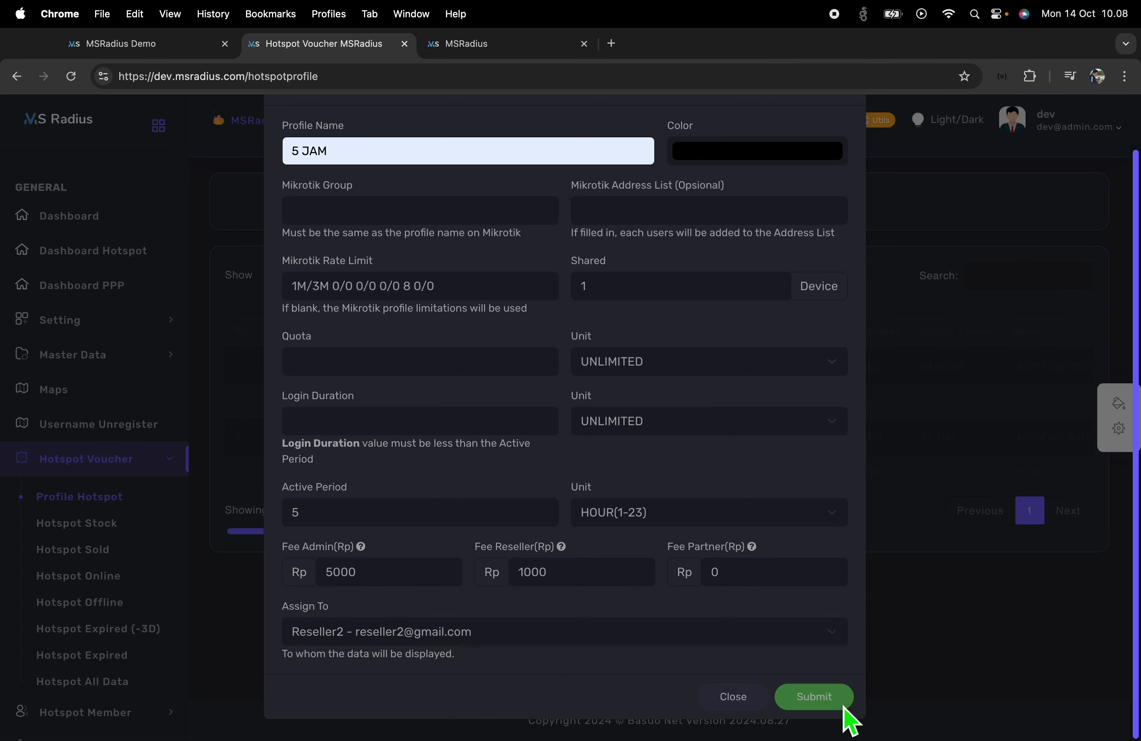
{"action": "left_click", "coordinate": [553, 486]}
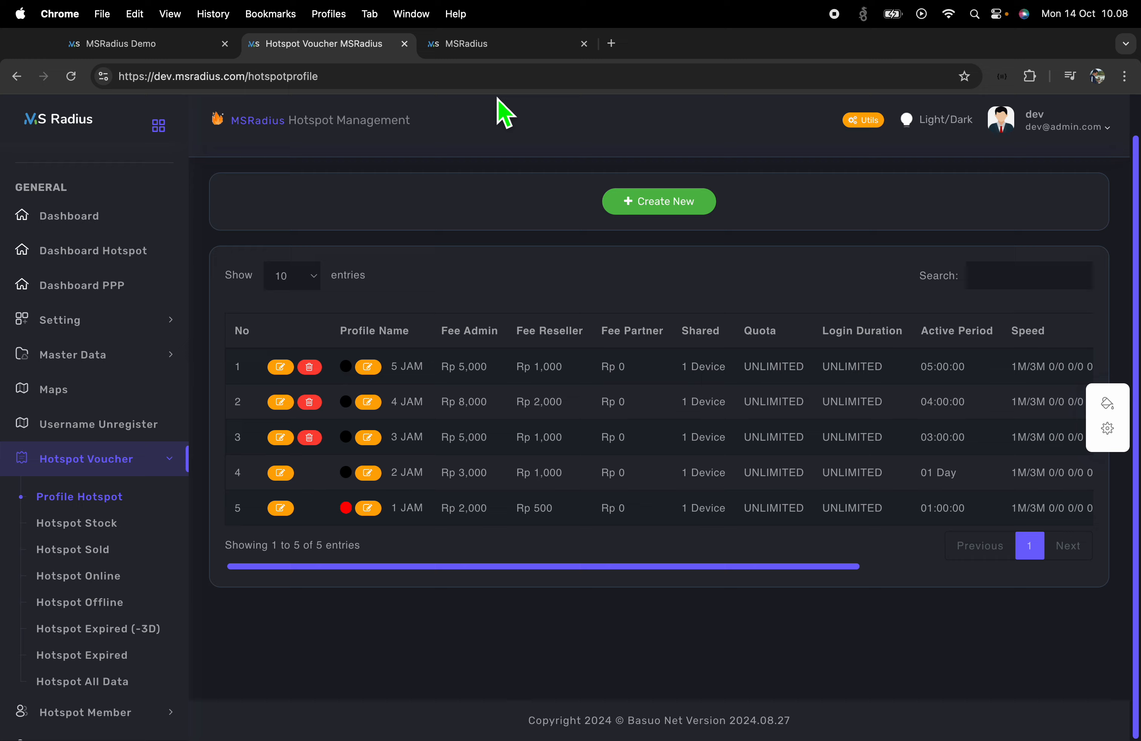
Go to Reseller2's incognito session and reload its voucher profile list
{"action": "left_click", "coordinate": [507, 45]}
{"action": "left_click", "coordinate": [483, 49]}
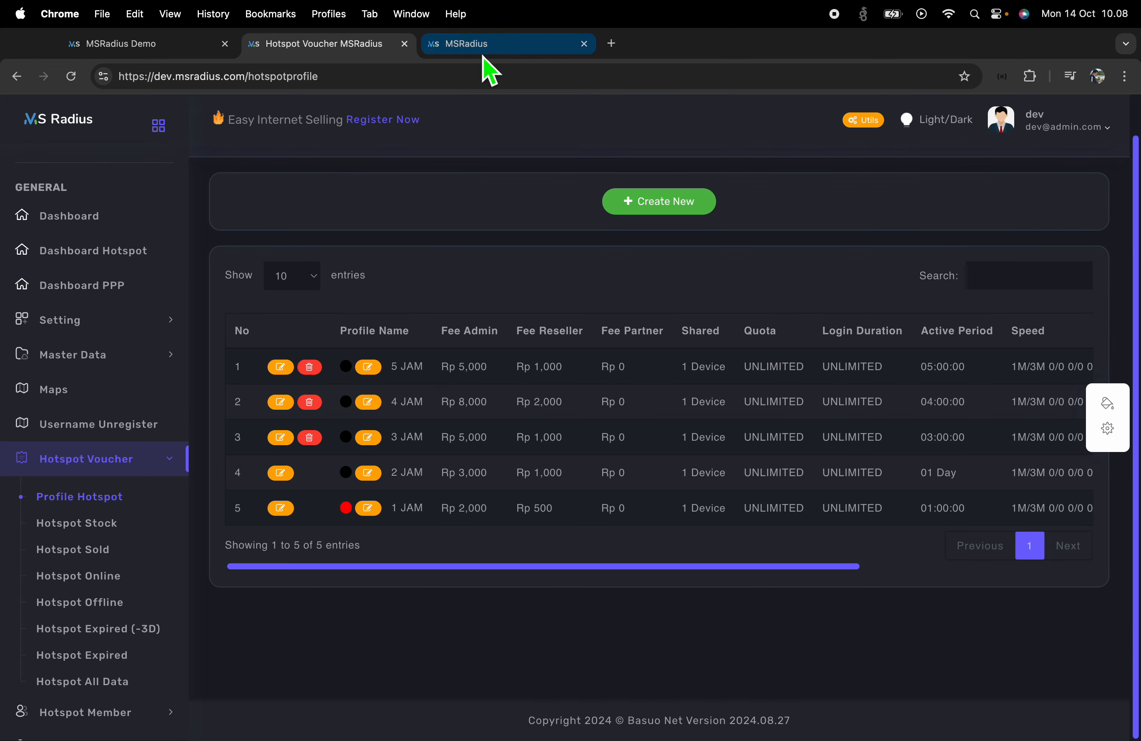
{"action": "left_click", "coordinate": [484, 53]}
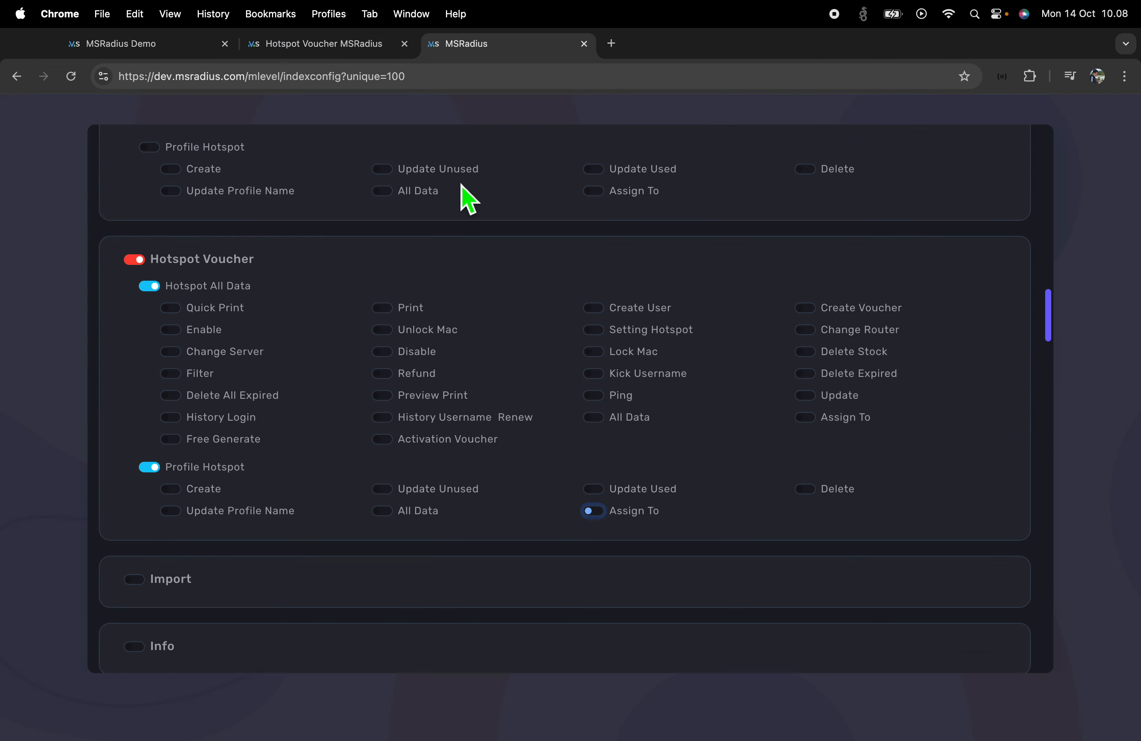
{"action": "key", "text": "ctrl+Right"}
{"action": "left_click_drag", "start_coordinate": [214, 174], "coordinate": [443, 178]}
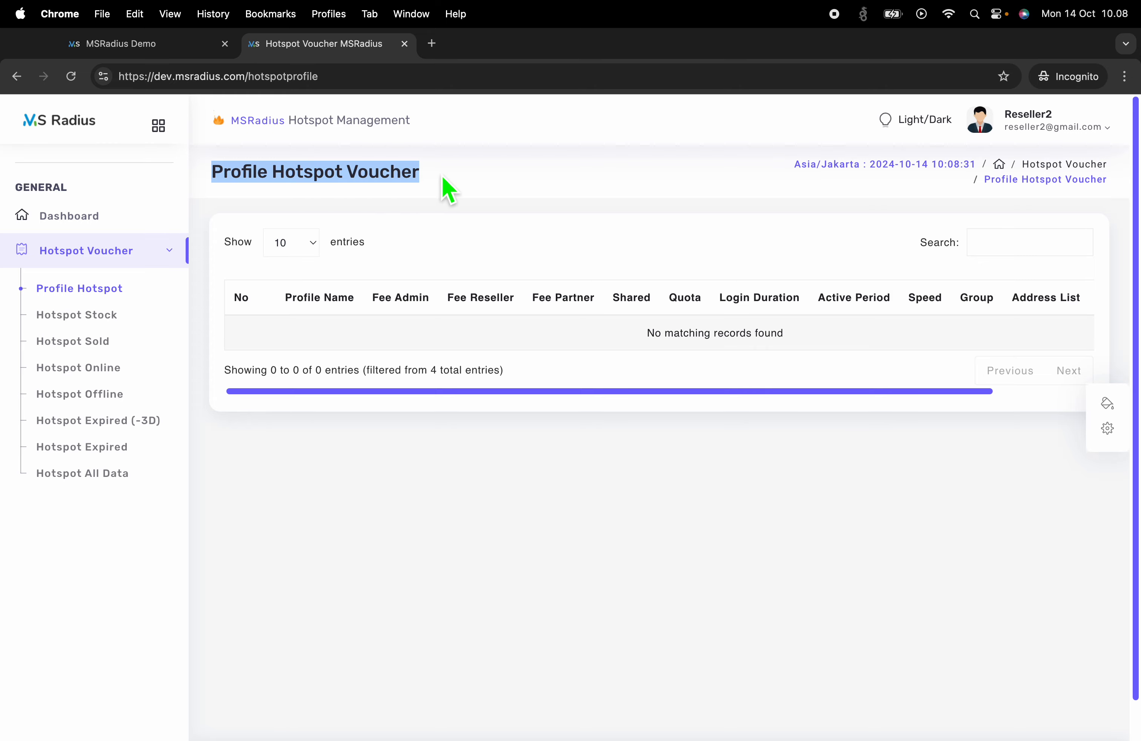
{"action": "left_click", "coordinate": [457, 191]}
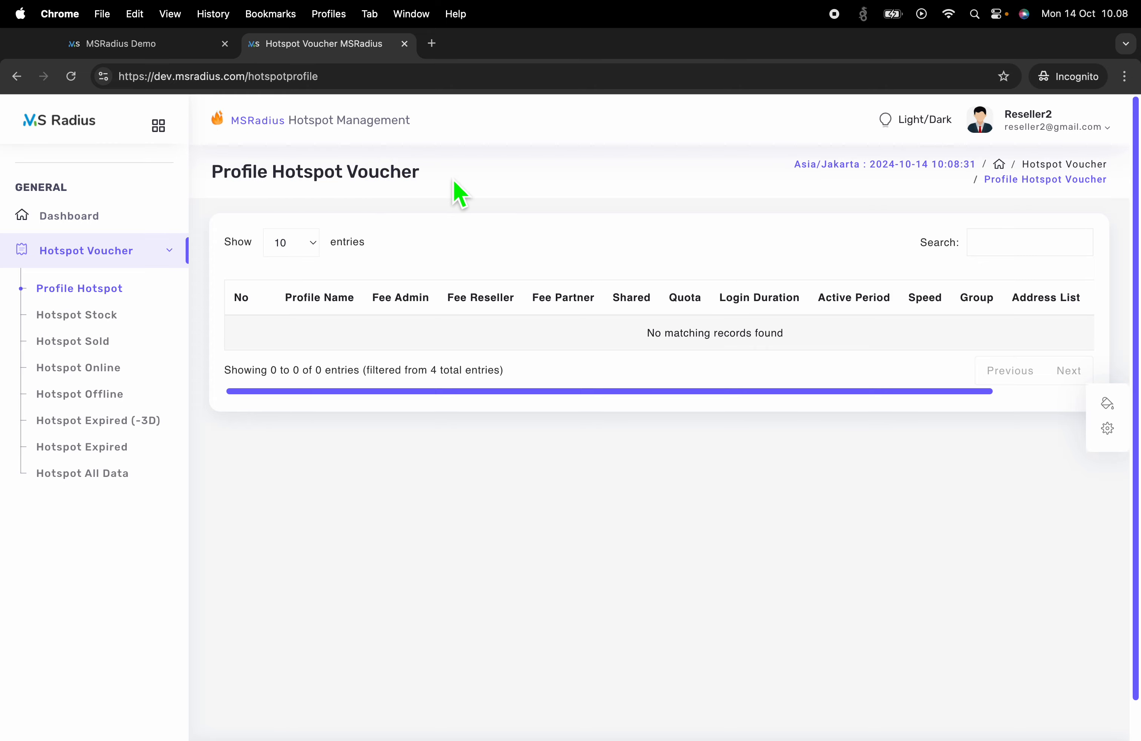
{"action": "left_click", "coordinate": [76, 82]}
Check the 5 JAM profile's fees and Reseller2 owner, then open Hotspot Voucher Stock
{"action": "left_click_drag", "start_coordinate": [301, 337], "coordinate": [490, 345]}
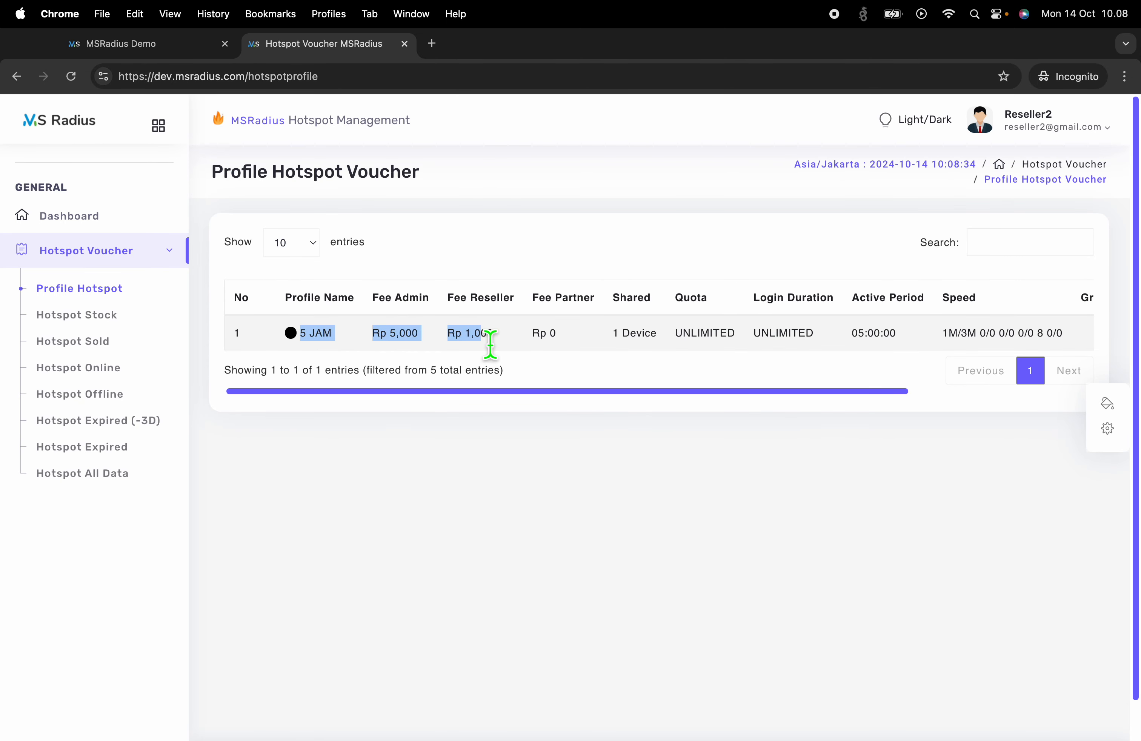
{"action": "left_click_drag", "start_coordinate": [508, 391], "coordinate": [861, 391]}
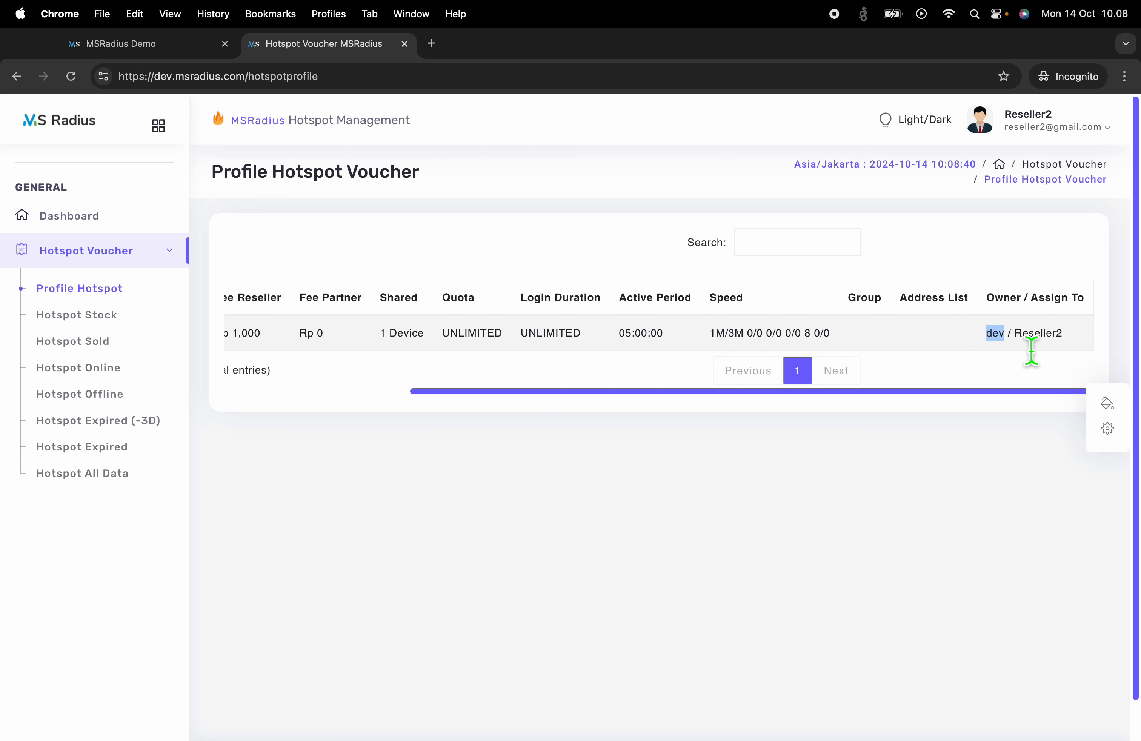
{"action": "double_click", "coordinate": [1040, 337]}
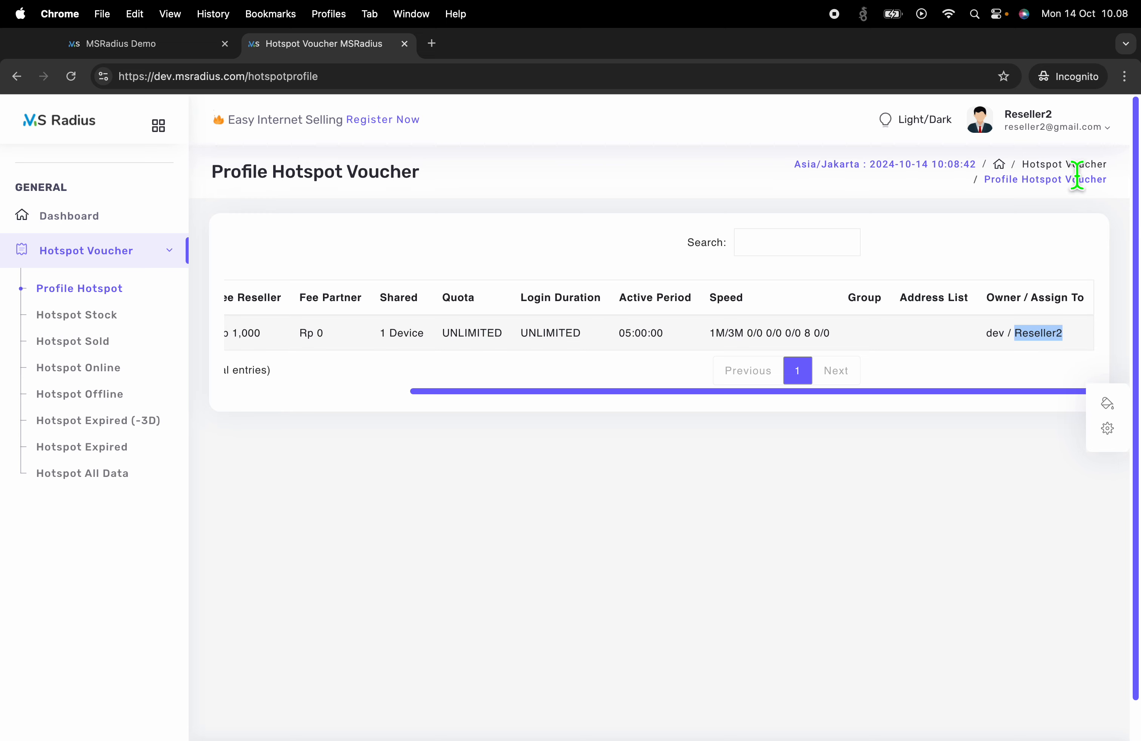
{"action": "left_click", "coordinate": [1043, 119]}
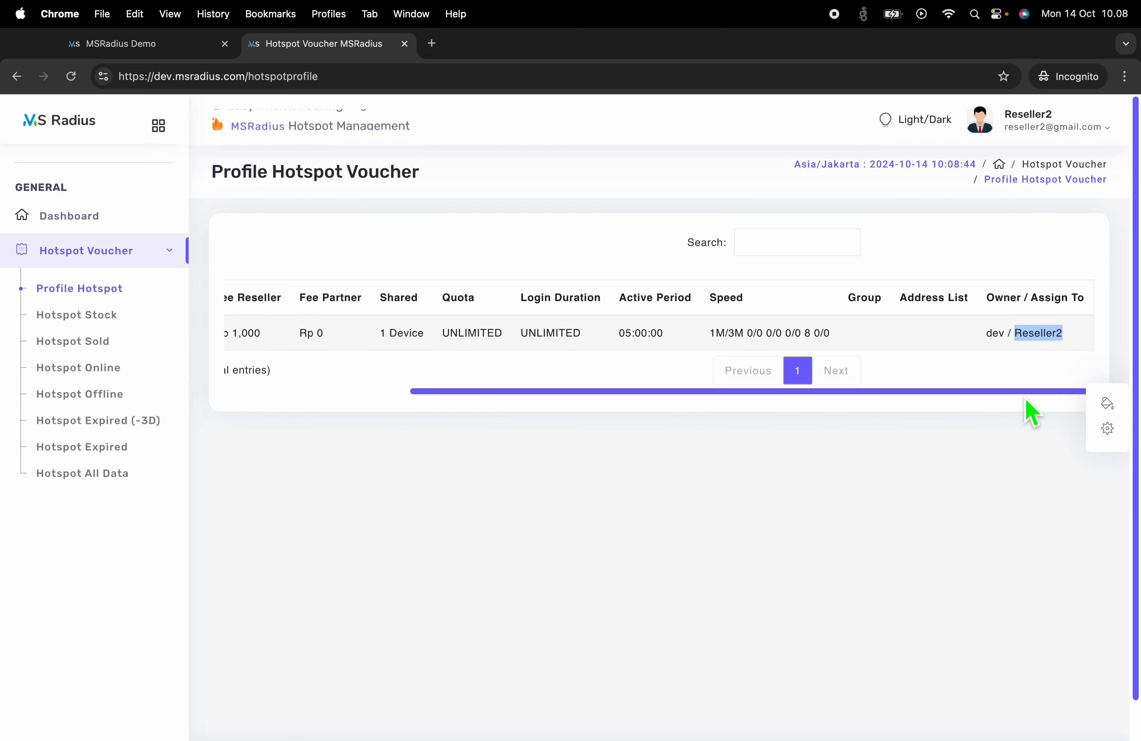
{"action": "left_click", "coordinate": [1003, 383]}
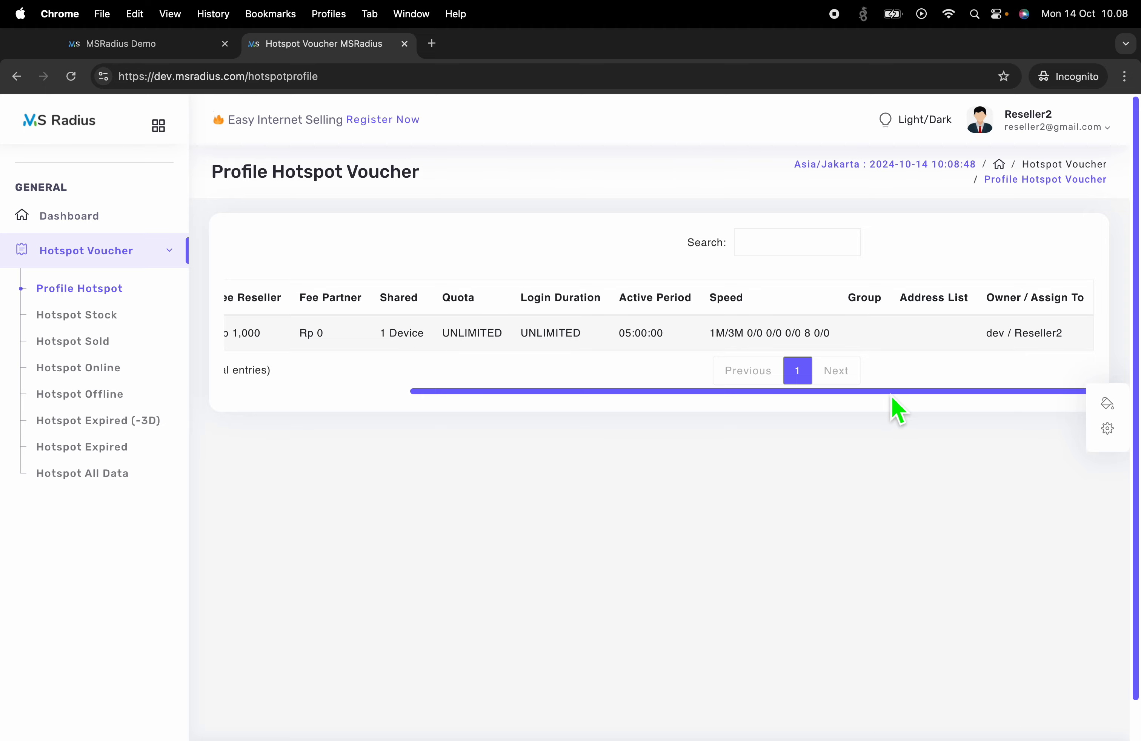
{"action": "left_click_drag", "start_coordinate": [892, 394], "coordinate": [510, 399]}
{"action": "left_click", "coordinate": [126, 319]}
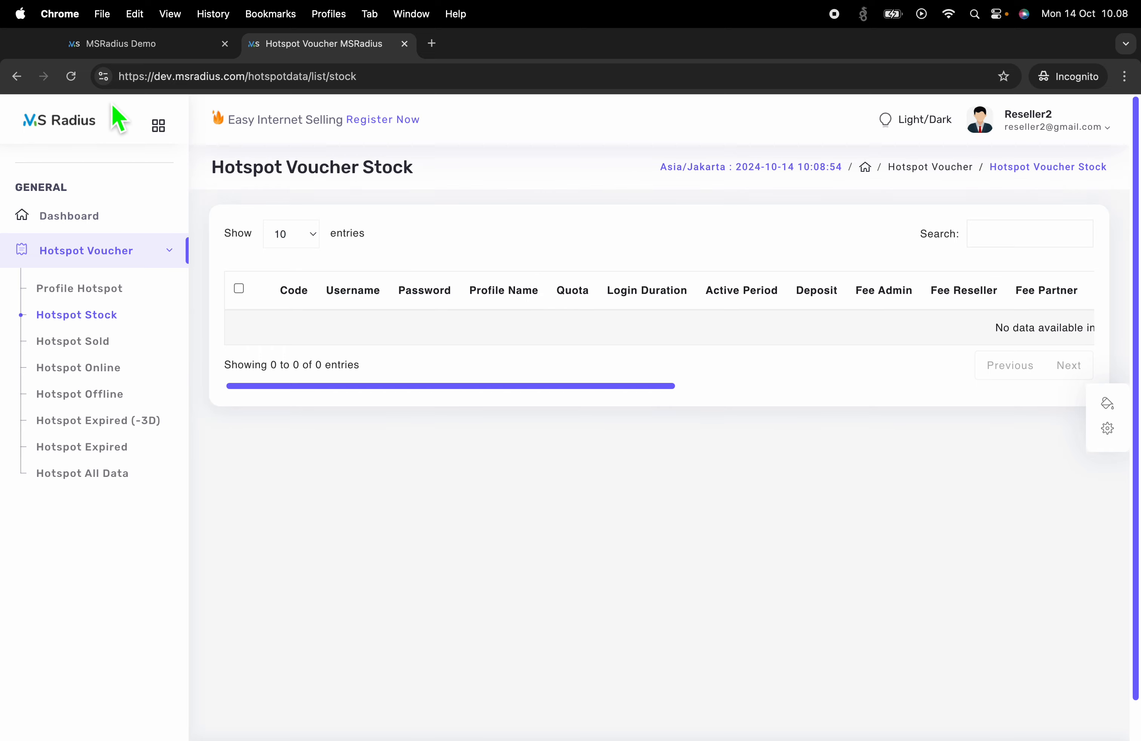
Grant the Reseller role Quick Print and Print voucher rights, save, and reload Reseller2's stock page
{"action": "key", "text": "ctrl+Left"}
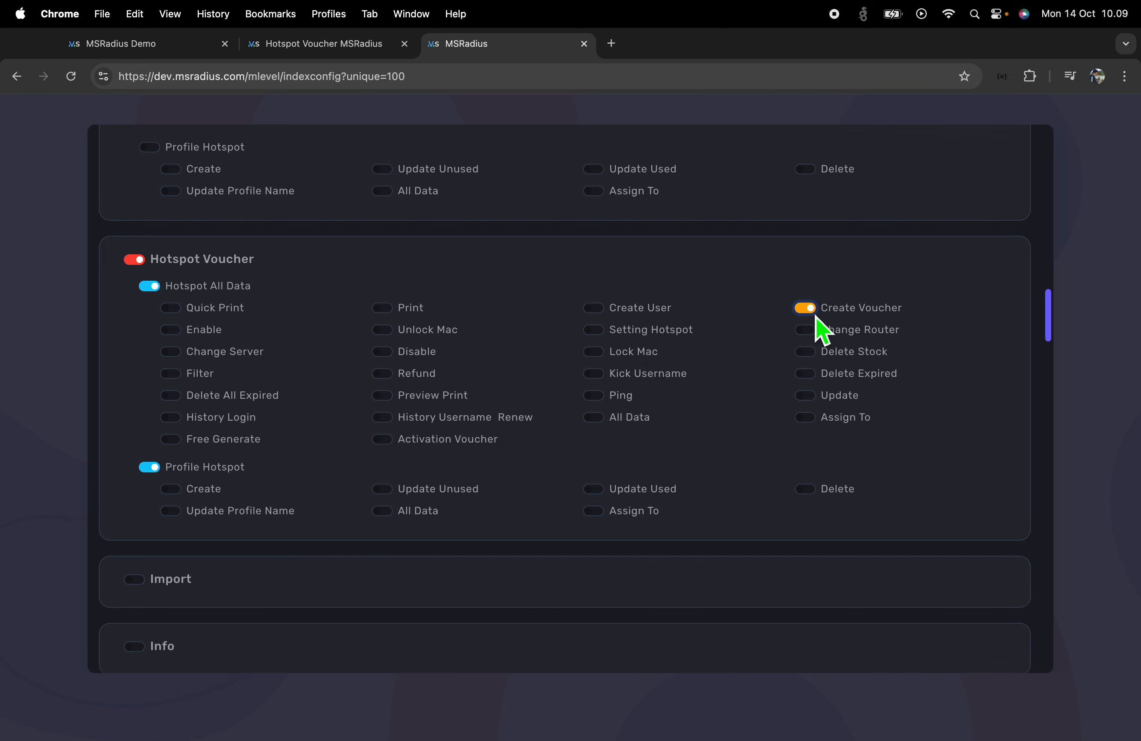
{"action": "scroll", "coordinate": [923, 438], "scroll_direction": "up", "scroll_amount": 15}
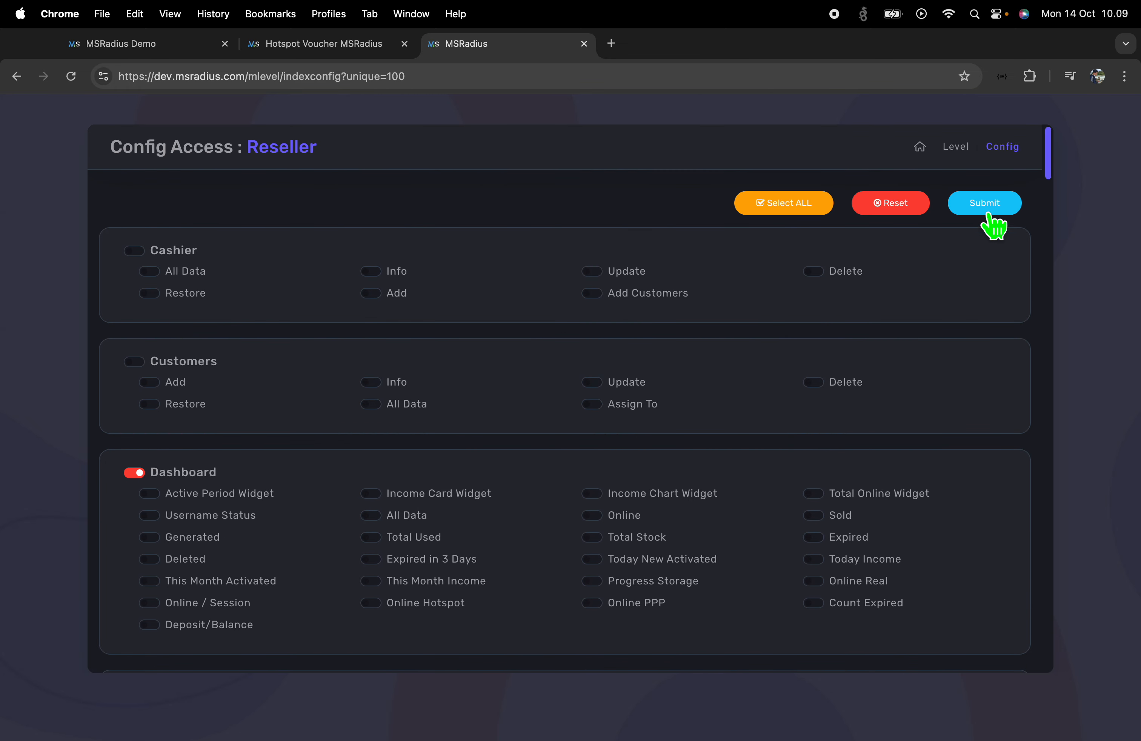
{"action": "scroll", "coordinate": [538, 548], "scroll_direction": "down", "scroll_amount": 15}
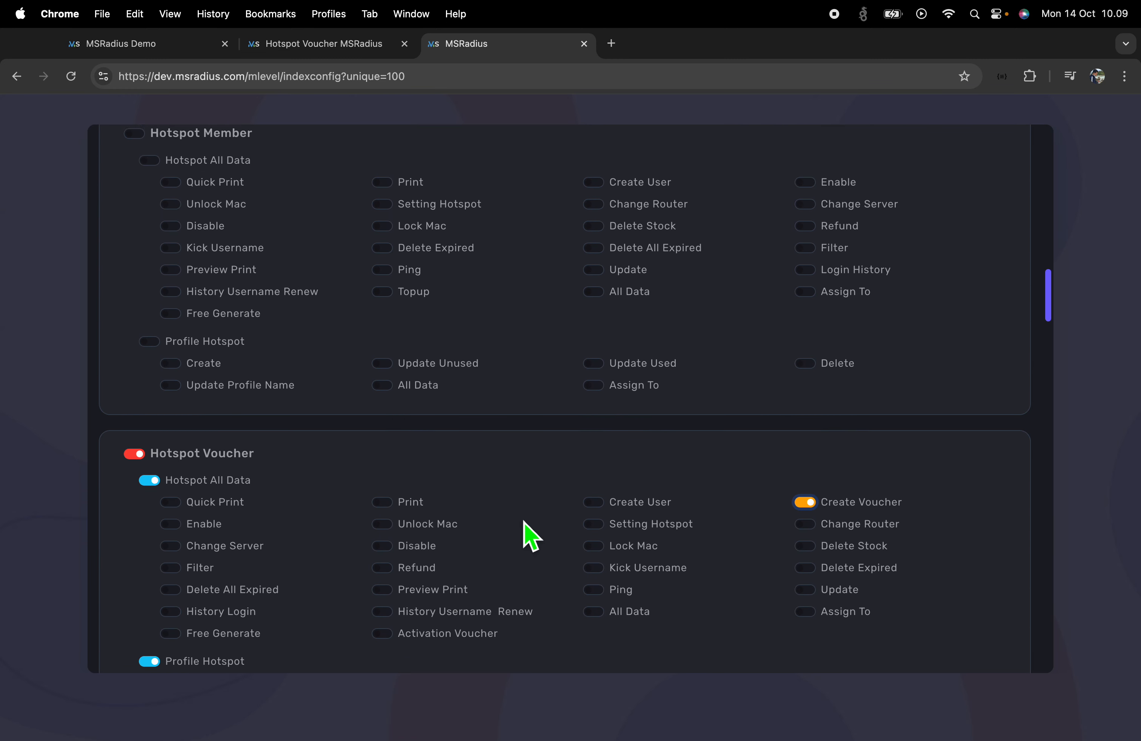
{"action": "scroll", "coordinate": [481, 525], "scroll_direction": "down", "scroll_amount": 2}
{"action": "left_click", "coordinate": [171, 420]}
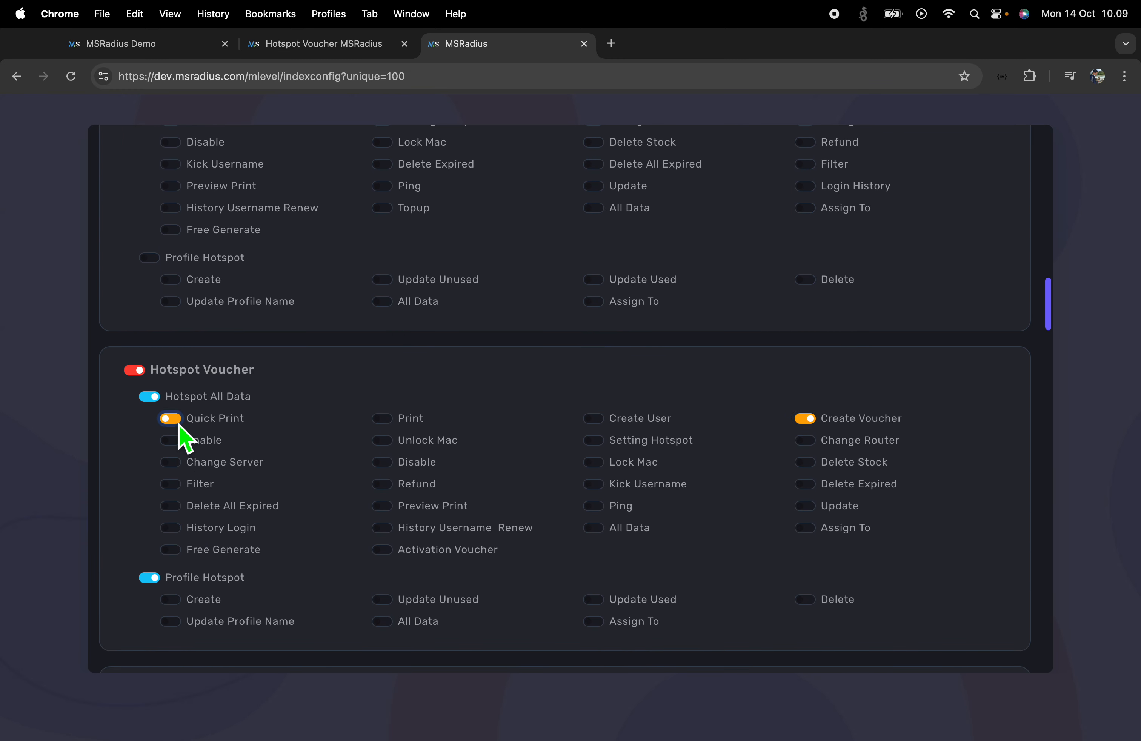
{"action": "left_click", "coordinate": [381, 419]}
{"action": "scroll", "coordinate": [749, 459], "scroll_direction": "up", "scroll_amount": 18}
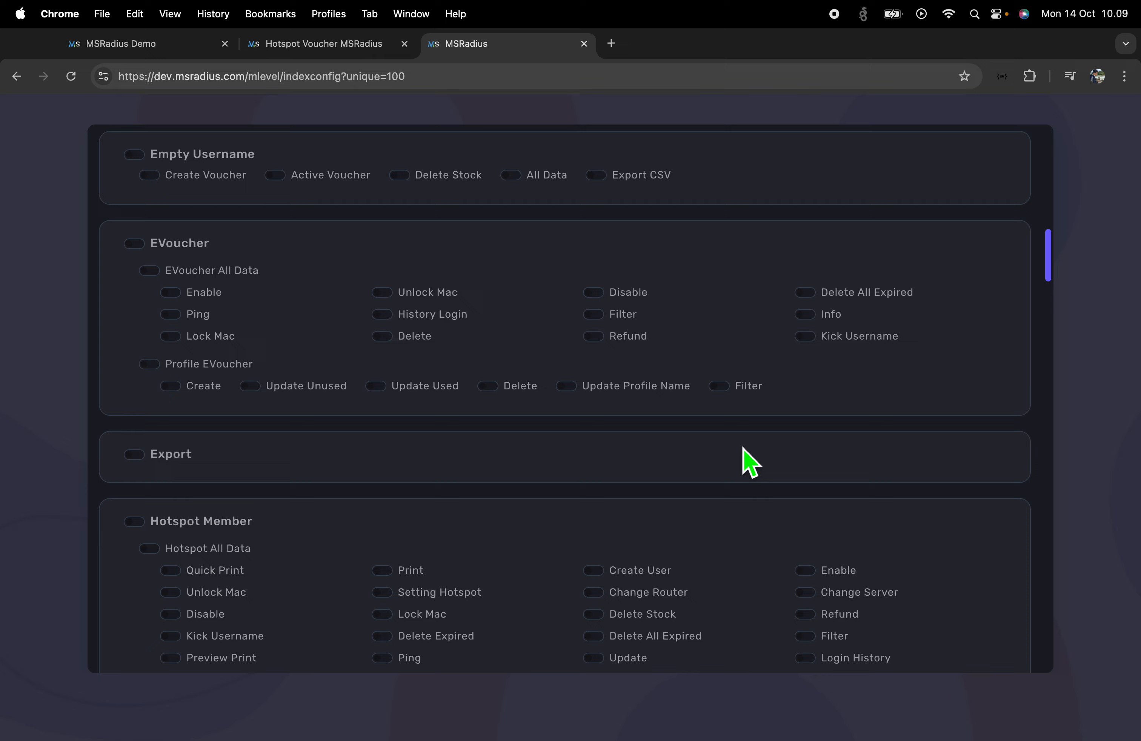
{"action": "left_click", "coordinate": [984, 201]}
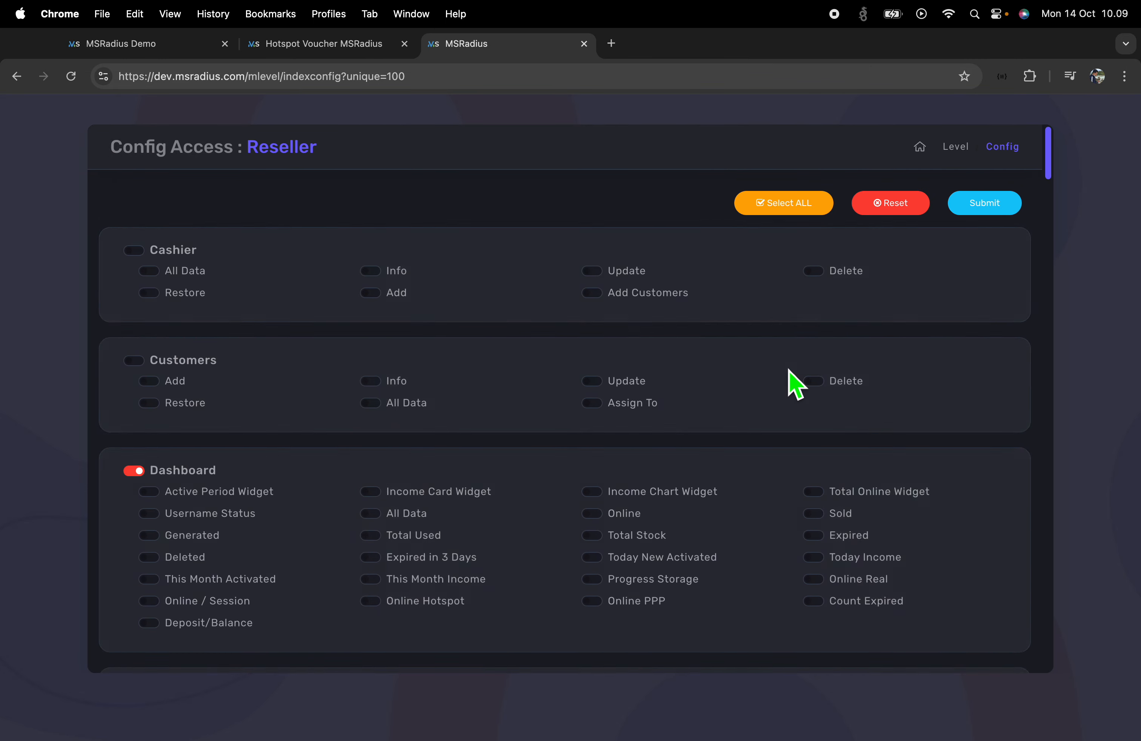
{"action": "key", "text": "ctrl+Right"}
{"action": "left_click", "coordinate": [71, 76]}
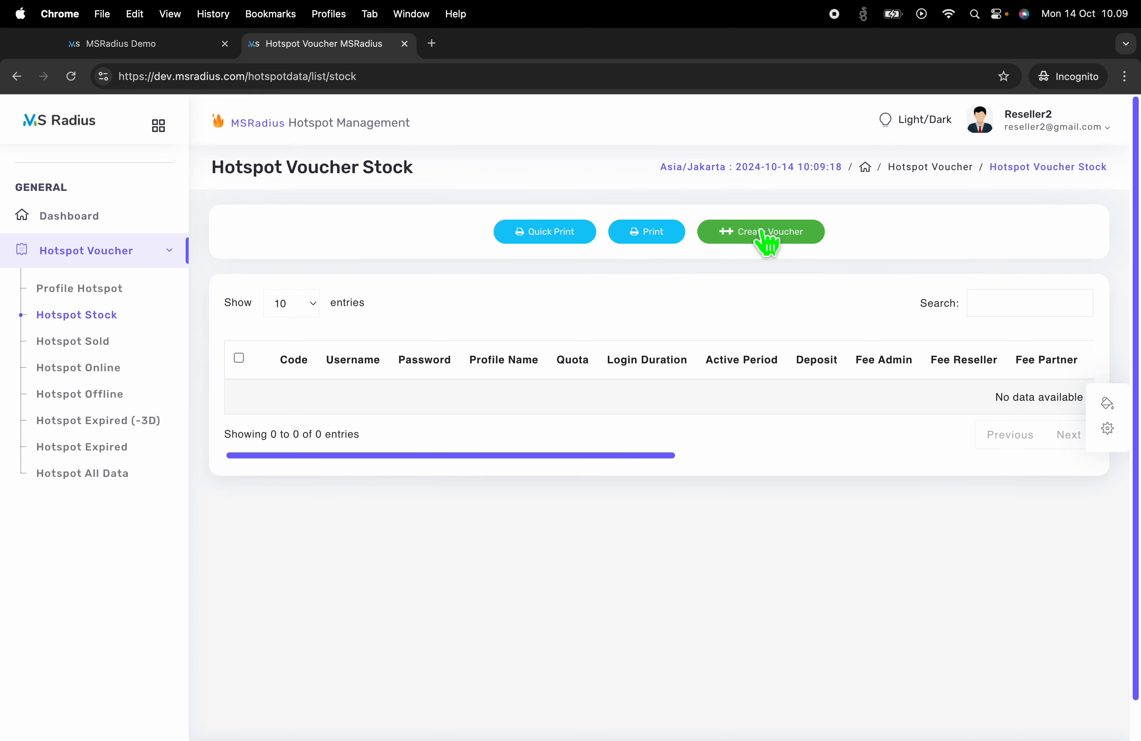
Start a new voucher batch of 10 on the 5 JAM profile
{"action": "left_click", "coordinate": [764, 240]}
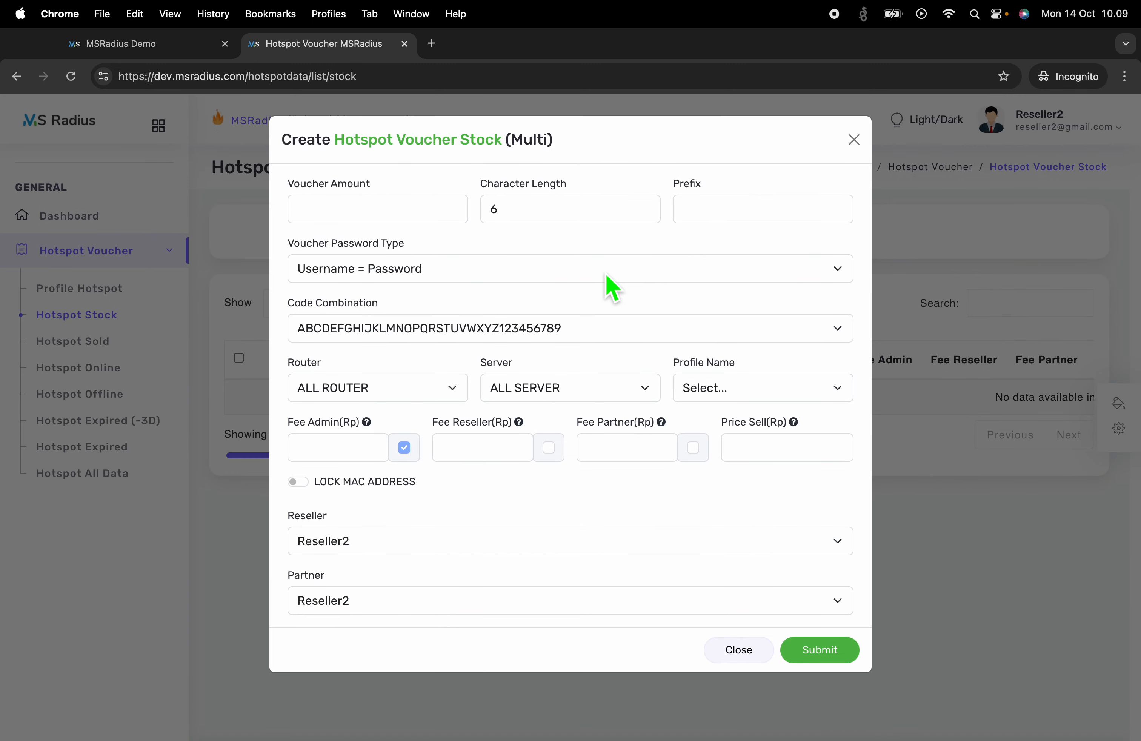
{"action": "left_click", "coordinate": [358, 214]}
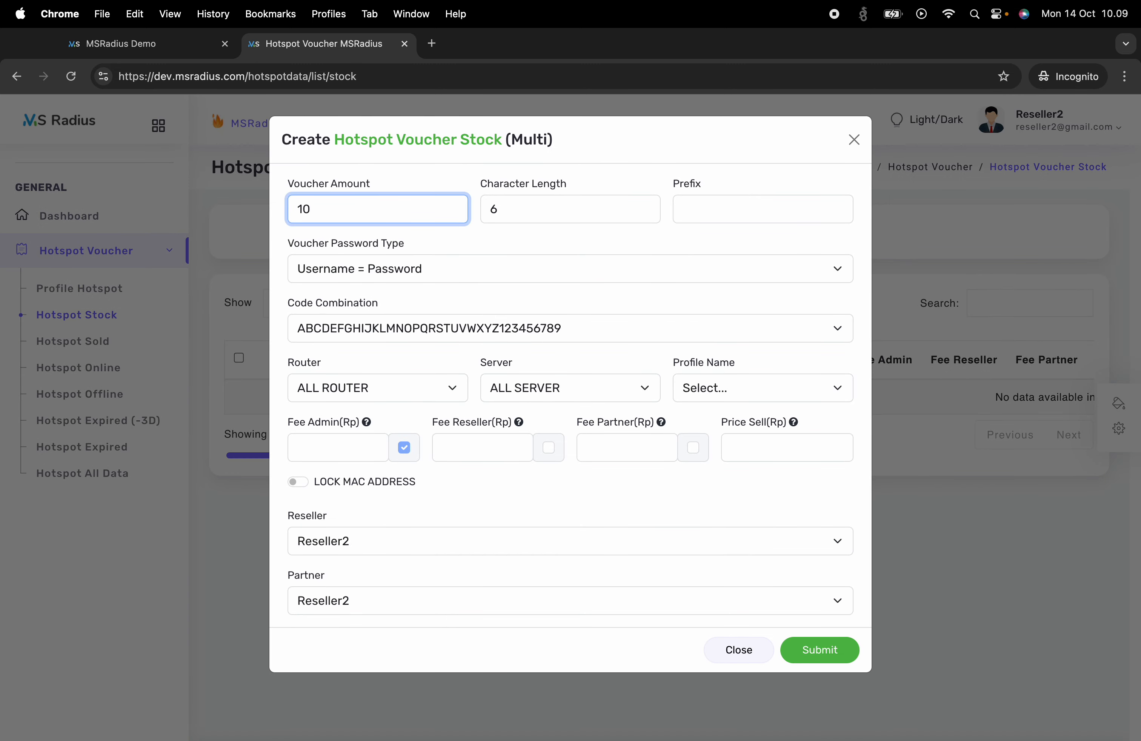
{"action": "left_click", "coordinate": [715, 393]}
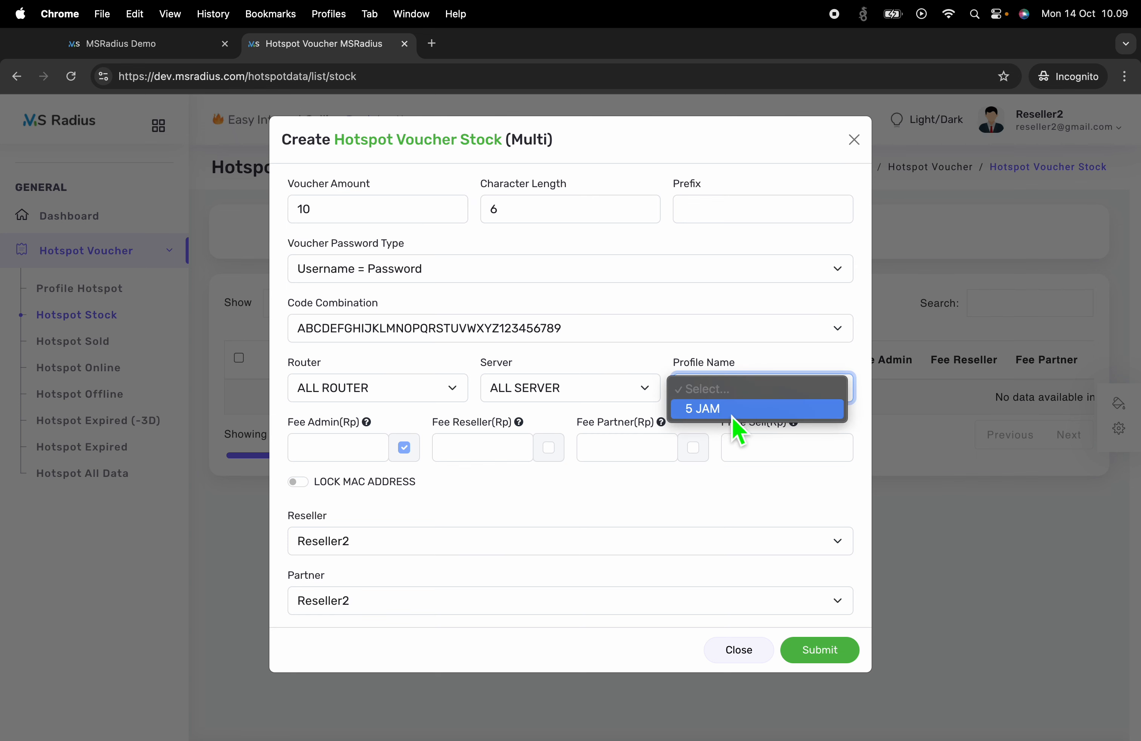
{"action": "left_click", "coordinate": [733, 410]}
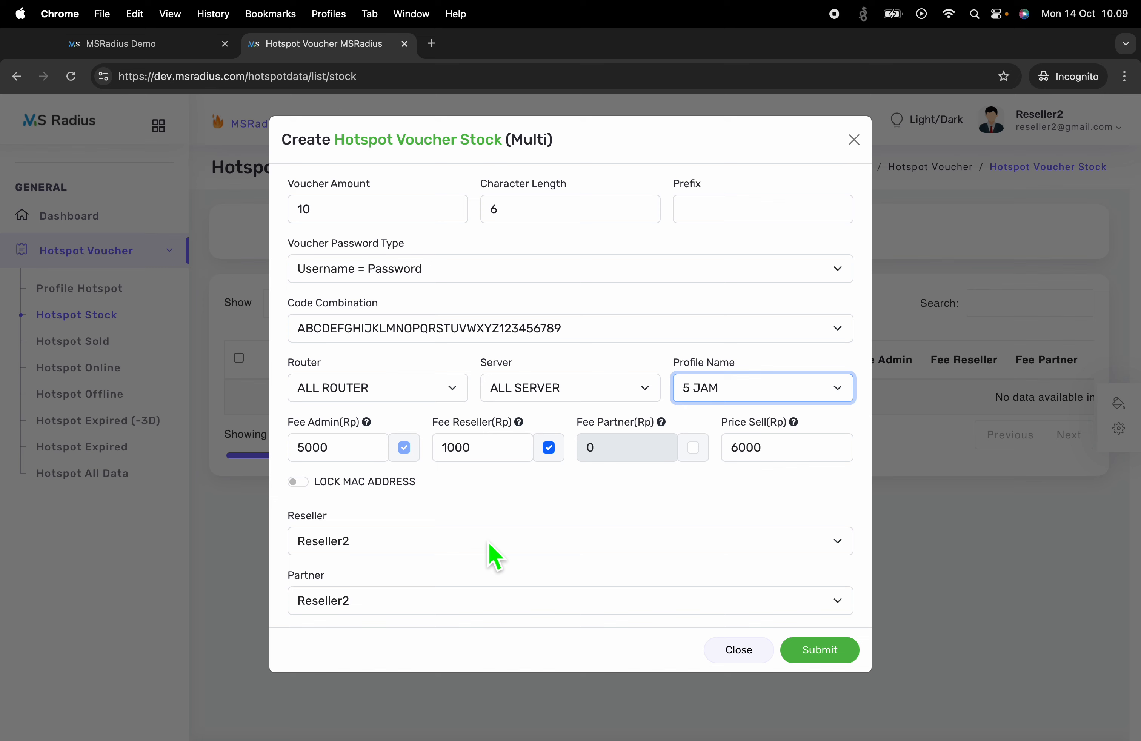
Keep Reseller2 as reseller and partner, check the 0 partner fee, and submit
{"action": "left_click", "coordinate": [343, 550]}
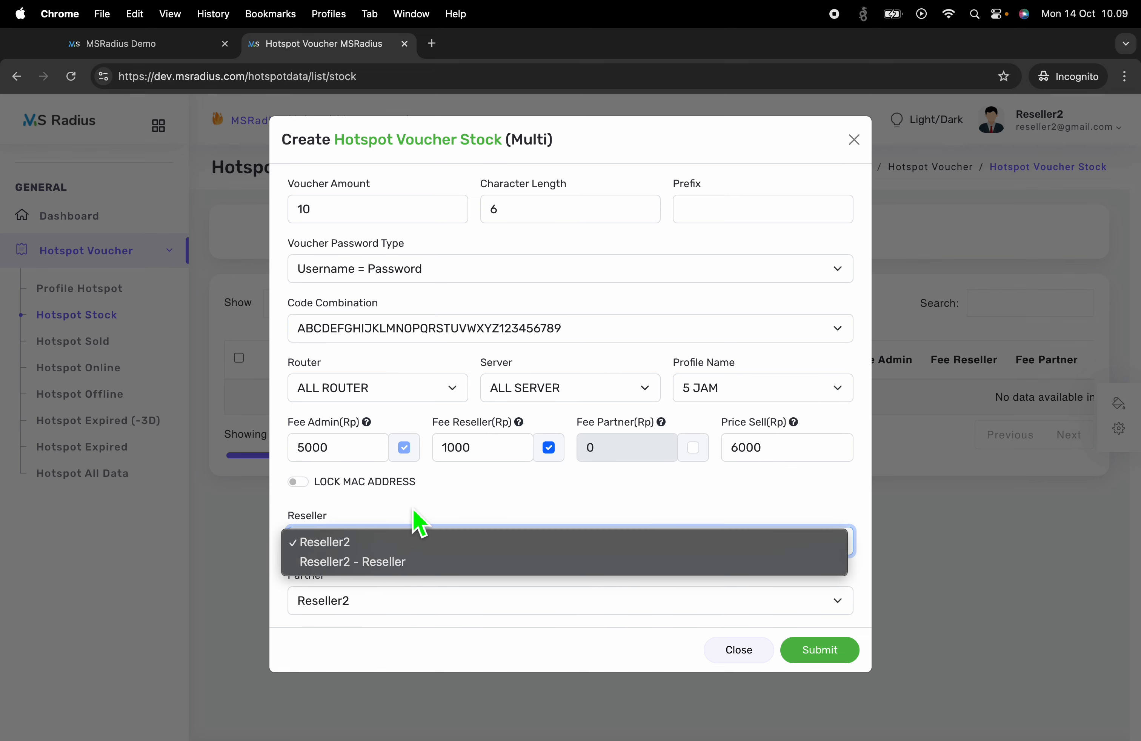
{"action": "left_click", "coordinate": [414, 542]}
{"action": "left_click", "coordinate": [422, 594]}
{"action": "left_click", "coordinate": [409, 577]}
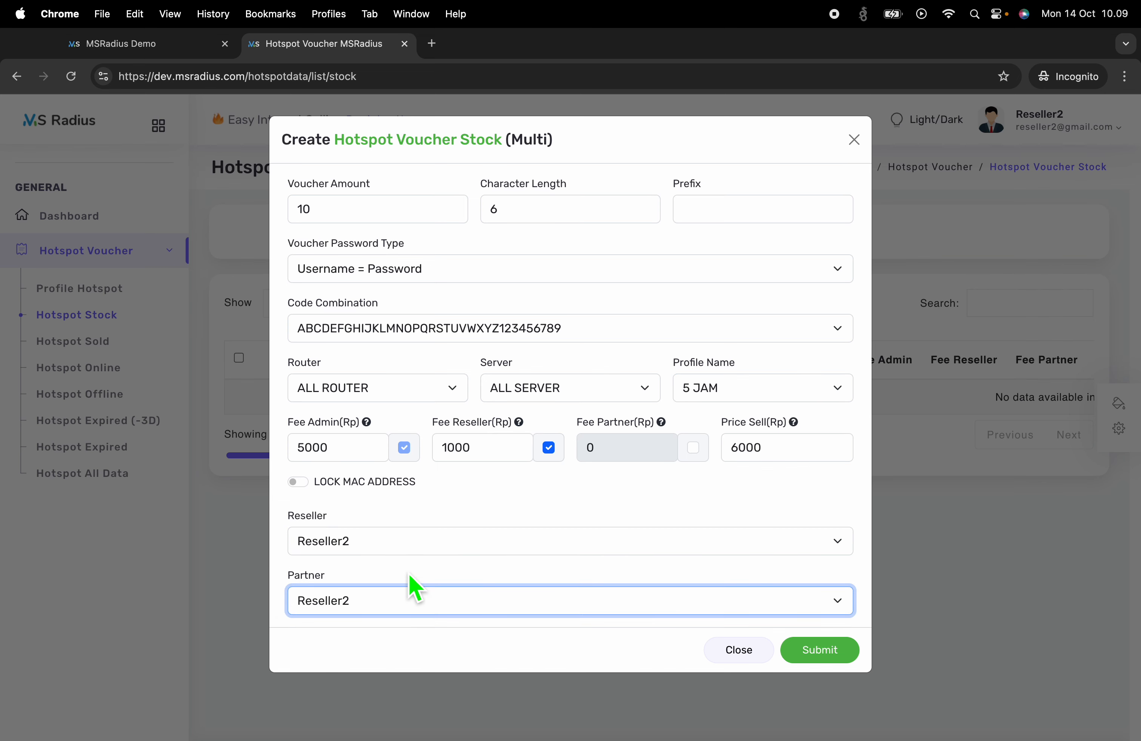
{"action": "double_click", "coordinate": [308, 579]}
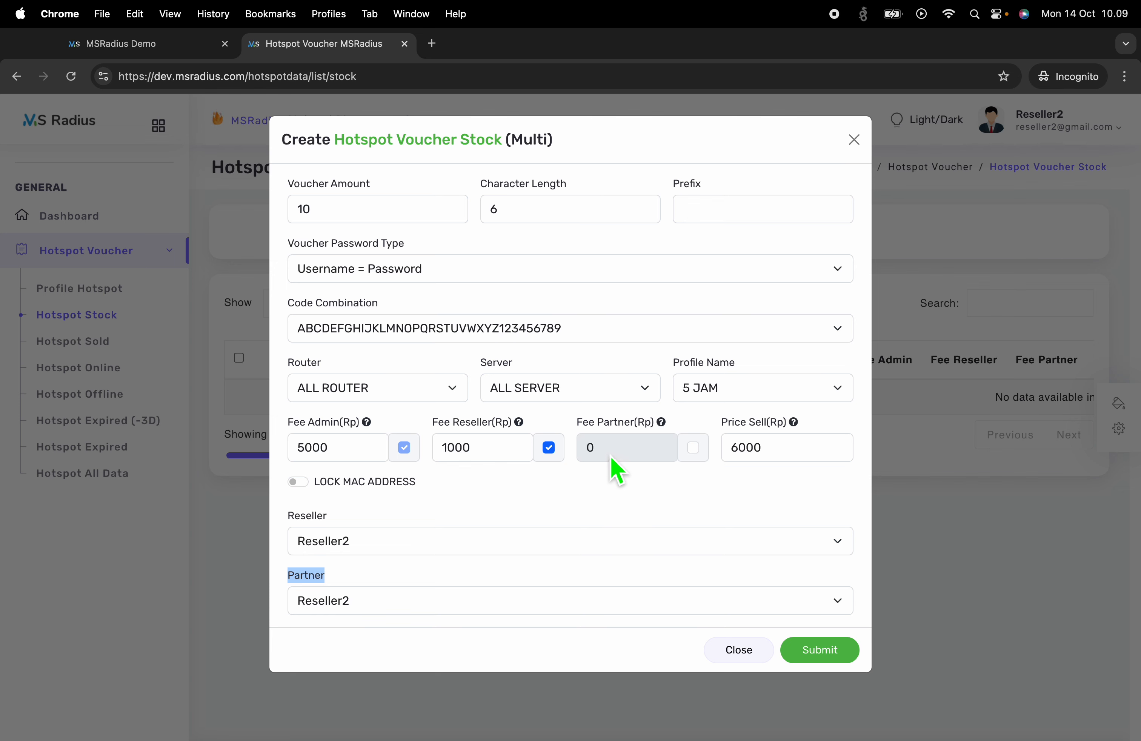
{"action": "left_click_drag", "start_coordinate": [612, 459], "coordinate": [592, 460]}
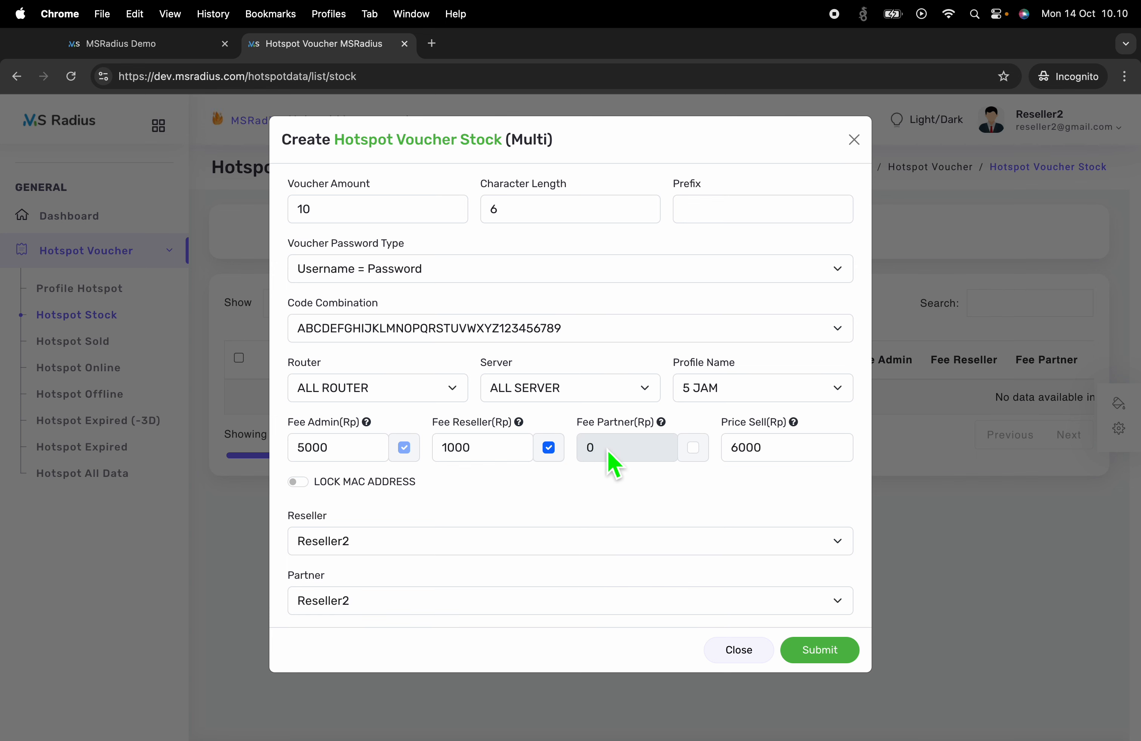
{"action": "double_click", "coordinate": [591, 465]}
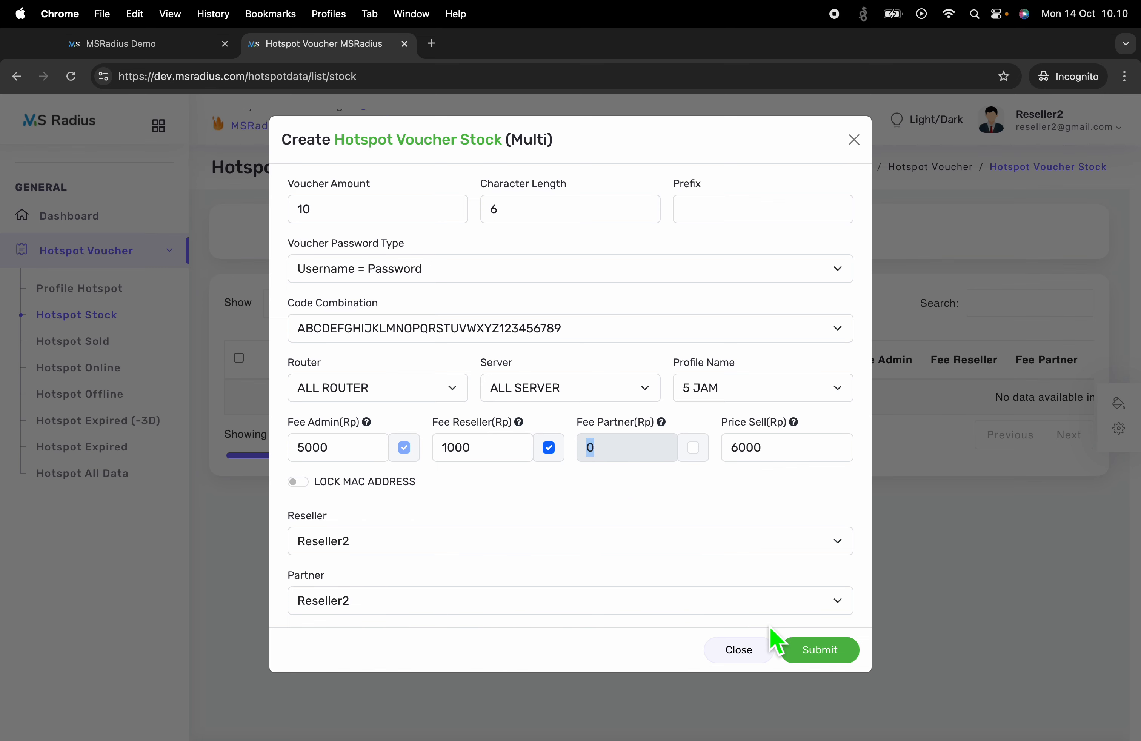
{"action": "left_click", "coordinate": [821, 659]}
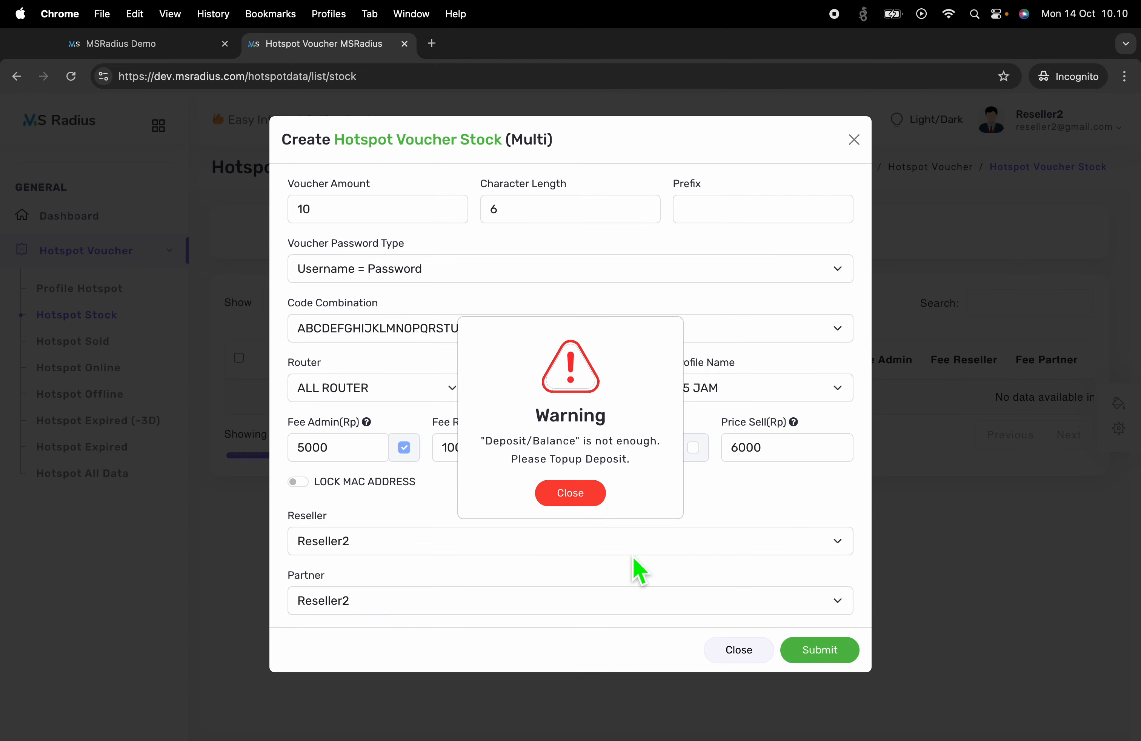
Note the 'Deposit/Balance is not enough' warning, then scroll the admin's Reseller permissions to Hotspot Voucher
{"action": "left_click_drag", "start_coordinate": [482, 442], "coordinate": [651, 470]}
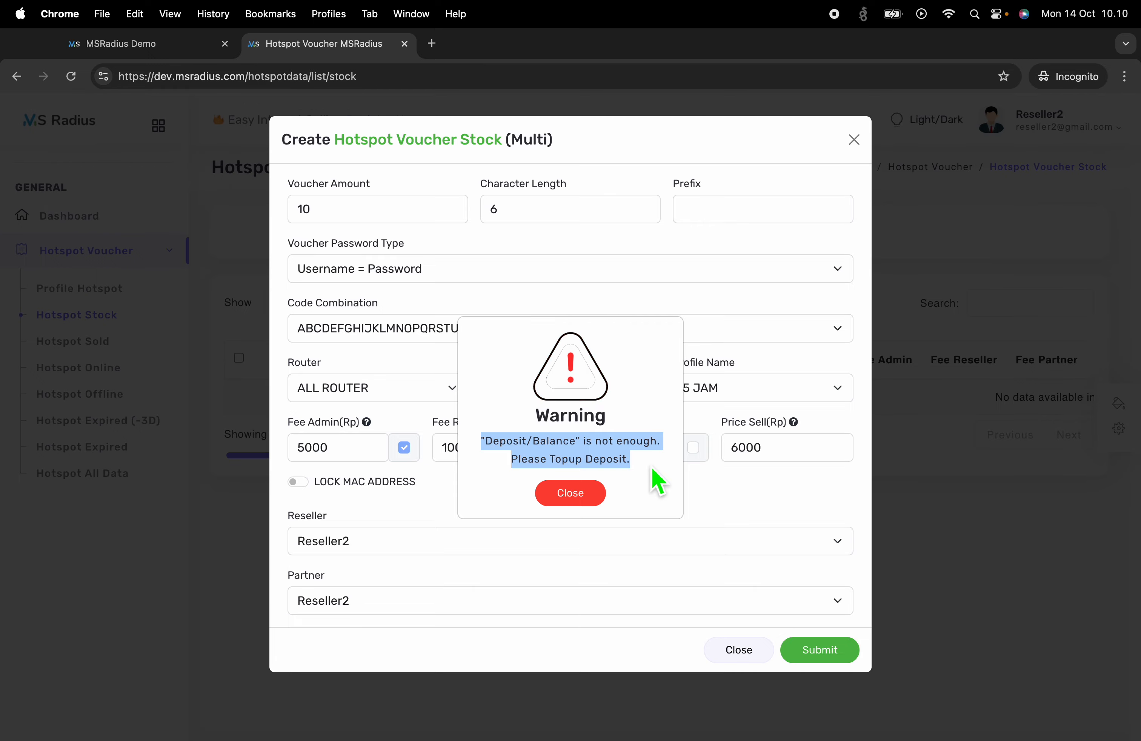
{"action": "key", "text": "ctrl+Left"}
{"action": "scroll", "coordinate": [225, 571], "scroll_direction": "down", "scroll_amount": 5}
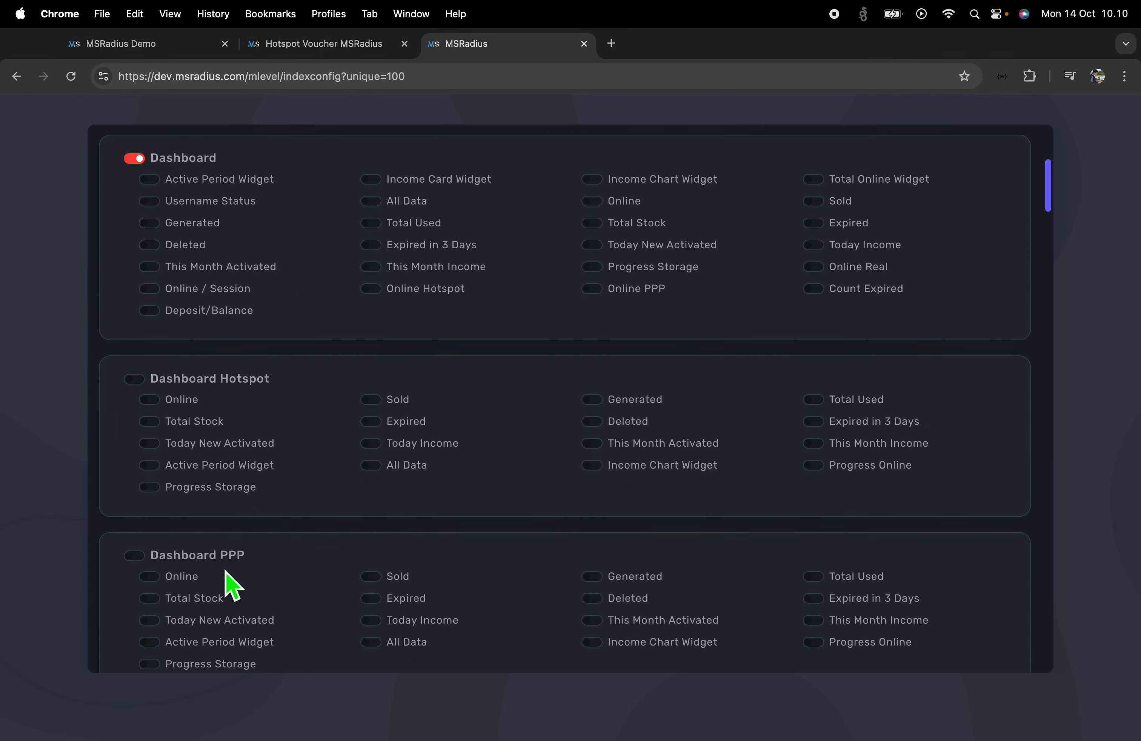
{"action": "scroll", "coordinate": [232, 585], "scroll_direction": "down", "scroll_amount": 10}
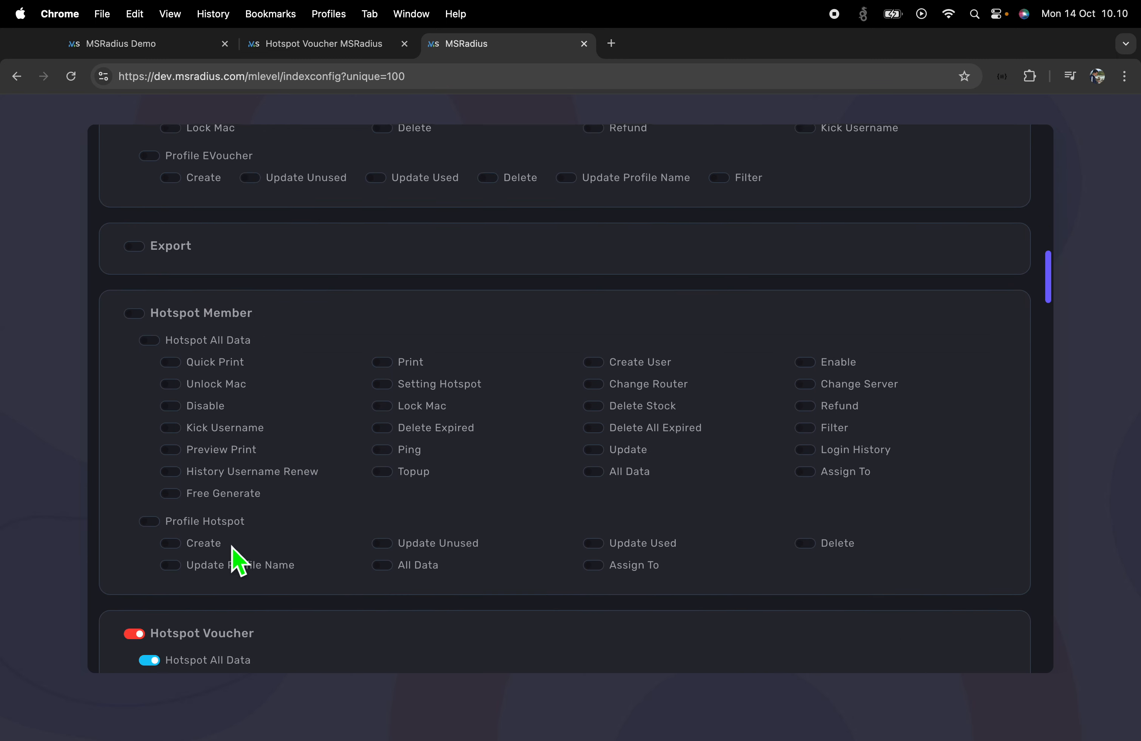
{"action": "scroll", "coordinate": [236, 559], "scroll_direction": "down", "scroll_amount": 10}
{"action": "scroll", "coordinate": [234, 555], "scroll_direction": "up", "scroll_amount": 2}
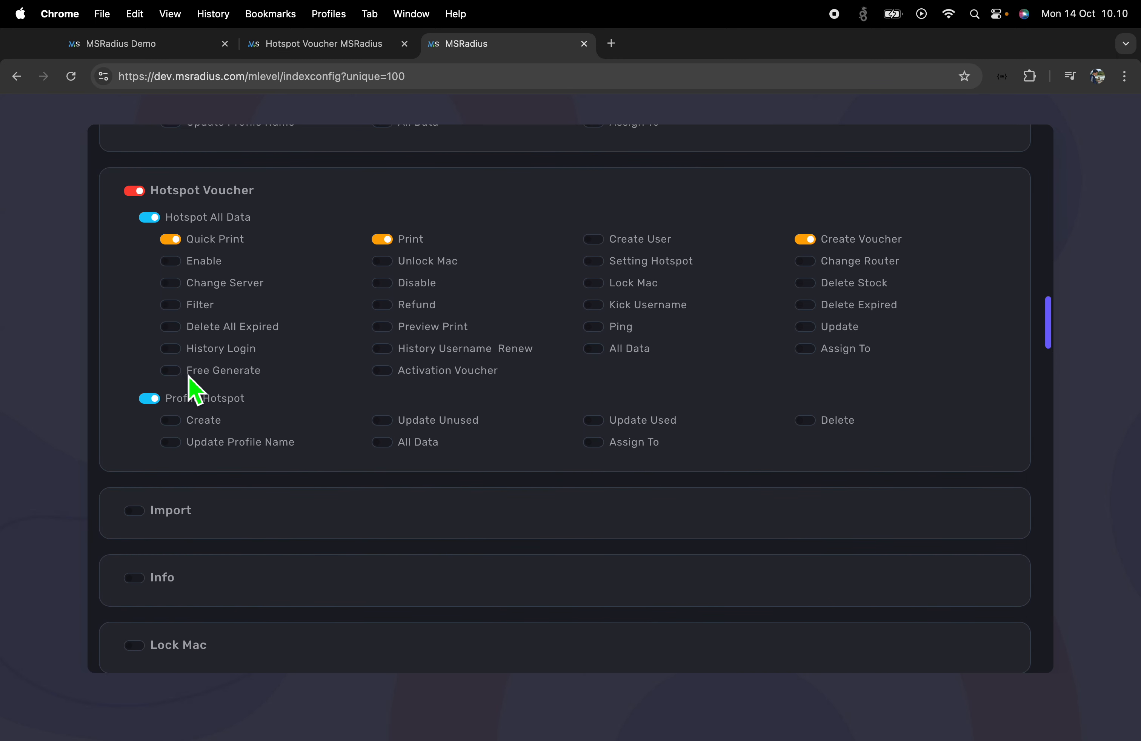
{"action": "scroll", "coordinate": [193, 400], "scroll_direction": "up", "scroll_amount": 1}
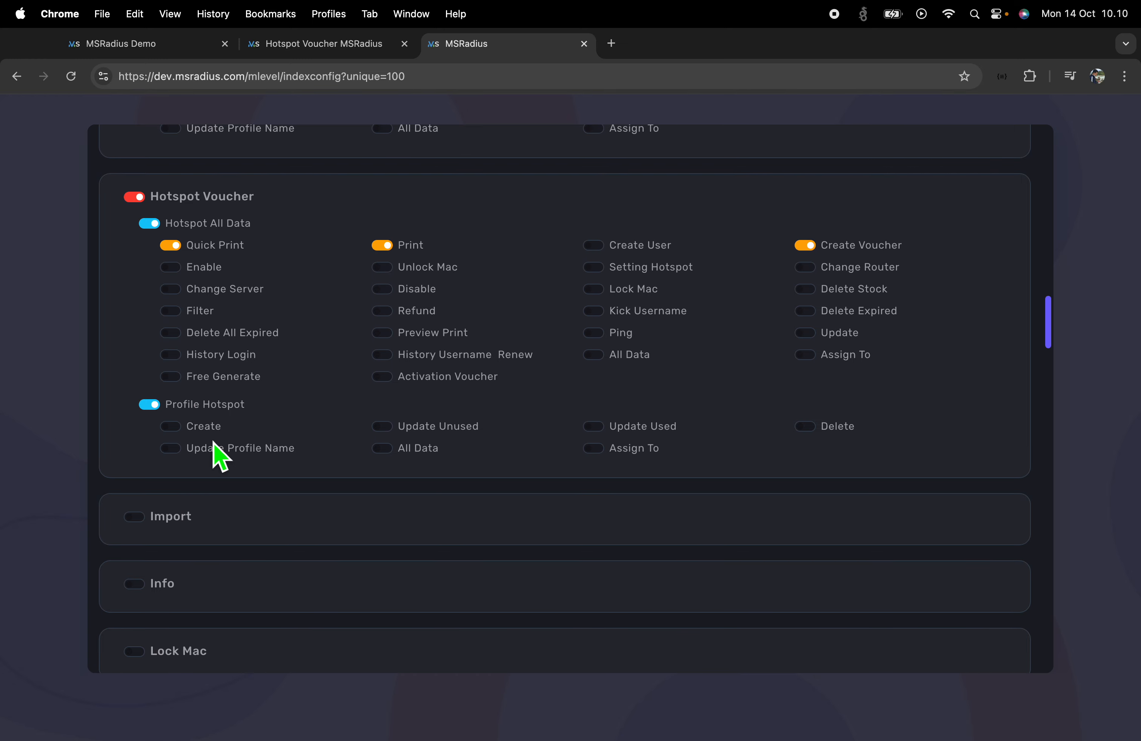
Open the admin's Users list from the settings section
{"action": "left_click", "coordinate": [327, 44]}
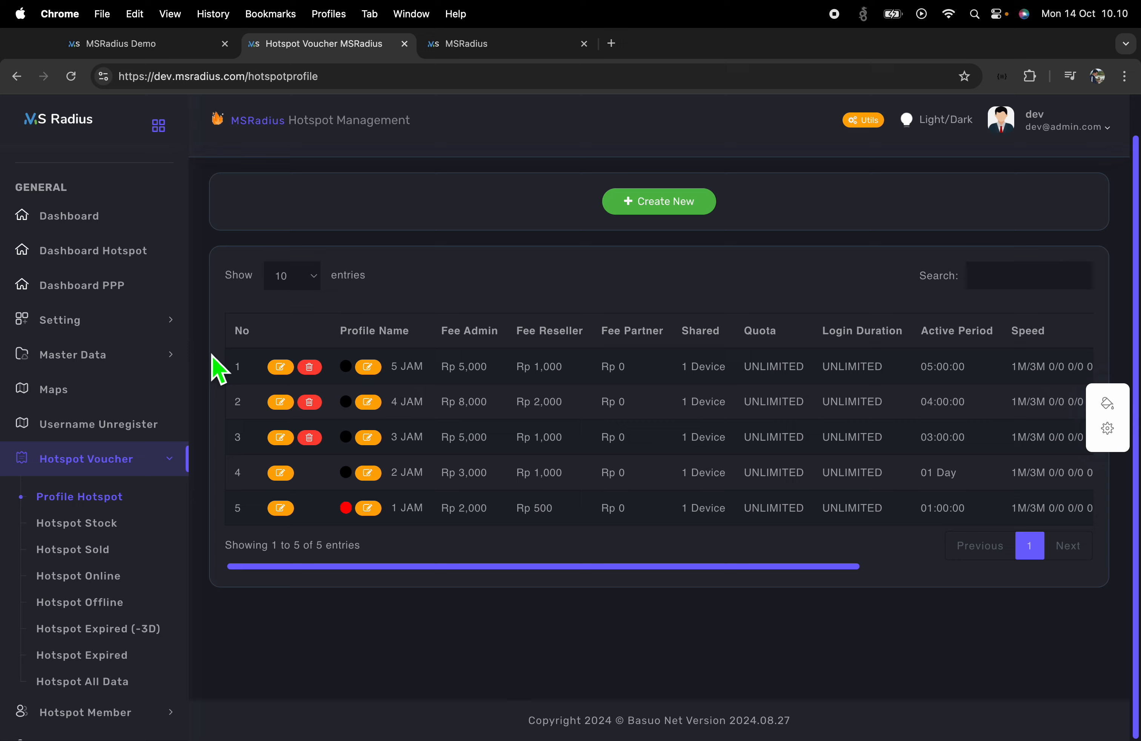
{"action": "left_click", "coordinate": [120, 318]}
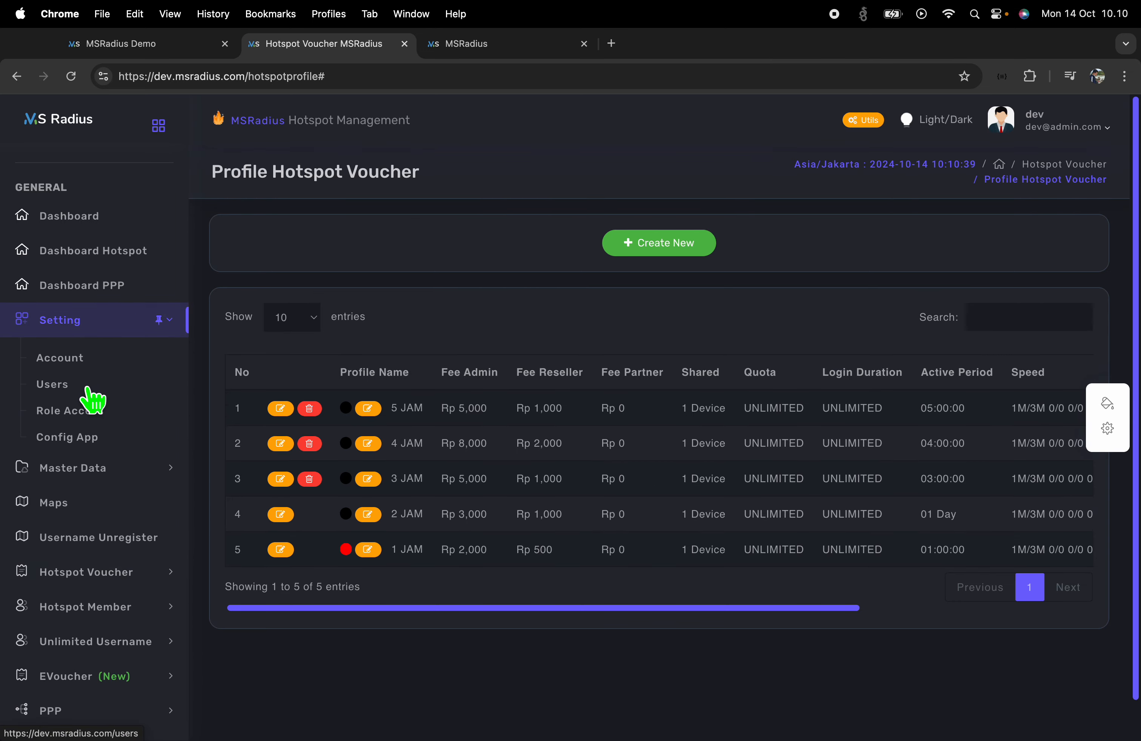
{"action": "left_click", "coordinate": [91, 393]}
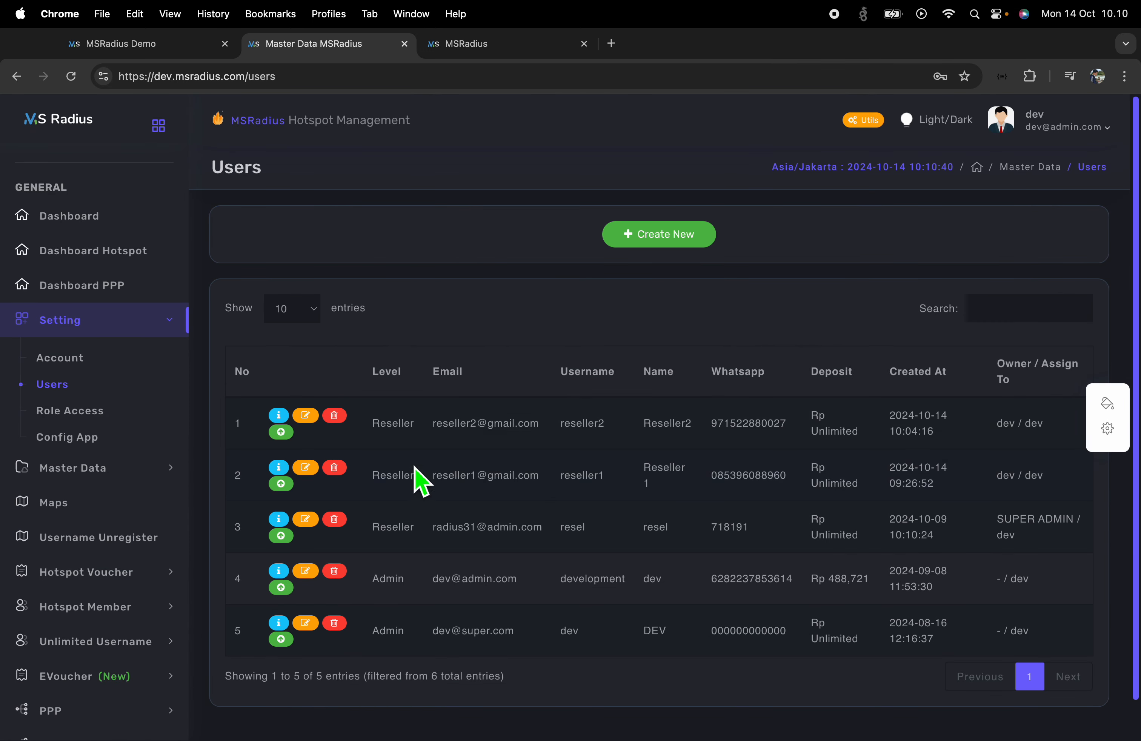
Review Reseller2's level, username and Rp Unlimited deposit in the Users table
{"action": "left_click_drag", "start_coordinate": [387, 426], "coordinate": [657, 429]}
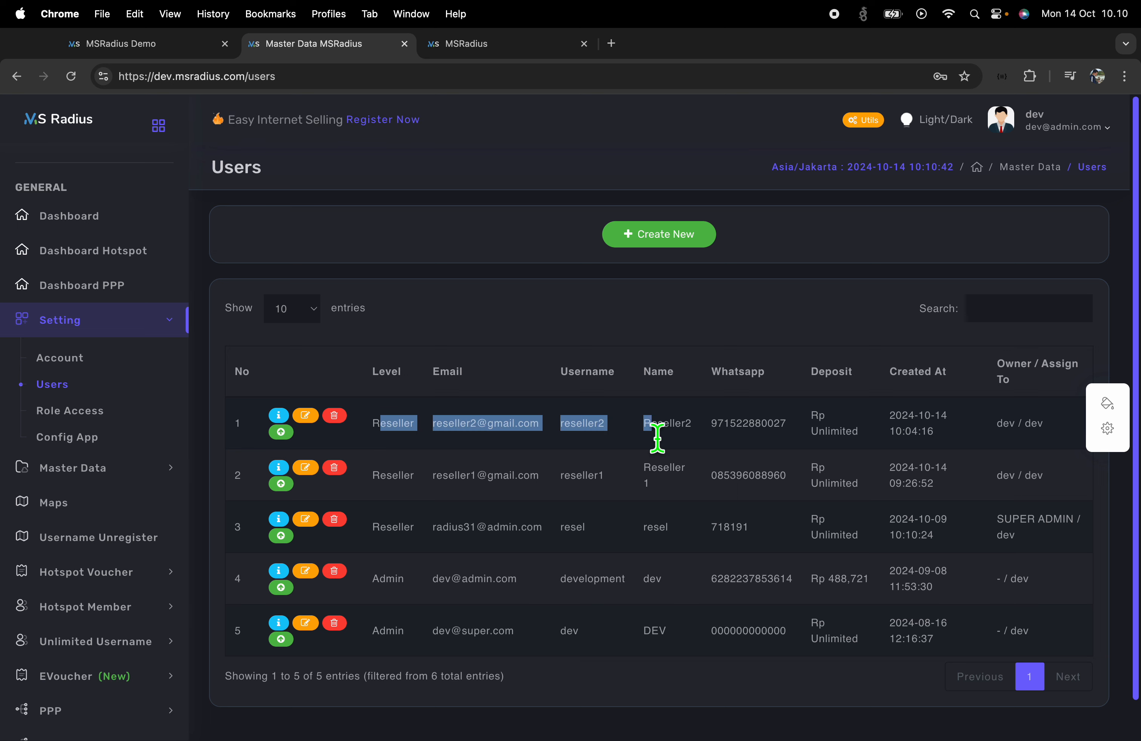
{"action": "left_click", "coordinate": [893, 441]}
{"action": "left_click_drag", "start_coordinate": [880, 435], "coordinate": [802, 421]}
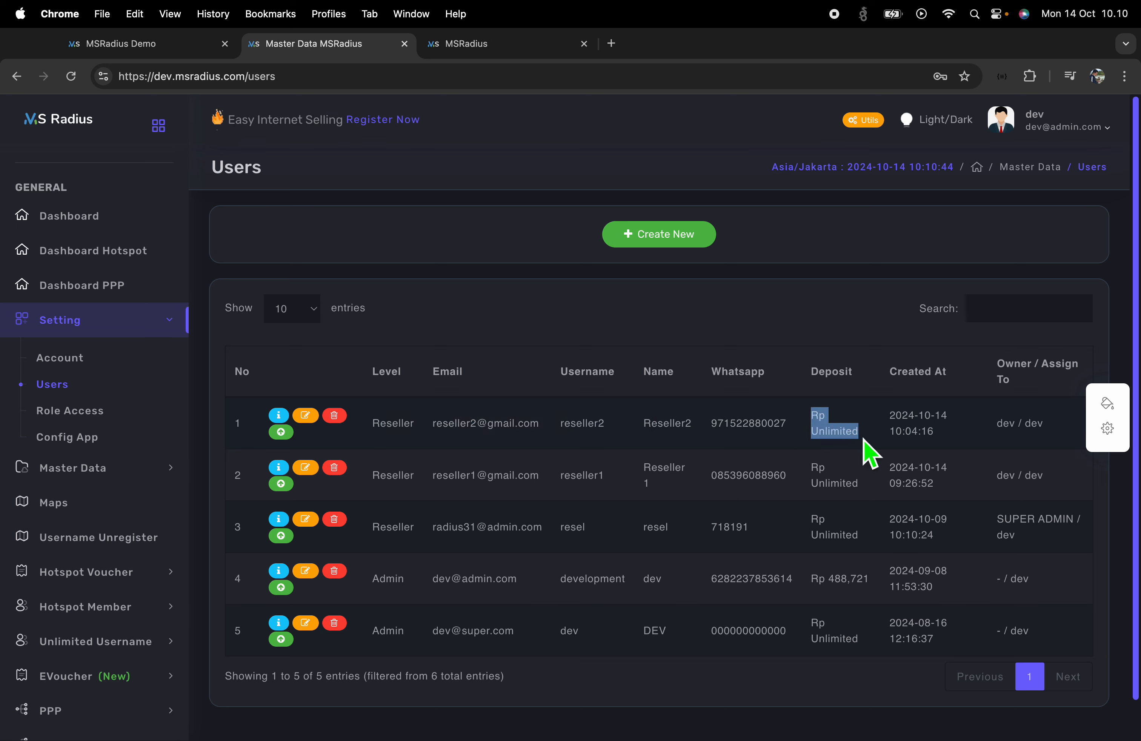
{"action": "left_click", "coordinate": [852, 447]}
{"action": "double_click", "coordinate": [852, 447]}
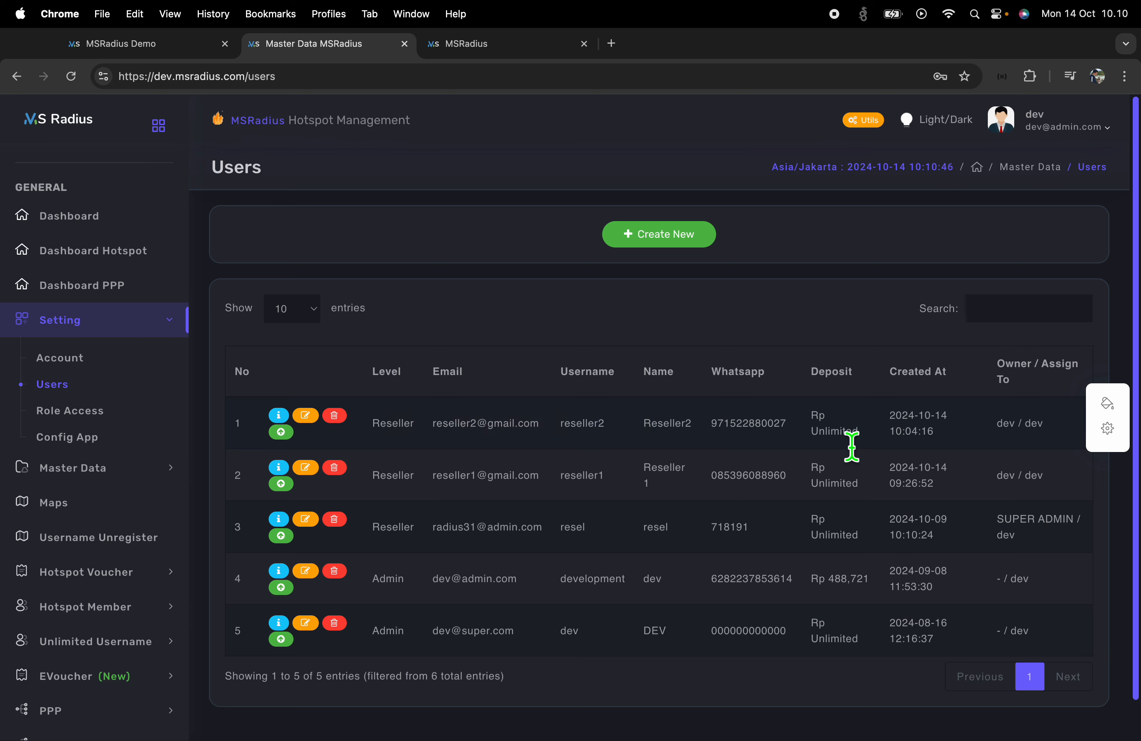
{"action": "double_click", "coordinate": [852, 447]}
{"action": "left_click", "coordinate": [872, 439]}
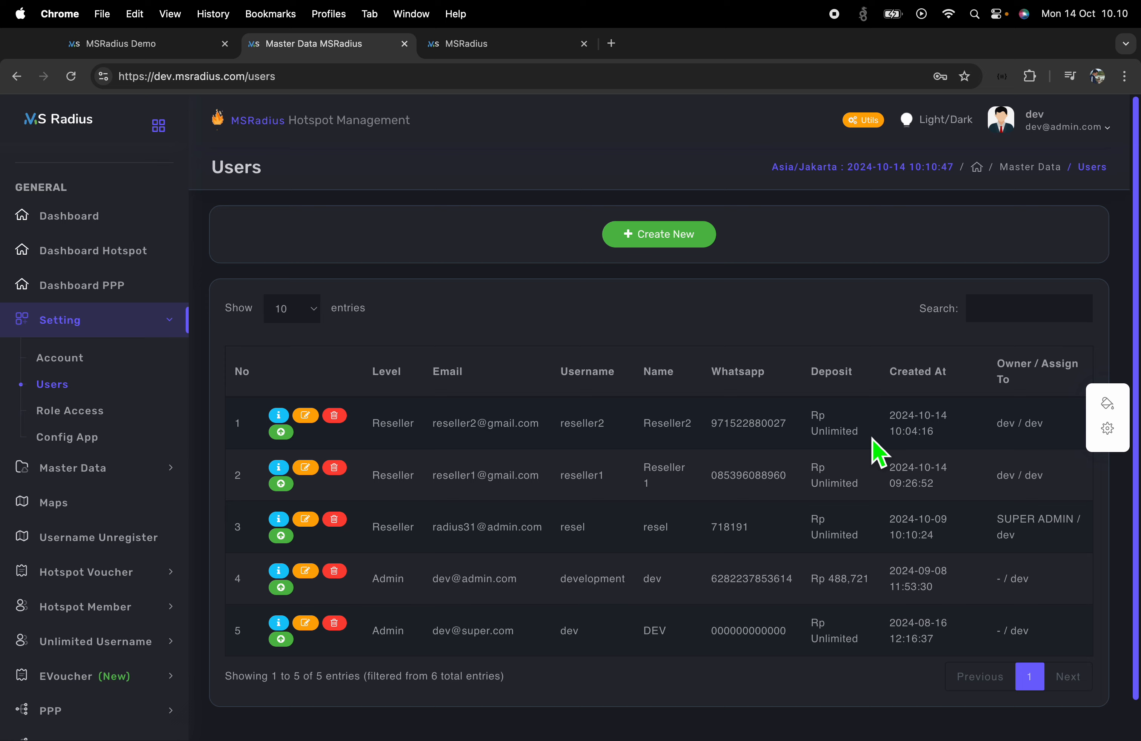
{"action": "left_click", "coordinate": [493, 49]}
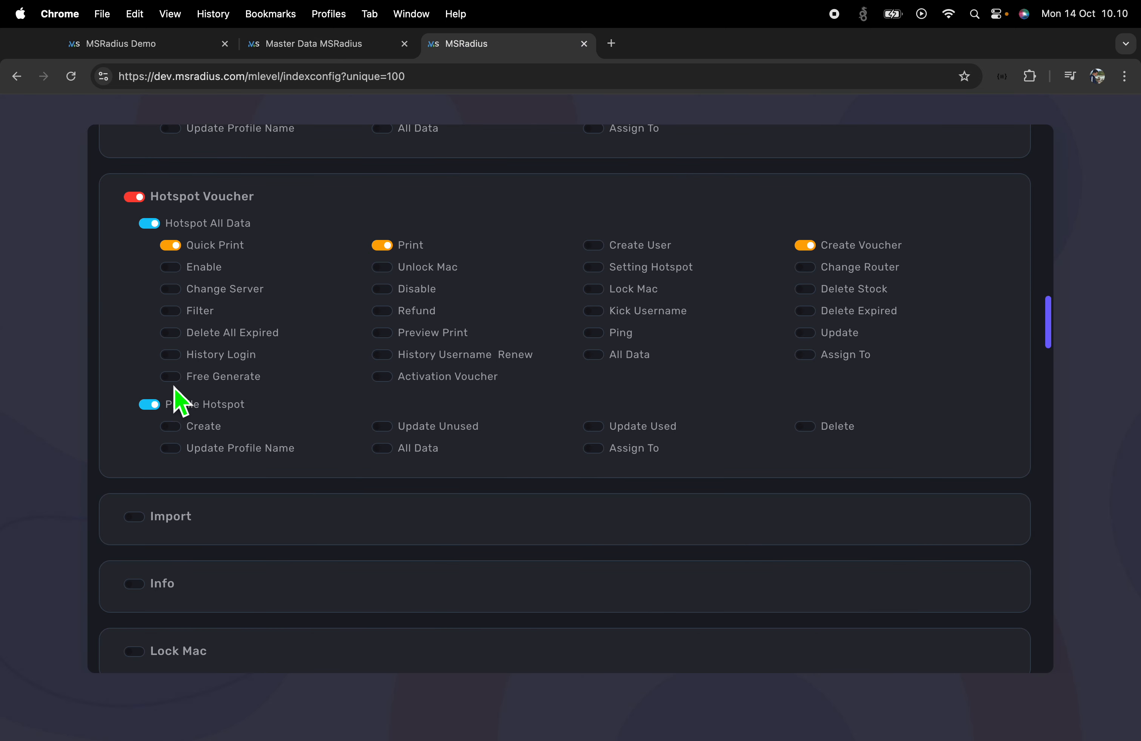
Enable Free Generate for the Reseller role's hotspot vouchers and save the permissions
{"action": "key", "text": "ctrl+Right"}
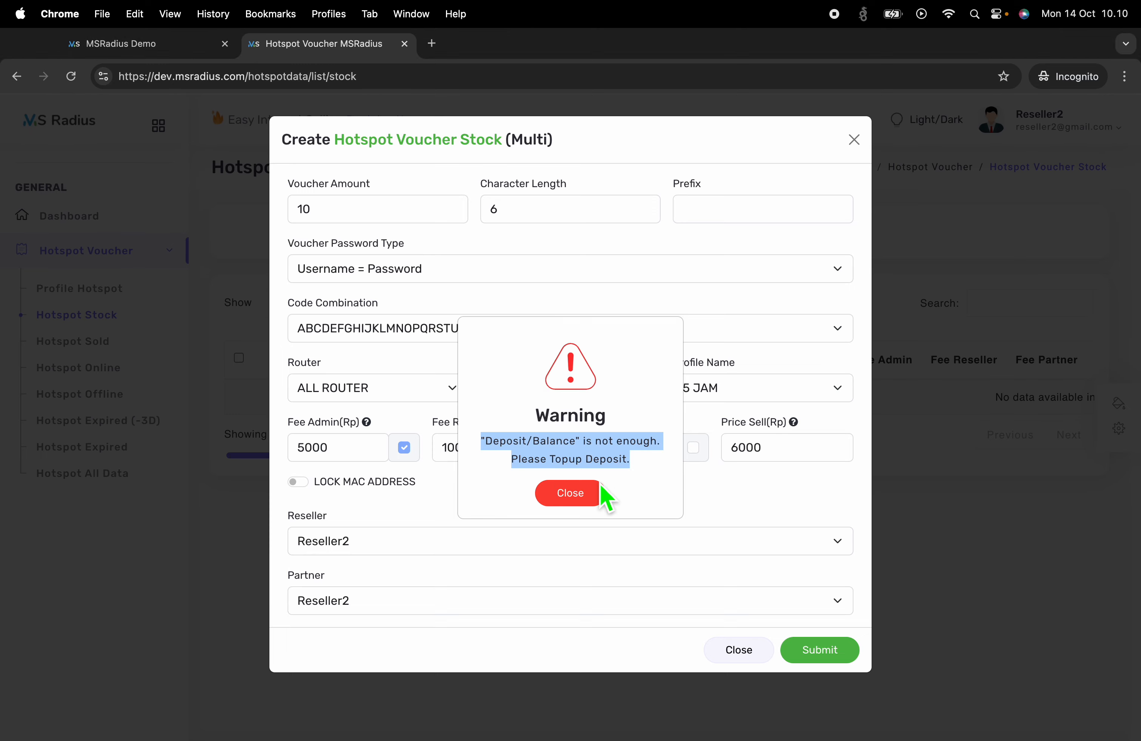
{"action": "key", "text": "ctrl+Left"}
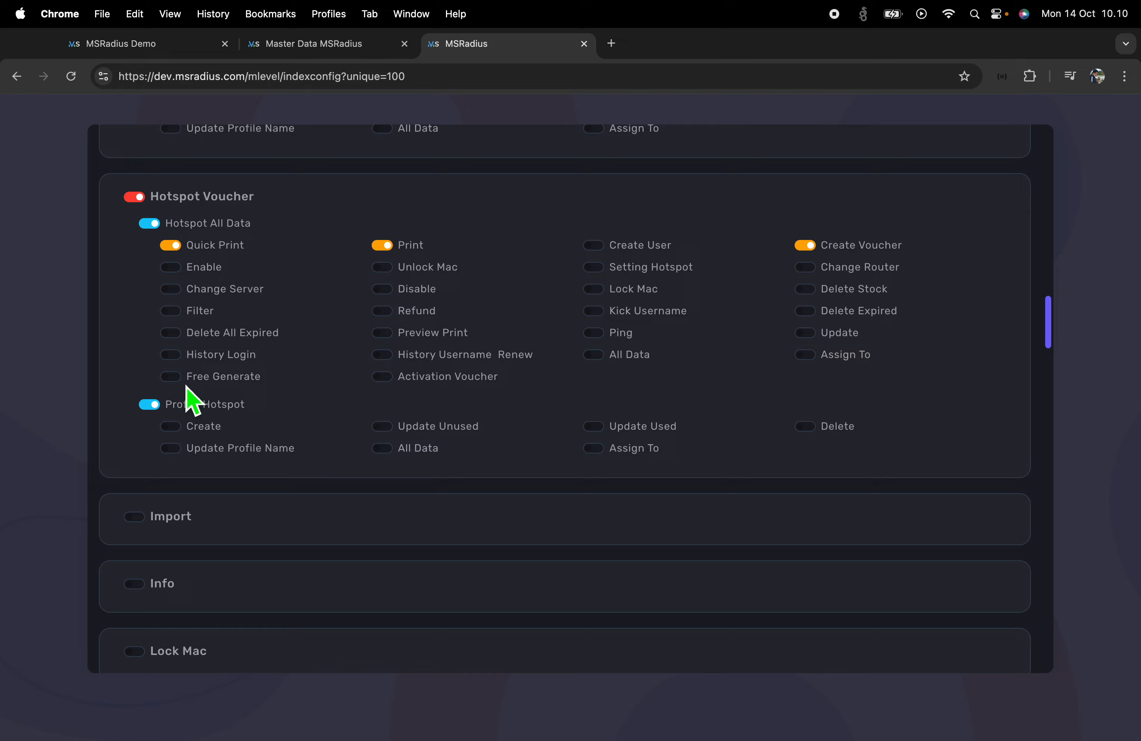
{"action": "left_click", "coordinate": [172, 378]}
{"action": "scroll", "coordinate": [866, 413], "scroll_direction": "up", "scroll_amount": 15}
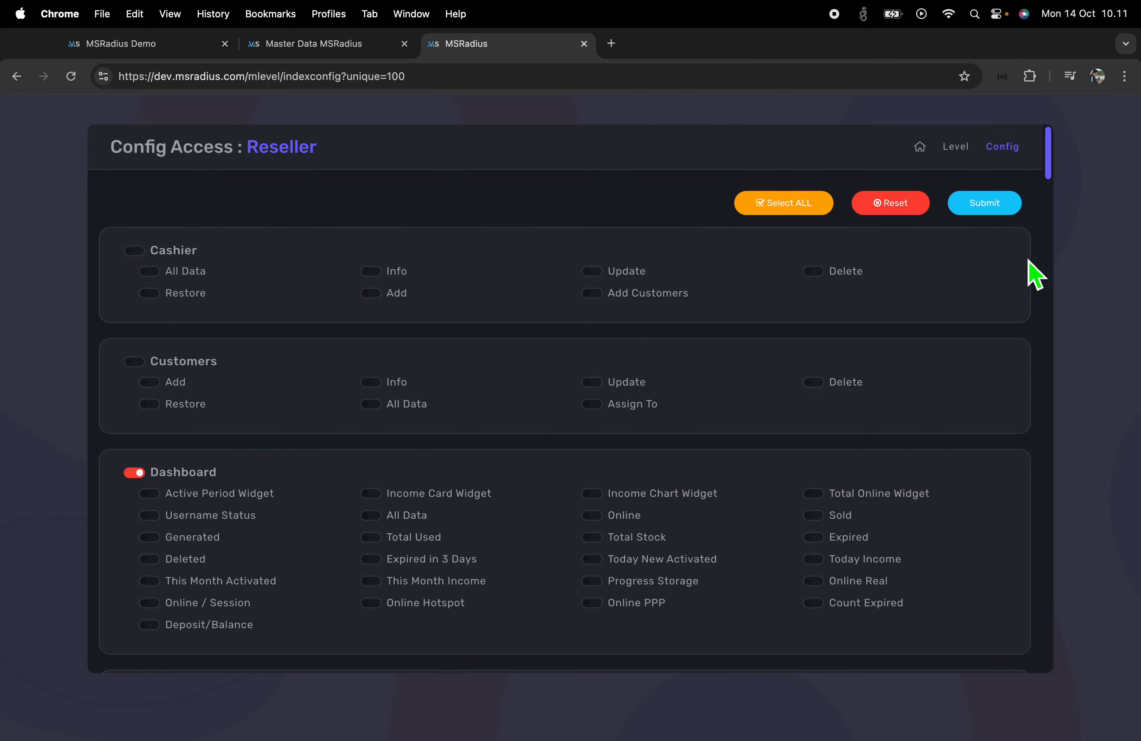
{"action": "left_click", "coordinate": [1009, 204]}
{"action": "key", "text": "ctrl+Right"}
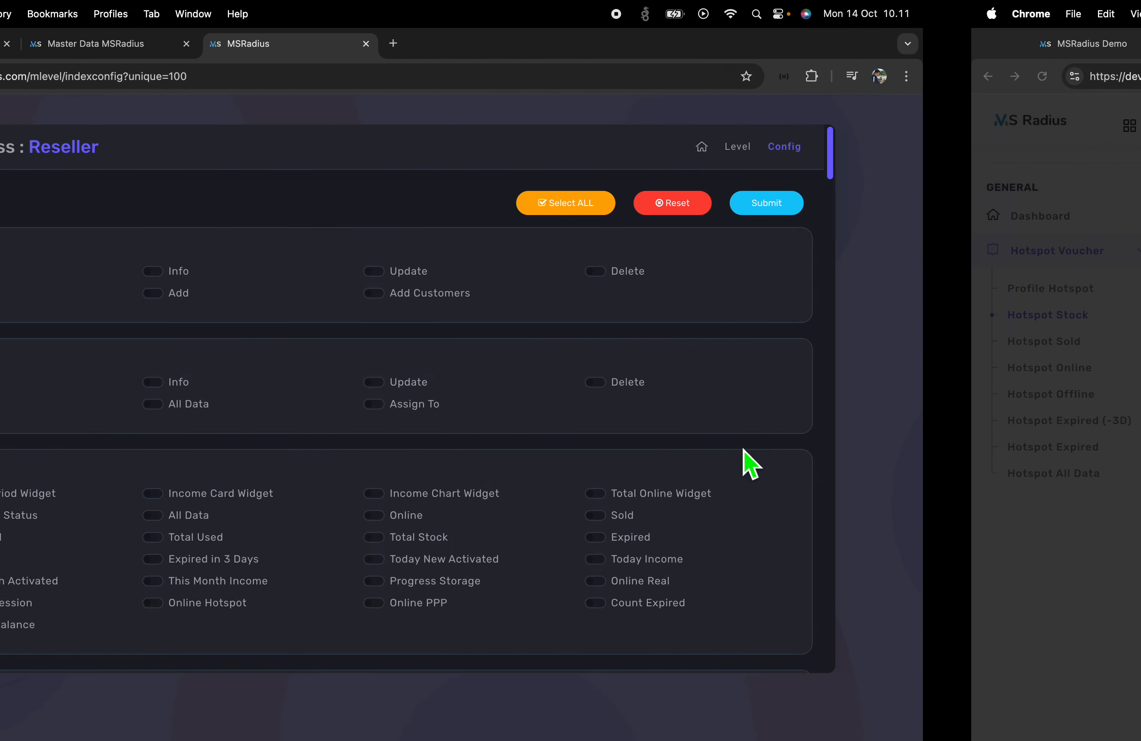
Dismiss the deposit warning and generate a batch of 5 vouchers instead of 10
{"action": "left_click", "coordinate": [586, 496]}
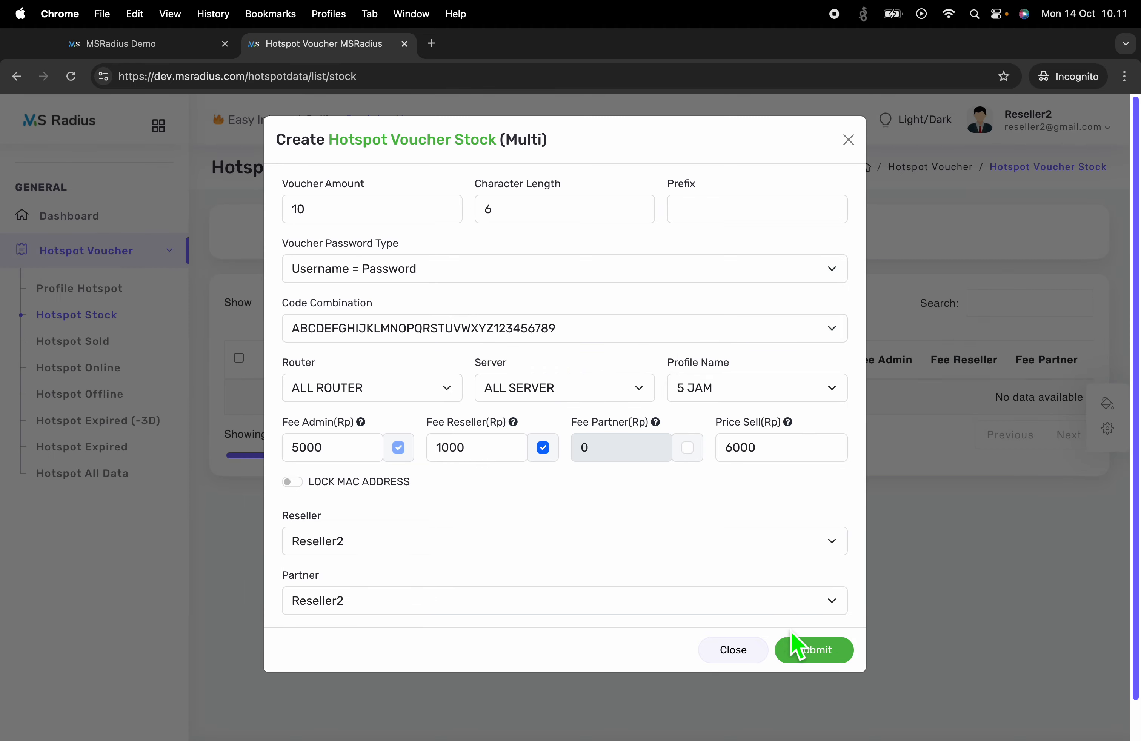
{"action": "left_click_drag", "start_coordinate": [368, 217], "coordinate": [231, 207]}
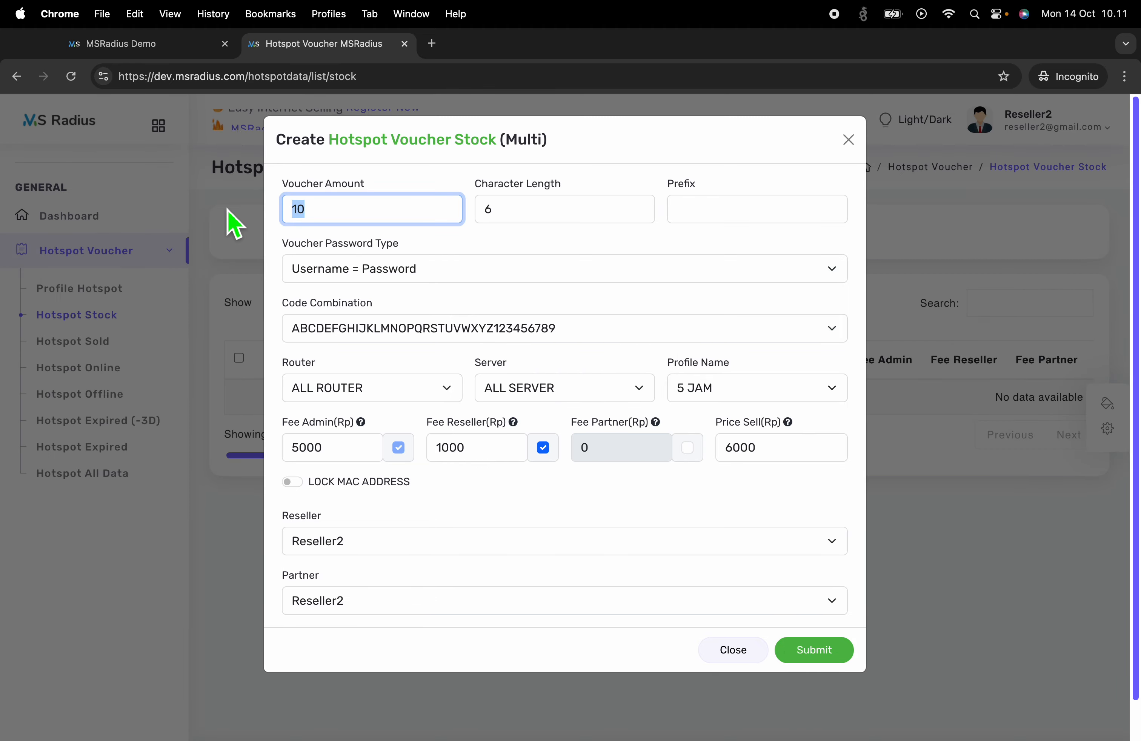
{"action": "type", "text": "5"}
{"action": "left_click", "coordinate": [814, 647]}
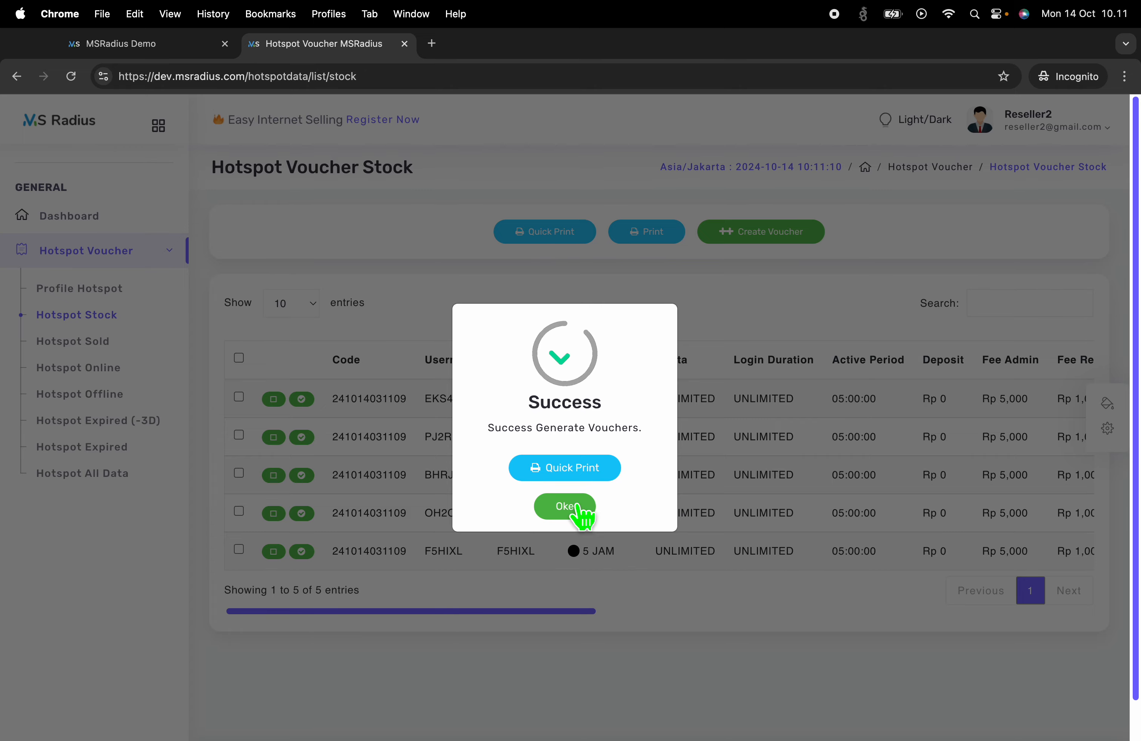
{"action": "left_click", "coordinate": [578, 507]}
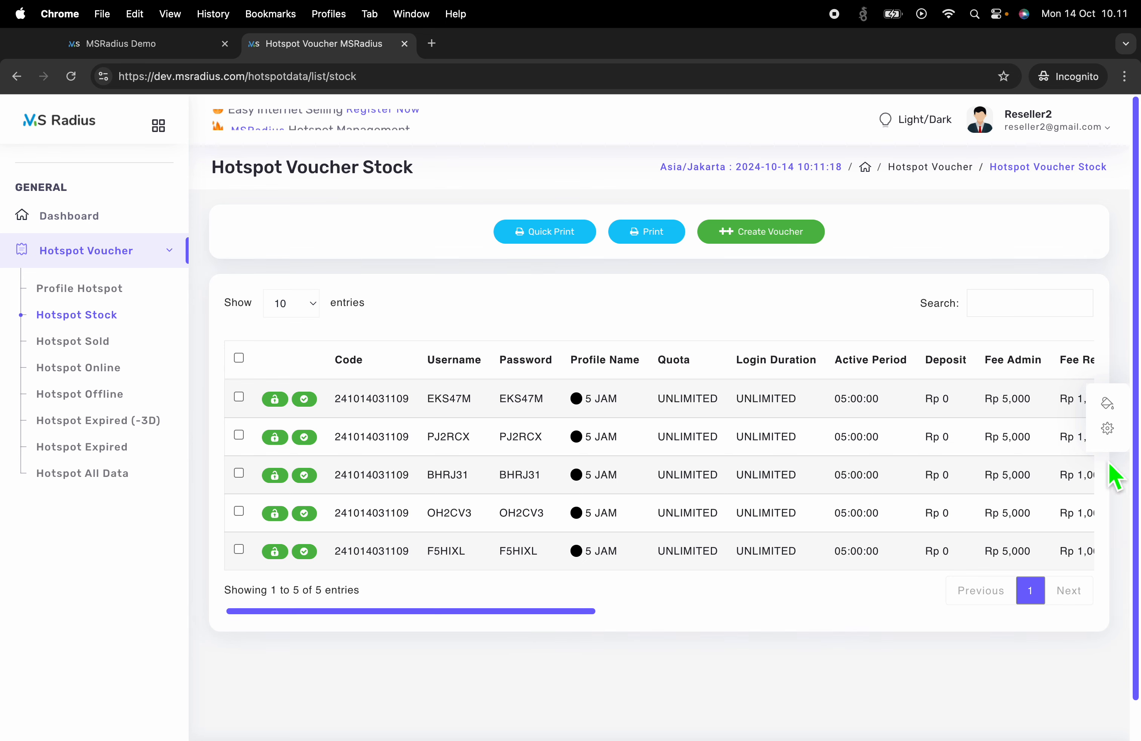
Check the new vouchers' Rp 0 deposit values and return to the Reseller access configuration
{"action": "left_click_drag", "start_coordinate": [960, 465], "coordinate": [962, 537]}
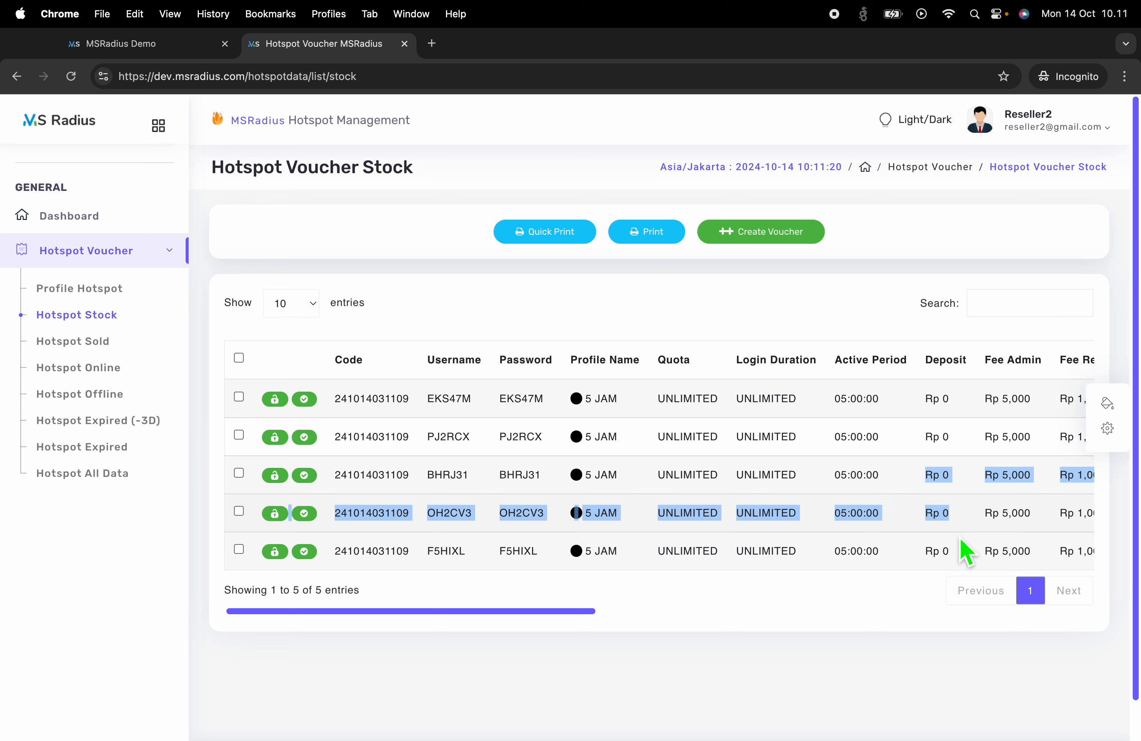
{"action": "left_click", "coordinate": [963, 539]}
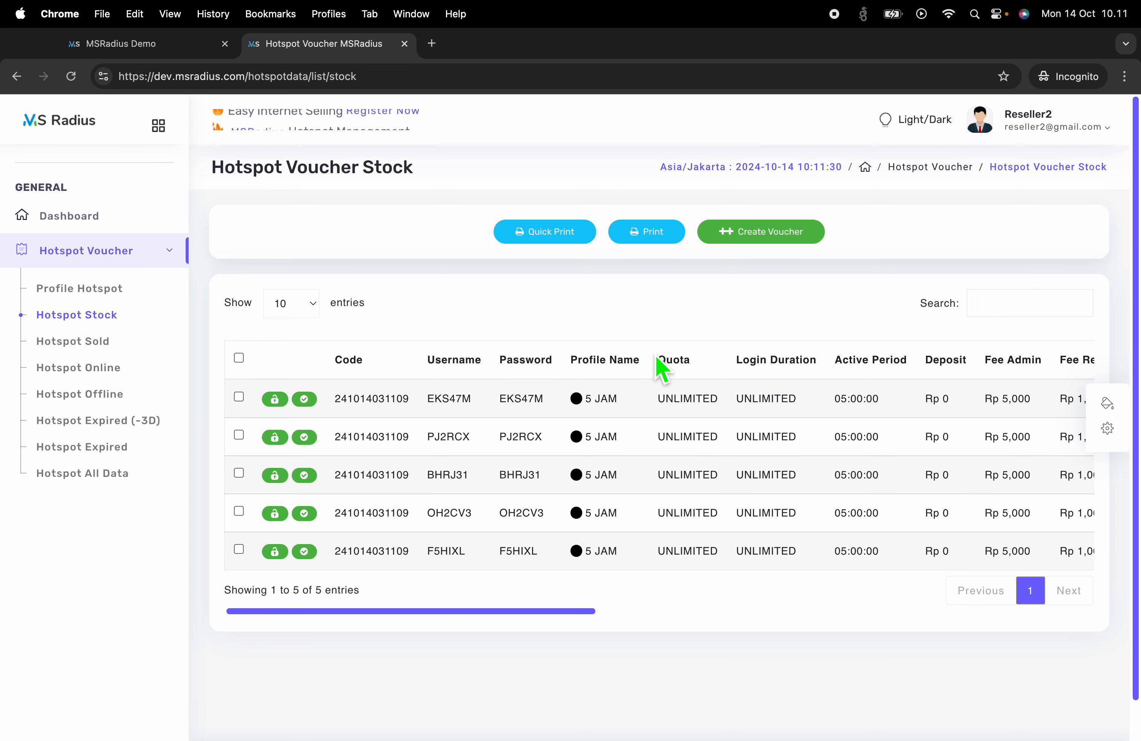
{"action": "key", "text": "ctrl+Left"}
{"action": "scroll", "coordinate": [217, 541], "scroll_direction": "down", "scroll_amount": 20}
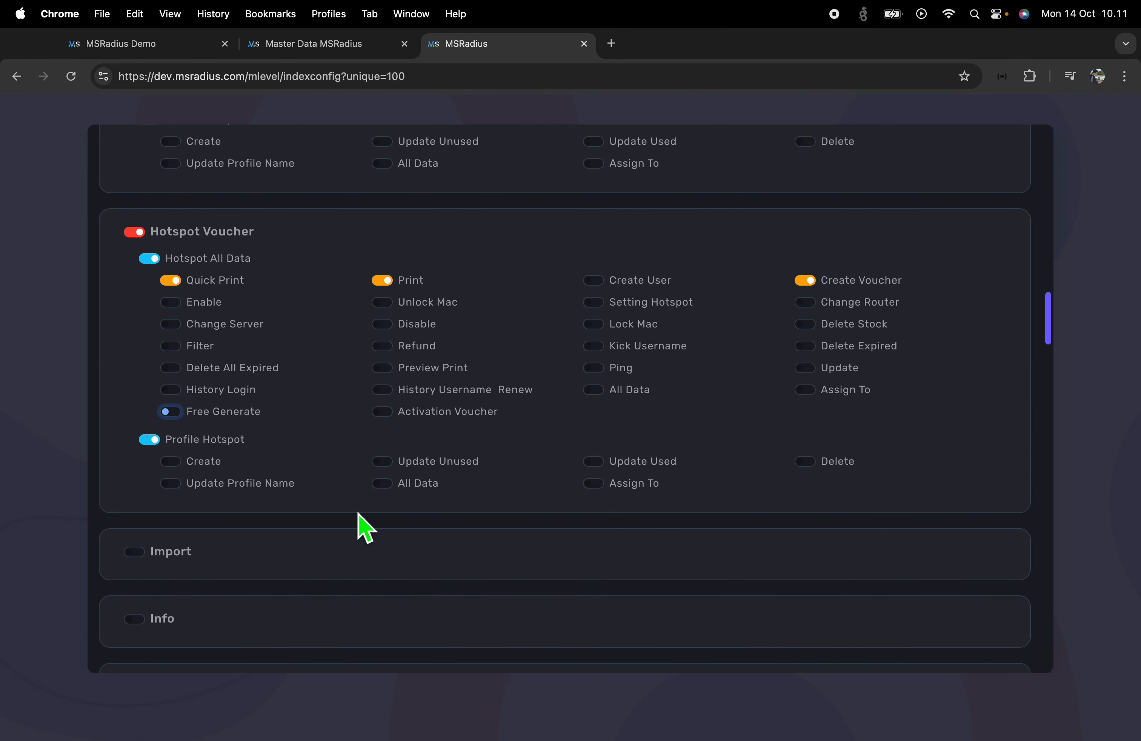
Switch Free Generate off for the Reseller role and submit the permissions
{"action": "left_click_drag", "start_coordinate": [194, 422], "coordinate": [280, 425]}
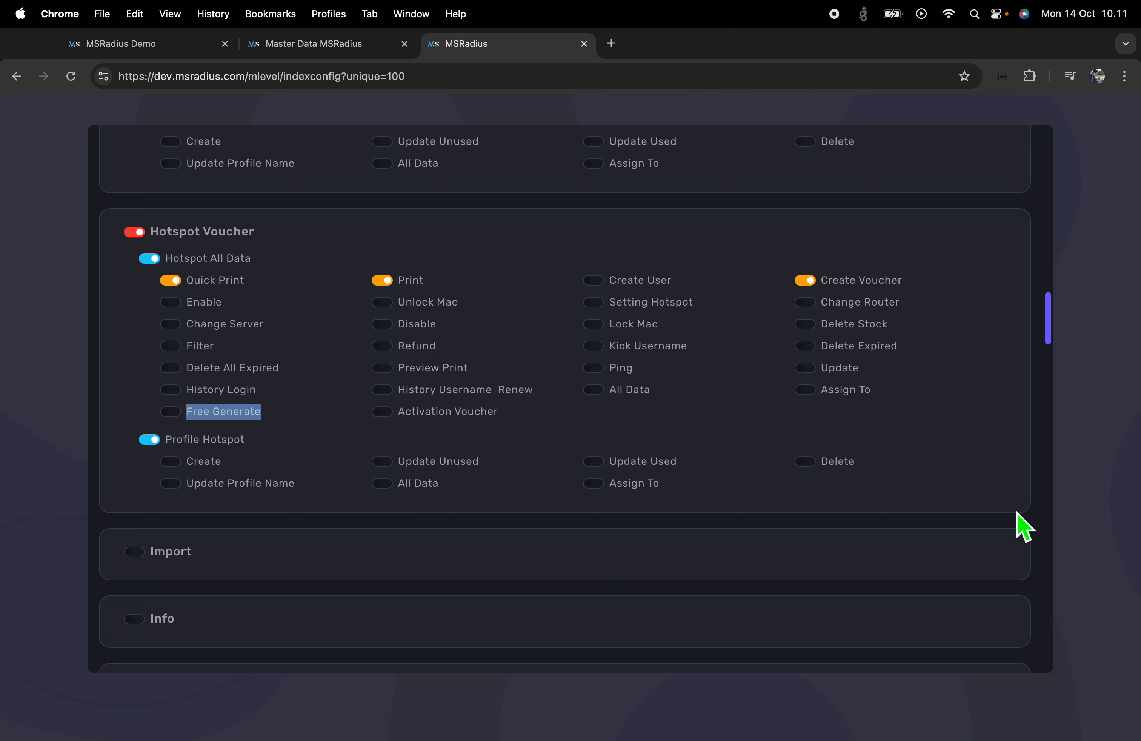
{"action": "scroll", "coordinate": [1057, 523], "scroll_direction": "down", "scroll_amount": 1}
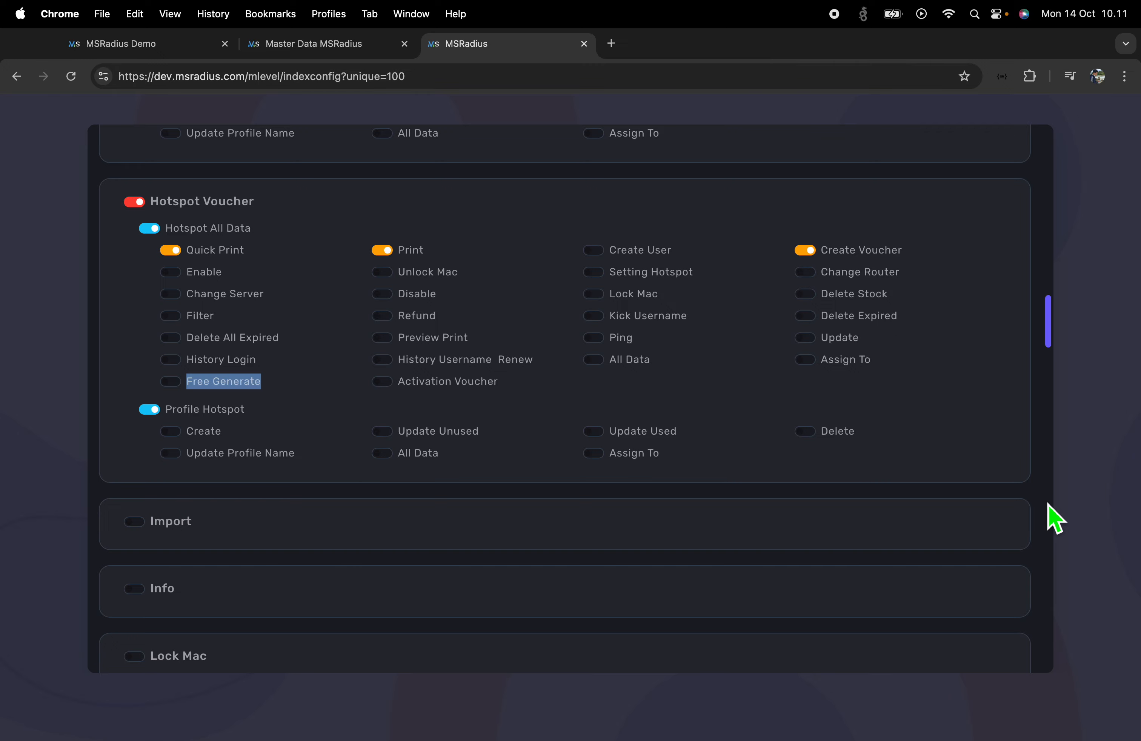
{"action": "scroll", "coordinate": [1048, 503], "scroll_direction": "up", "scroll_amount": 15}
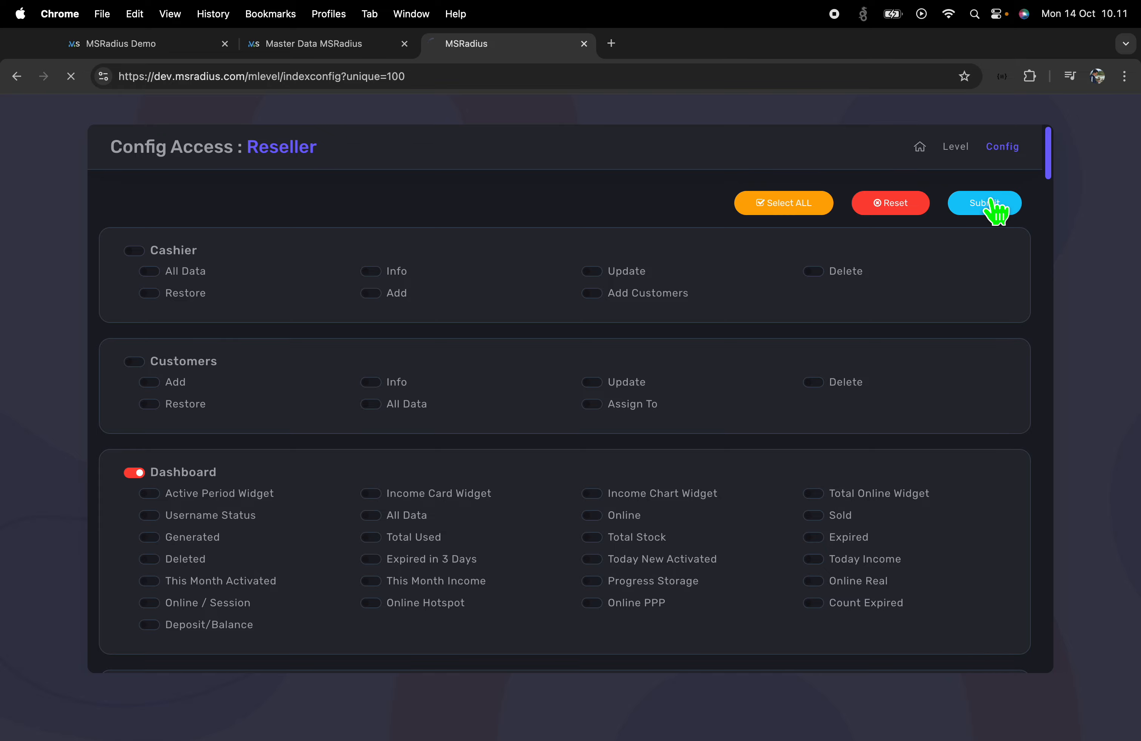
{"action": "scroll", "coordinate": [378, 471], "scroll_direction": "down", "scroll_amount": 20}
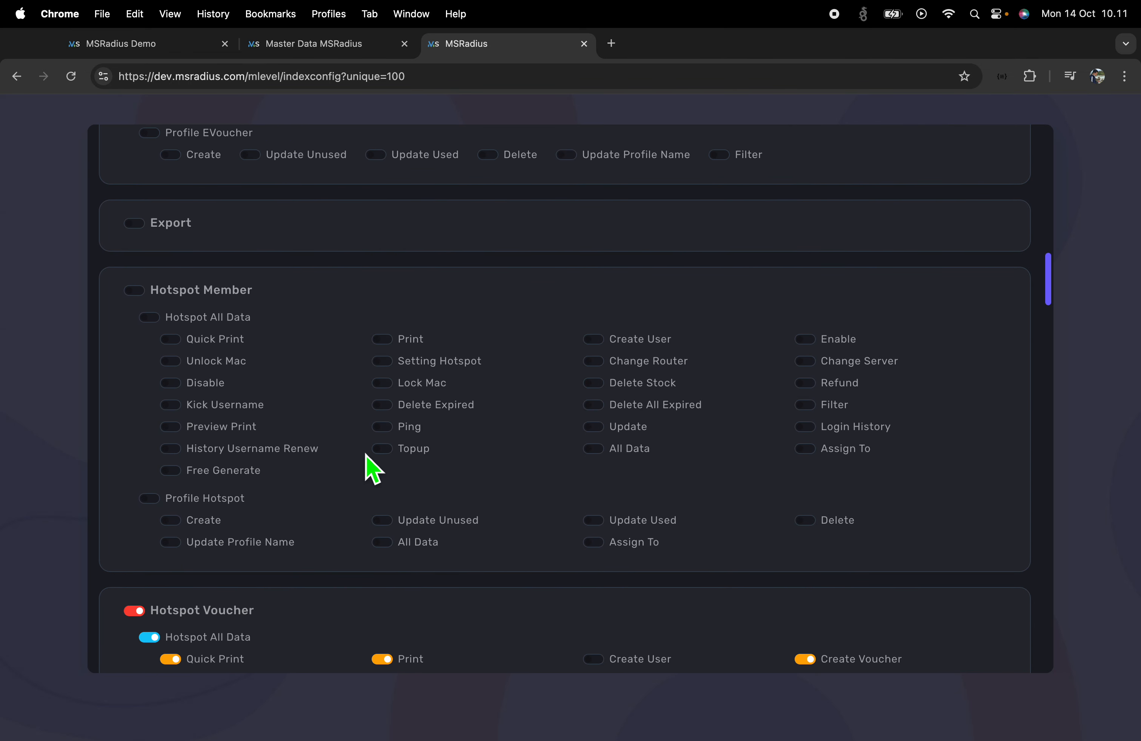
{"action": "scroll", "coordinate": [373, 469], "scroll_direction": "down", "scroll_amount": 10}
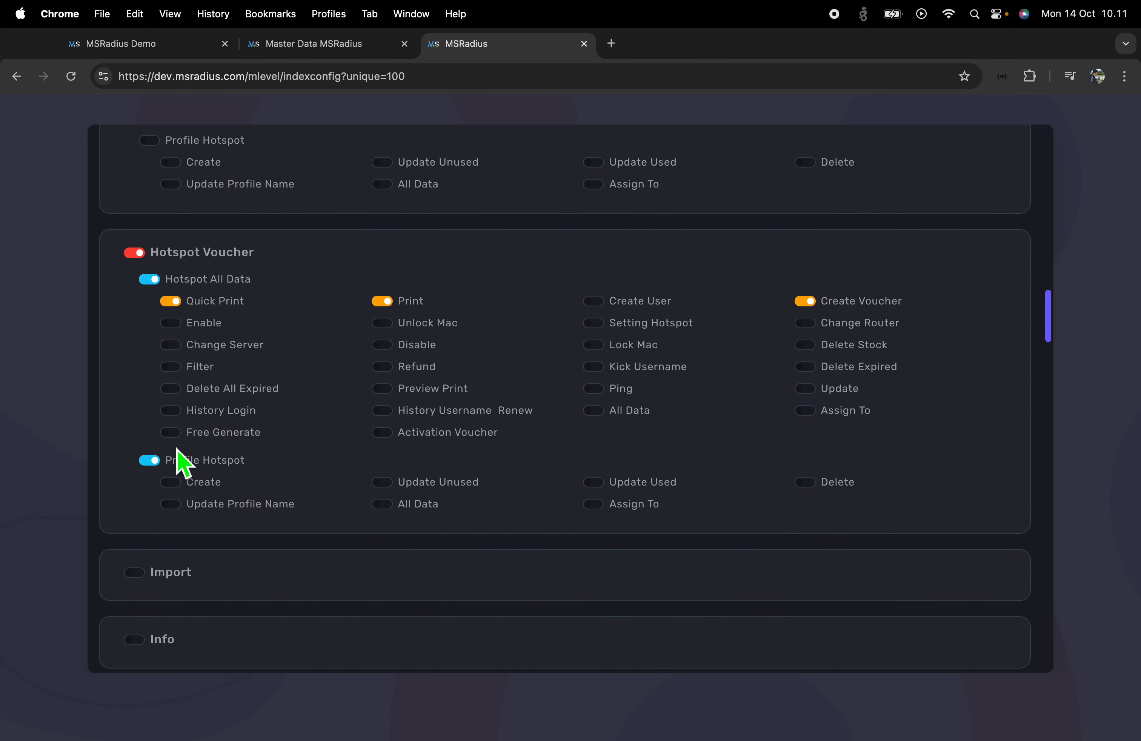
{"action": "key", "text": "ctrl+Right"}
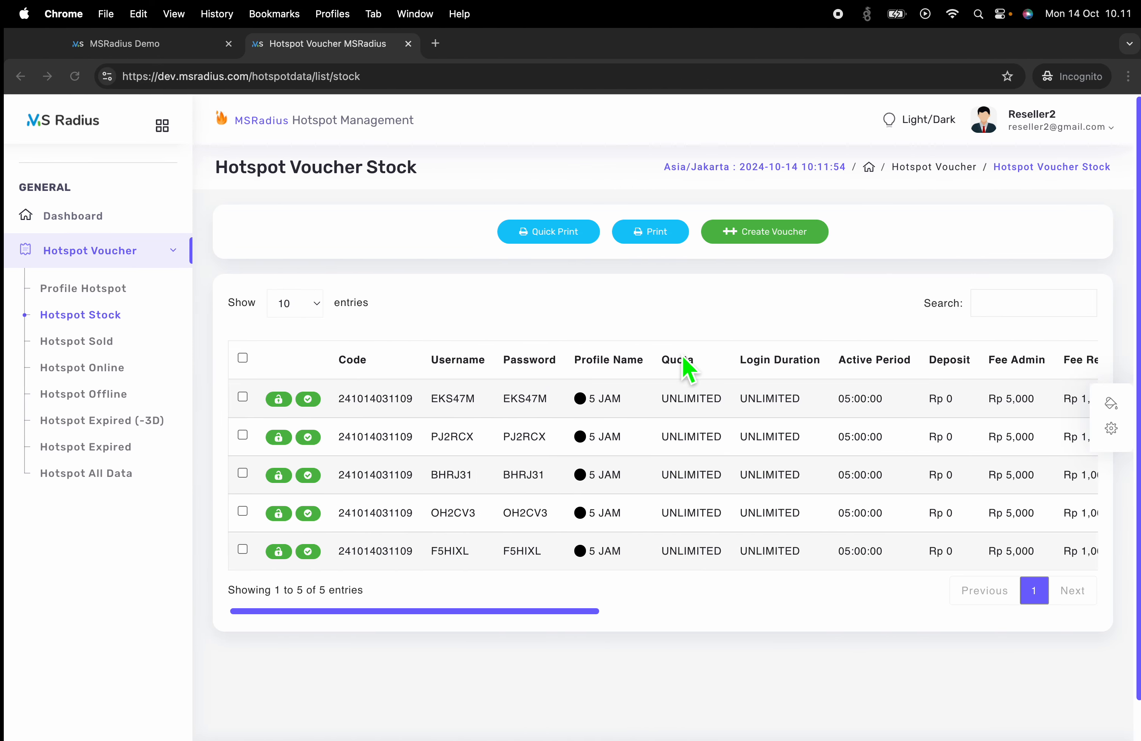
Retry a 5-voucher request as Reseller2 and get the insufficient-deposit refusal
{"action": "left_click", "coordinate": [770, 230]}
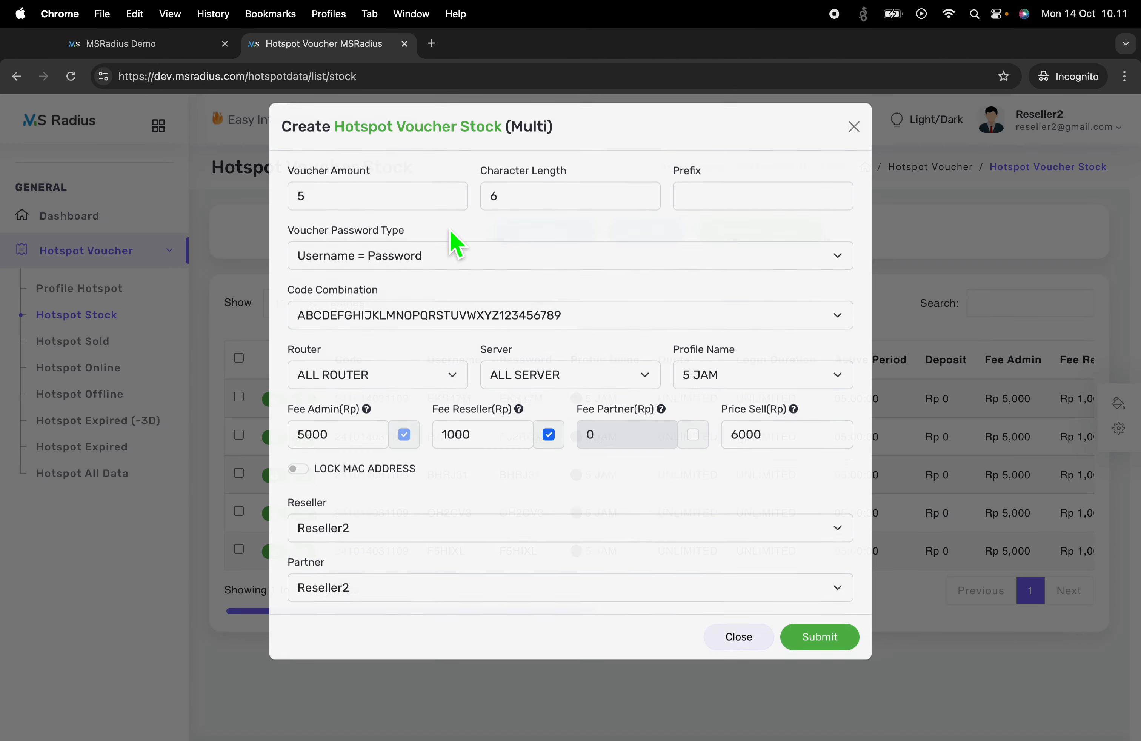
{"action": "left_click", "coordinate": [390, 222]}
{"action": "left_click", "coordinate": [817, 654]}
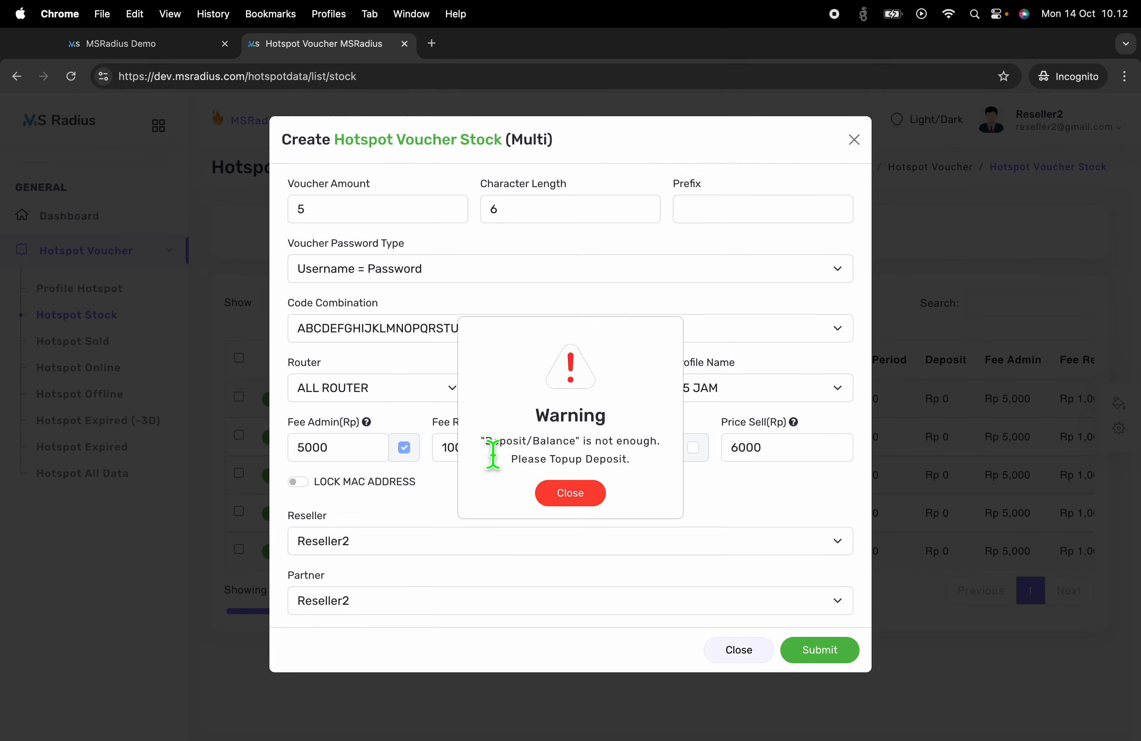
{"action": "left_click_drag", "start_coordinate": [482, 440], "coordinate": [652, 484]}
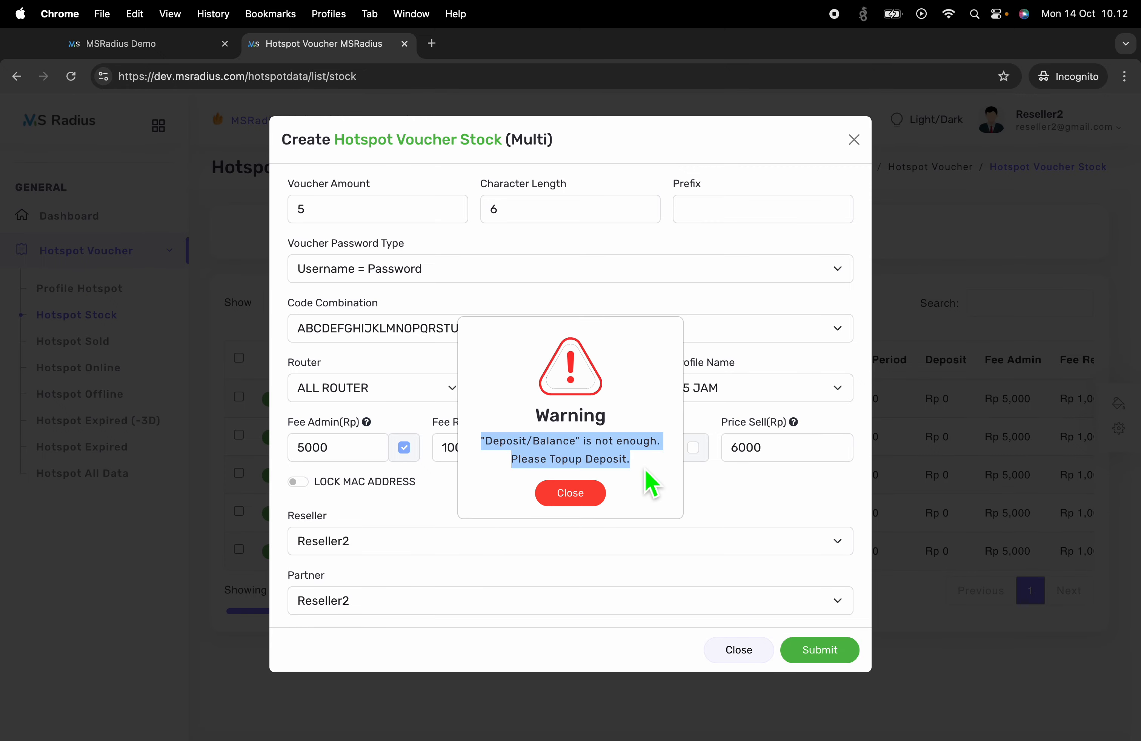
{"action": "left_click", "coordinate": [144, 45]}
{"action": "left_click", "coordinate": [306, 52]}
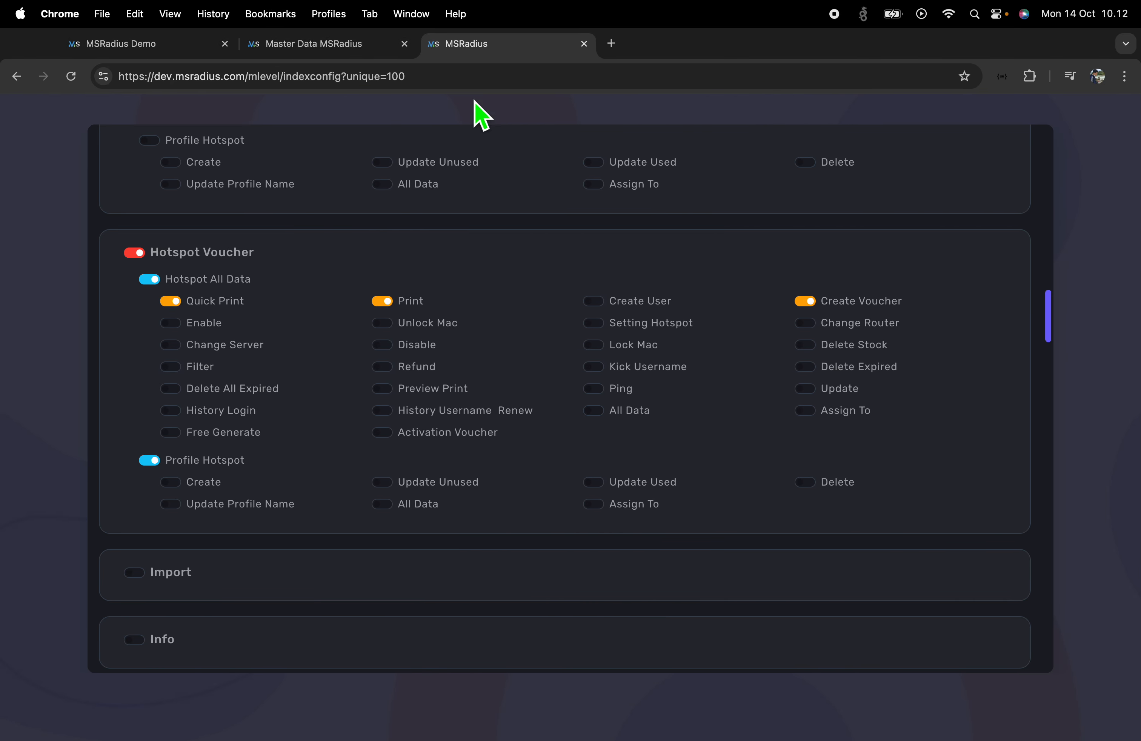
Open Reseller2's Topup form from the admin's Users list, noting its Unlimited deposit
{"action": "left_click", "coordinate": [356, 51]}
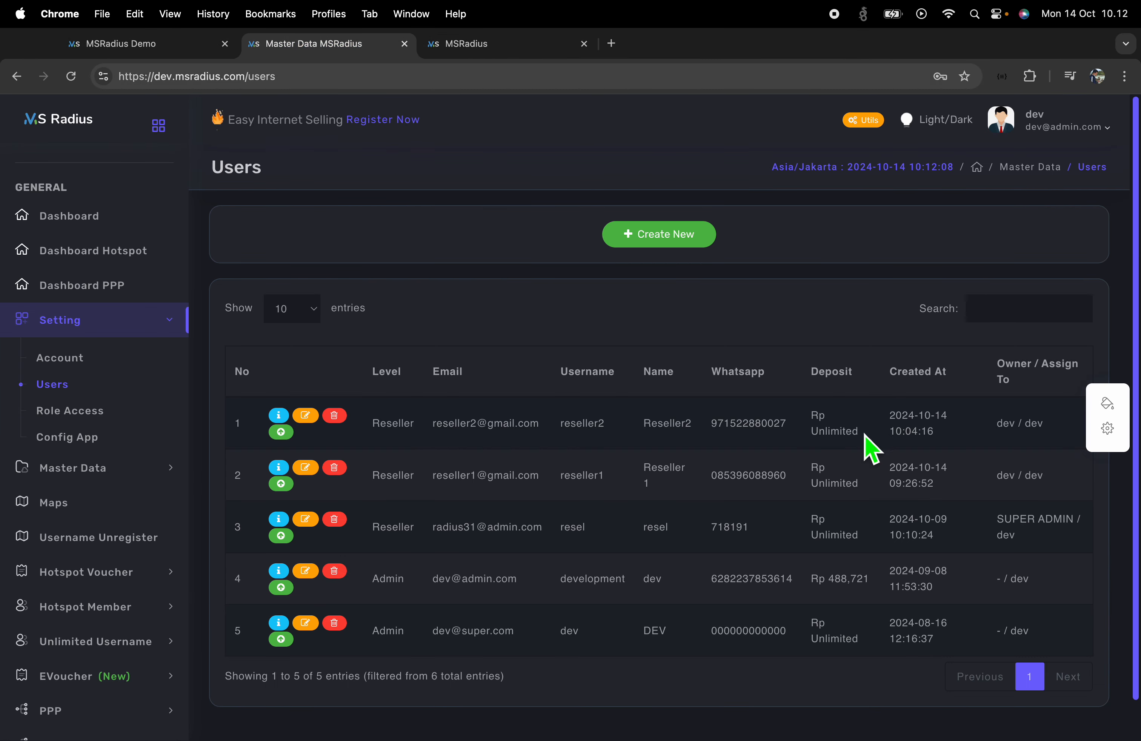
{"action": "left_click_drag", "start_coordinate": [864, 434], "coordinate": [810, 416]}
{"action": "left_click", "coordinate": [880, 435]}
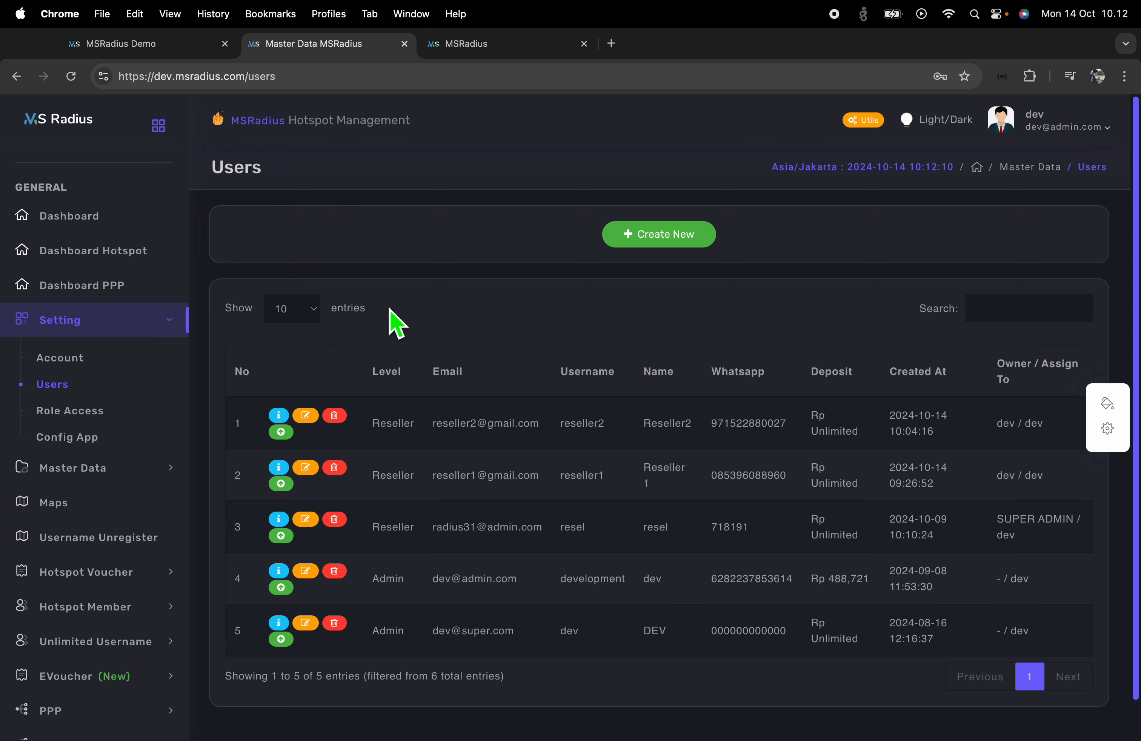
{"action": "left_click", "coordinate": [280, 434]}
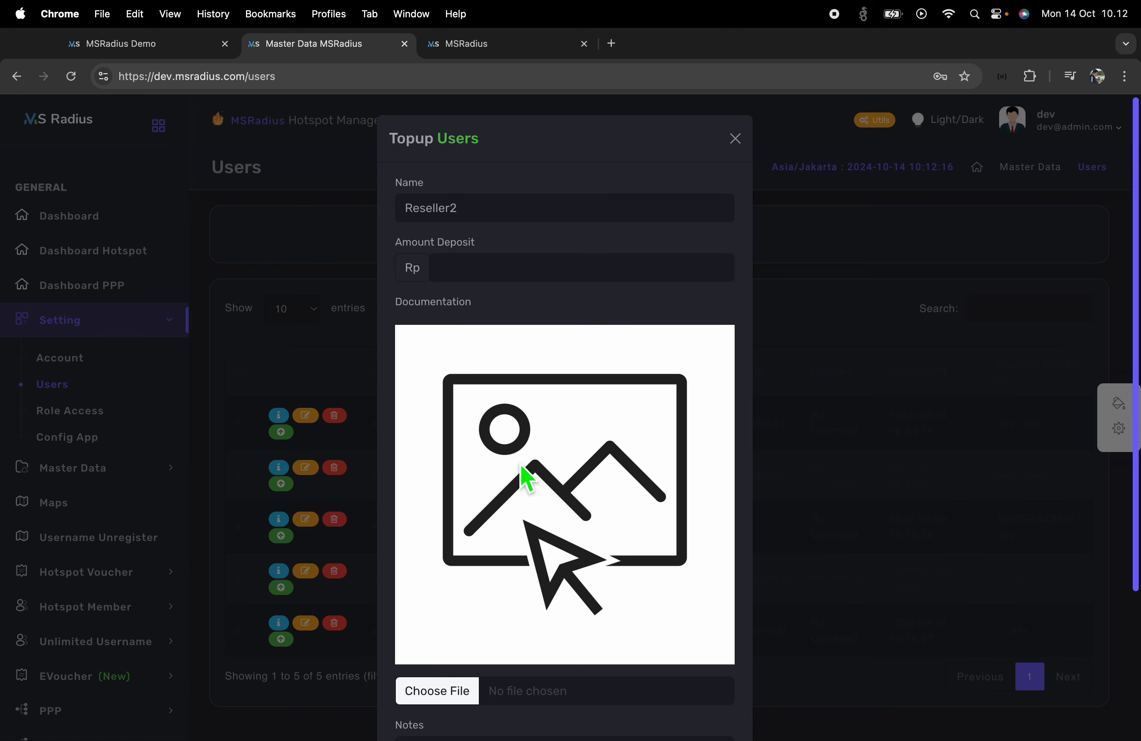
{"action": "scroll", "coordinate": [479, 308], "scroll_direction": "down", "scroll_amount": 5}
{"action": "scroll", "coordinate": [489, 279], "scroll_direction": "up", "scroll_amount": 5}
Enter a topup amount of 10000 and attach images.png as documentation
{"action": "left_click", "coordinate": [489, 271]}
{"action": "type", "text": "1"}
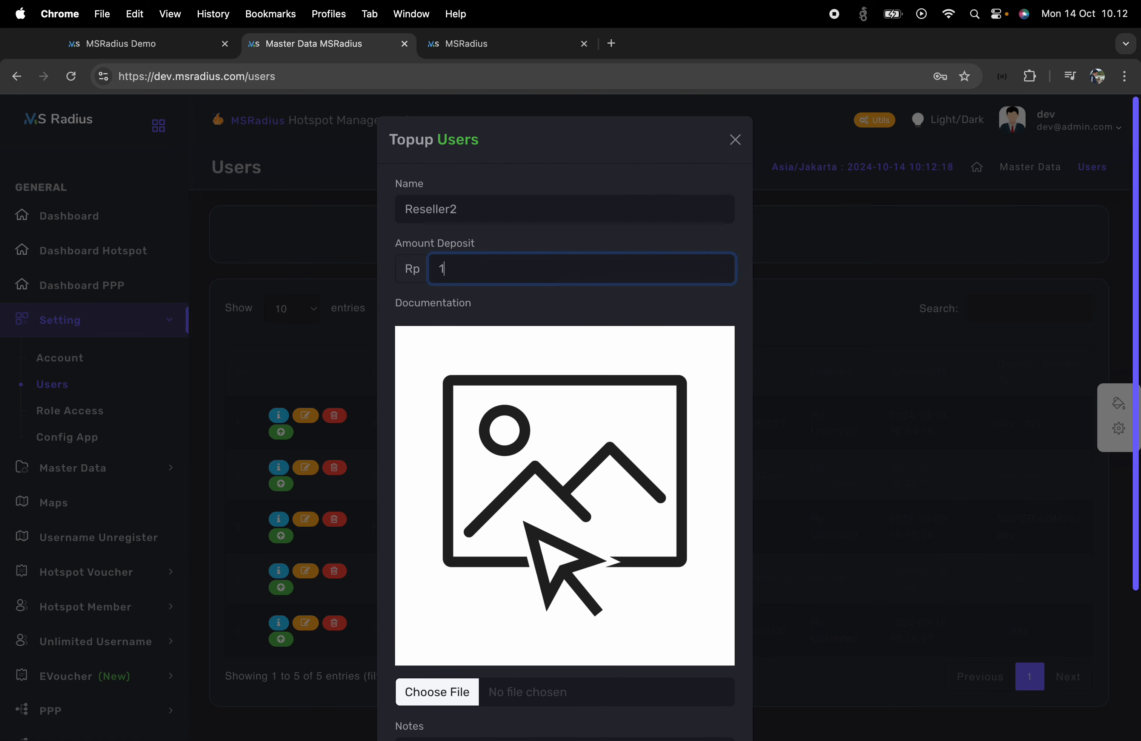
{"action": "type", "text": "0000"}
{"action": "scroll", "coordinate": [544, 498], "scroll_direction": "down", "scroll_amount": 5}
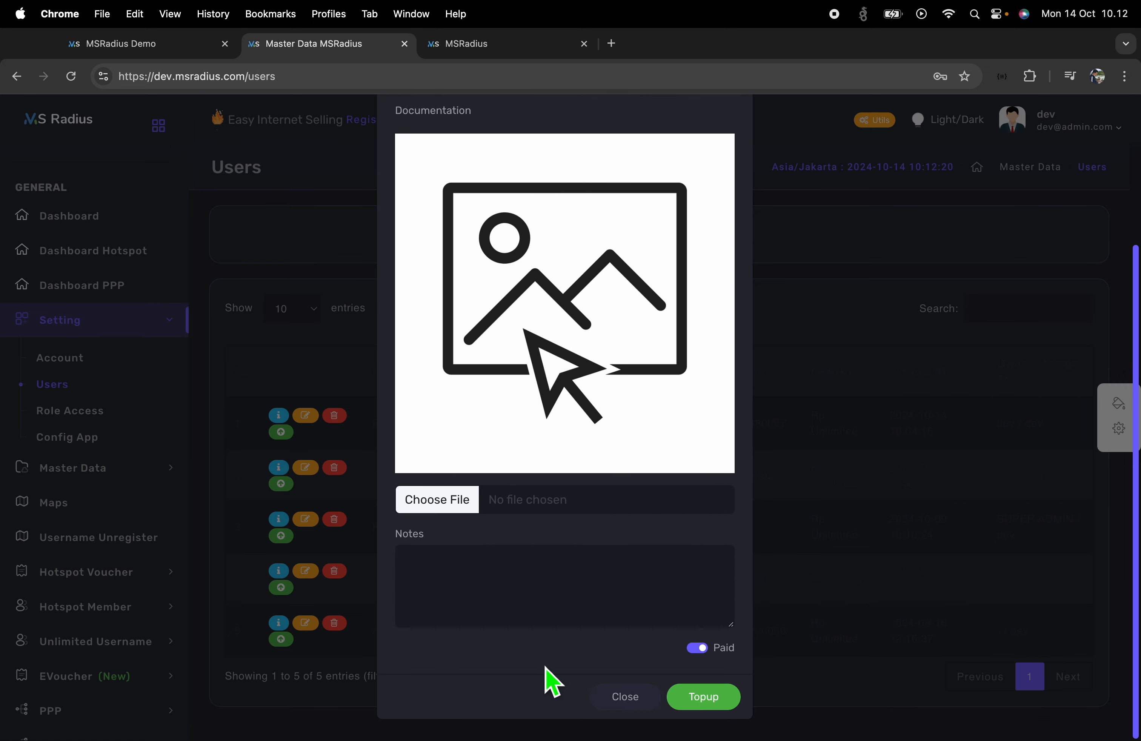
{"action": "scroll", "coordinate": [503, 621], "scroll_direction": "up", "scroll_amount": 5}
{"action": "left_click", "coordinate": [516, 698]}
{"action": "left_click", "coordinate": [519, 611]}
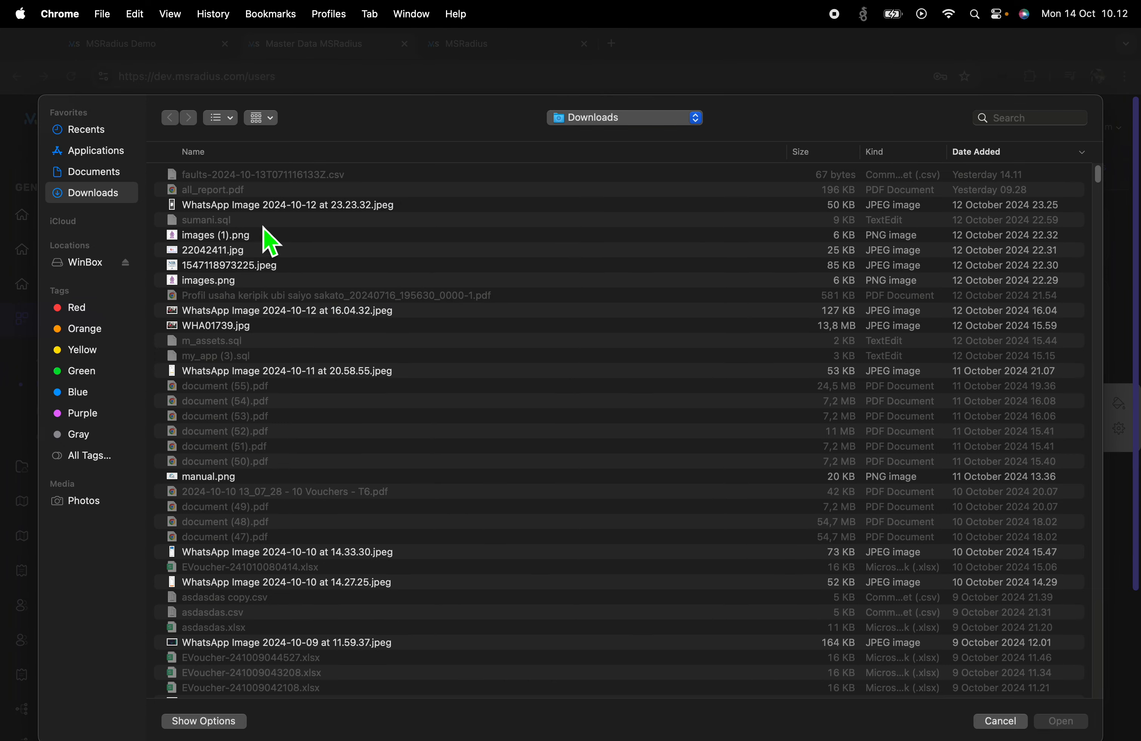
{"action": "double_click", "coordinate": [223, 283]}
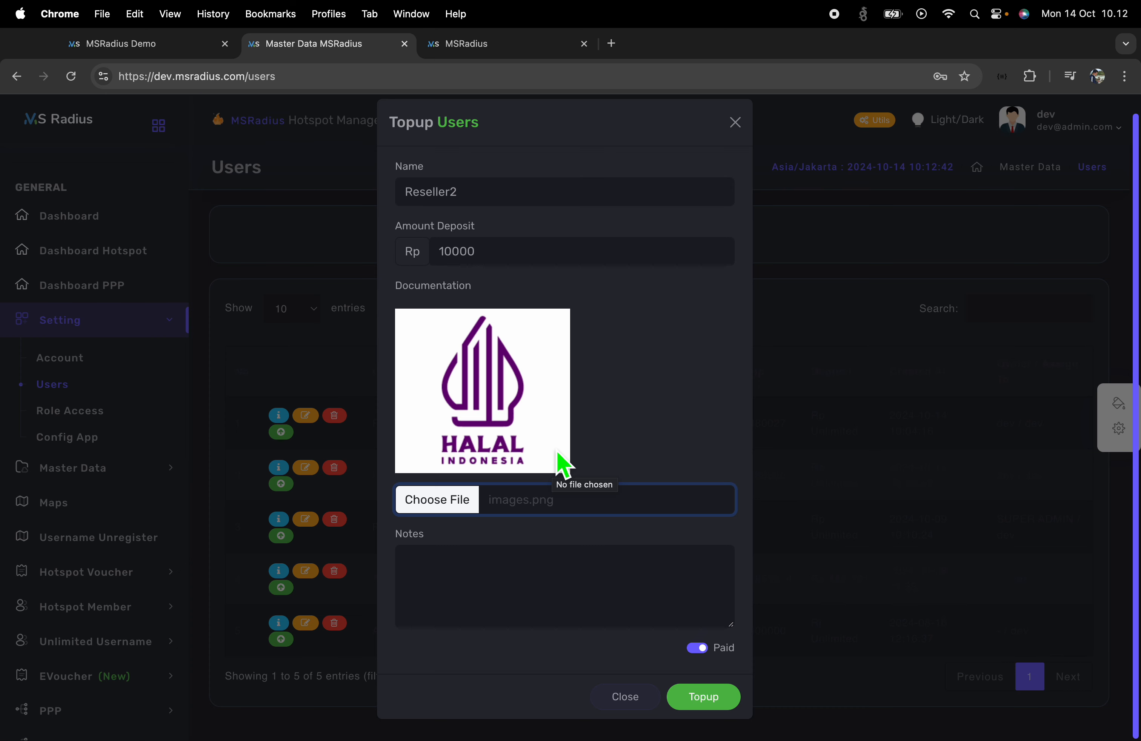
Add the note 'lunas', submit the paid topup, and confirm the Rp 10,000 deposit
{"action": "left_click", "coordinate": [518, 613]}
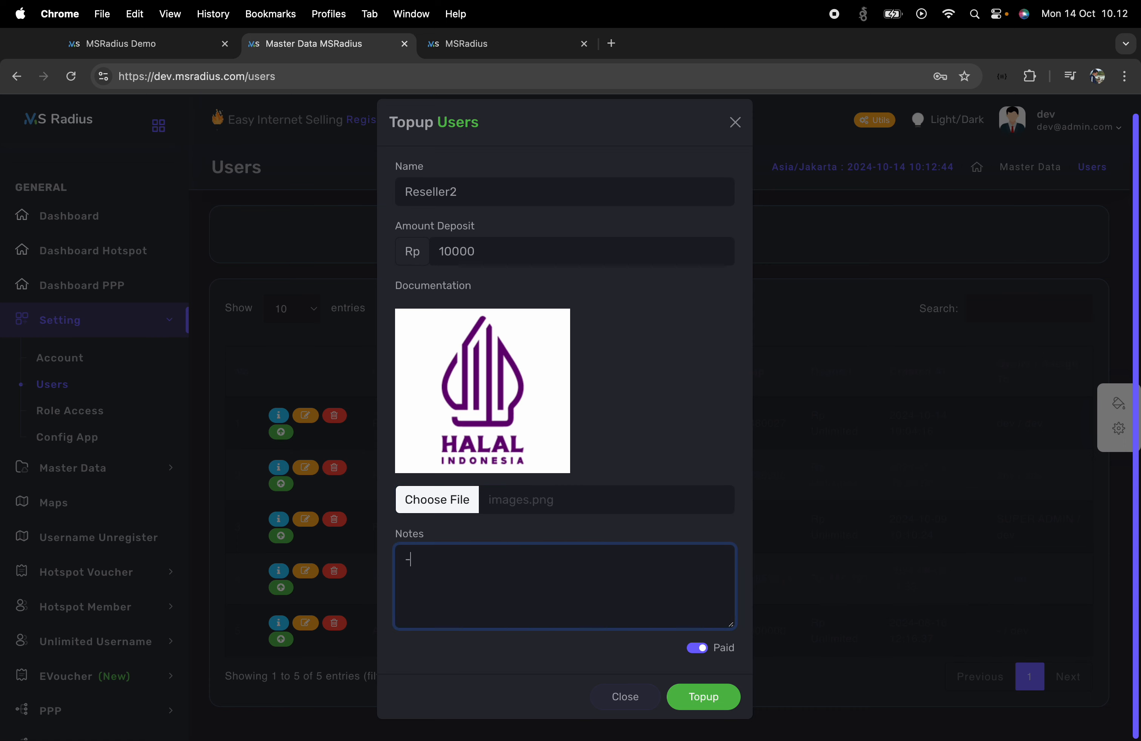
{"action": "type", "text": "lunas"}
{"action": "left_click", "coordinate": [712, 702]}
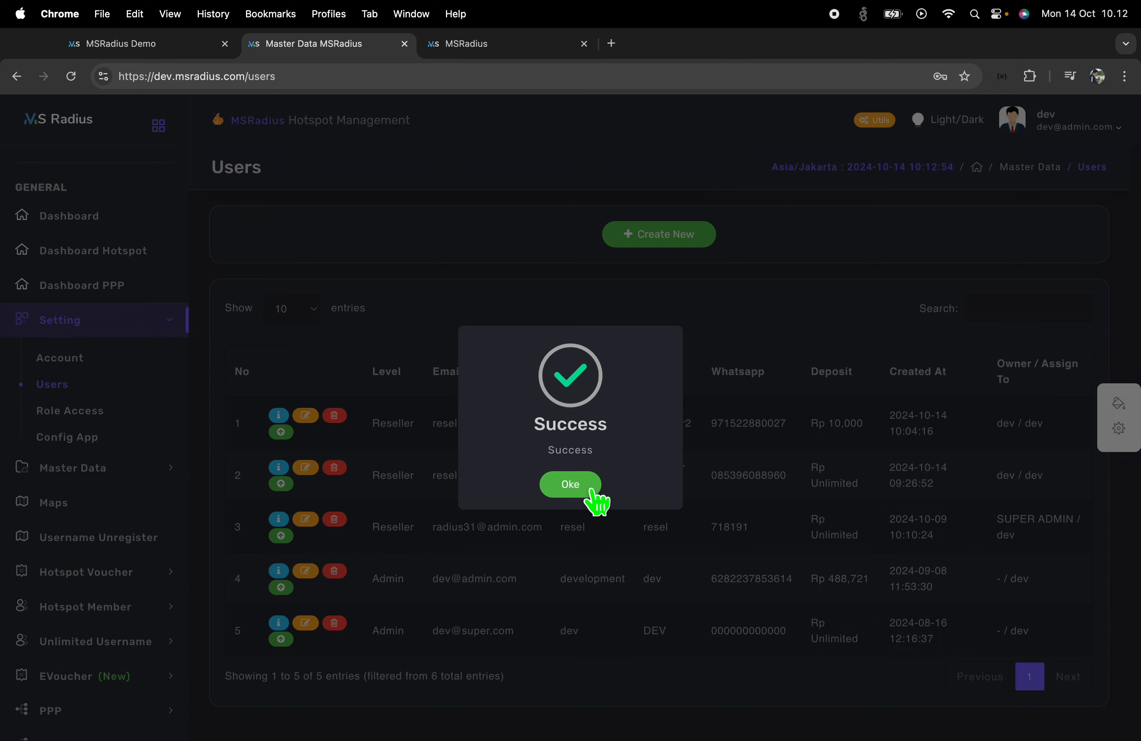
{"action": "left_click", "coordinate": [588, 493]}
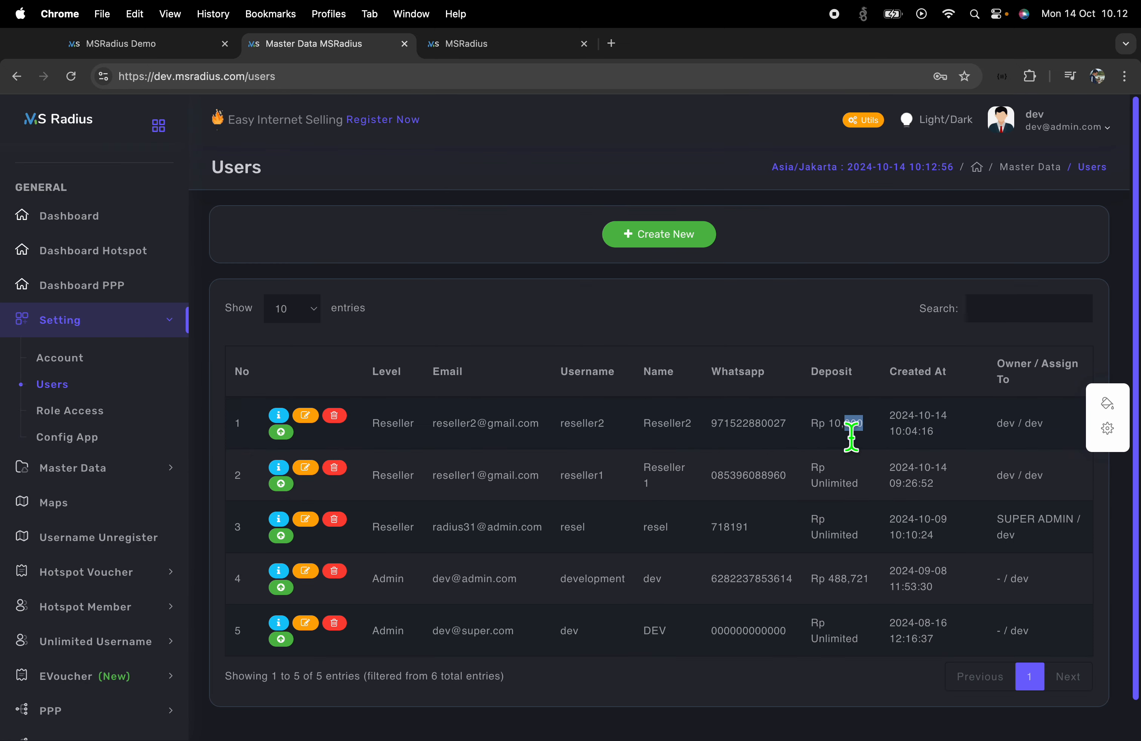
{"action": "left_click_drag", "start_coordinate": [852, 436], "coordinate": [837, 438]}
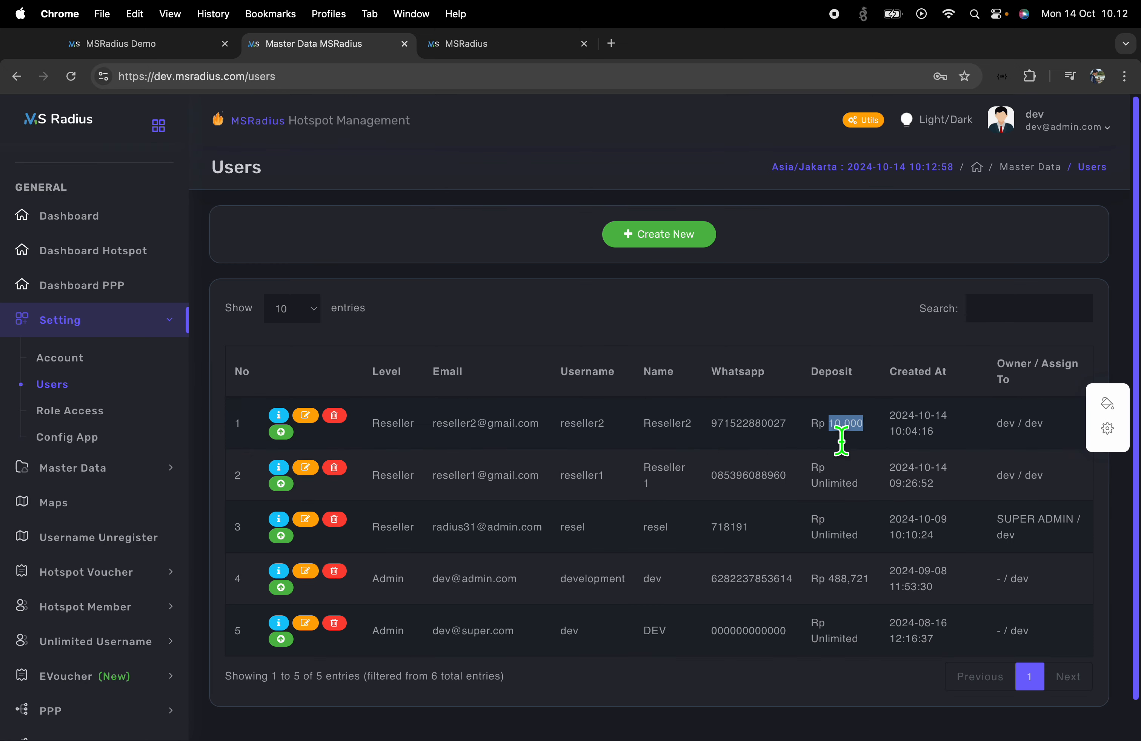
{"action": "left_click", "coordinate": [839, 430]}
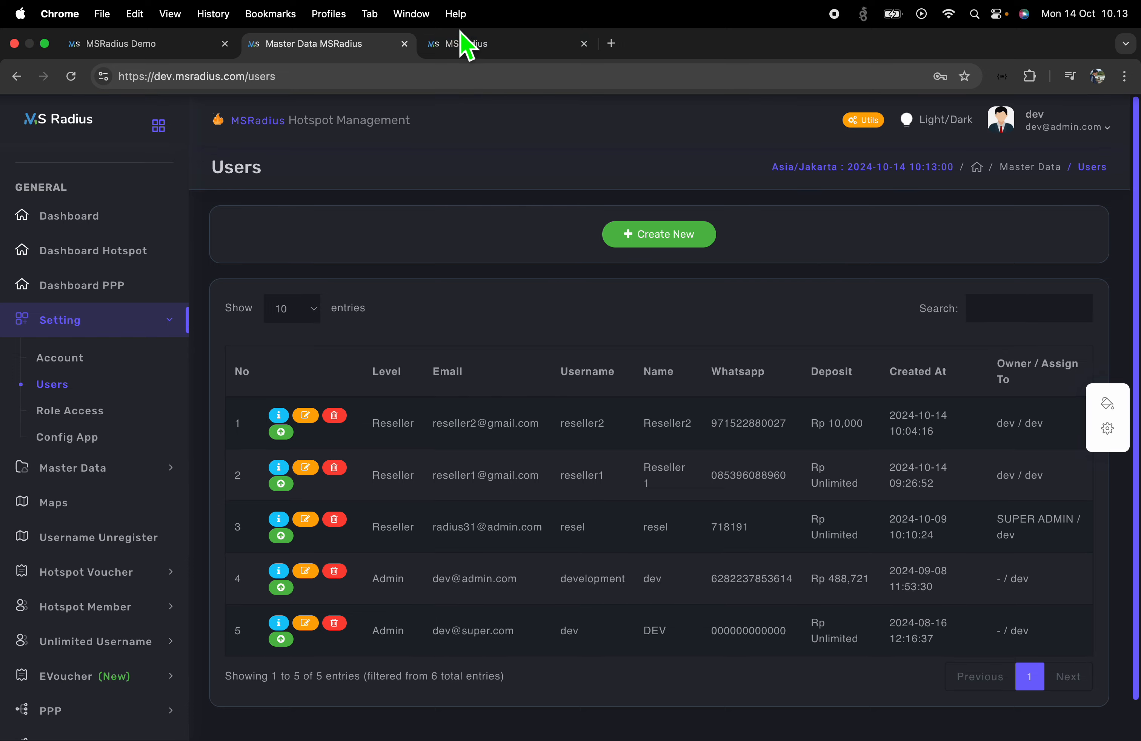
Try creating the five-voucher batch in Reseller2's window; it fails on insufficient deposit balance
{"action": "key", "text": "ctrl+Right"}
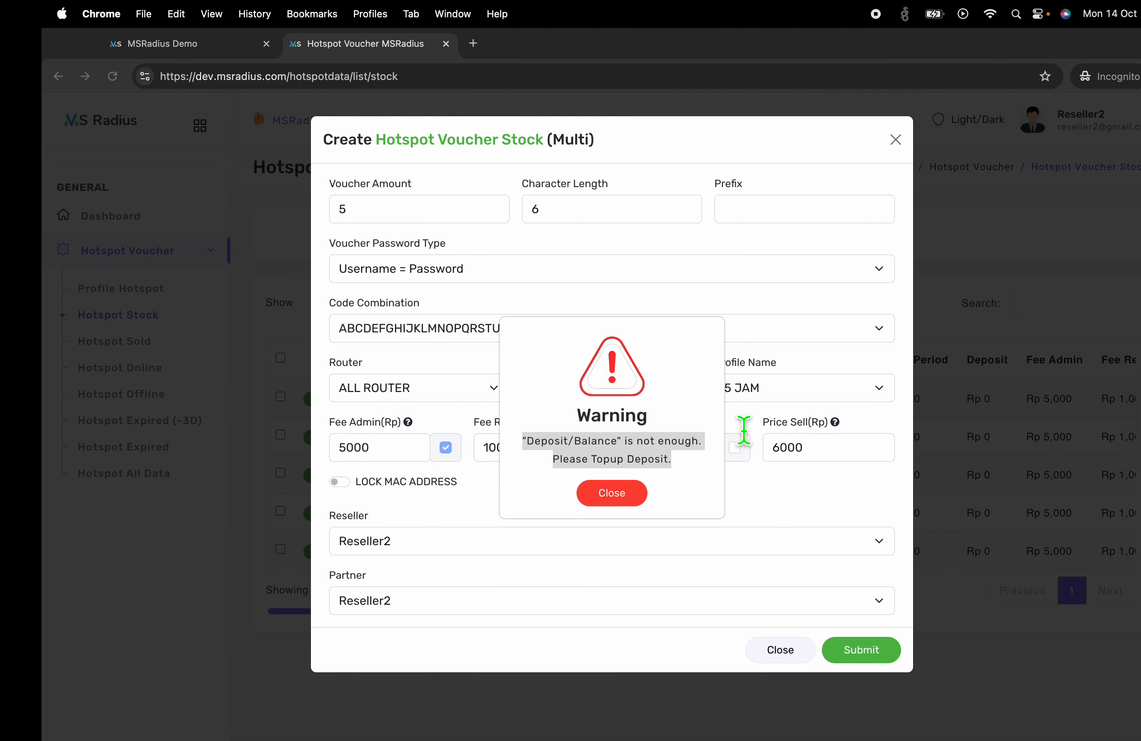
{"action": "left_click", "coordinate": [570, 493]}
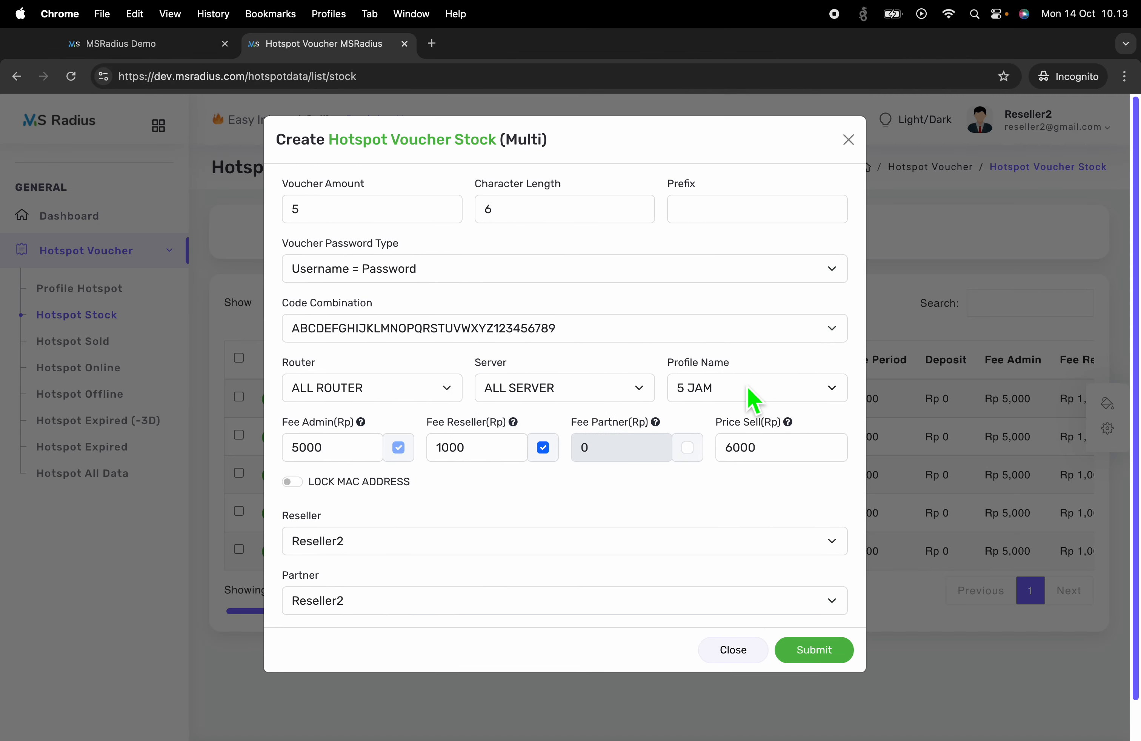
{"action": "left_click", "coordinate": [815, 651]}
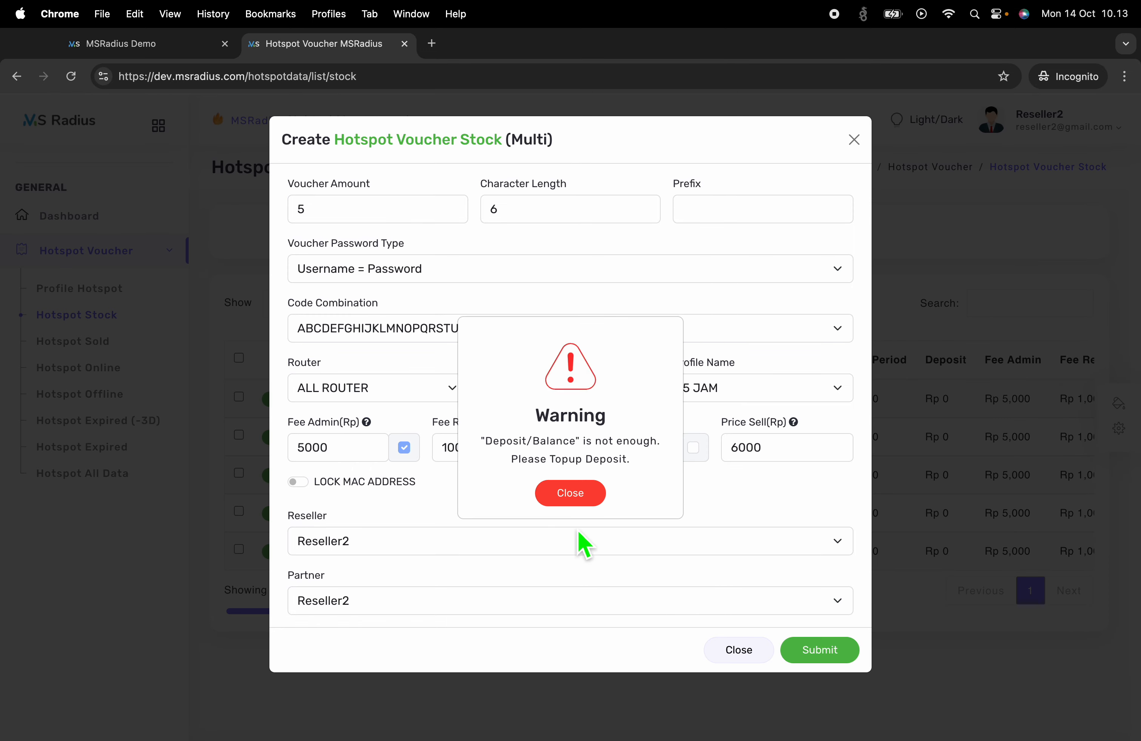
{"action": "left_click", "coordinate": [561, 493]}
{"action": "left_click_drag", "start_coordinate": [349, 455], "coordinate": [269, 460]}
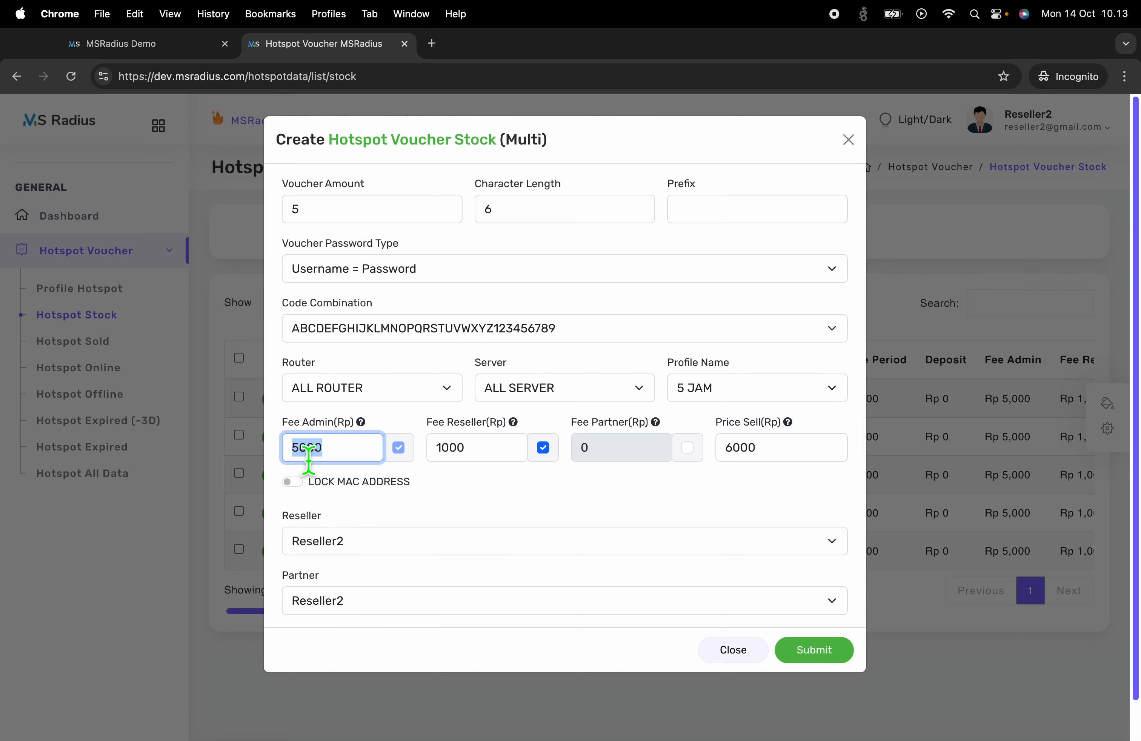
Reduce the voucher amount from 5 to 2 and create the two 5 JAM vouchers
{"action": "double_click", "coordinate": [296, 219]}
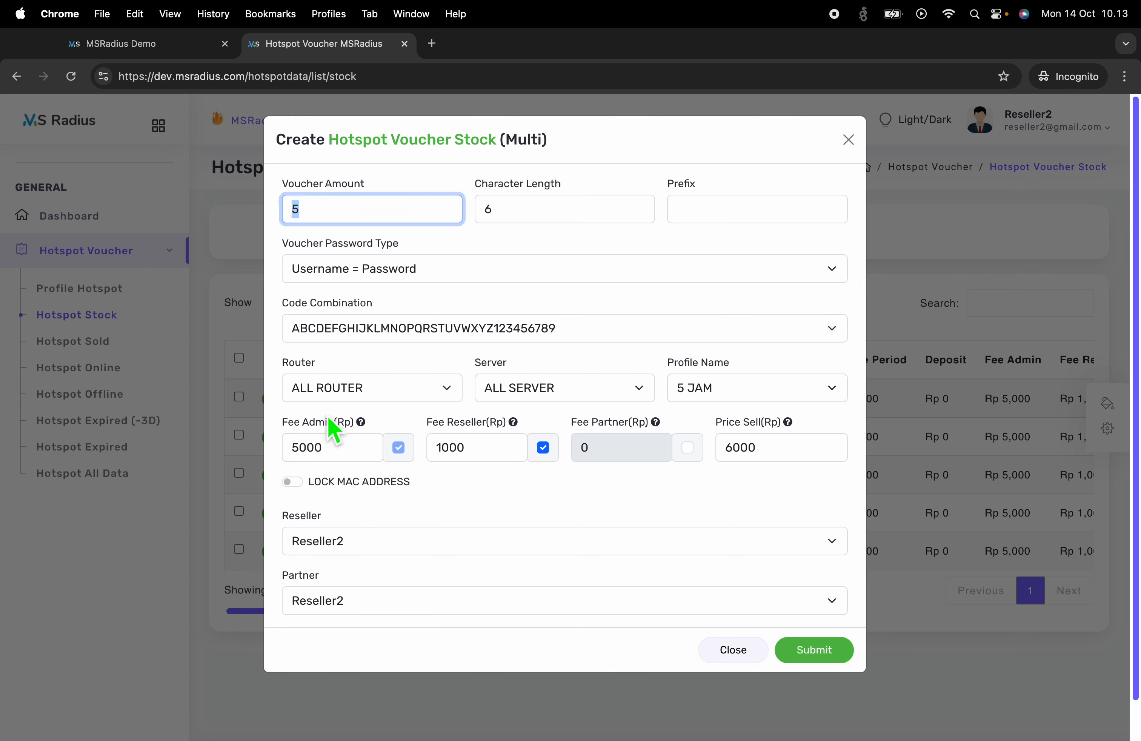
{"action": "left_click_drag", "start_coordinate": [333, 458], "coordinate": [265, 464]}
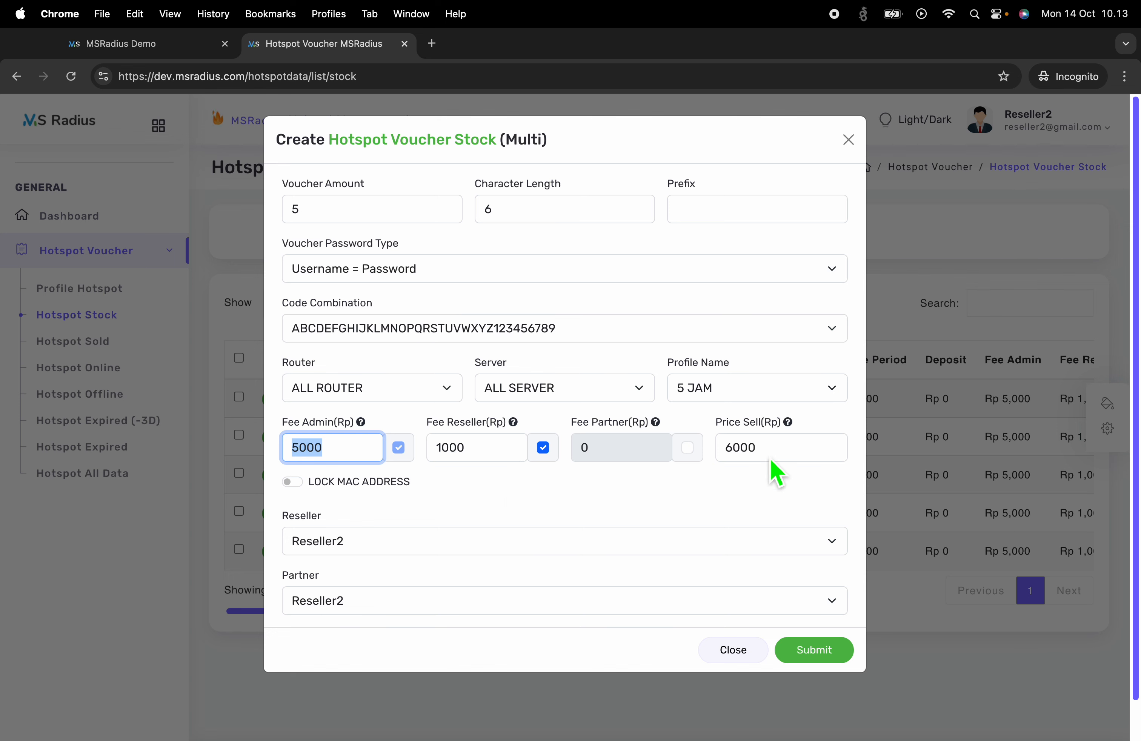
{"action": "left_click", "coordinate": [297, 217]}
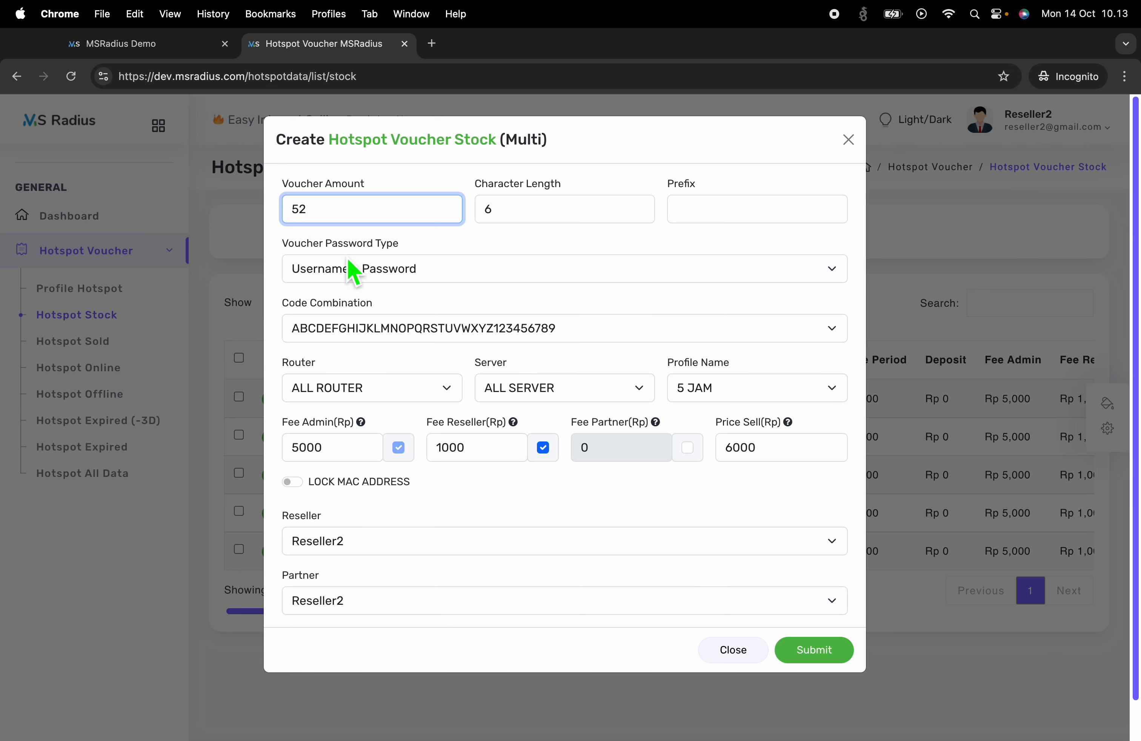
{"action": "key", "text": "BackSpace"}
{"action": "key", "text": "BackSpace"}
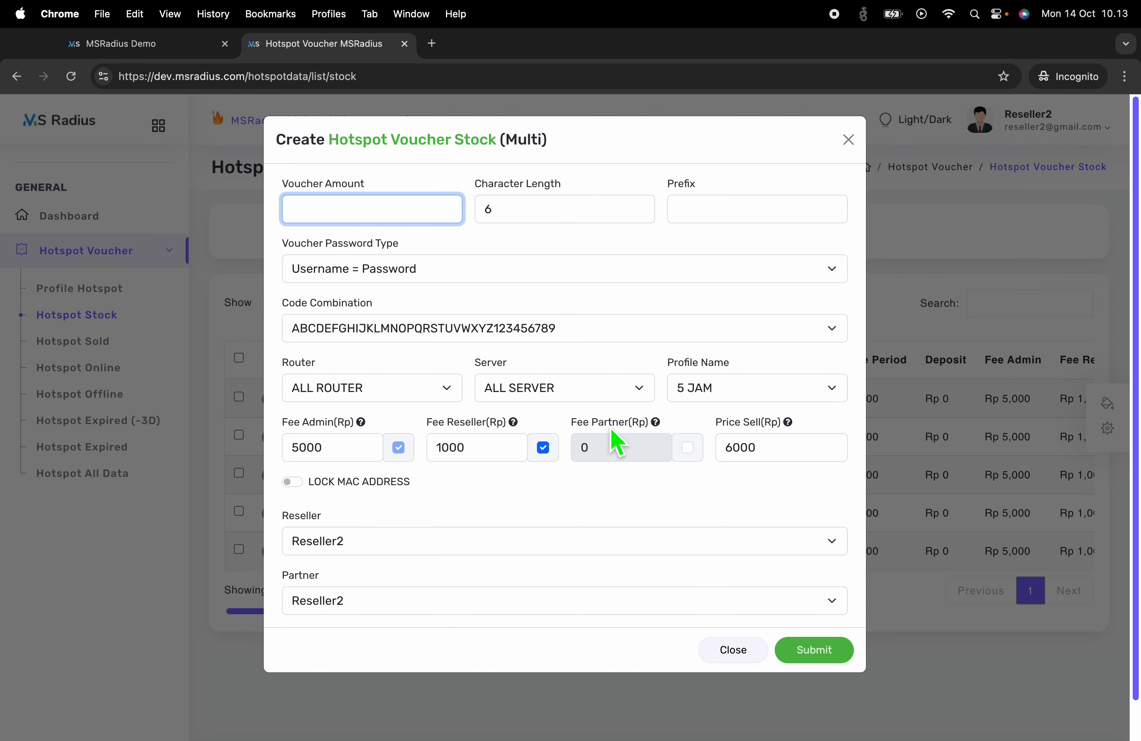
{"action": "type", "text": "2"}
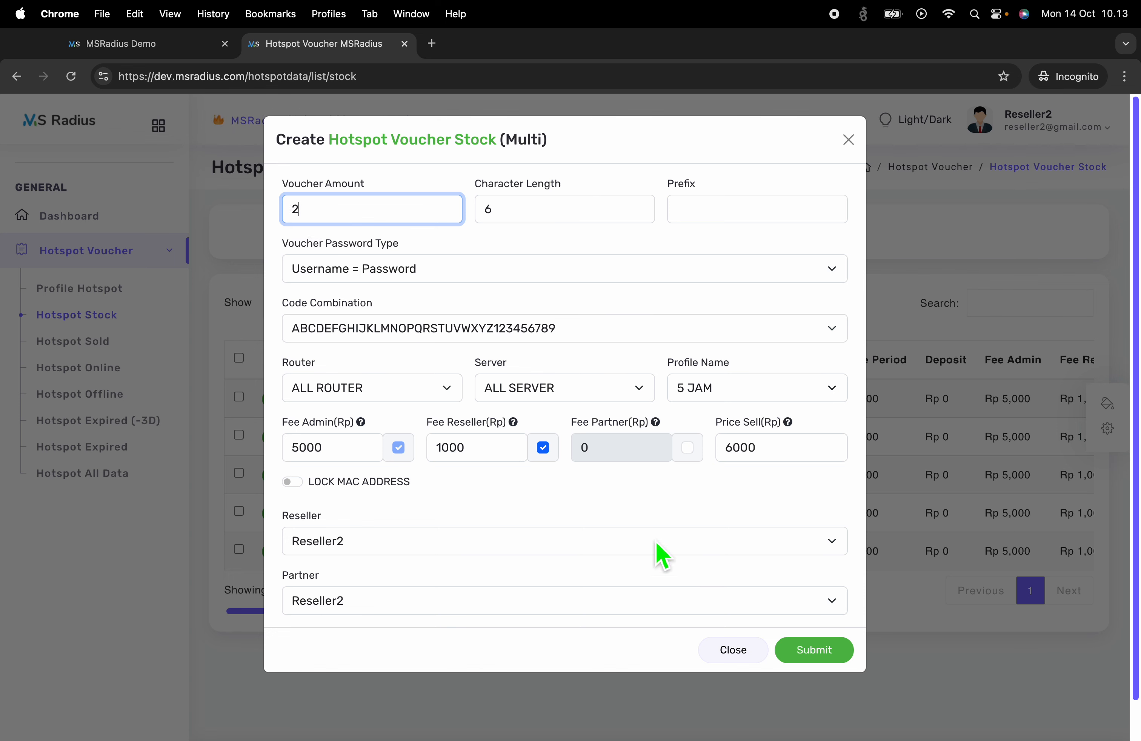
{"action": "left_click", "coordinate": [818, 655]}
{"action": "left_click", "coordinate": [818, 652]}
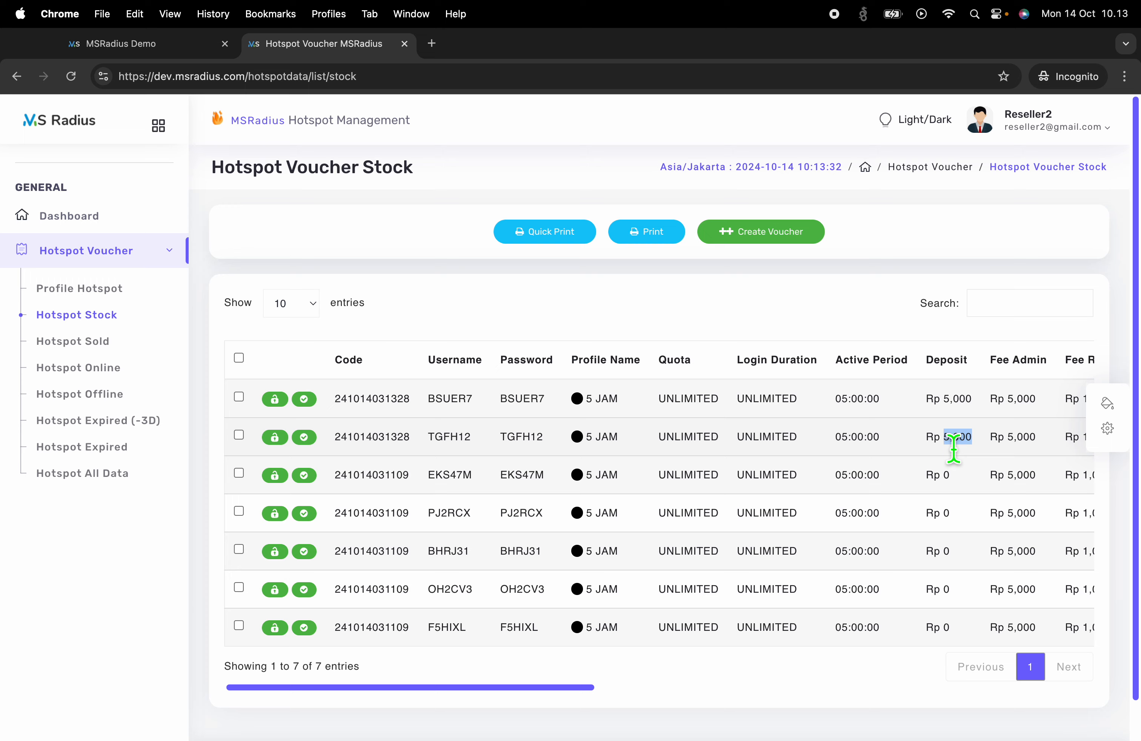
Check BSUER7's Rp 5,000 charge against Reseller2's admin-side deposit, now Rp 0
{"action": "left_click_drag", "start_coordinate": [975, 402], "coordinate": [929, 403]}
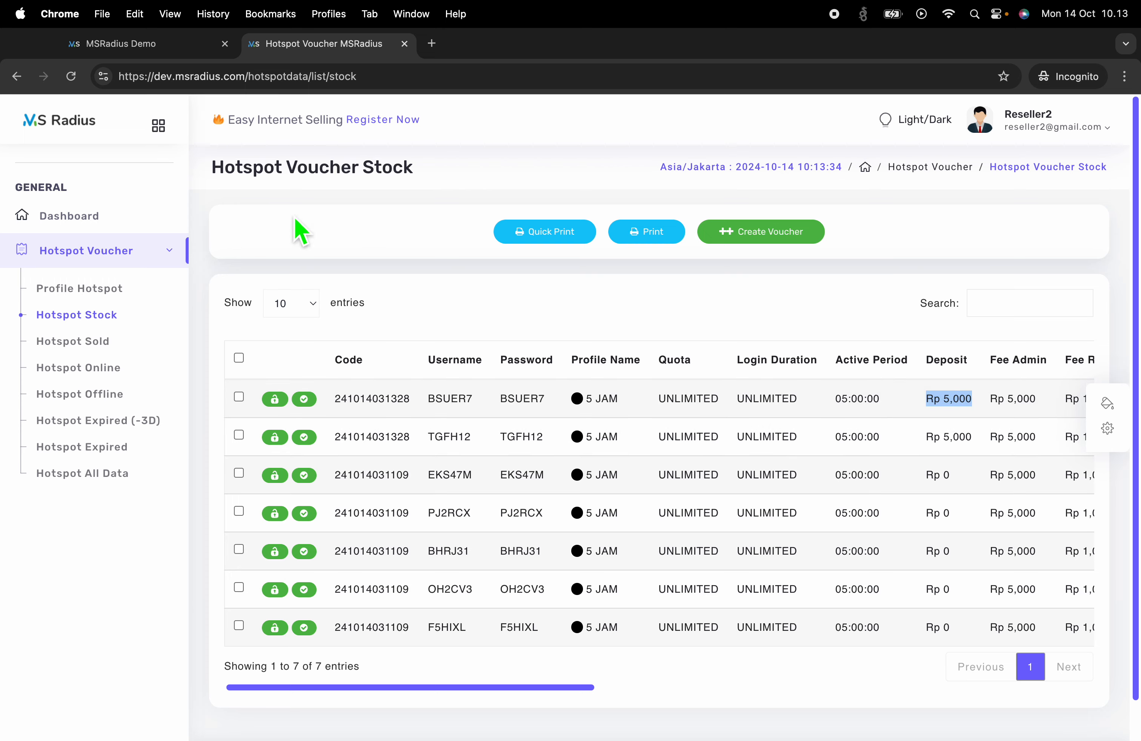
{"action": "key", "text": "ctrl+Left"}
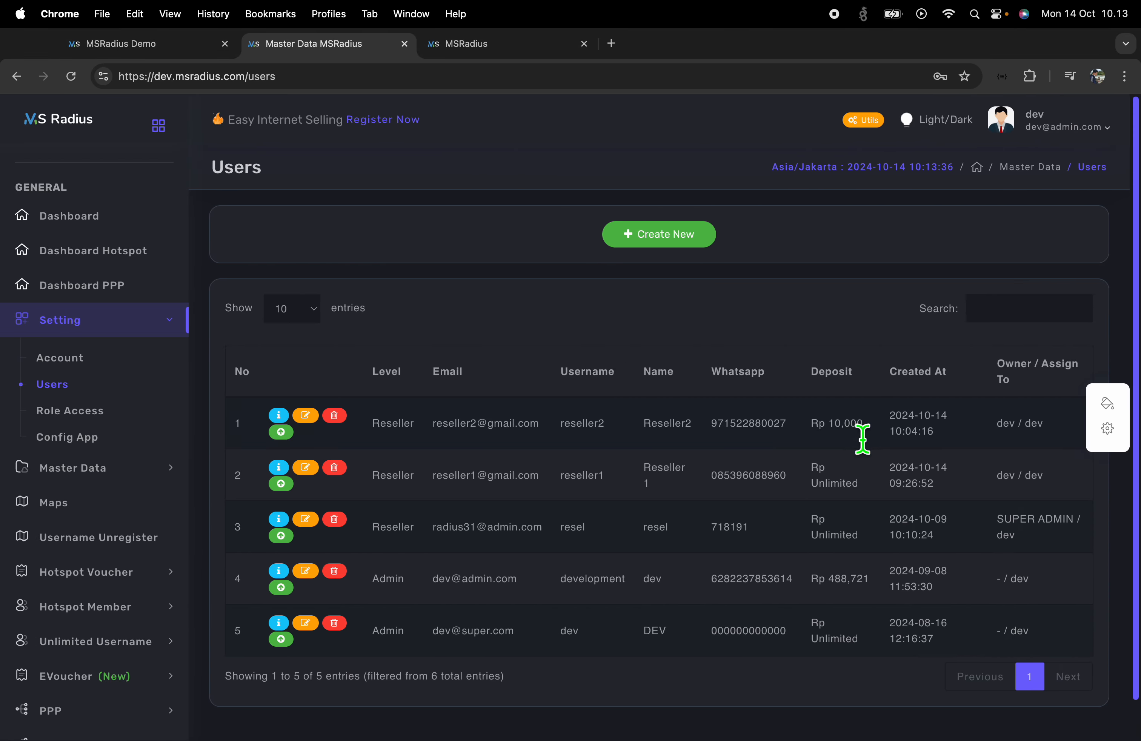
{"action": "left_click_drag", "start_coordinate": [869, 439], "coordinate": [785, 447]}
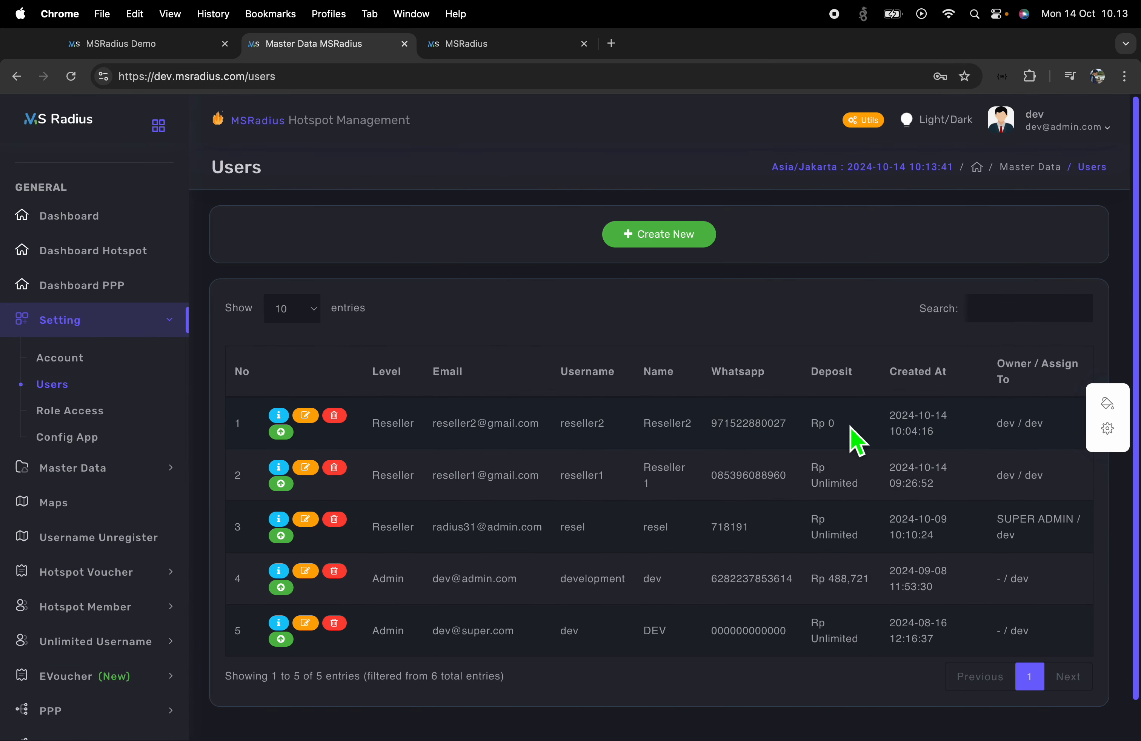
{"action": "left_click_drag", "start_coordinate": [813, 430], "coordinate": [385, 435]}
Tick the BSUER7 voucher, then bring up the Reseller role's permission settings
{"action": "key", "text": "ctrl+Right"}
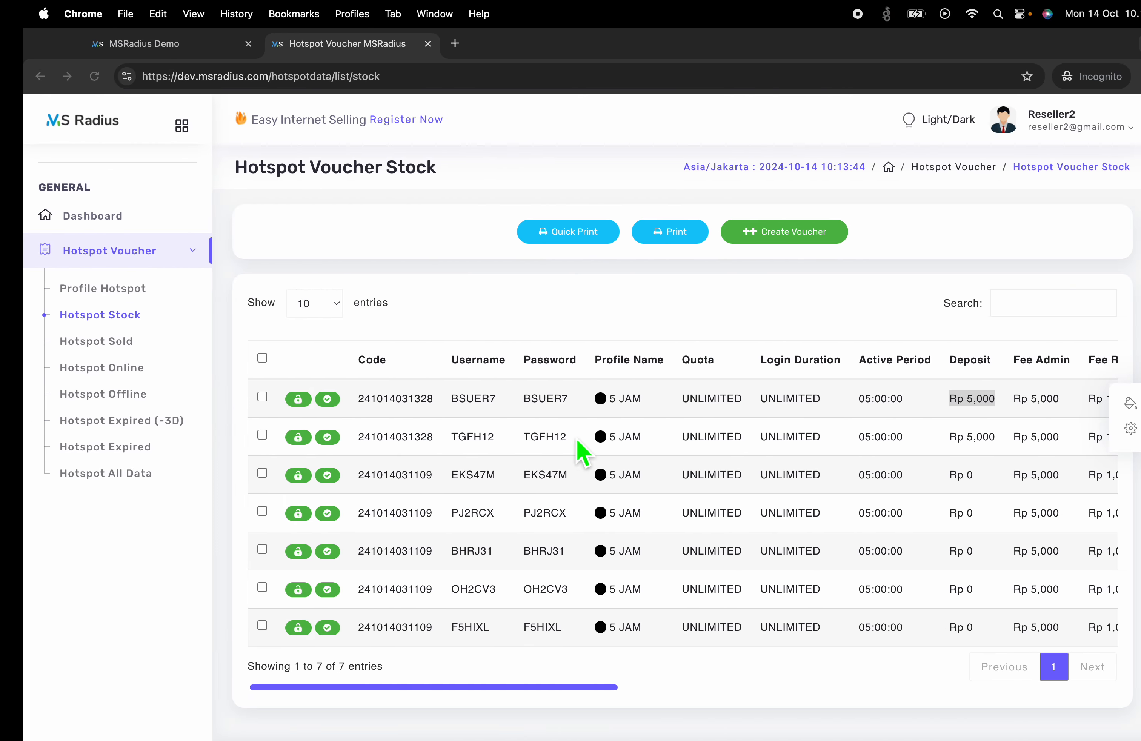
{"action": "left_click", "coordinate": [239, 397]}
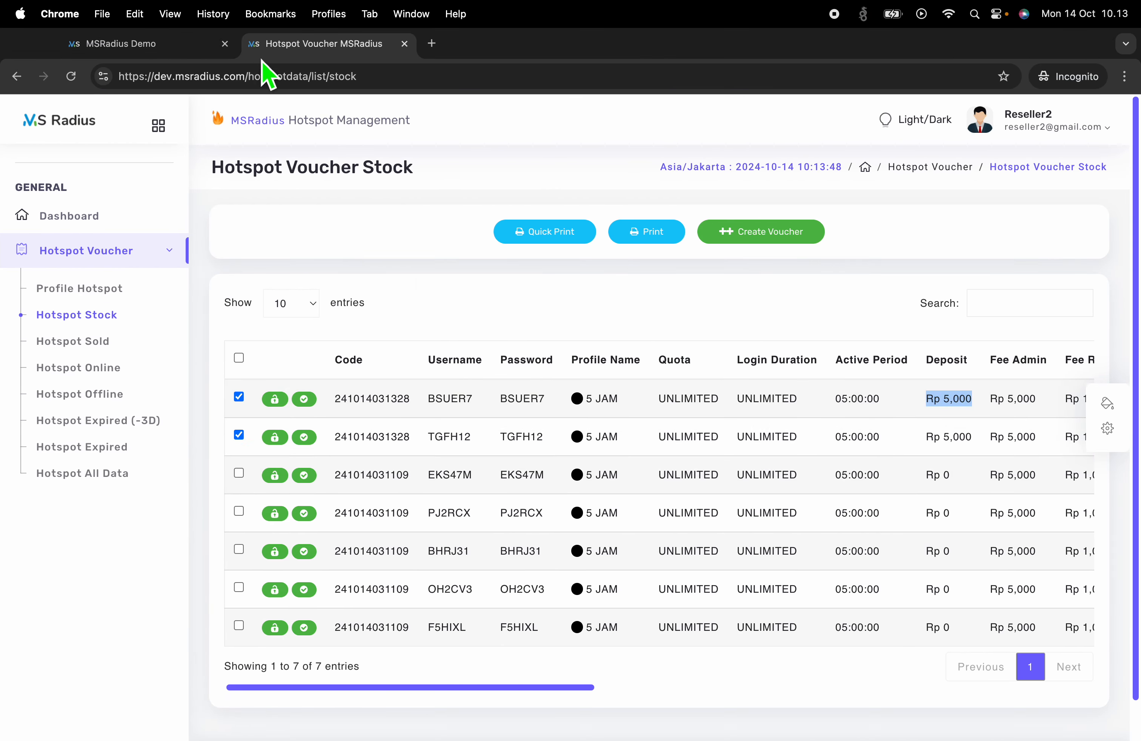
{"action": "key", "text": "ctrl+Left"}
{"action": "left_click", "coordinate": [525, 43]}
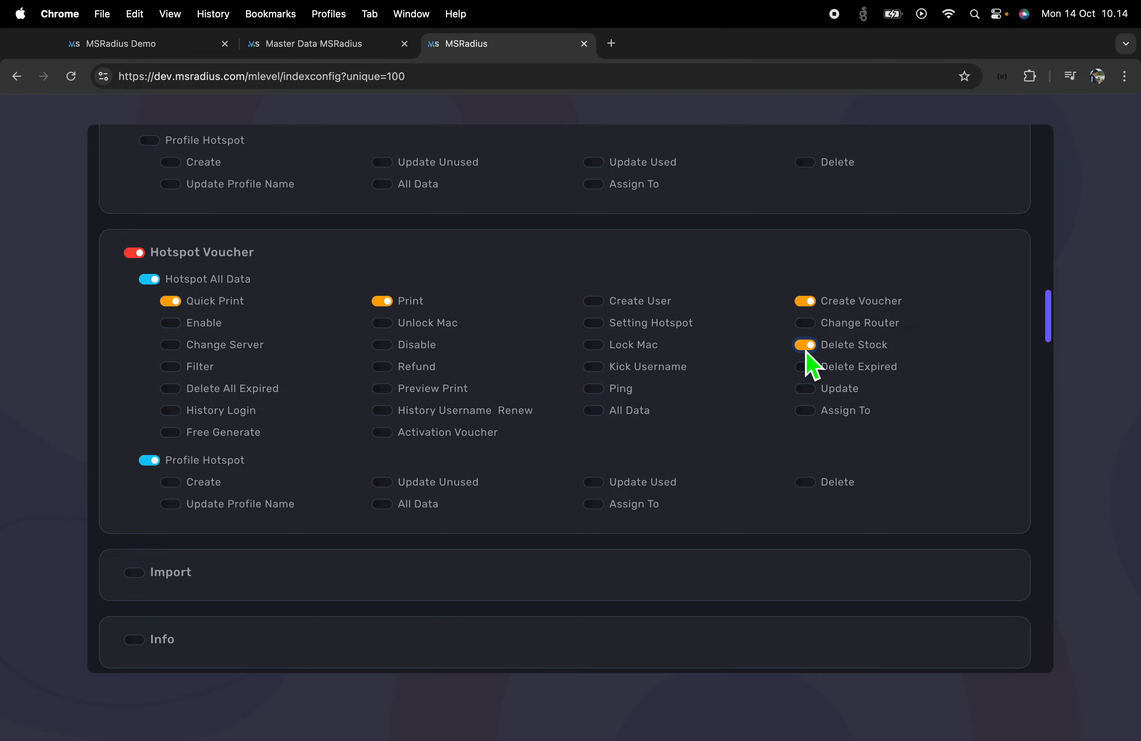
Reload Reseller2's voucher stock and delete vouchers BSUER7 and TGFH12, leaving five
{"action": "scroll", "coordinate": [884, 372], "scroll_direction": "up", "scroll_amount": 20}
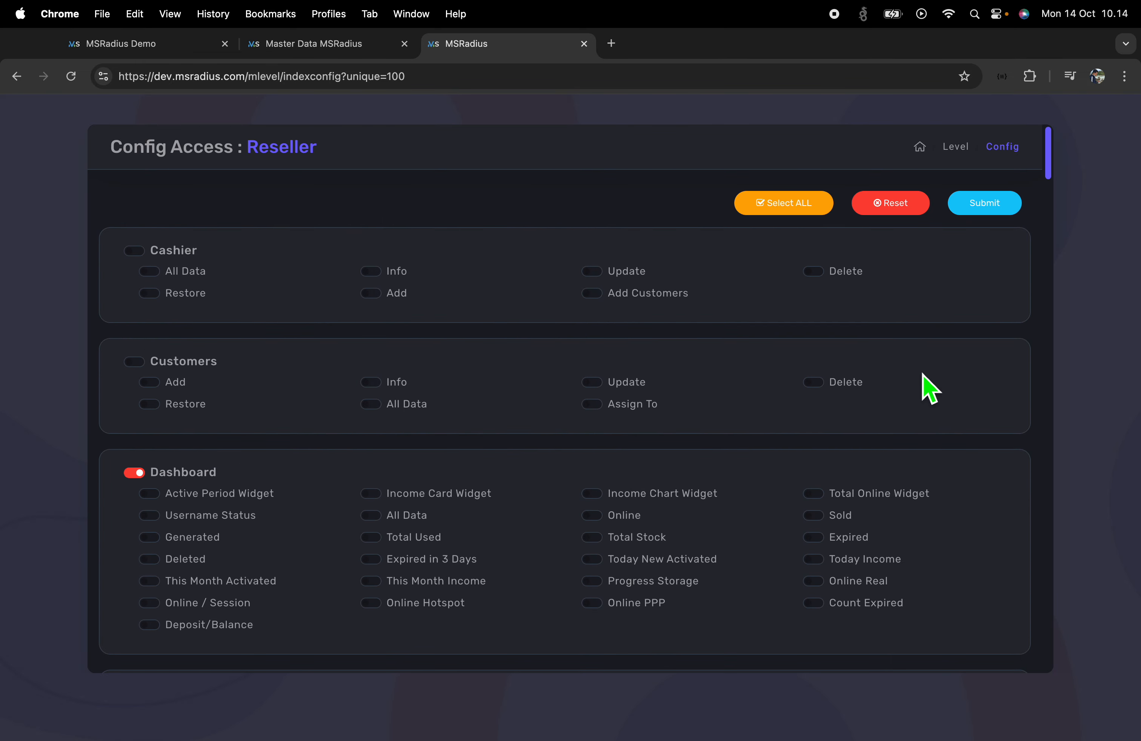
{"action": "key", "text": "ctrl+Right"}
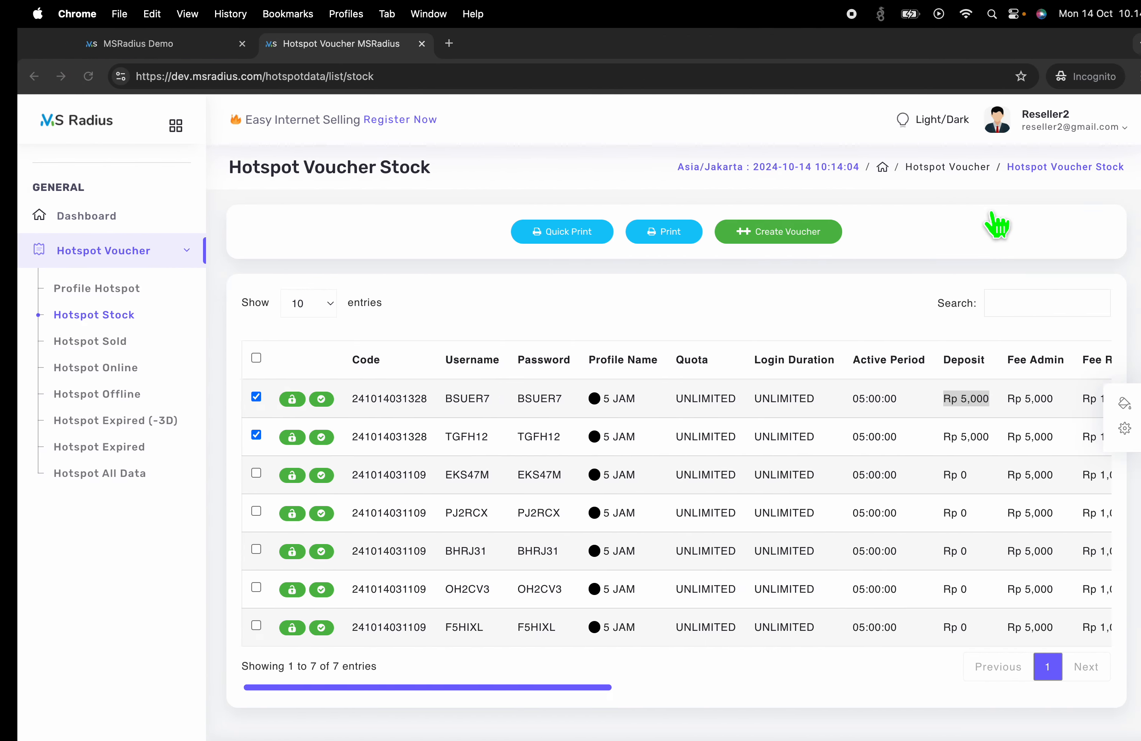
{"action": "left_click", "coordinate": [71, 76]}
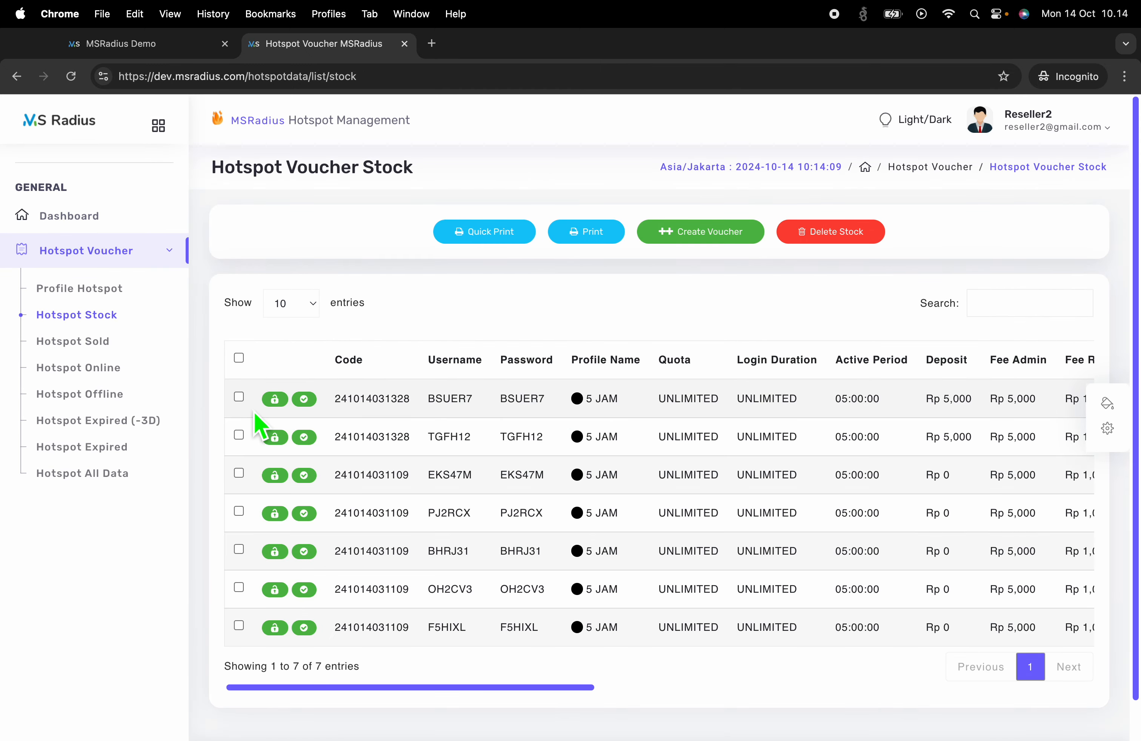
{"action": "left_click", "coordinate": [238, 396]}
{"action": "left_click", "coordinate": [239, 435]}
{"action": "left_click", "coordinate": [823, 233]}
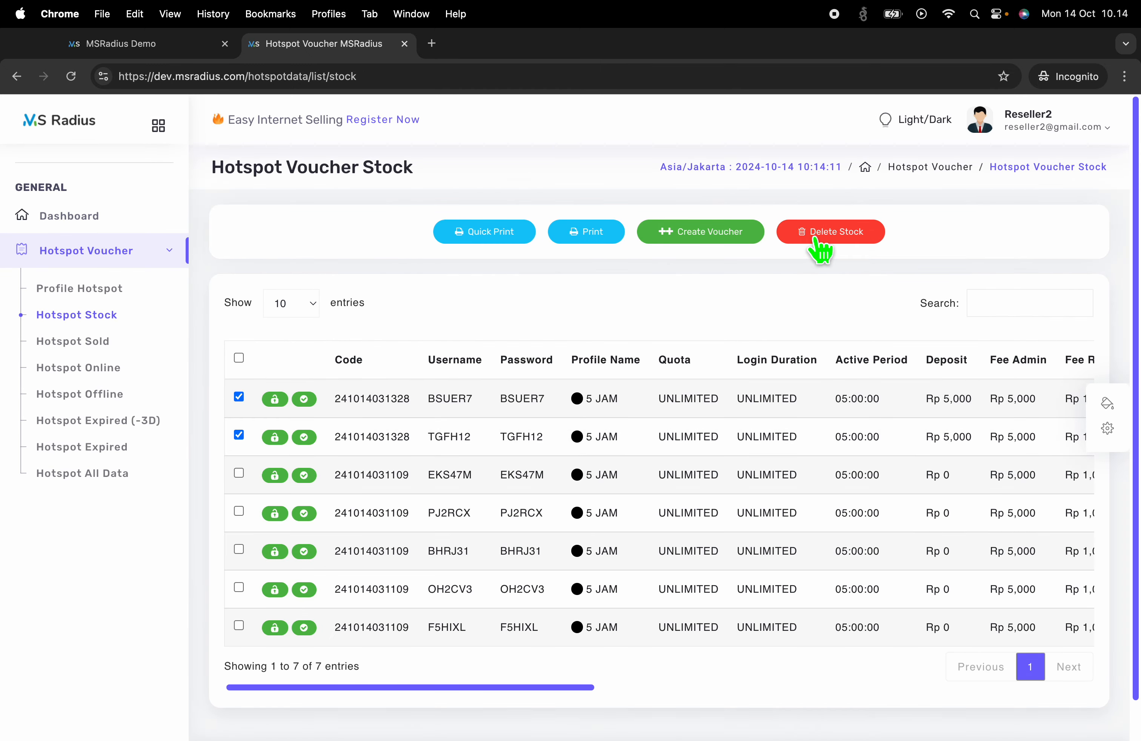
{"action": "left_click", "coordinate": [688, 238]}
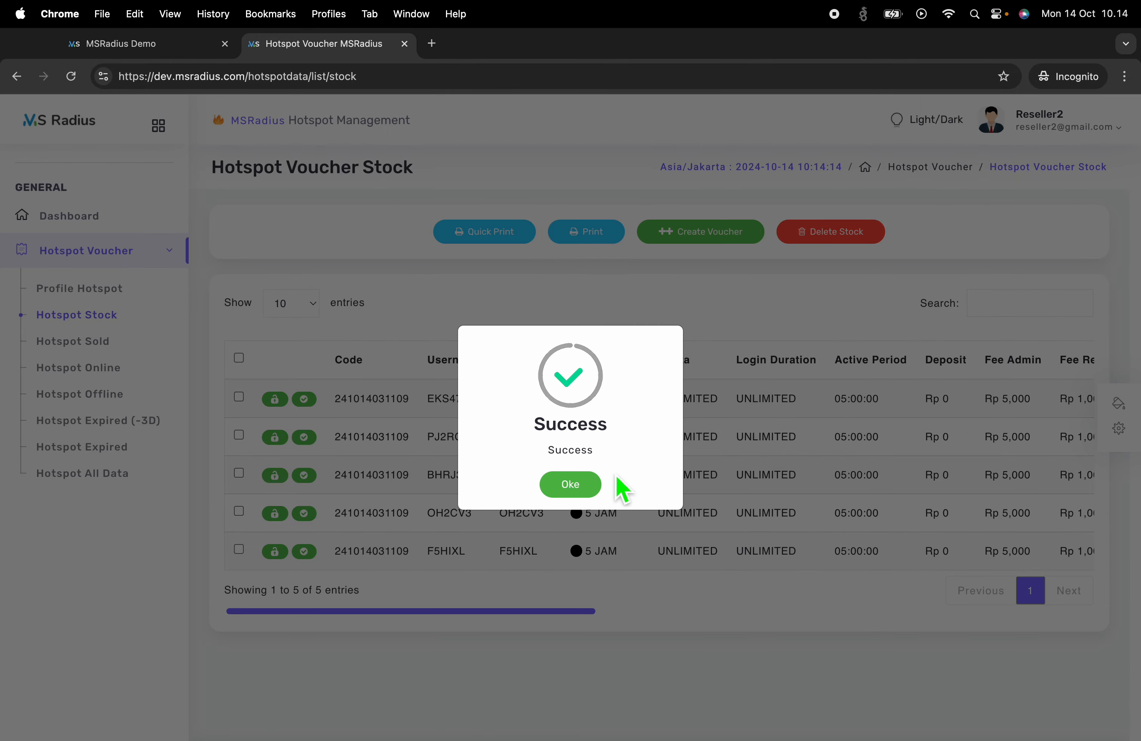
{"action": "left_click", "coordinate": [594, 479]}
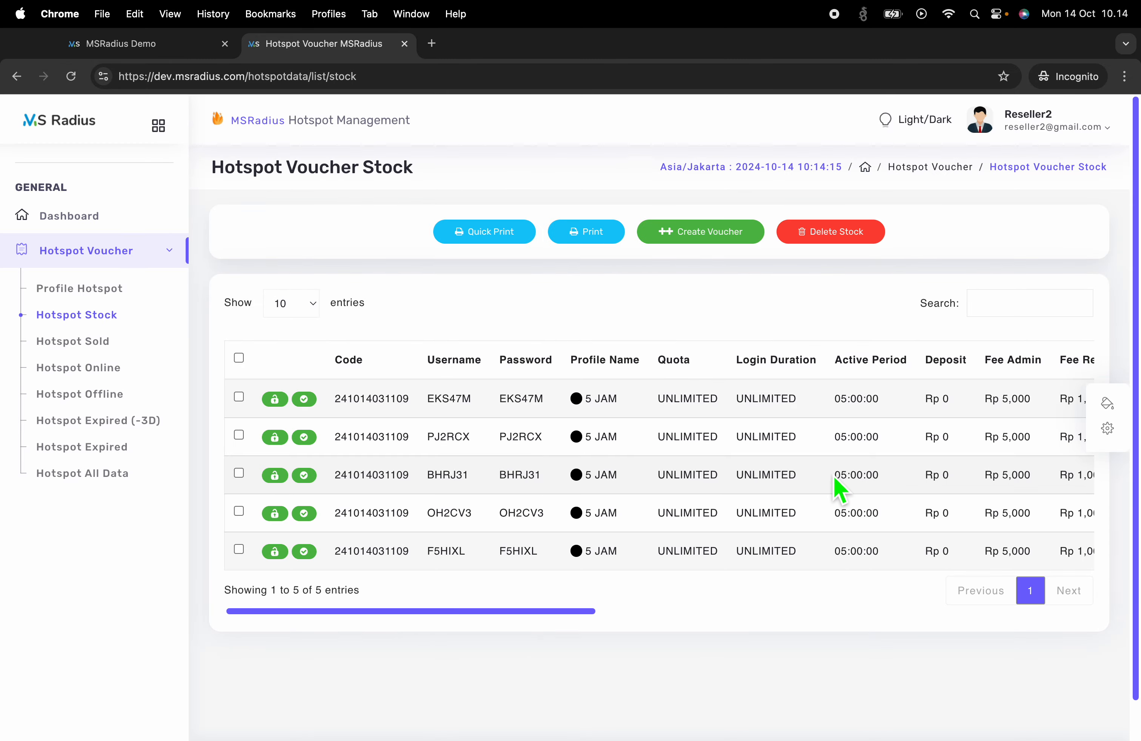
{"action": "key", "text": "ctrl+Left"}
Refresh the admin Users list to confirm Reseller2's deposit is back at Rp 10,000
{"action": "left_click", "coordinate": [279, 42]}
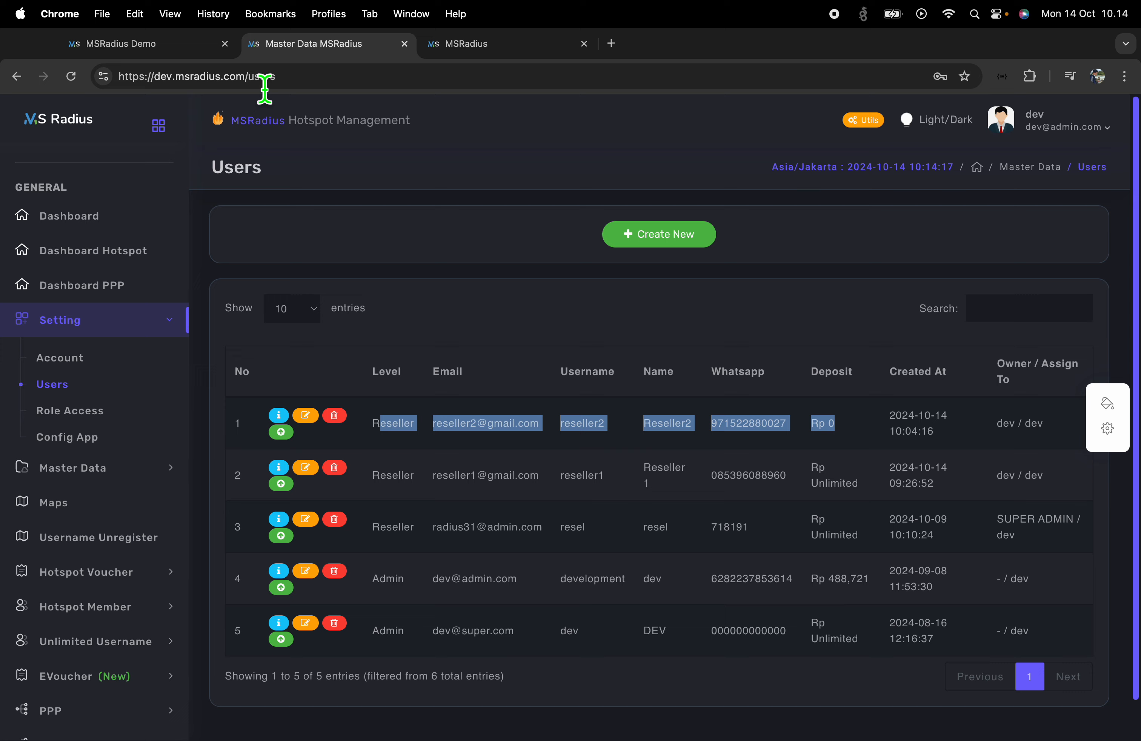
{"action": "left_click", "coordinate": [81, 81]}
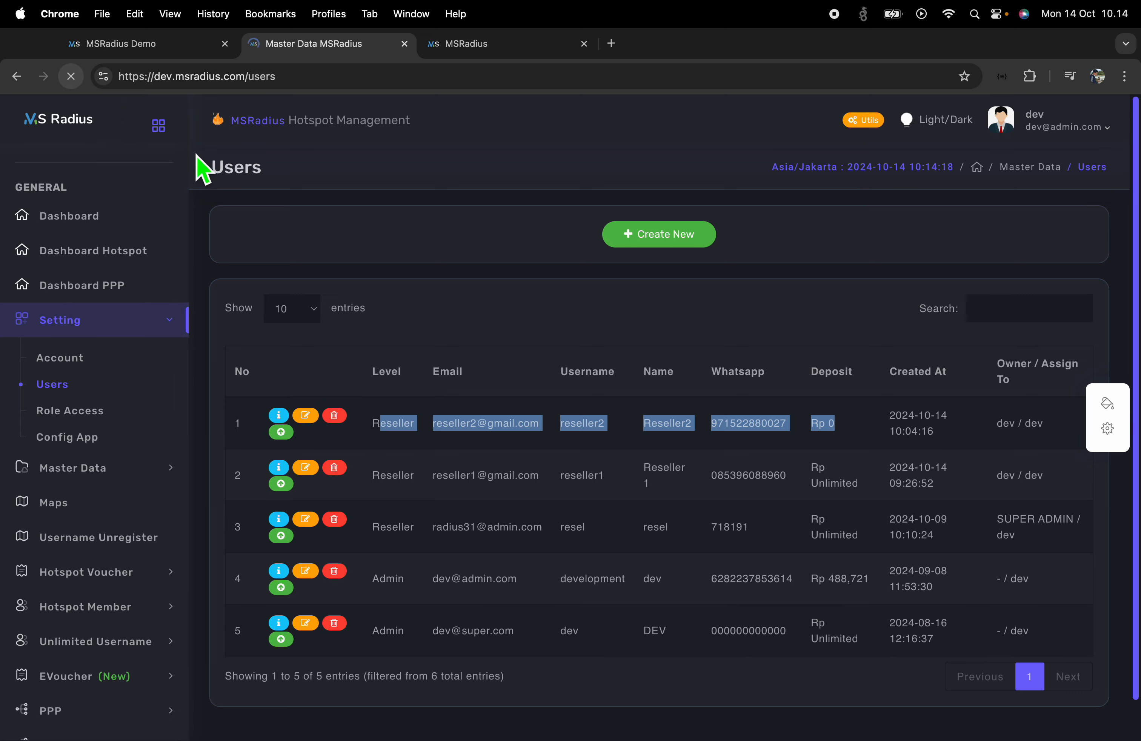
{"action": "left_click_drag", "start_coordinate": [874, 434], "coordinate": [813, 443]}
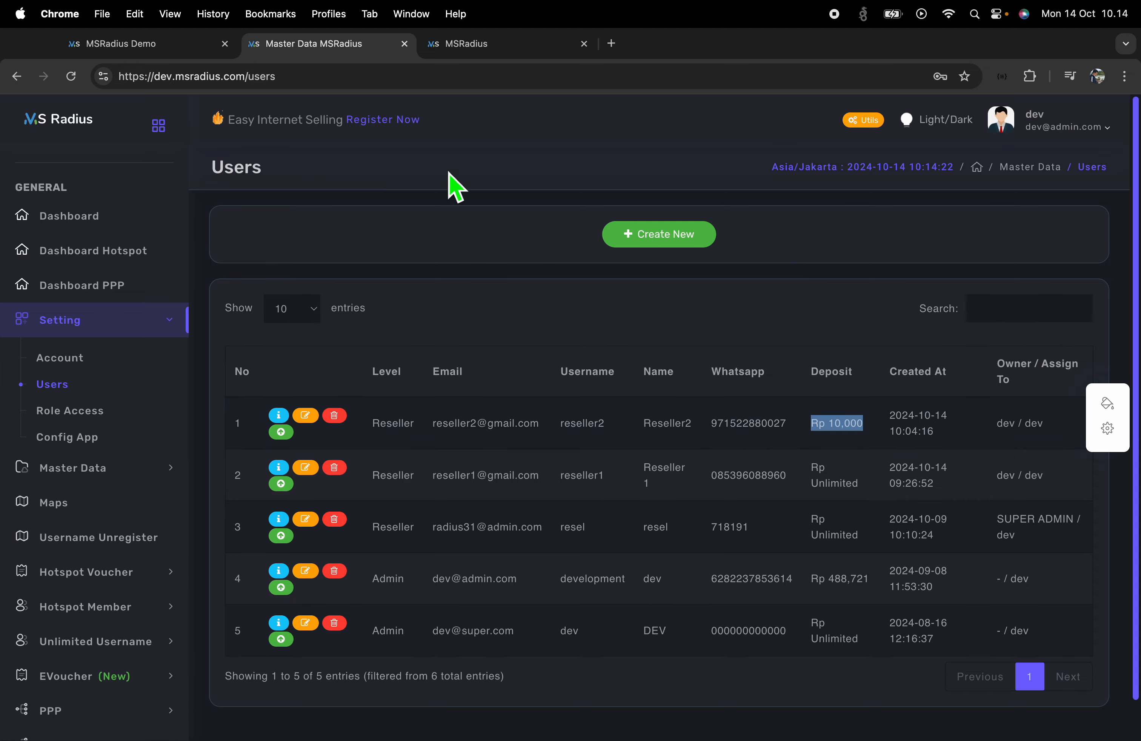
{"action": "left_click", "coordinate": [484, 45]}
{"action": "left_click", "coordinate": [320, 46]}
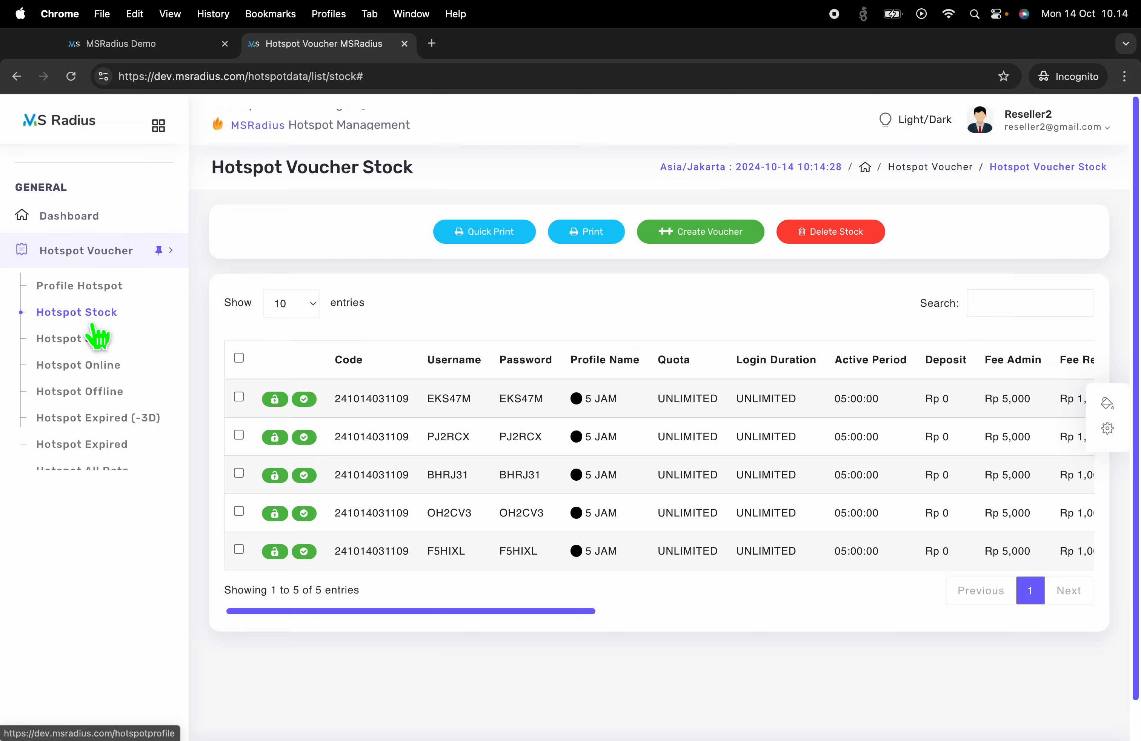
Collapse the reseller's Hotspot Voucher pages and expand the admin's Transaction menu
{"action": "left_click", "coordinate": [102, 312]}
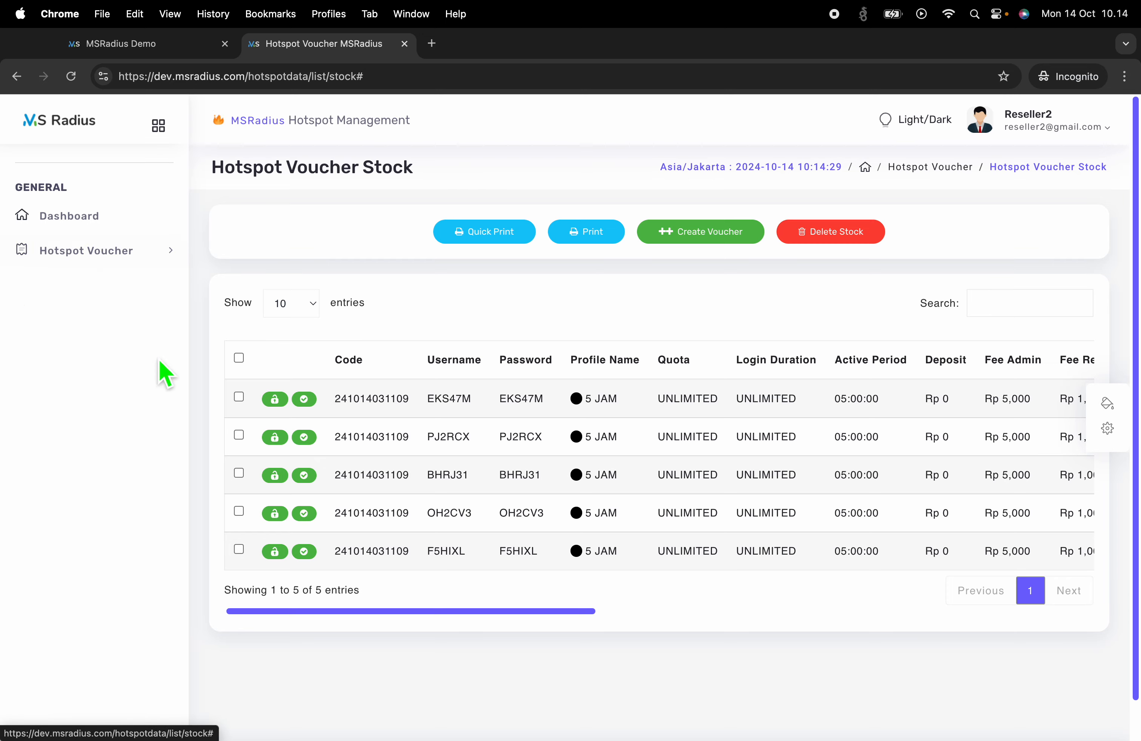
{"action": "key", "text": "ctrl+Left"}
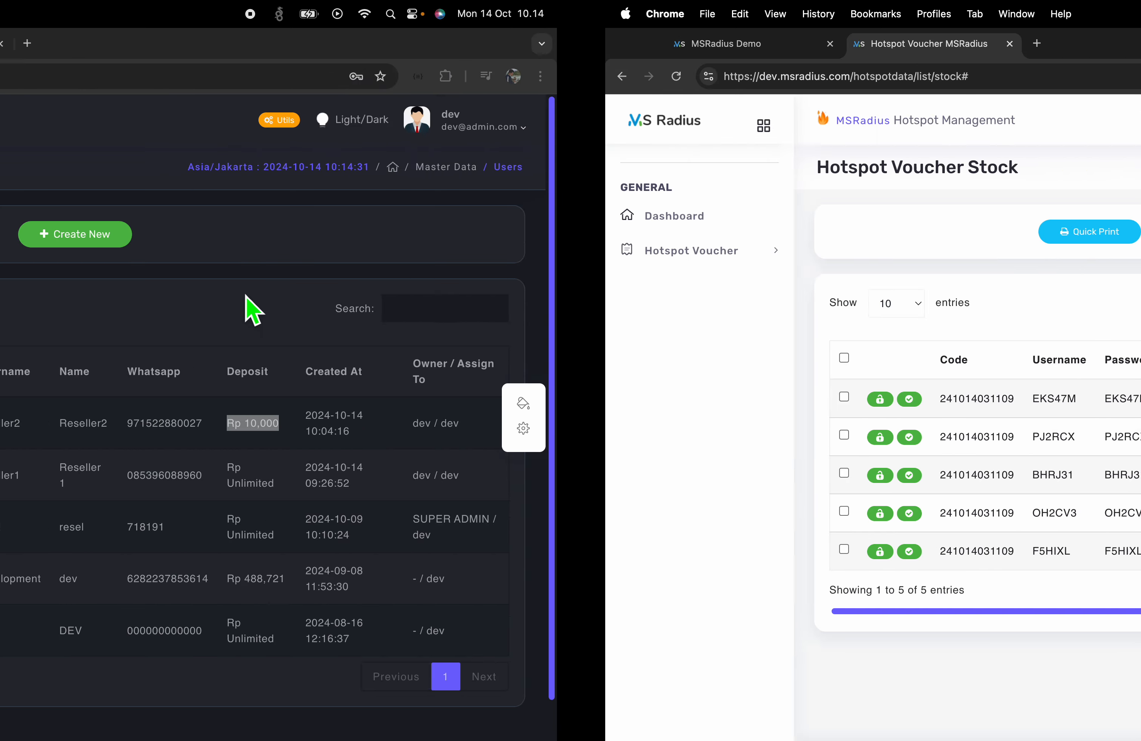
{"action": "scroll", "coordinate": [134, 481], "scroll_direction": "down", "scroll_amount": 8}
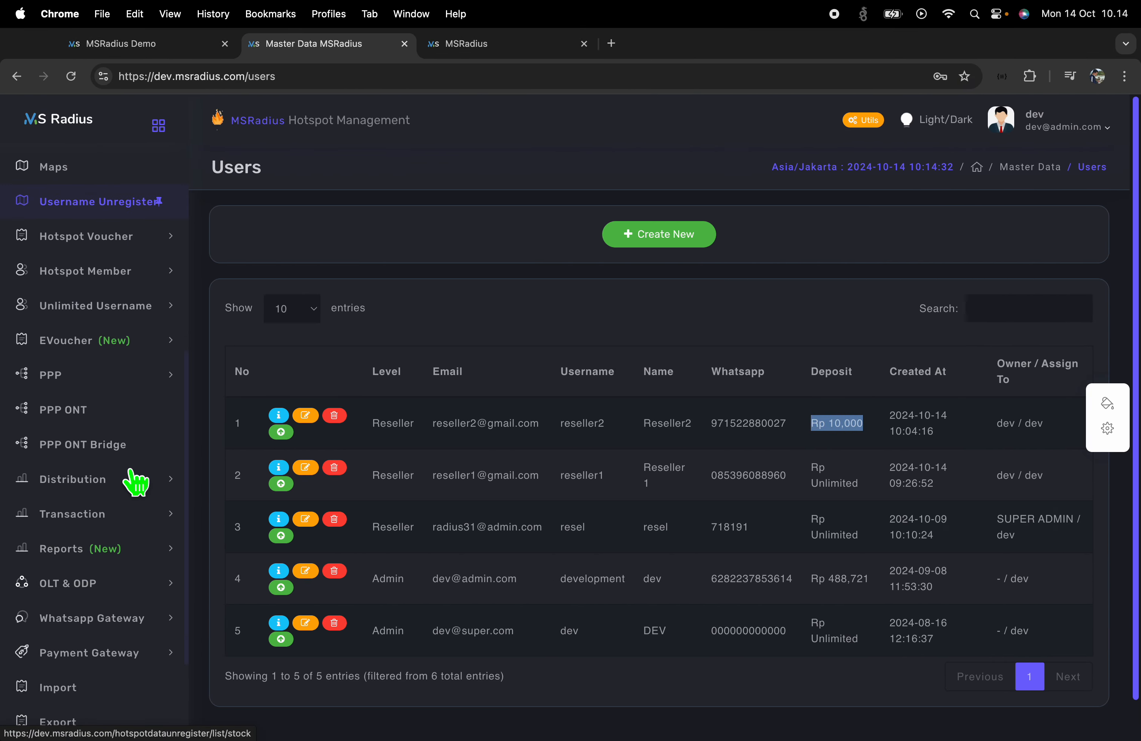
{"action": "scroll", "coordinate": [137, 481], "scroll_direction": "down", "scroll_amount": 2}
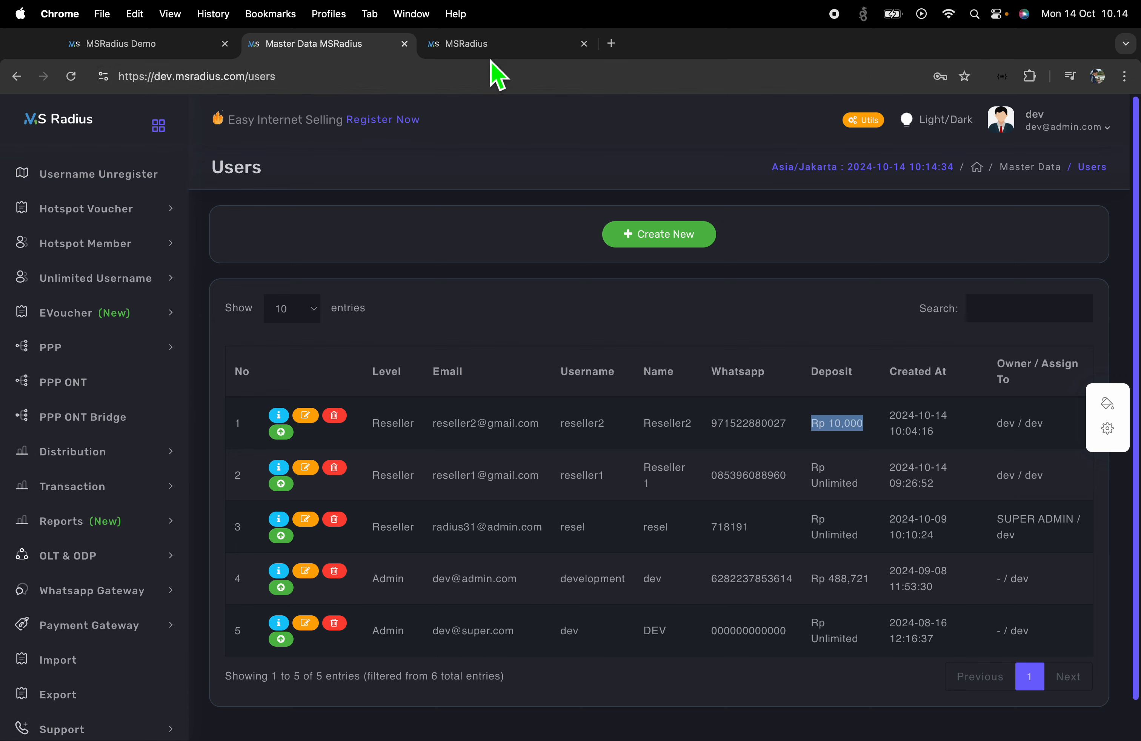
{"action": "left_click", "coordinate": [89, 488]}
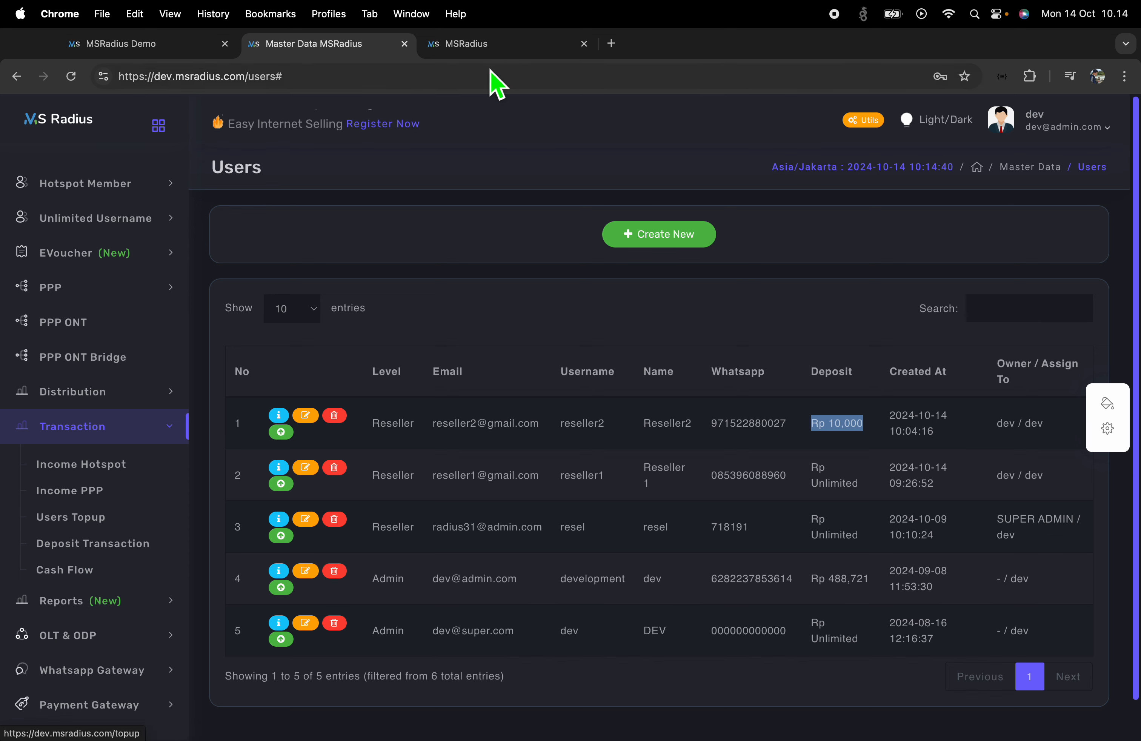
In Config Access: Reseller, enable Transaction and Deposit Transaction, then submit
{"action": "left_click", "coordinate": [486, 46]}
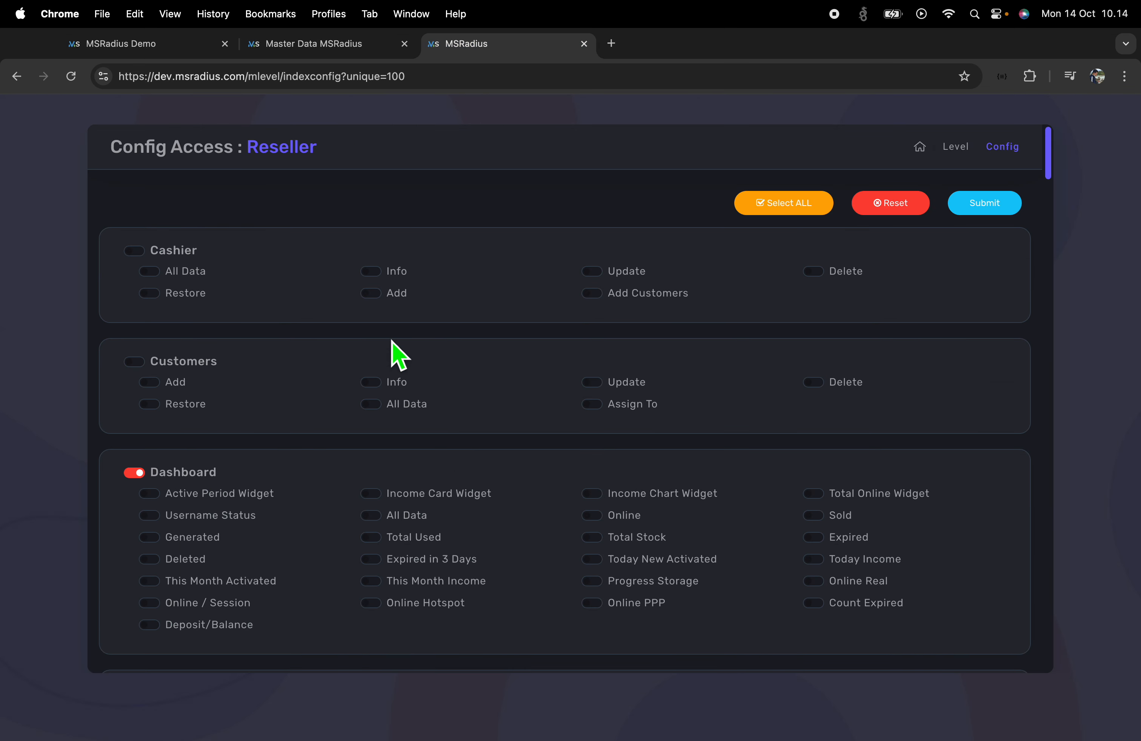
{"action": "key", "text": "super+f"}
{"action": "type", "text": "Trans"}
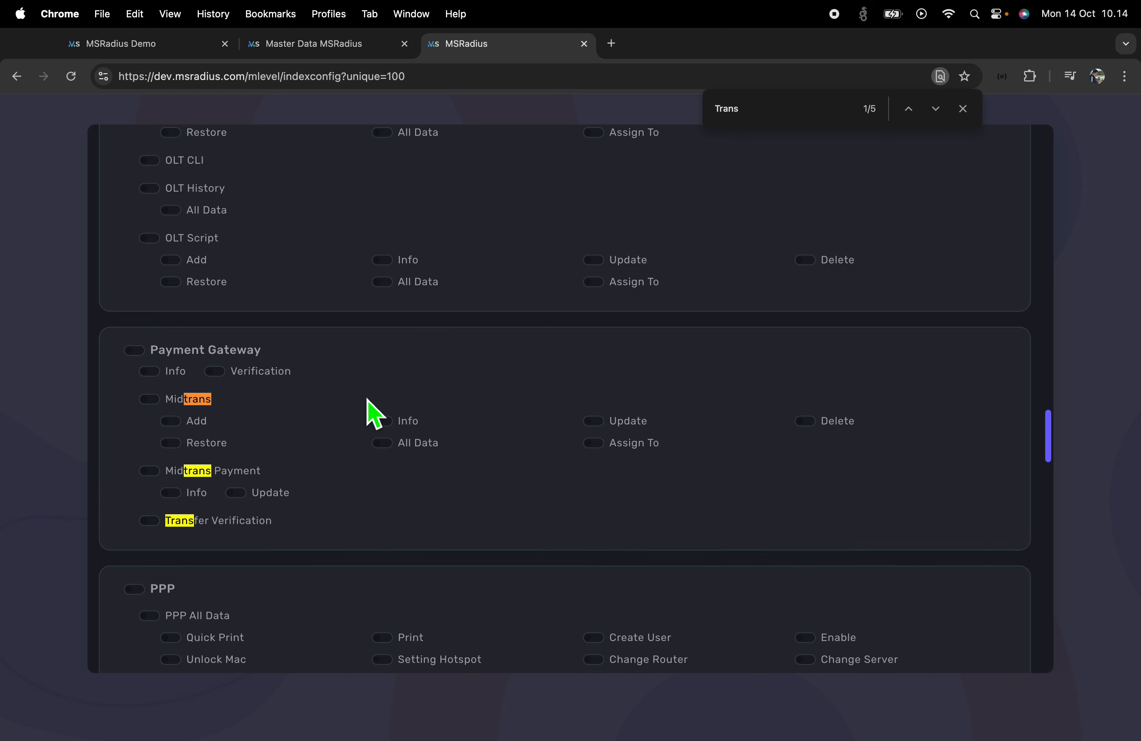
{"action": "type", "text": "a"}
{"action": "scroll", "coordinate": [385, 409], "scroll_direction": "down", "scroll_amount": 2}
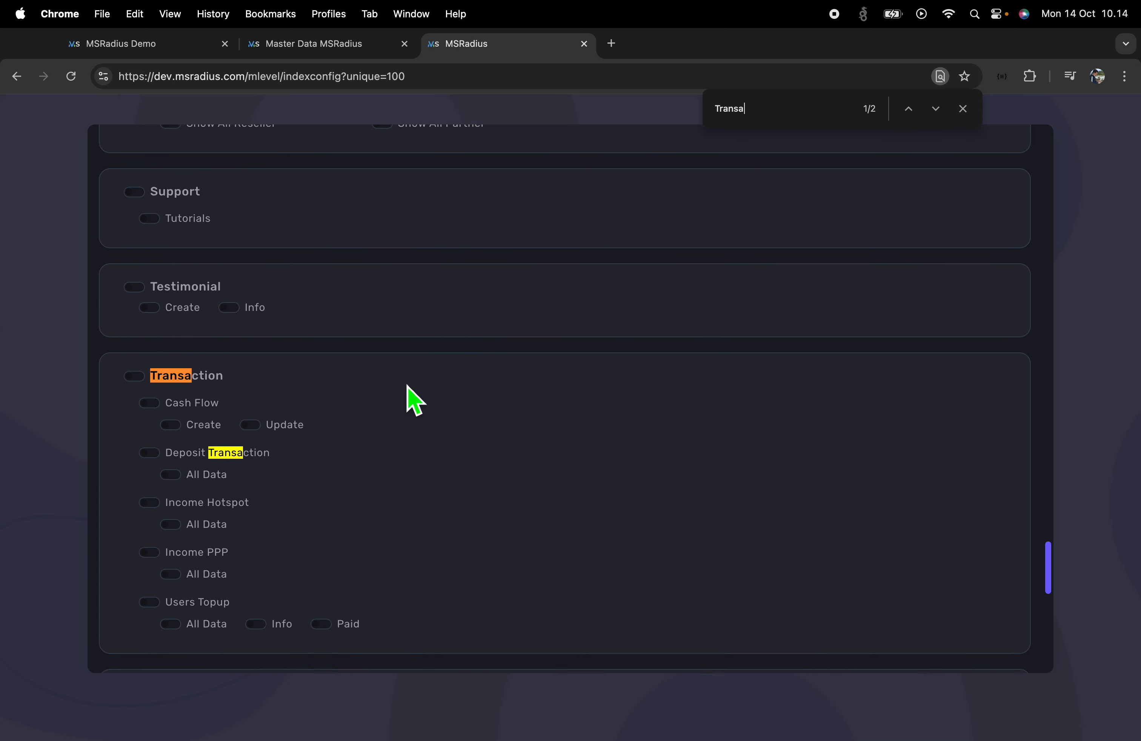
{"action": "scroll", "coordinate": [201, 475], "scroll_direction": "down", "scroll_amount": 1}
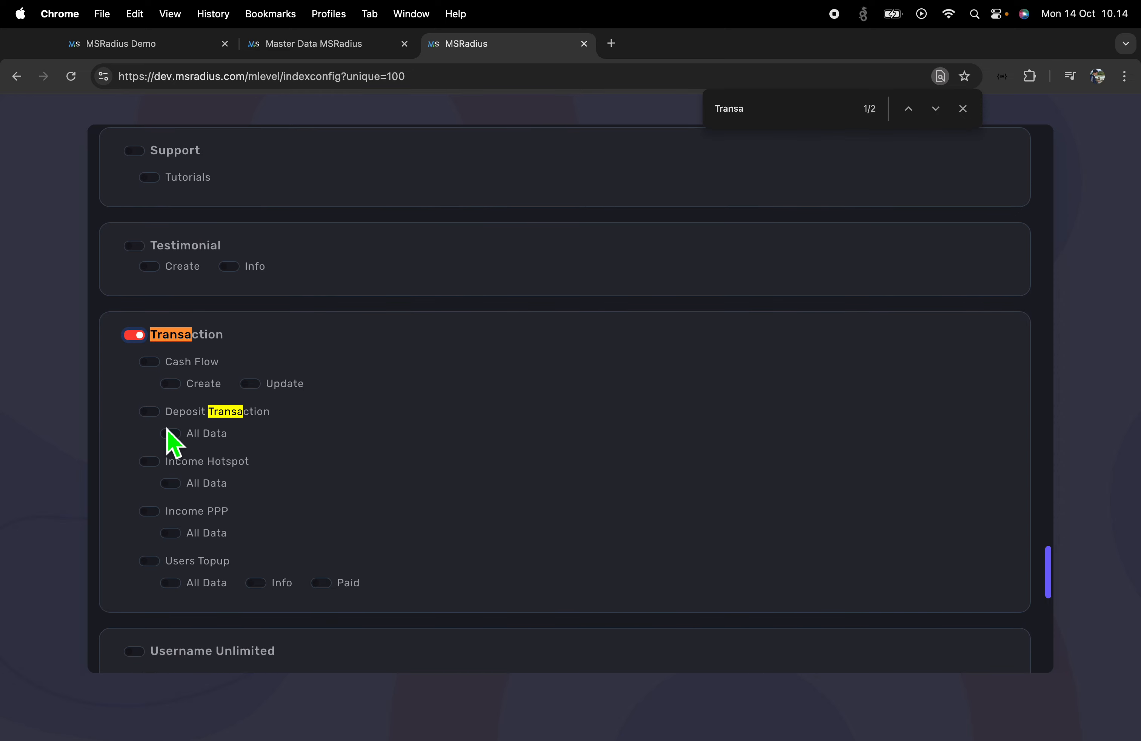
{"action": "left_click", "coordinate": [151, 412]}
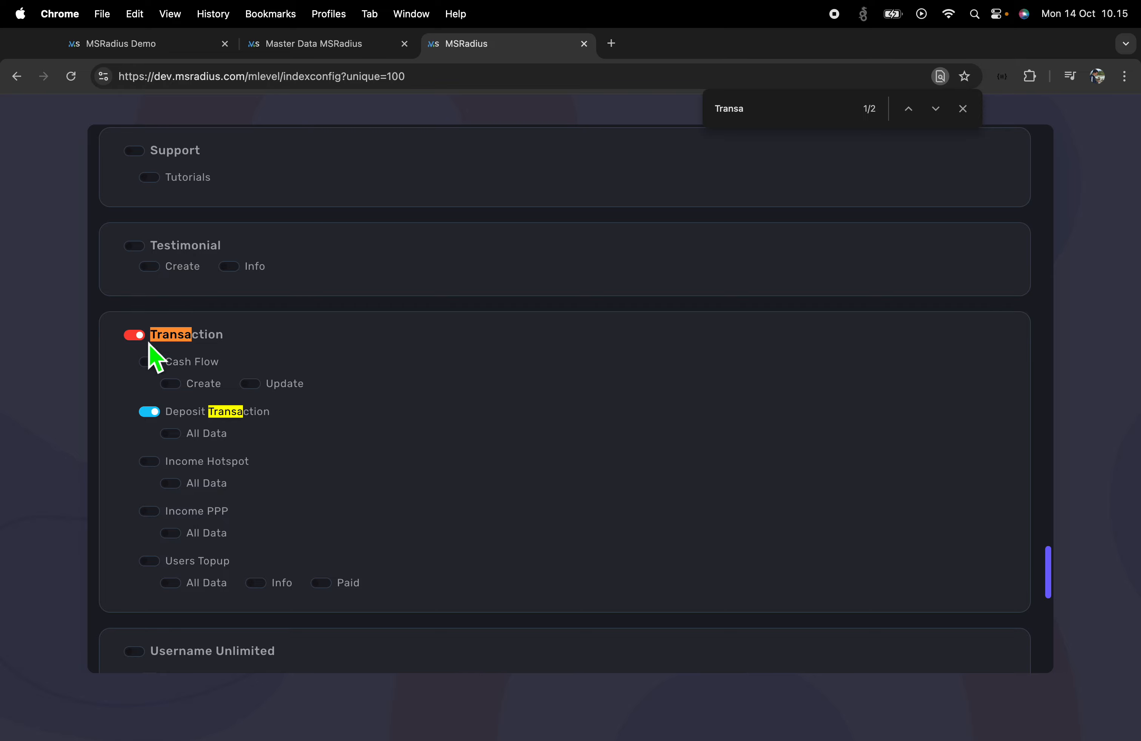
{"action": "scroll", "coordinate": [712, 650], "scroll_direction": "up", "scroll_amount": 15}
{"action": "left_click", "coordinate": [967, 207]}
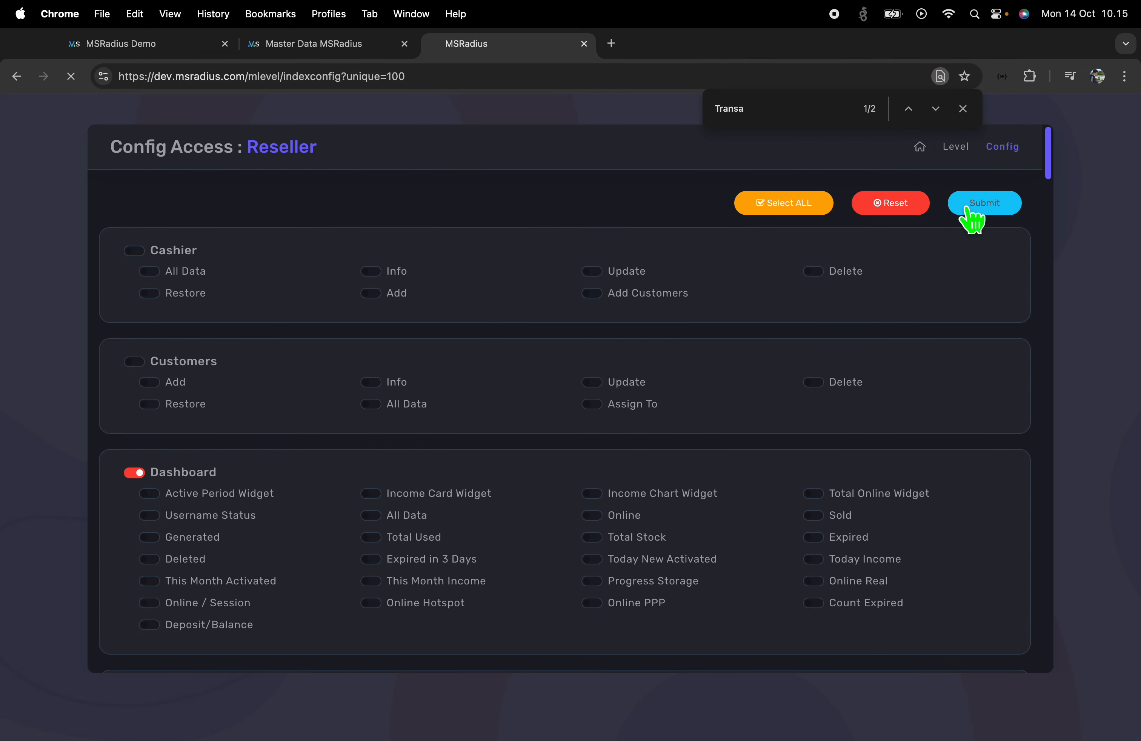
{"action": "key", "text": "ctrl+Right"}
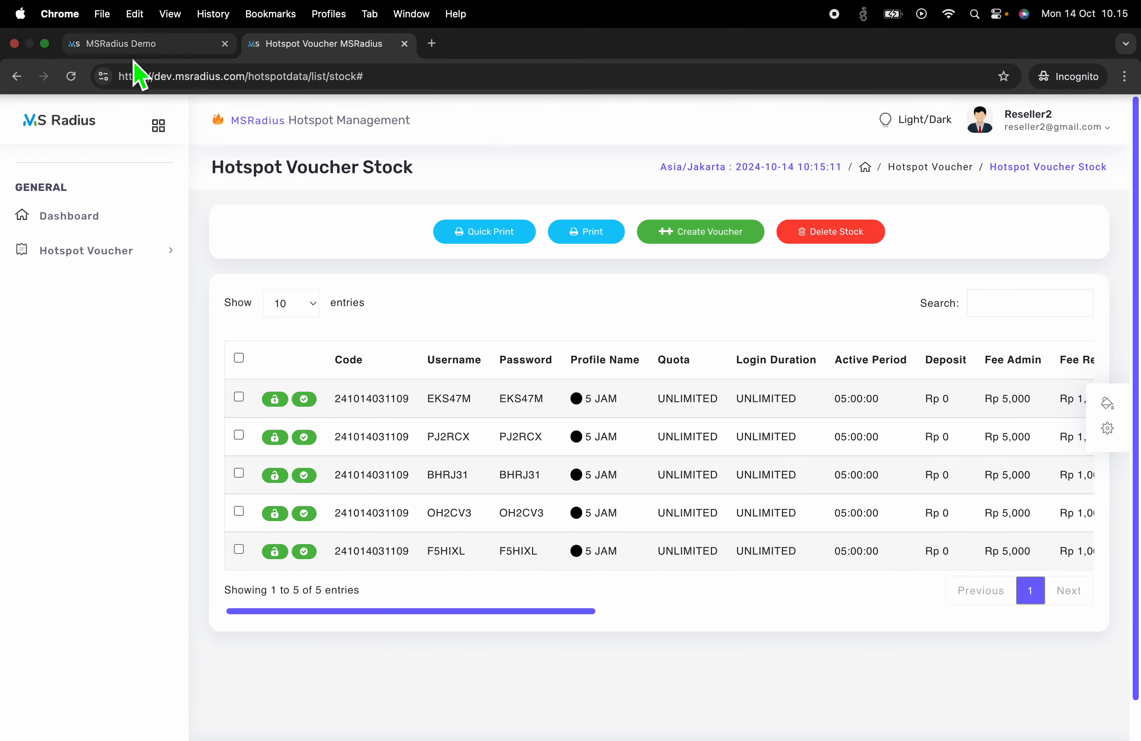
{"action": "left_click", "coordinate": [72, 76]}
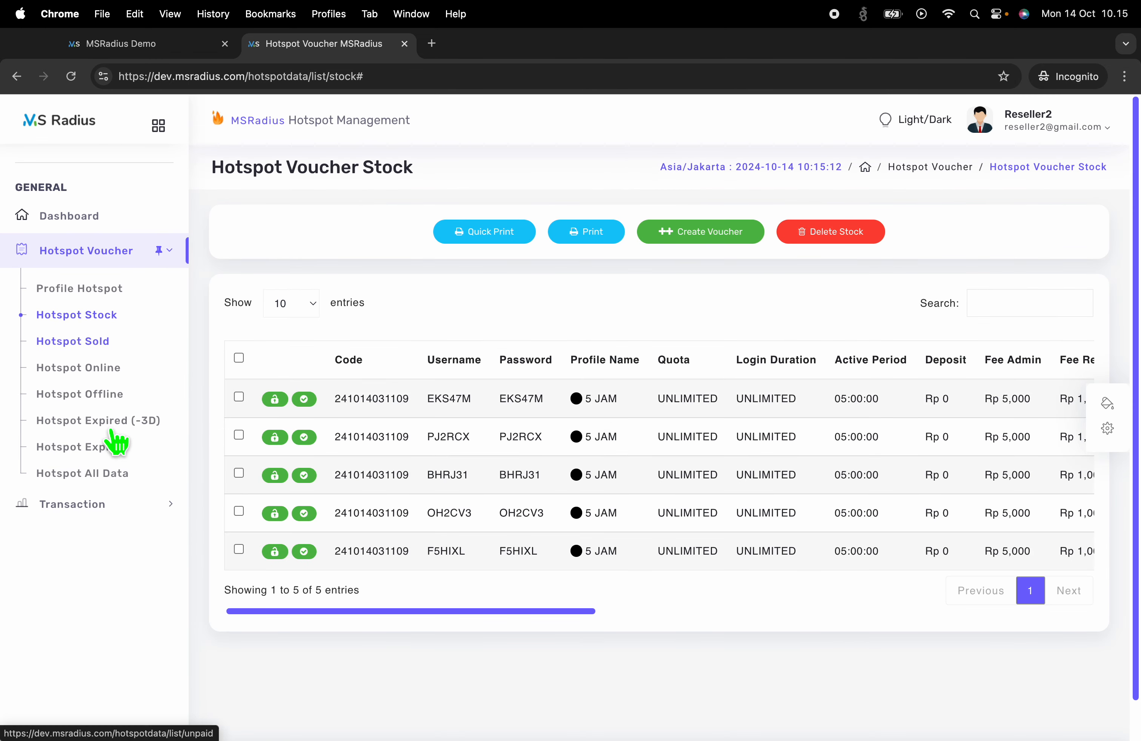
{"action": "left_click", "coordinate": [94, 502]}
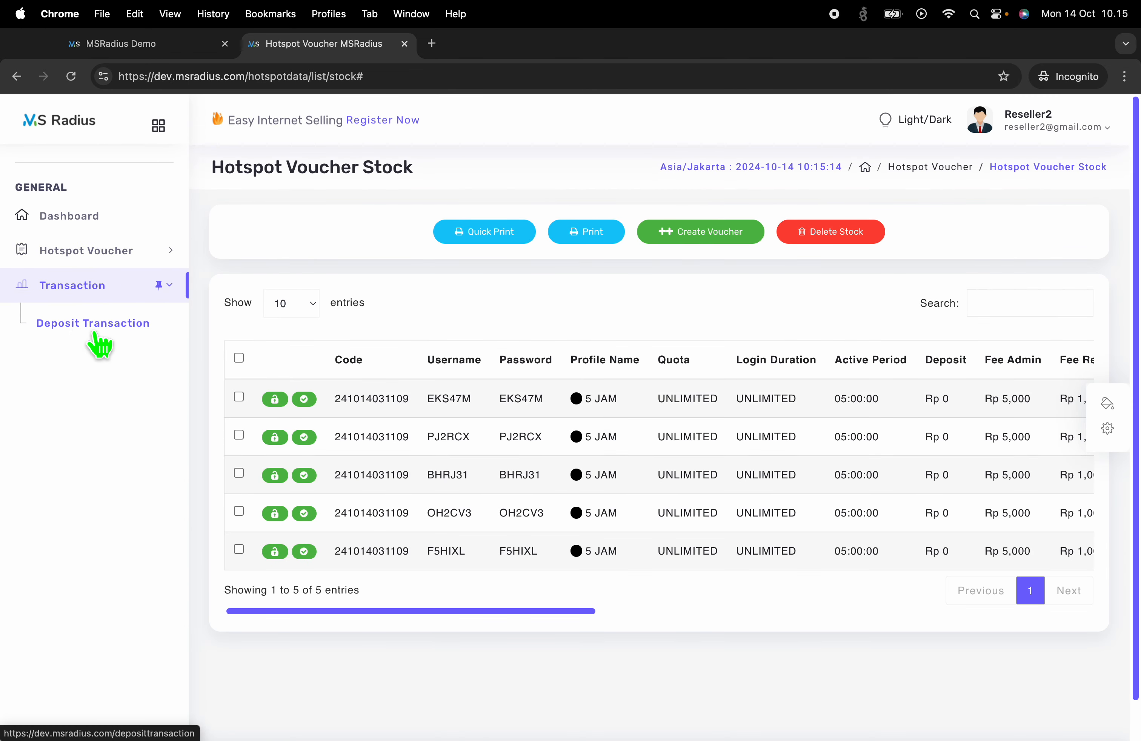
{"action": "left_click", "coordinate": [98, 343]}
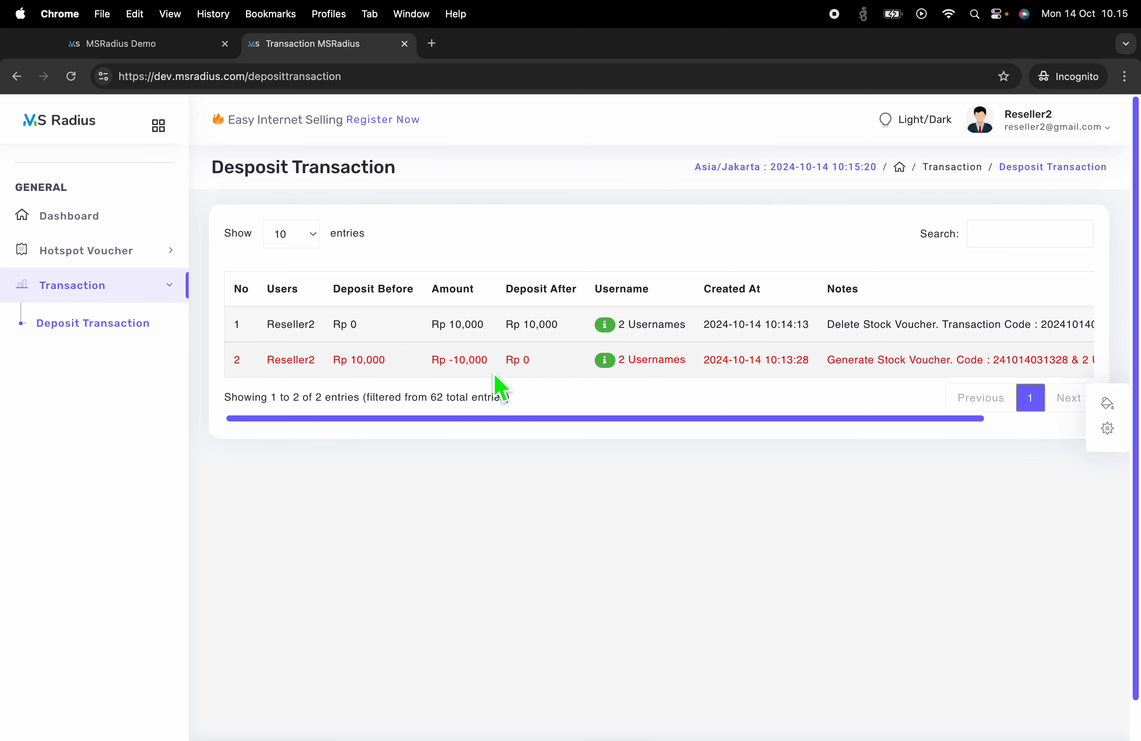
{"action": "scroll", "coordinate": [499, 387], "scroll_direction": "down", "scroll_amount": 1}
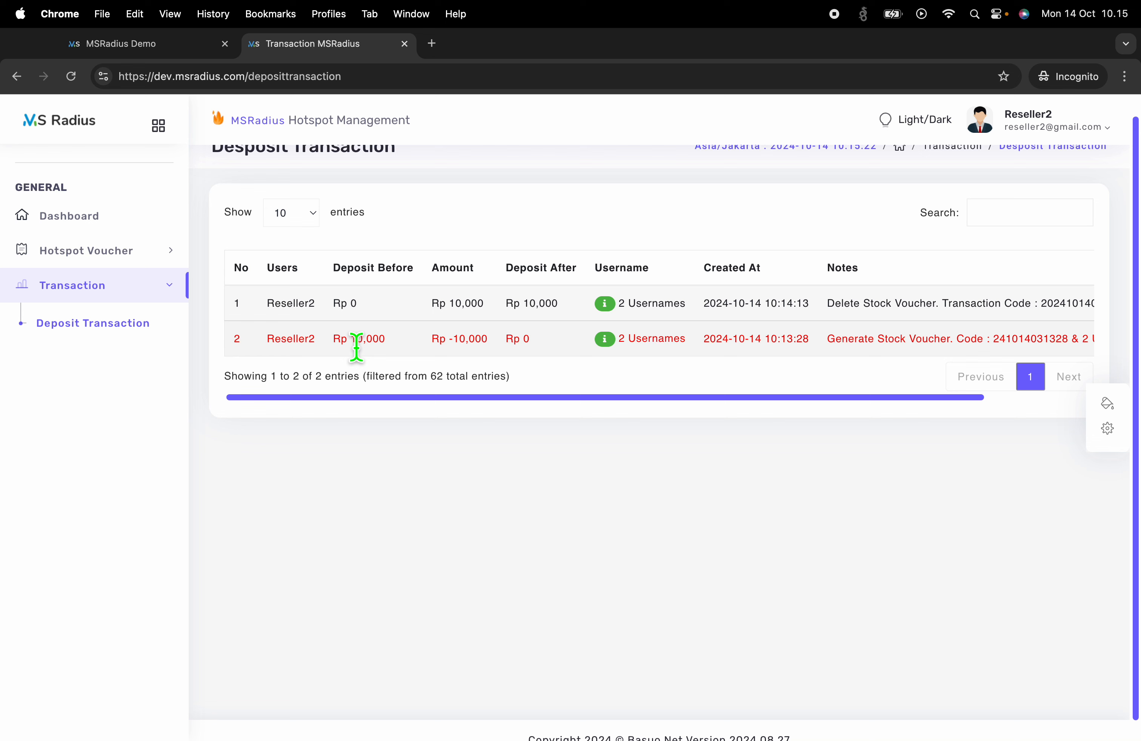
{"action": "left_click_drag", "start_coordinate": [354, 347], "coordinate": [407, 347]}
{"action": "left_click", "coordinate": [376, 352]}
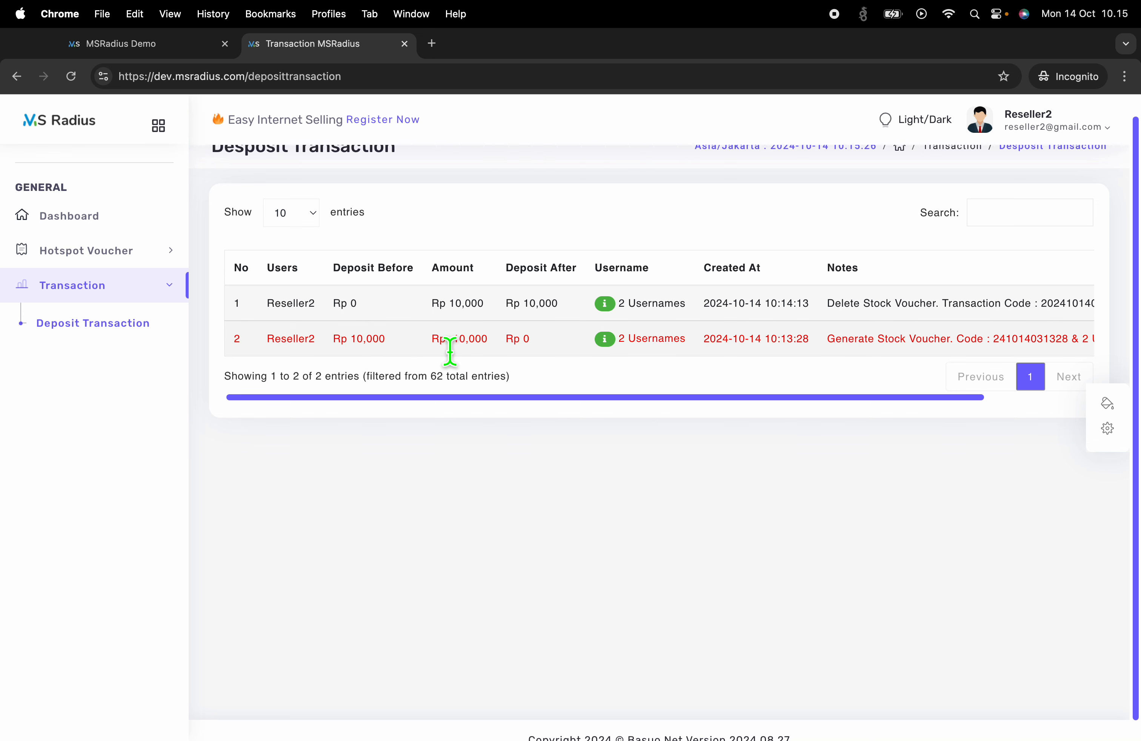
{"action": "left_click_drag", "start_coordinate": [455, 351], "coordinate": [515, 356]}
{"action": "left_click", "coordinate": [511, 356]}
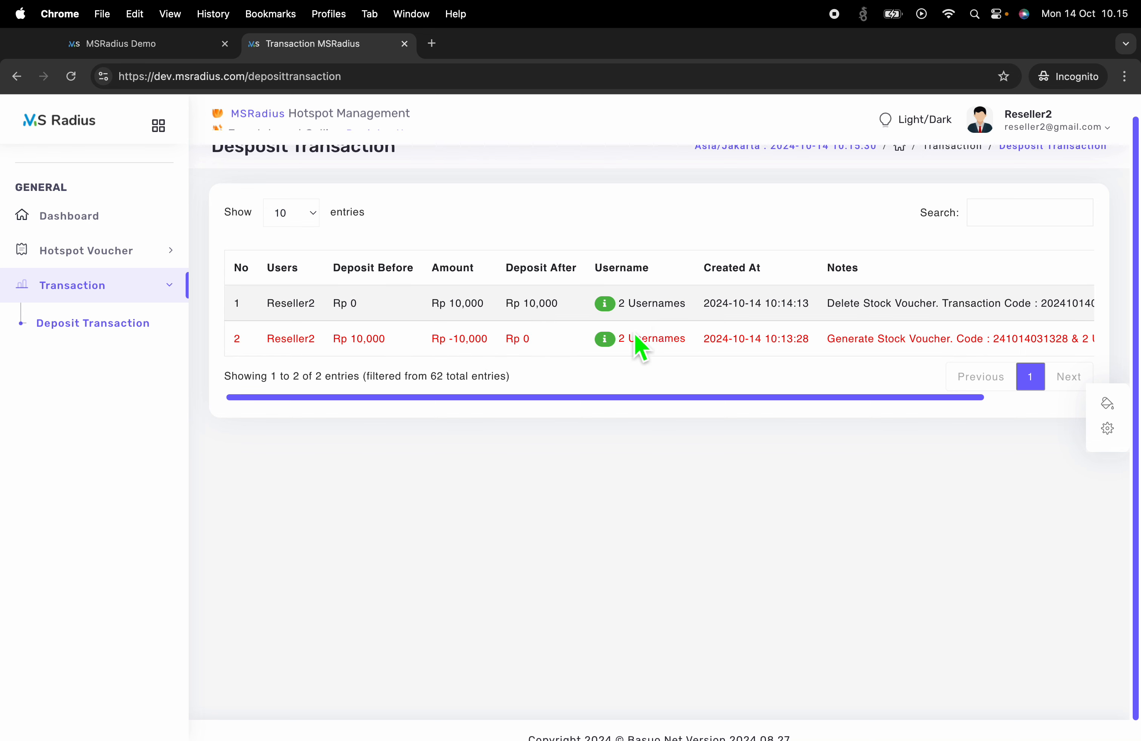
{"action": "left_click_drag", "start_coordinate": [827, 308], "coordinate": [942, 315]}
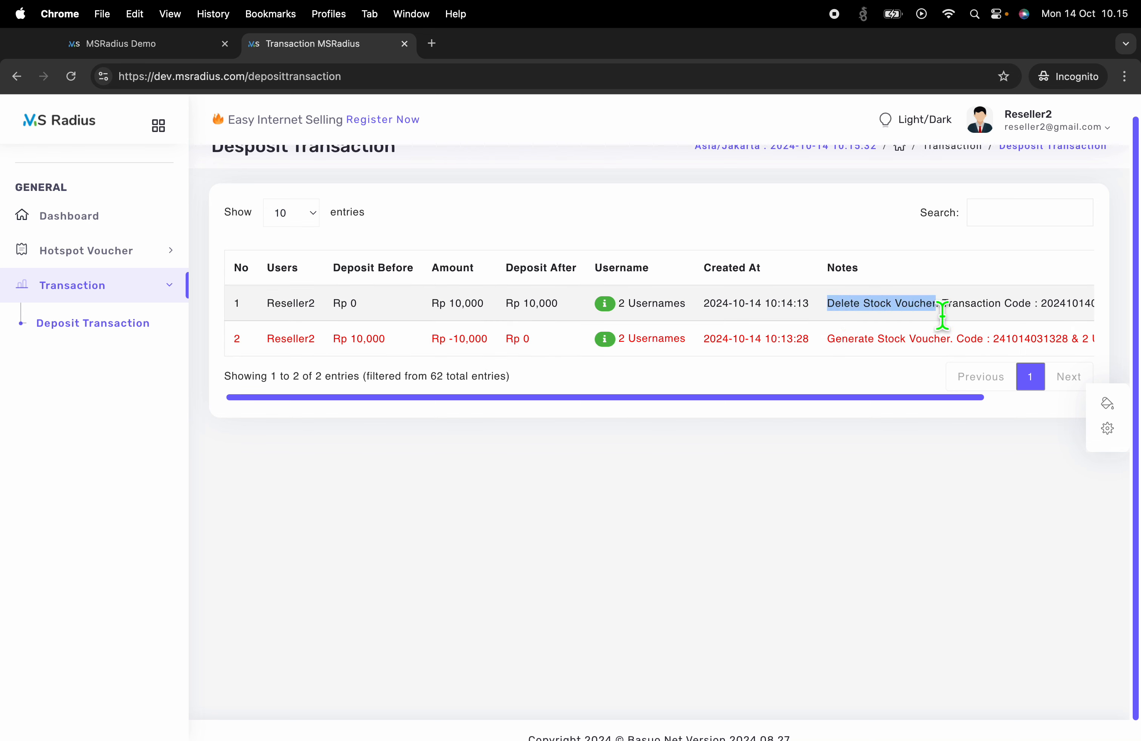
{"action": "left_click_drag", "start_coordinate": [335, 307], "coordinate": [561, 313]}
{"action": "left_click", "coordinate": [440, 312]}
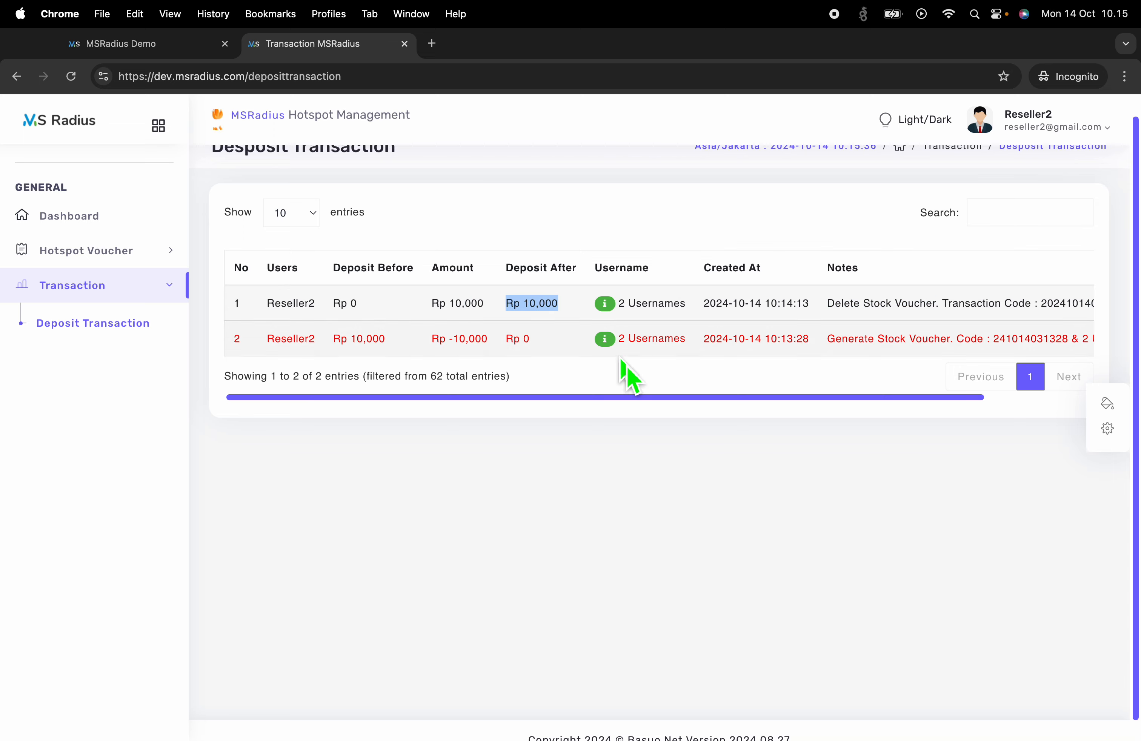
{"action": "left_click", "coordinate": [605, 306]}
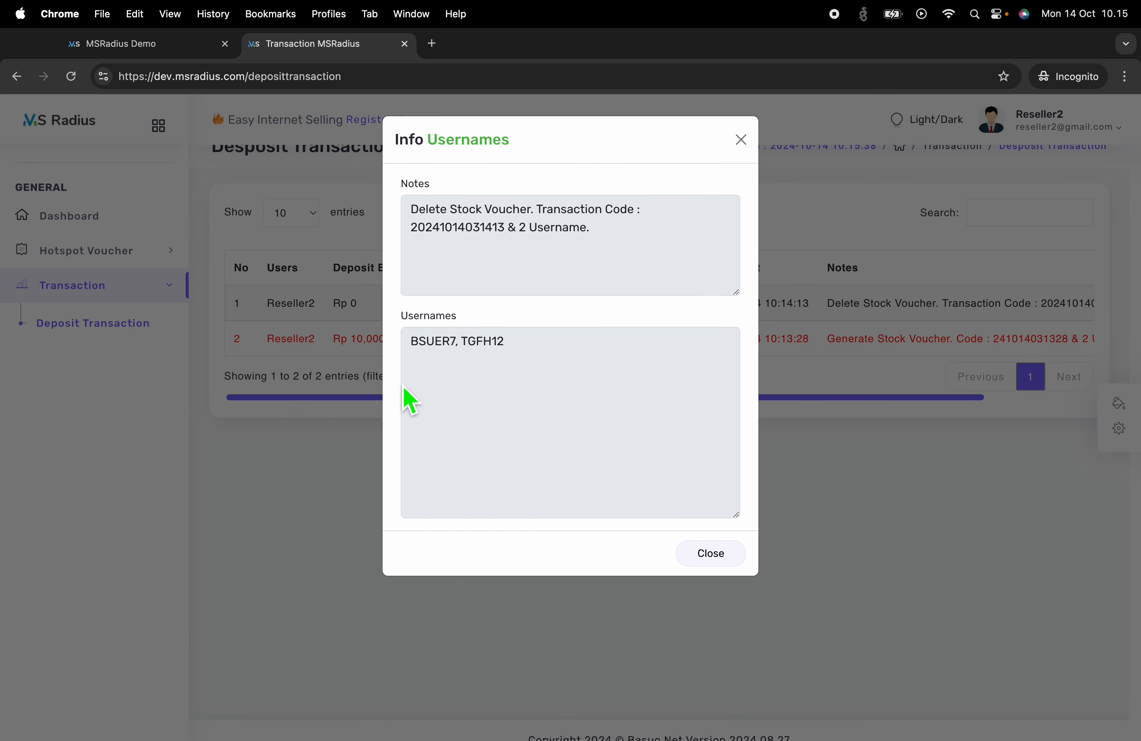
{"action": "left_click", "coordinate": [359, 389]}
{"action": "left_click", "coordinate": [608, 337]}
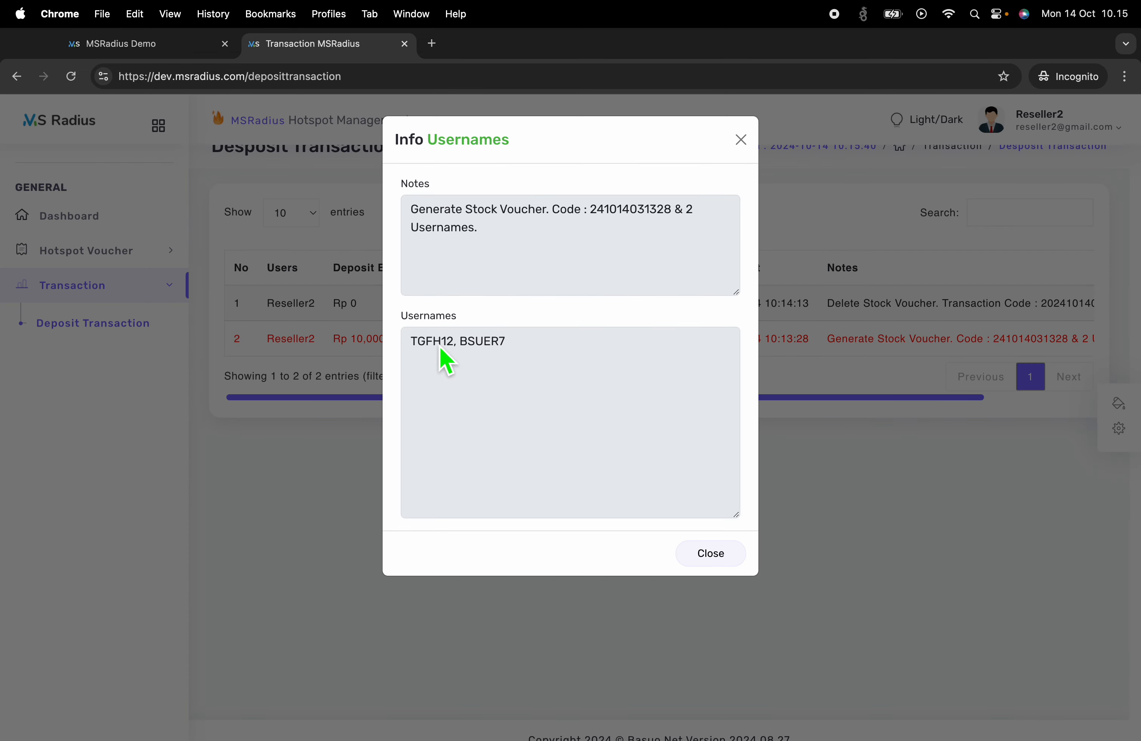
{"action": "left_click", "coordinate": [290, 430]}
{"action": "left_click", "coordinate": [605, 304]}
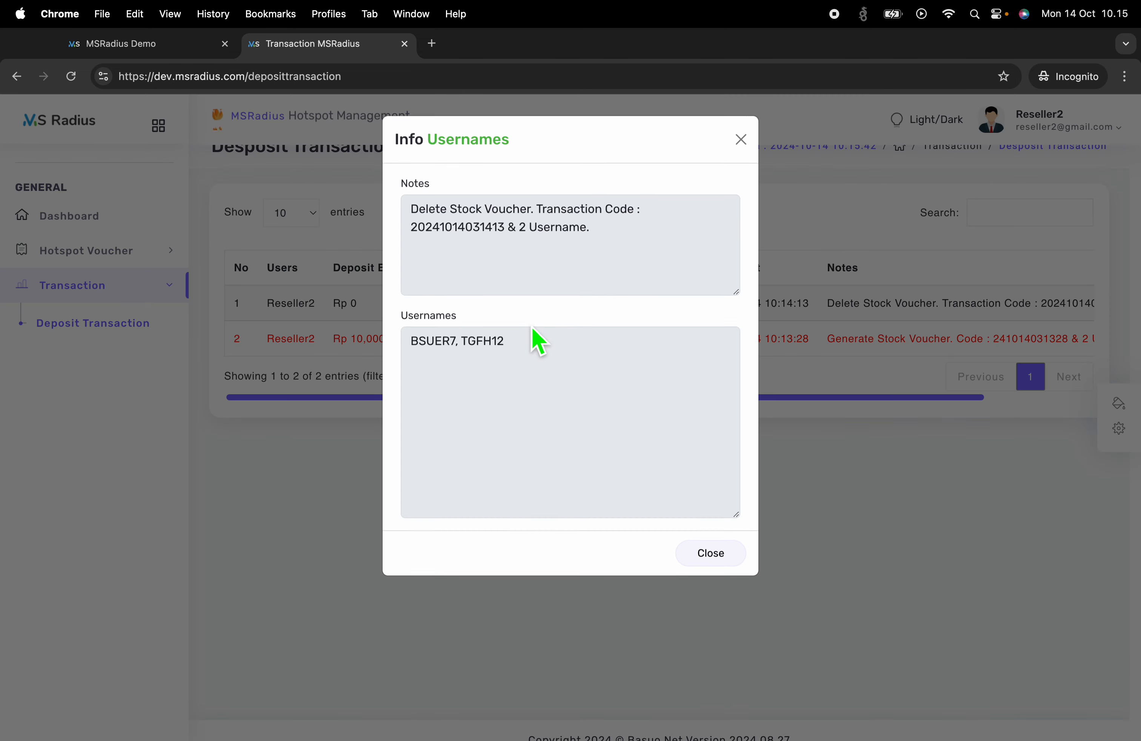
{"action": "left_click", "coordinate": [334, 419]}
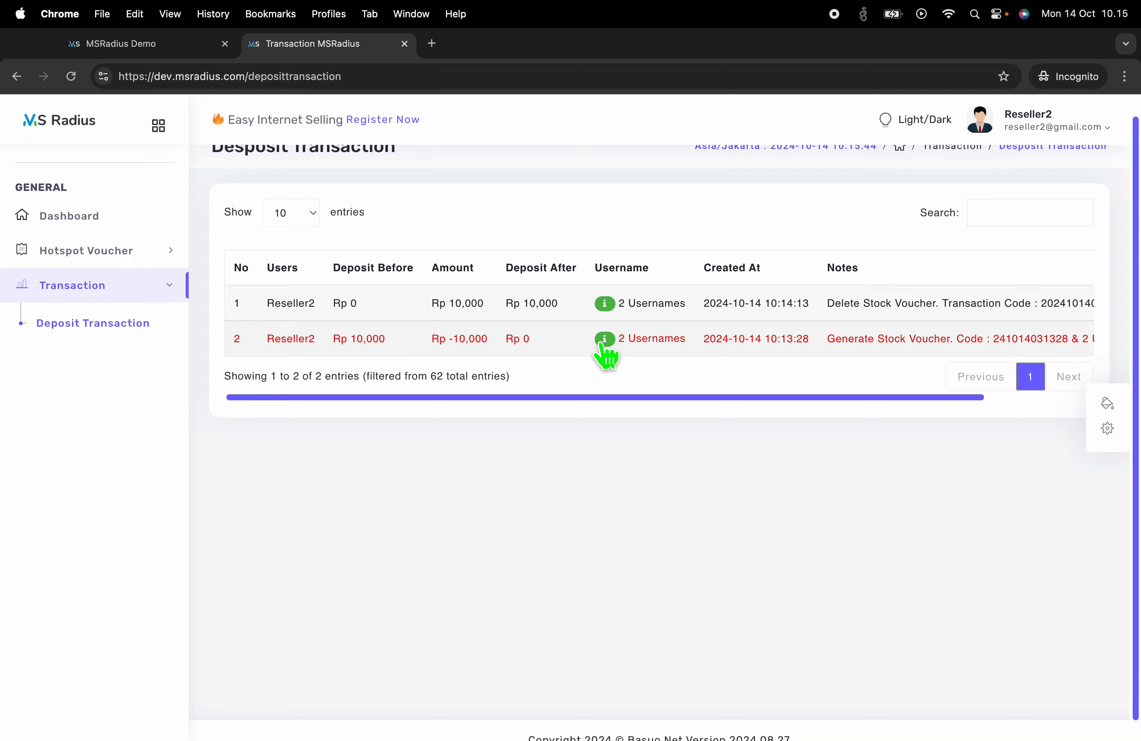
{"action": "left_click", "coordinate": [606, 339]}
{"action": "double_click", "coordinate": [433, 342]}
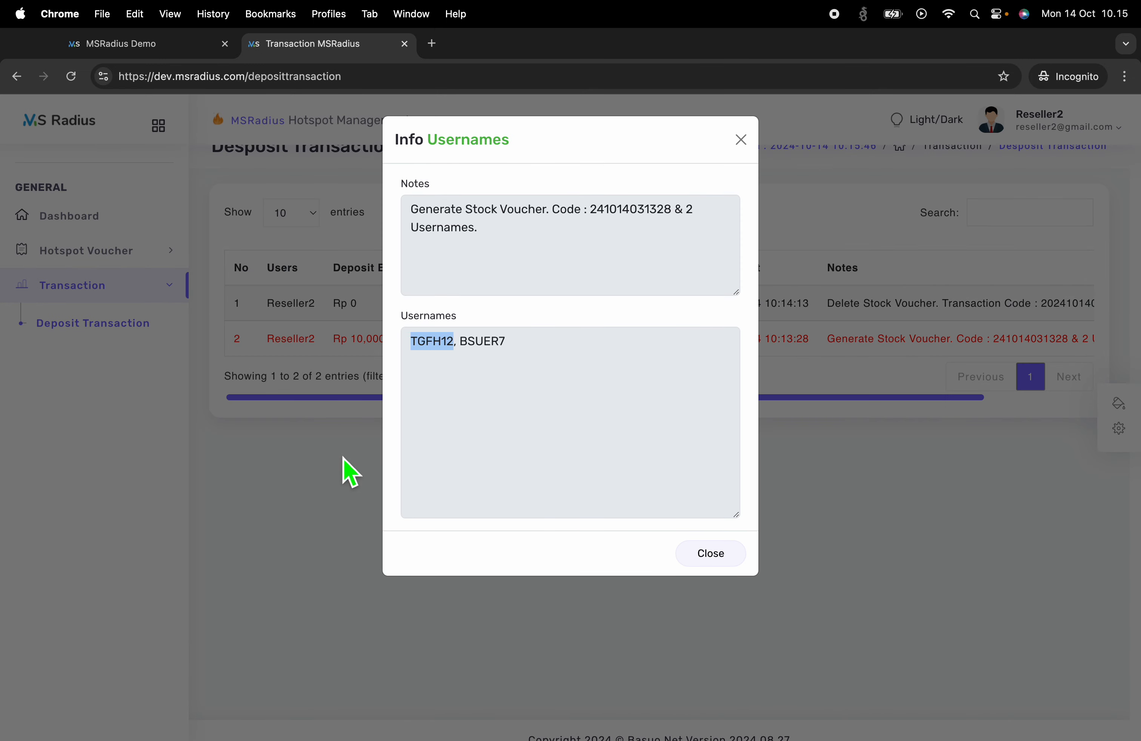
{"action": "left_click", "coordinate": [325, 470]}
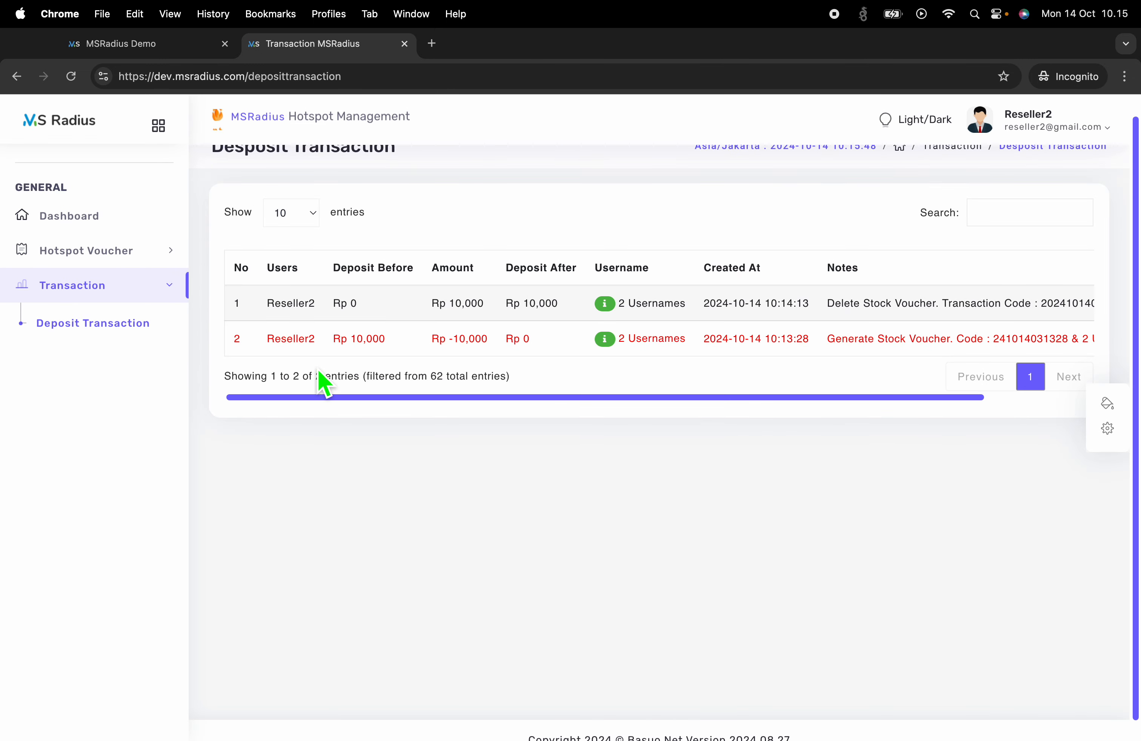
Switch on Users Topup Info under Transaction for the Reseller role and submit
{"action": "key", "text": "ctrl+Left"}
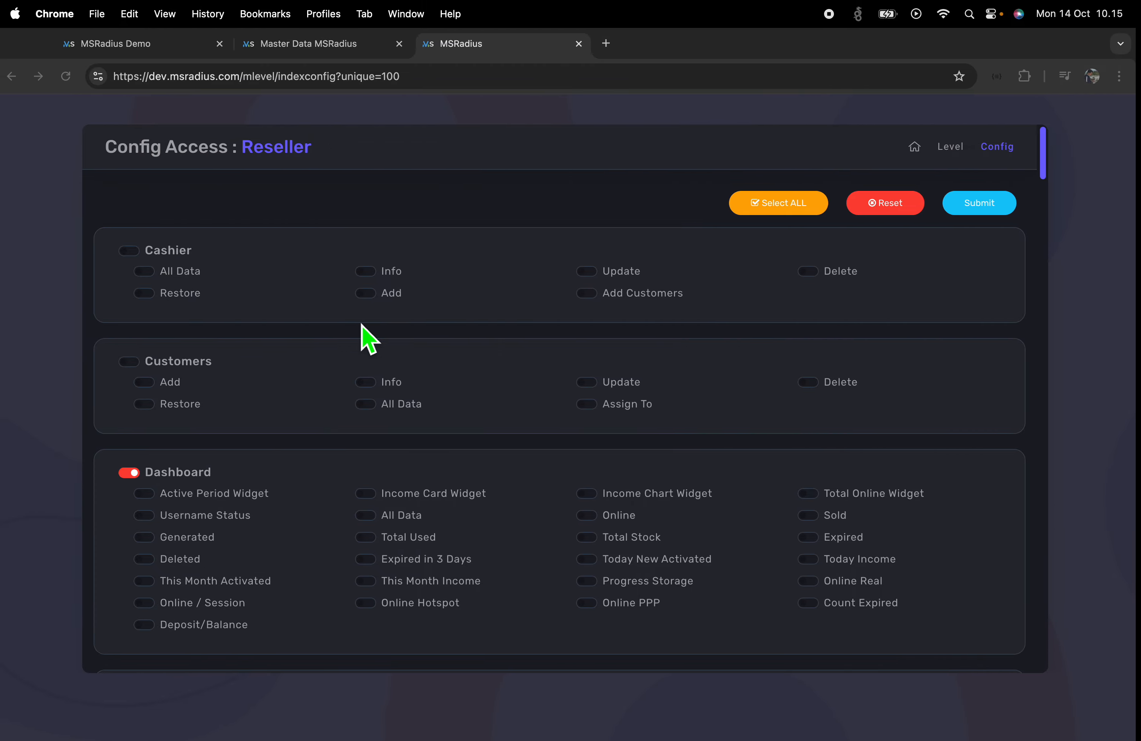
{"action": "scroll", "coordinate": [313, 446], "scroll_direction": "down", "scroll_amount": 15}
{"action": "scroll", "coordinate": [317, 435], "scroll_direction": "down", "scroll_amount": 20}
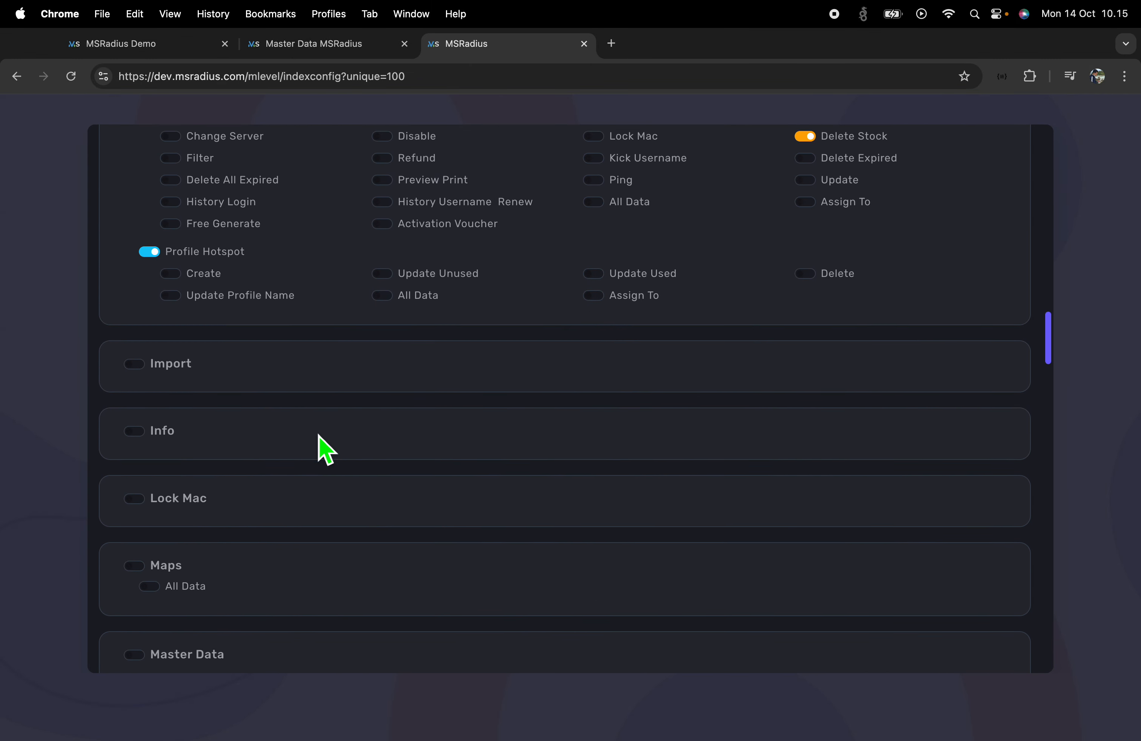
{"action": "scroll", "coordinate": [319, 436], "scroll_direction": "down", "scroll_amount": 15}
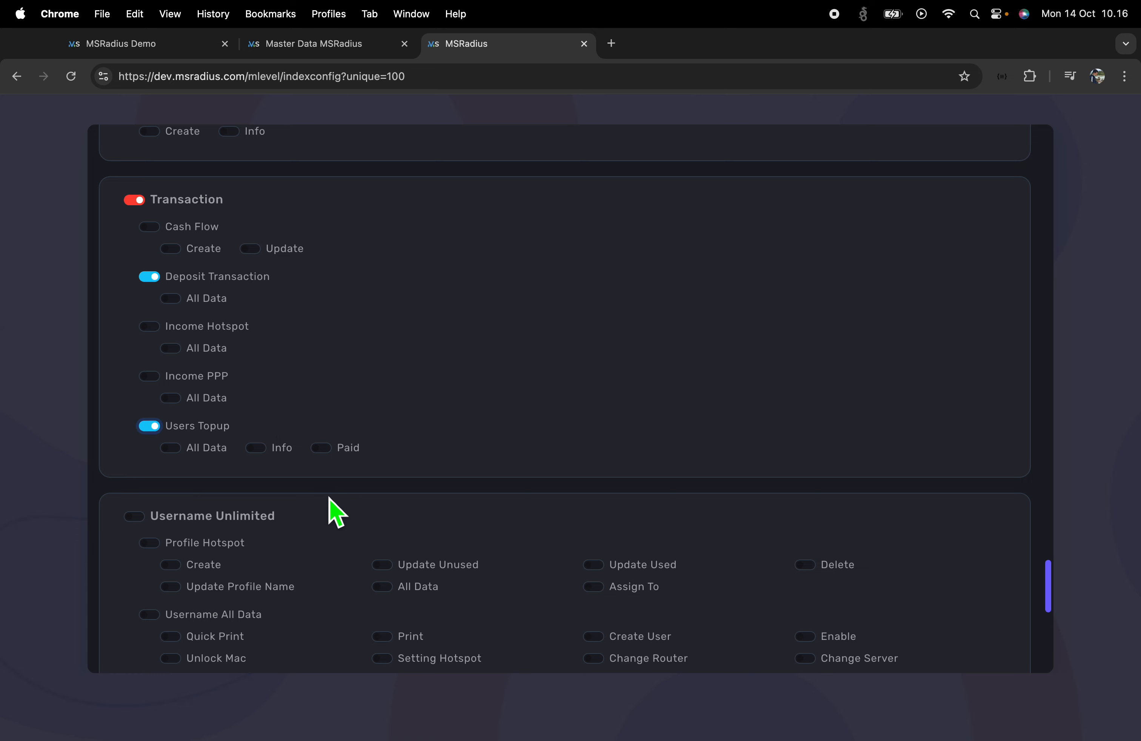
{"action": "left_click", "coordinate": [257, 449]}
{"action": "scroll", "coordinate": [866, 492], "scroll_direction": "up", "scroll_amount": 20}
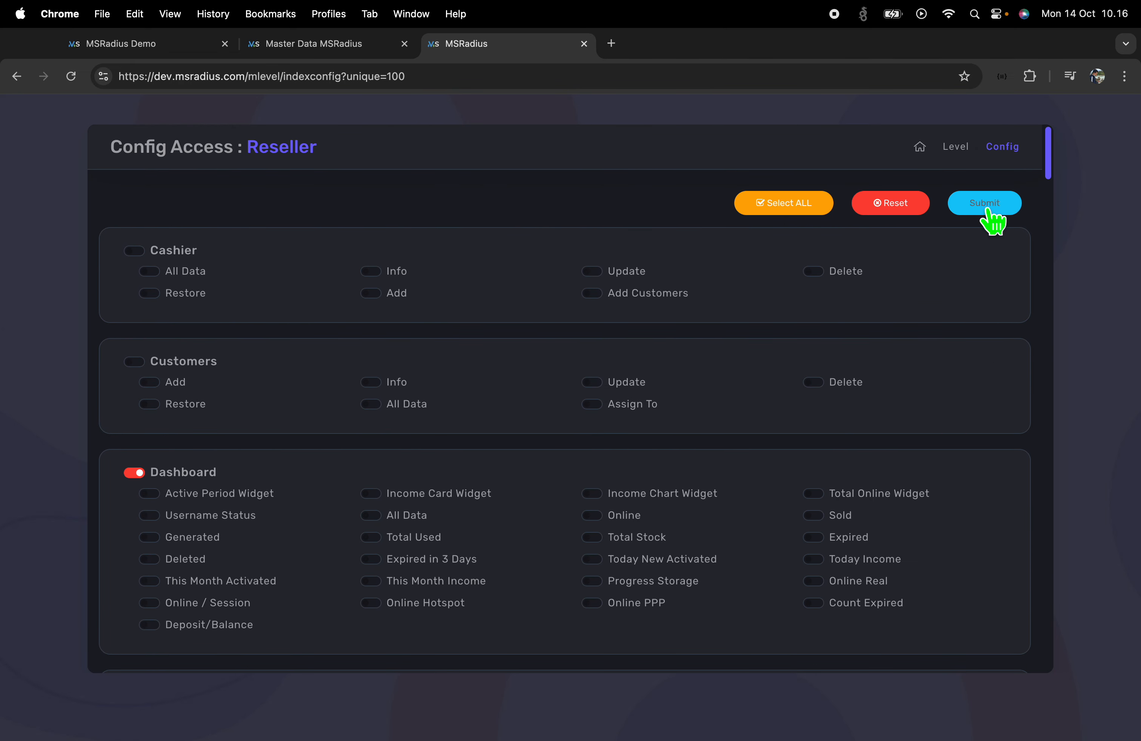
{"action": "left_click", "coordinate": [988, 209]}
Refresh Reseller2's session and open Transaction > Users Topup
{"action": "key", "text": "ctrl+Right"}
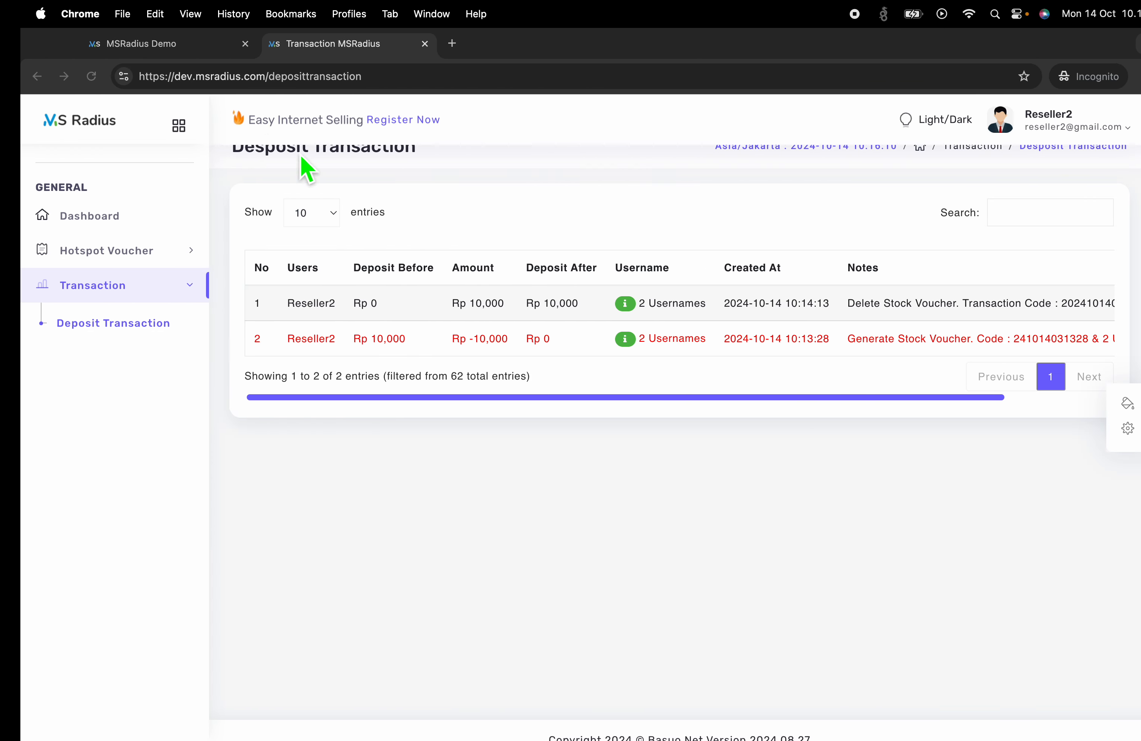
{"action": "left_click", "coordinate": [71, 77]}
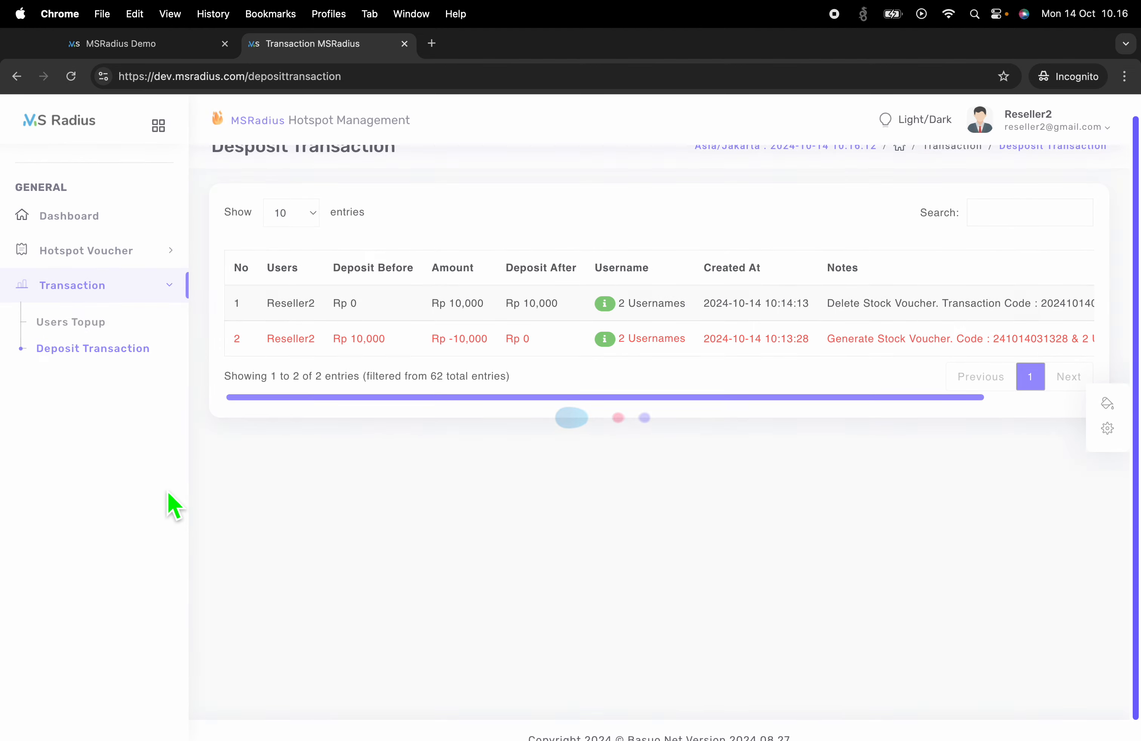
{"action": "left_click", "coordinate": [101, 321]}
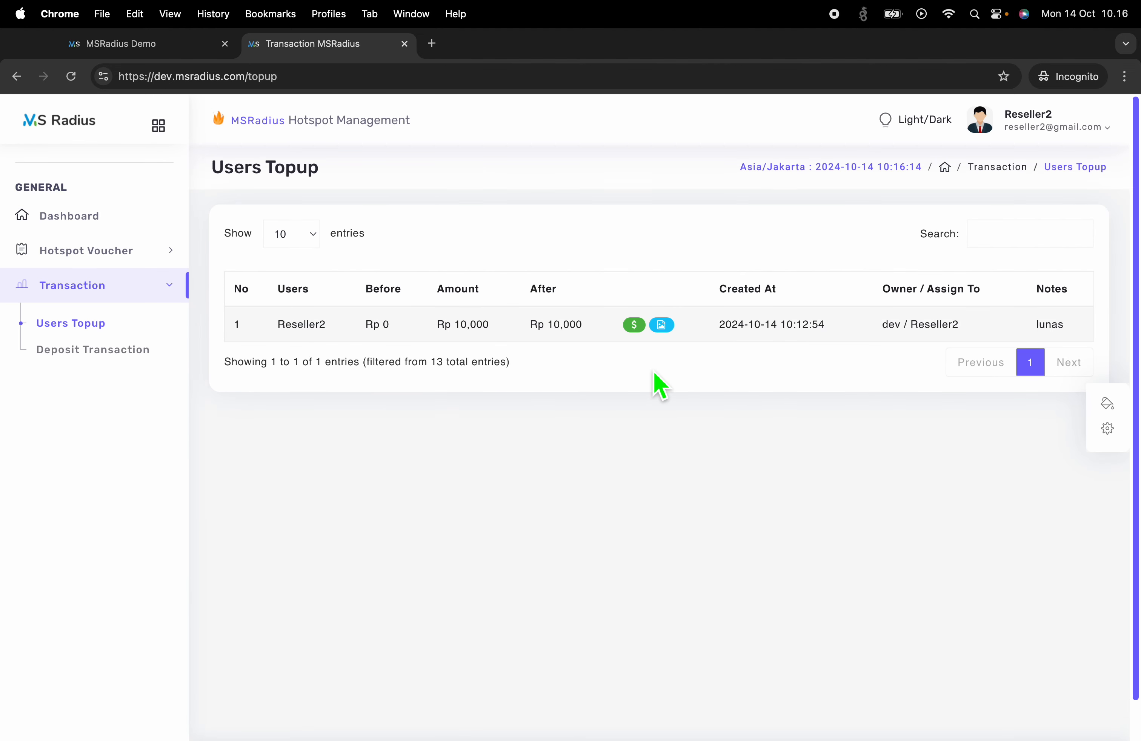
Review the Rp 10,000 topup from dev, its documentation image and the lunas note
{"action": "left_click_drag", "start_coordinate": [291, 335], "coordinate": [576, 357]}
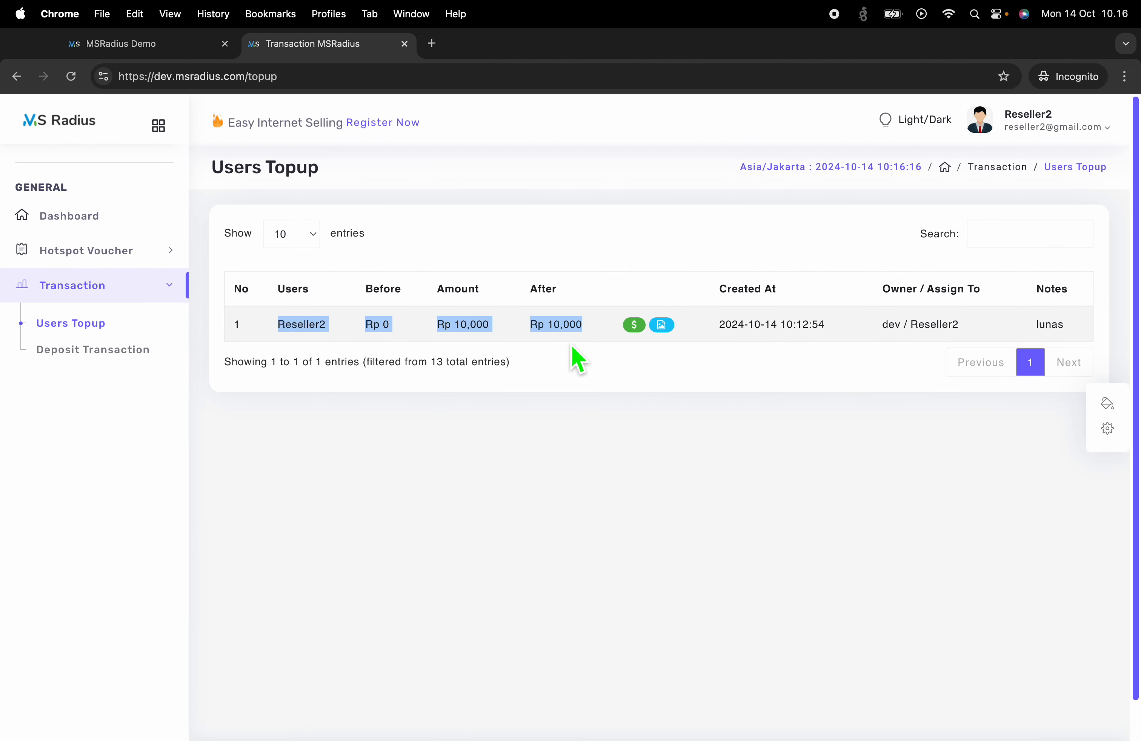
{"action": "left_click", "coordinate": [379, 331]}
{"action": "left_click_drag", "start_coordinate": [372, 334], "coordinate": [586, 334]}
{"action": "left_click", "coordinate": [662, 328]}
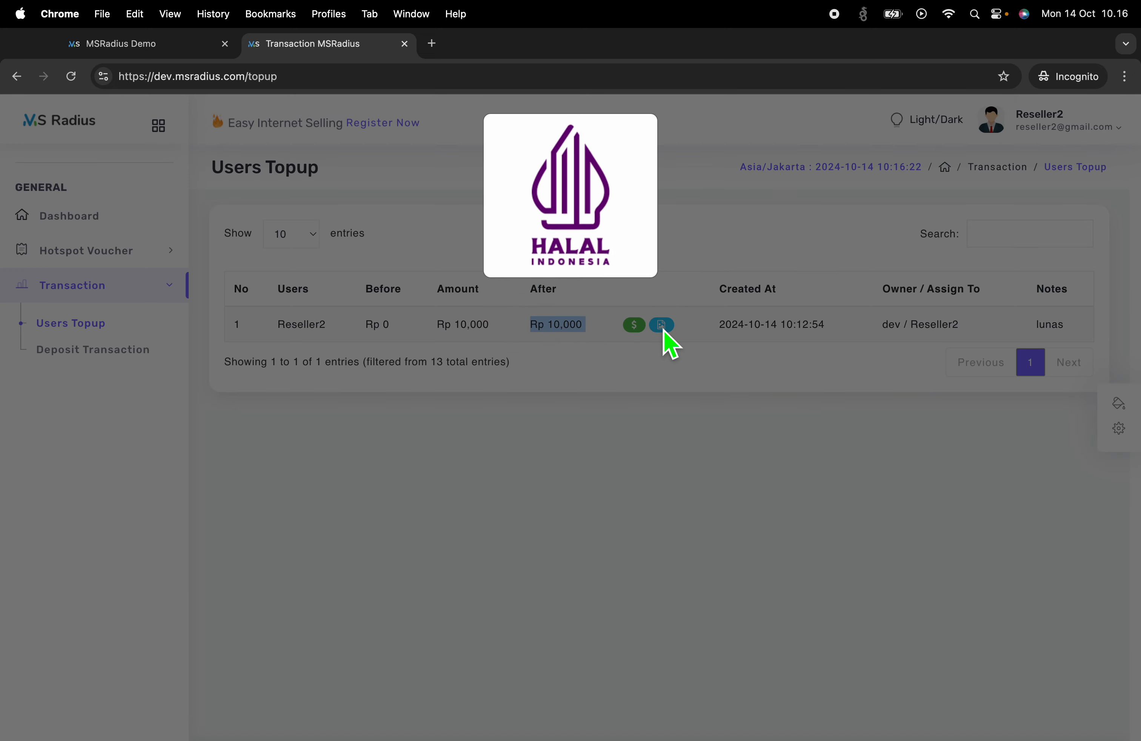
{"action": "left_click", "coordinate": [841, 402]}
{"action": "left_click_drag", "start_coordinate": [1073, 339], "coordinate": [999, 338]}
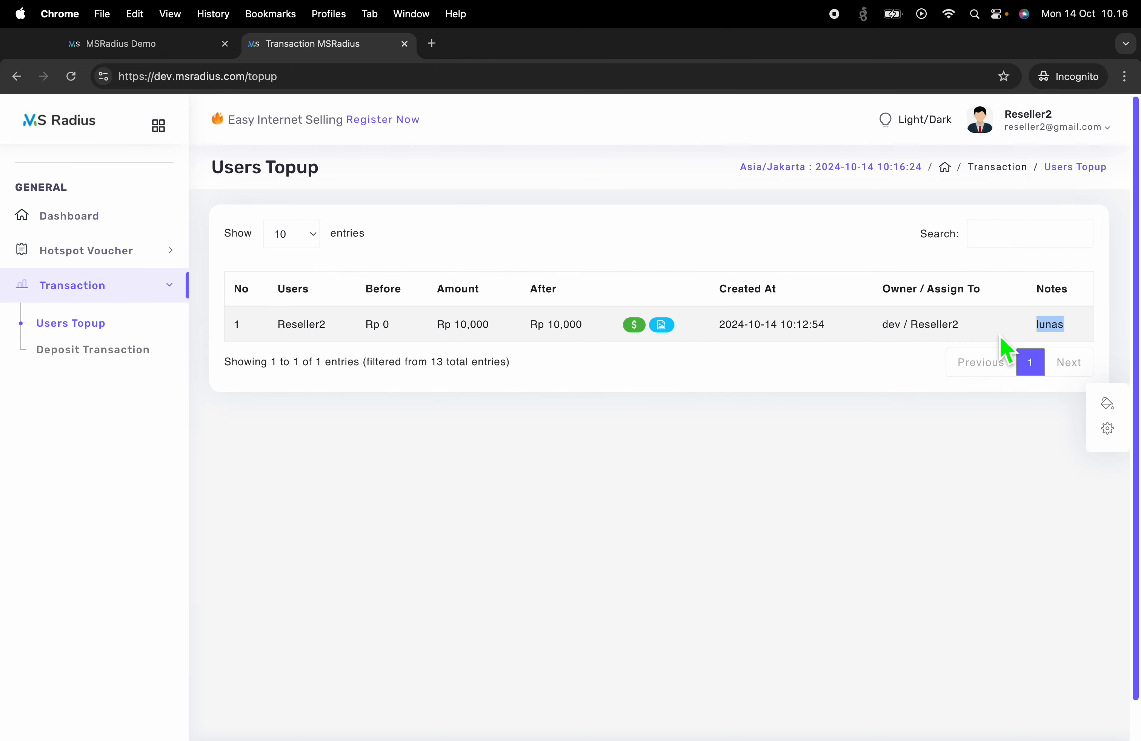
{"action": "left_click", "coordinate": [836, 355]}
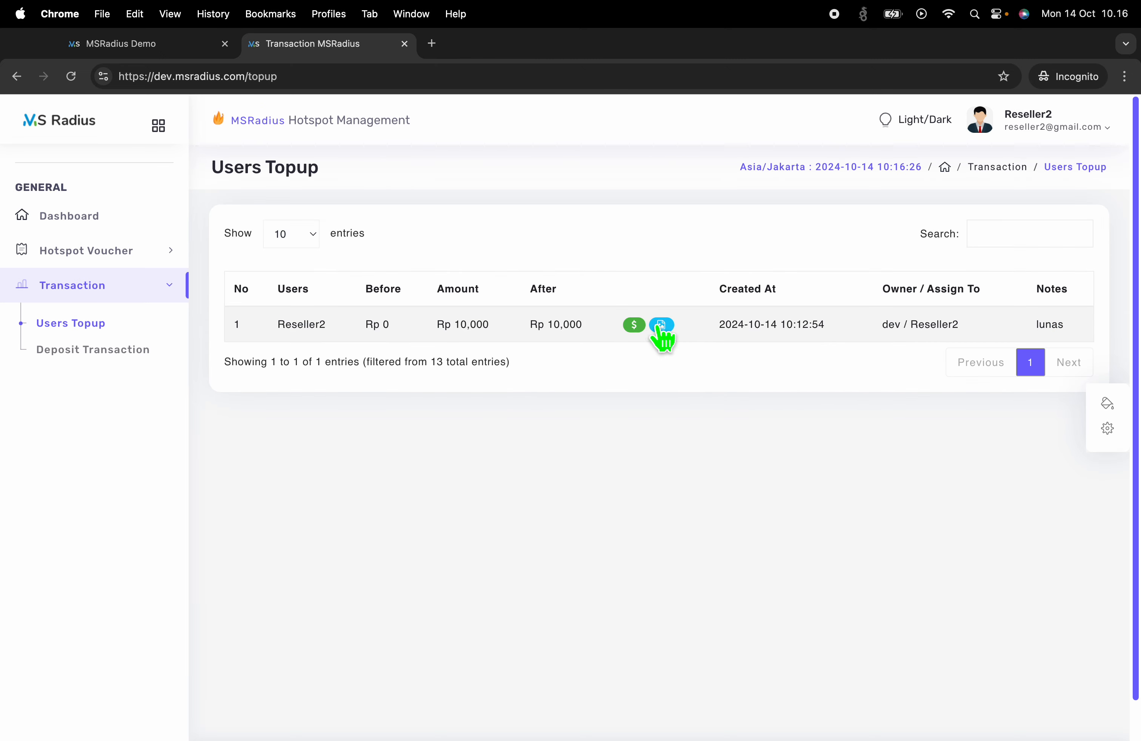
Open Setting > Users in the admin window and start a topup for Reseller2
{"action": "left_click", "coordinate": [145, 45]}
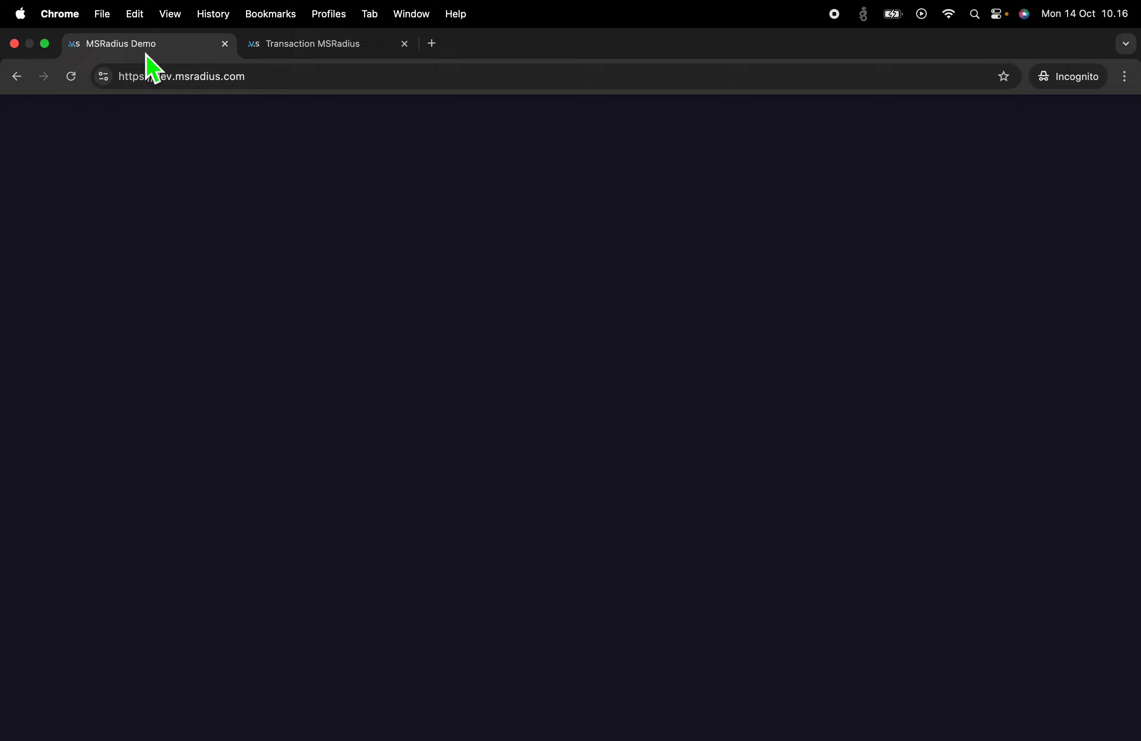
{"action": "left_click", "coordinate": [309, 51]}
{"action": "key", "text": "ctrl+Left"}
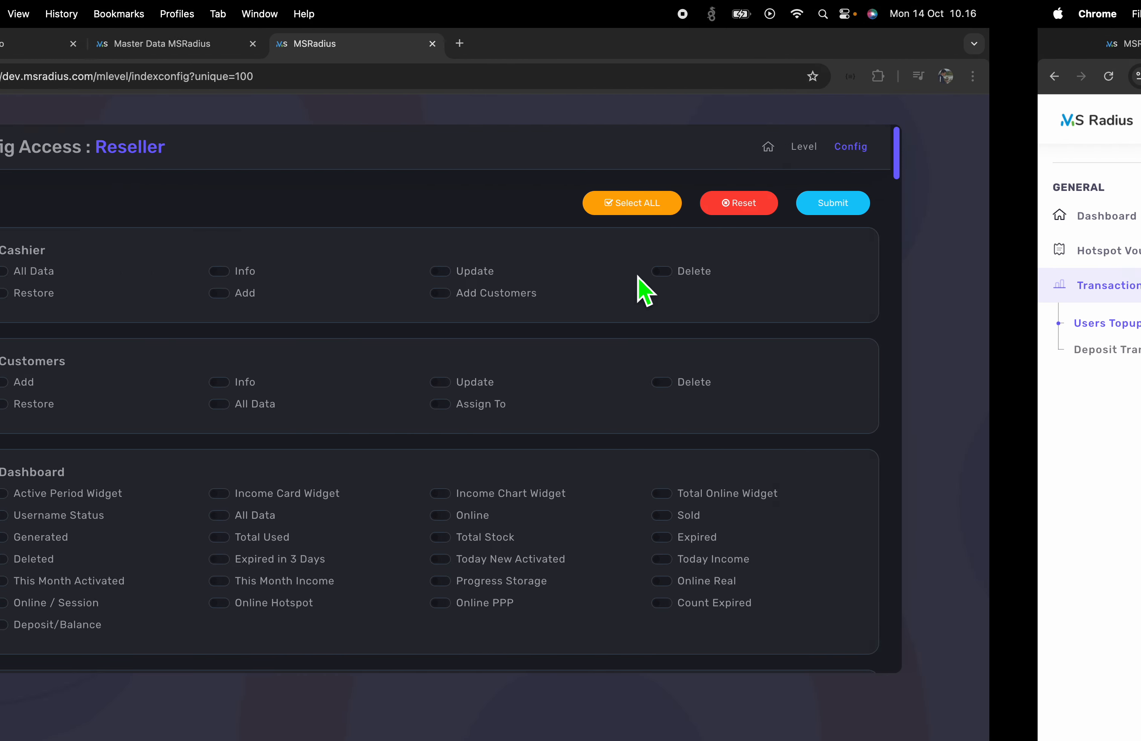
{"action": "left_click", "coordinate": [329, 47]}
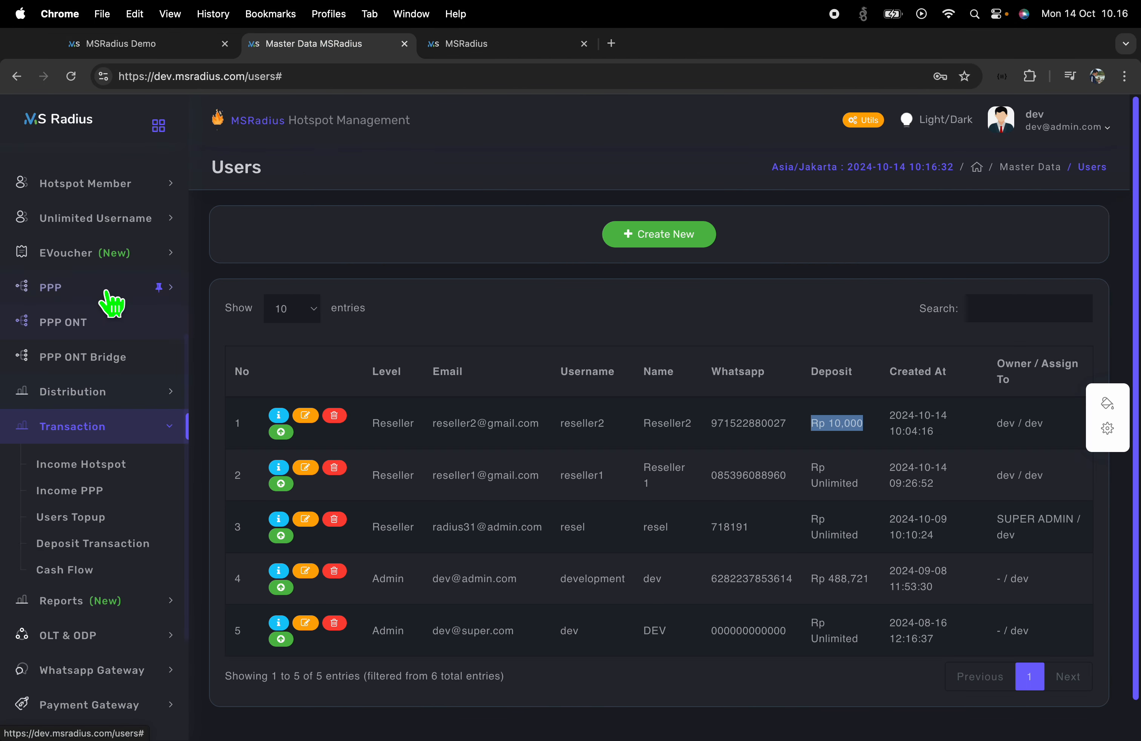
{"action": "left_click", "coordinate": [112, 326]}
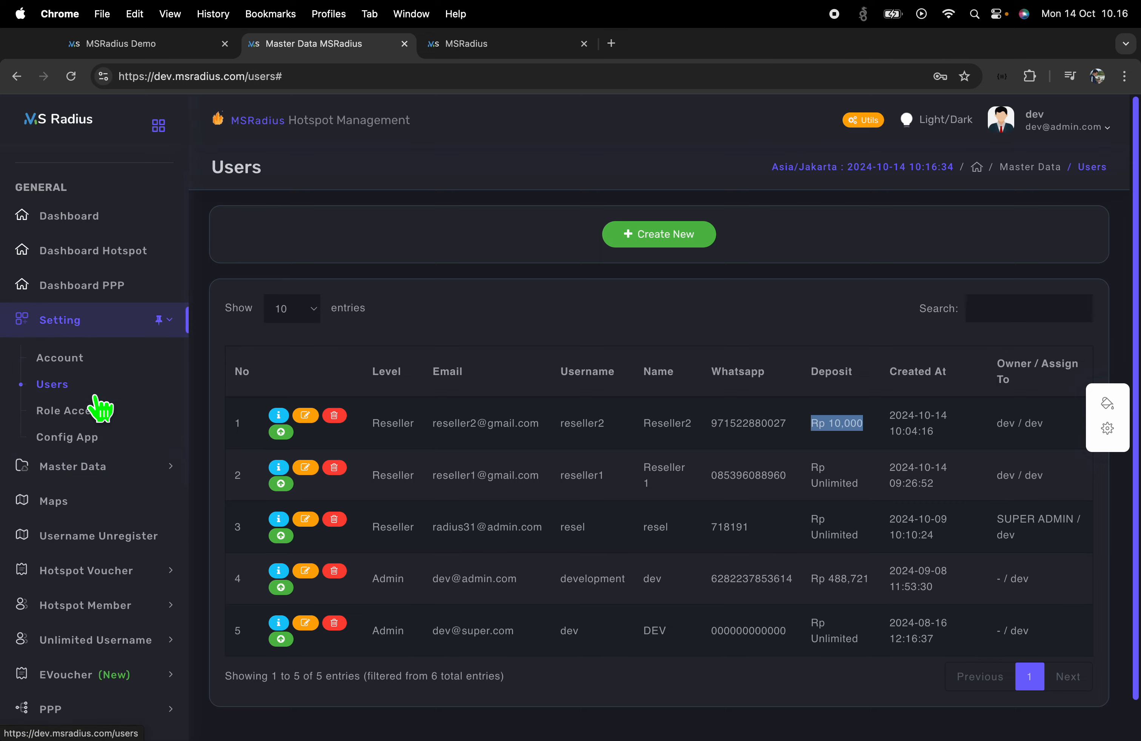
{"action": "left_click", "coordinate": [86, 385]}
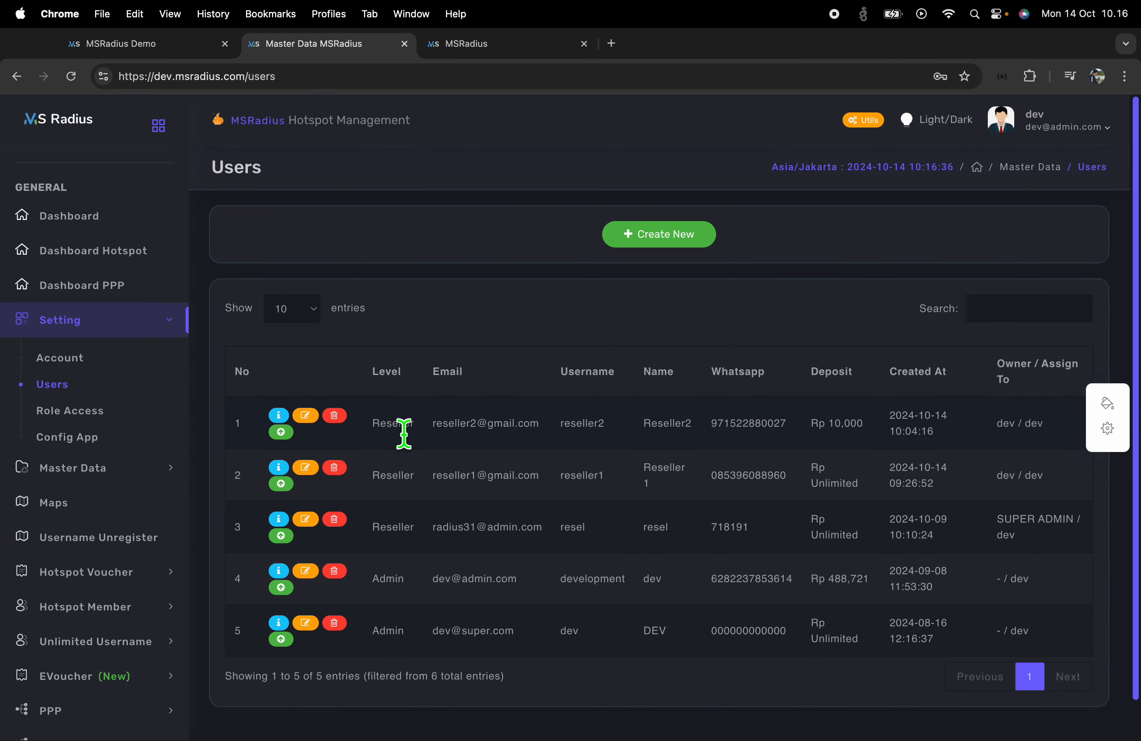
{"action": "left_click", "coordinate": [282, 433]}
Enter Rp 90000 with note 'hutang' and attach manual.png as documentation
{"action": "left_click", "coordinate": [478, 281]}
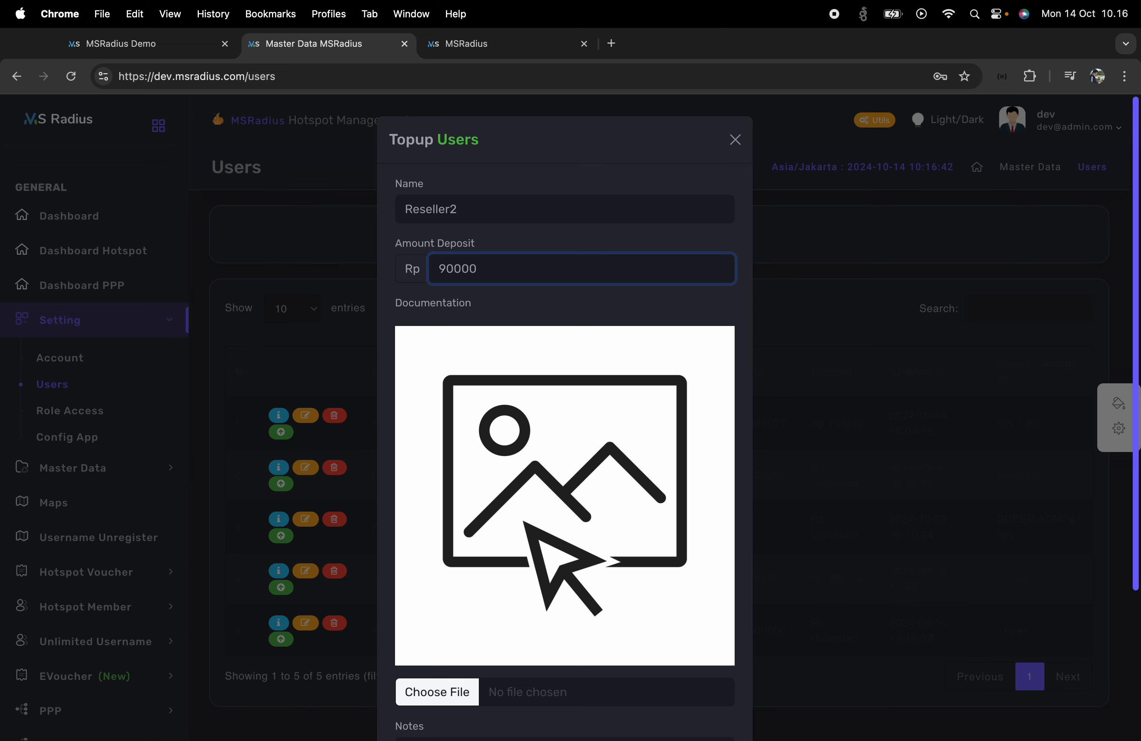
{"action": "scroll", "coordinate": [667, 419], "scroll_direction": "down", "scroll_amount": 5}
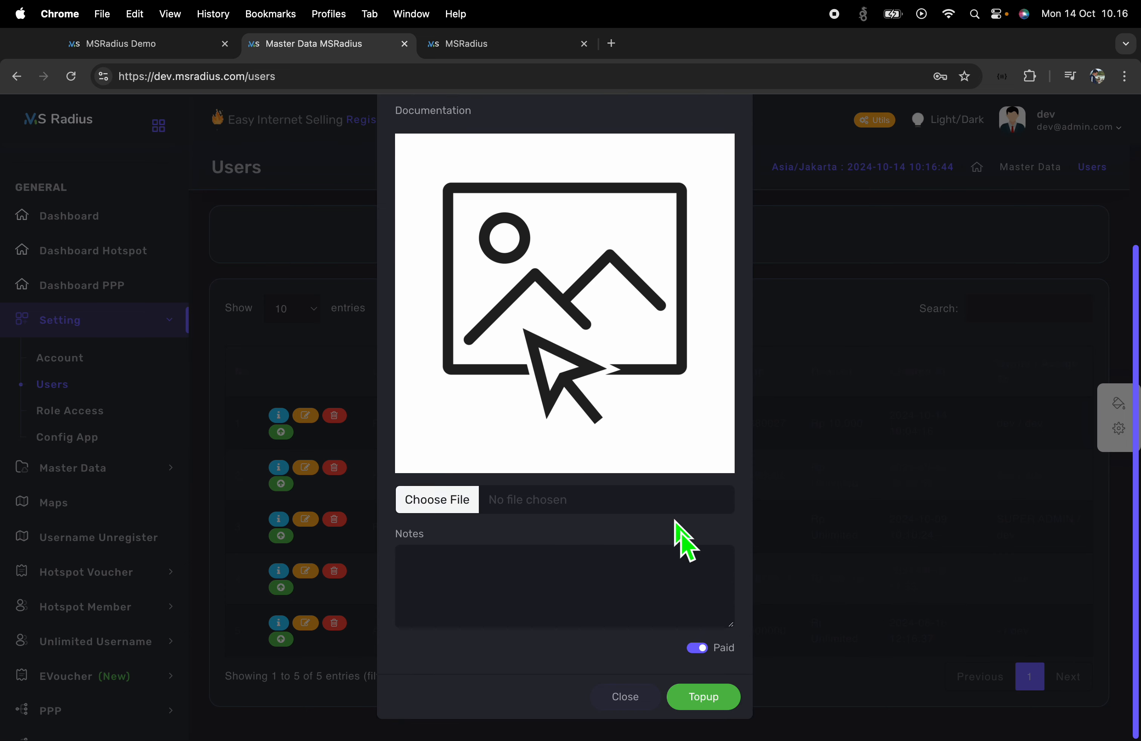
{"action": "left_click", "coordinate": [592, 621]}
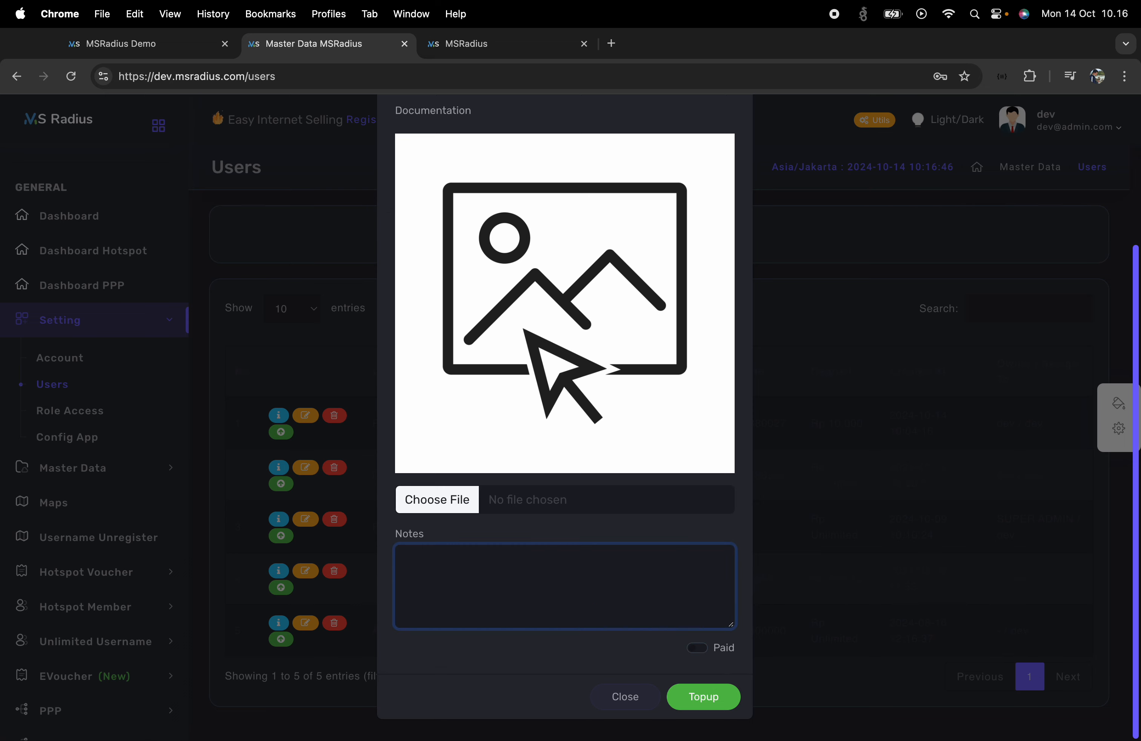
{"action": "type", "text": "hutang"}
{"action": "left_click", "coordinate": [572, 500]}
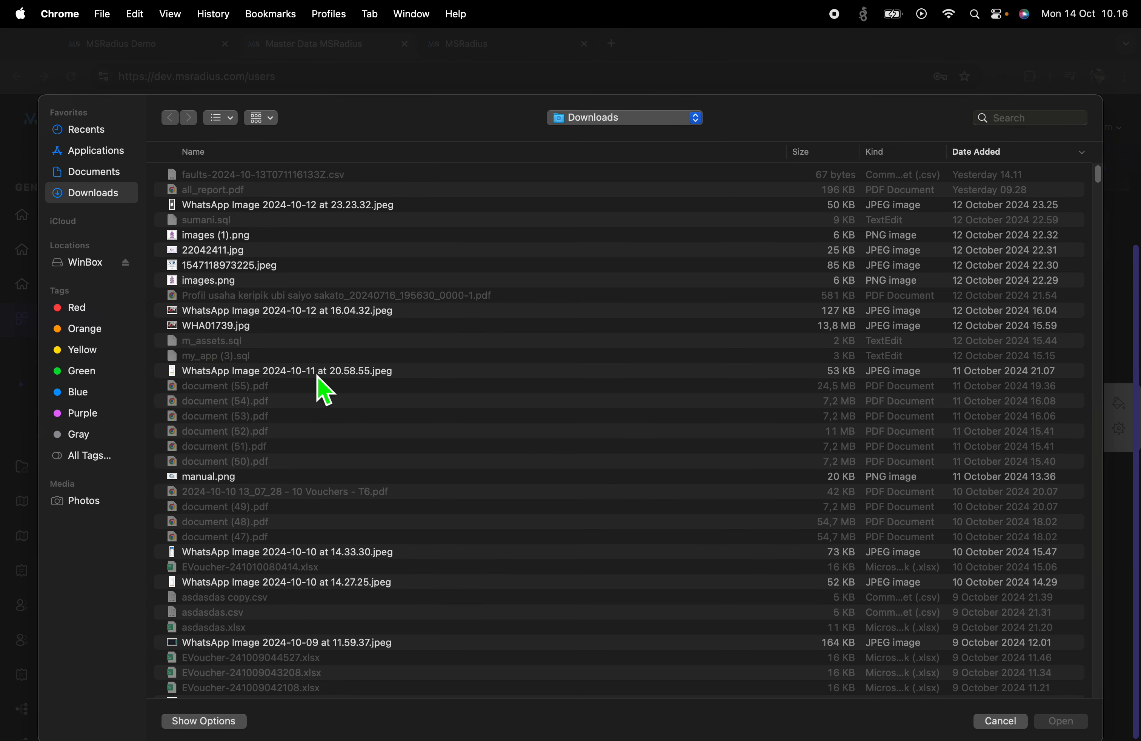
{"action": "double_click", "coordinate": [289, 482]}
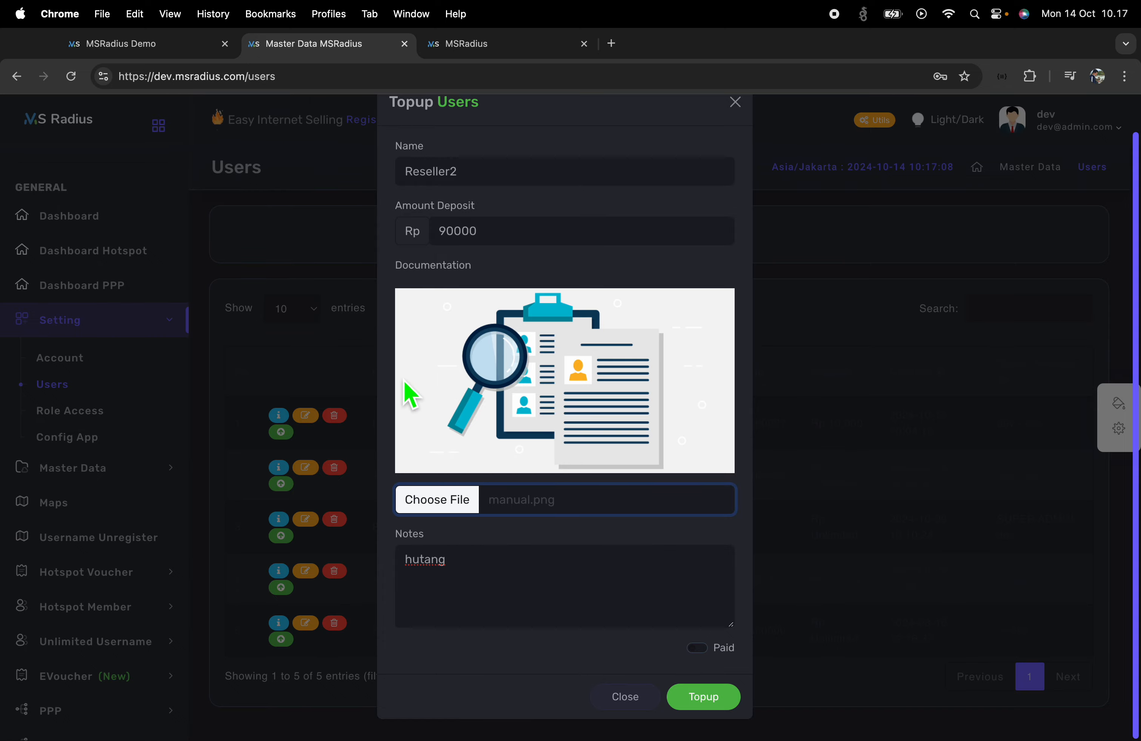
Submit Reseller2's Rp 90,000 topup and acknowledge the success message
{"action": "left_click", "coordinate": [692, 703]}
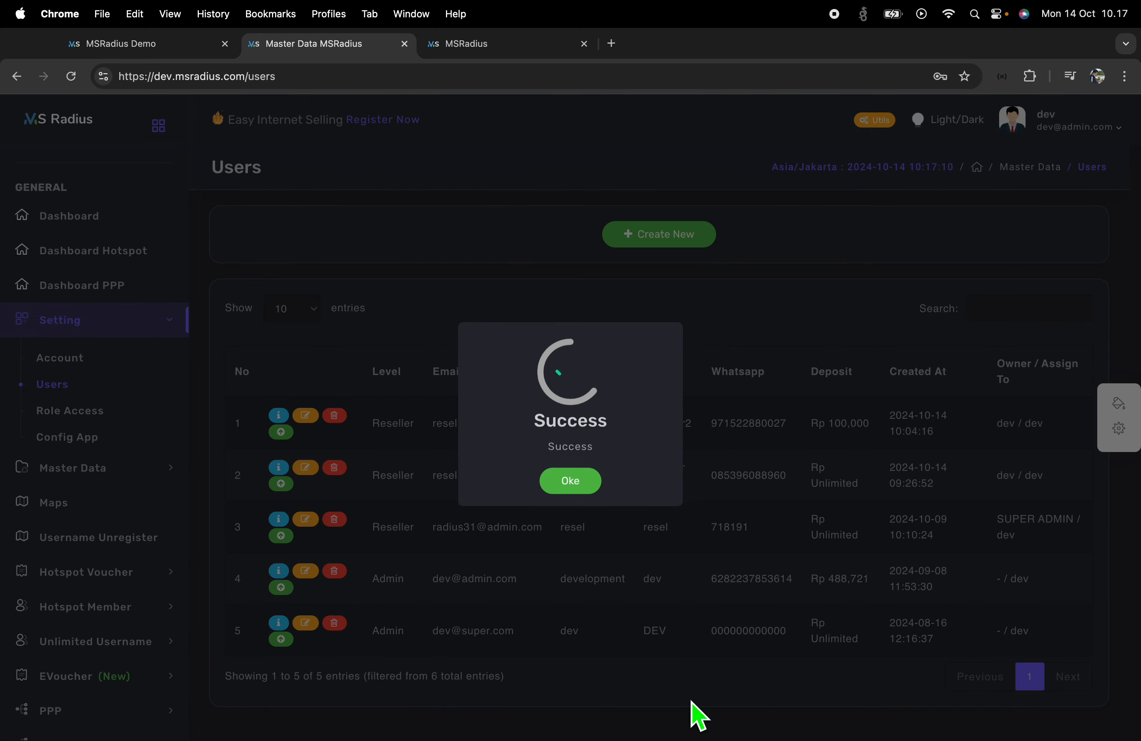
{"action": "left_click", "coordinate": [580, 481]}
{"action": "left_click", "coordinate": [449, 52]}
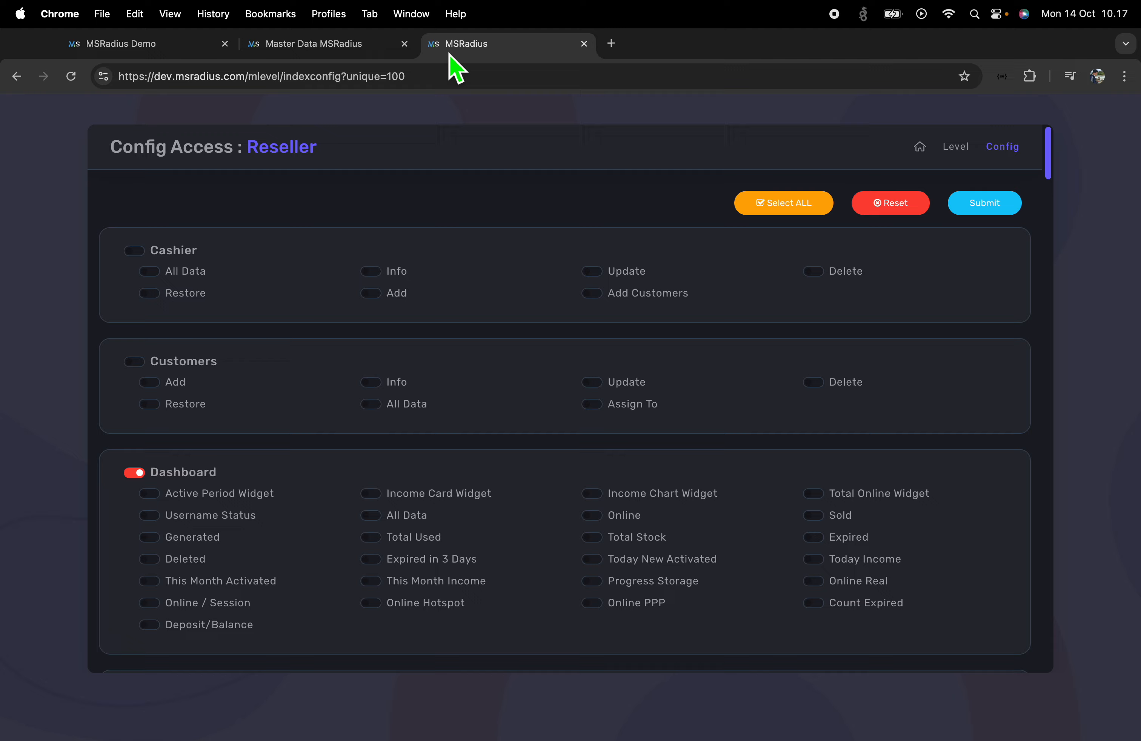
{"action": "key", "text": "ctrl+Right"}
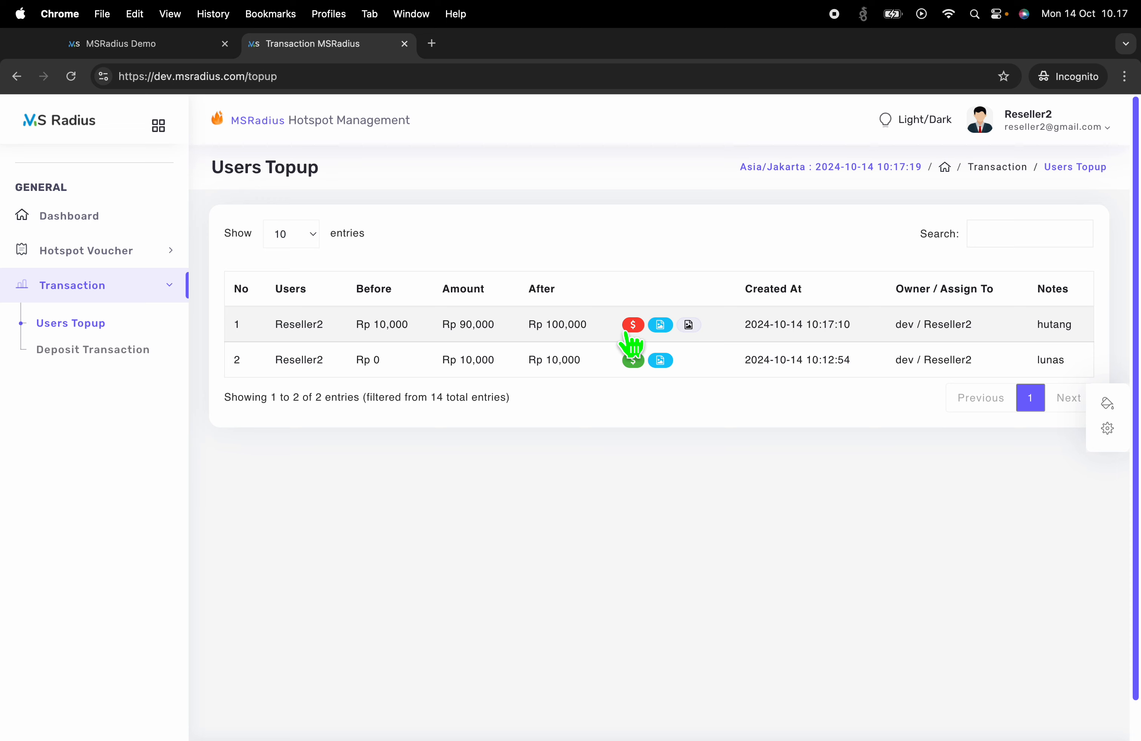
{"action": "left_click_drag", "start_coordinate": [618, 337], "coordinate": [319, 337]}
{"action": "left_click", "coordinate": [412, 337]}
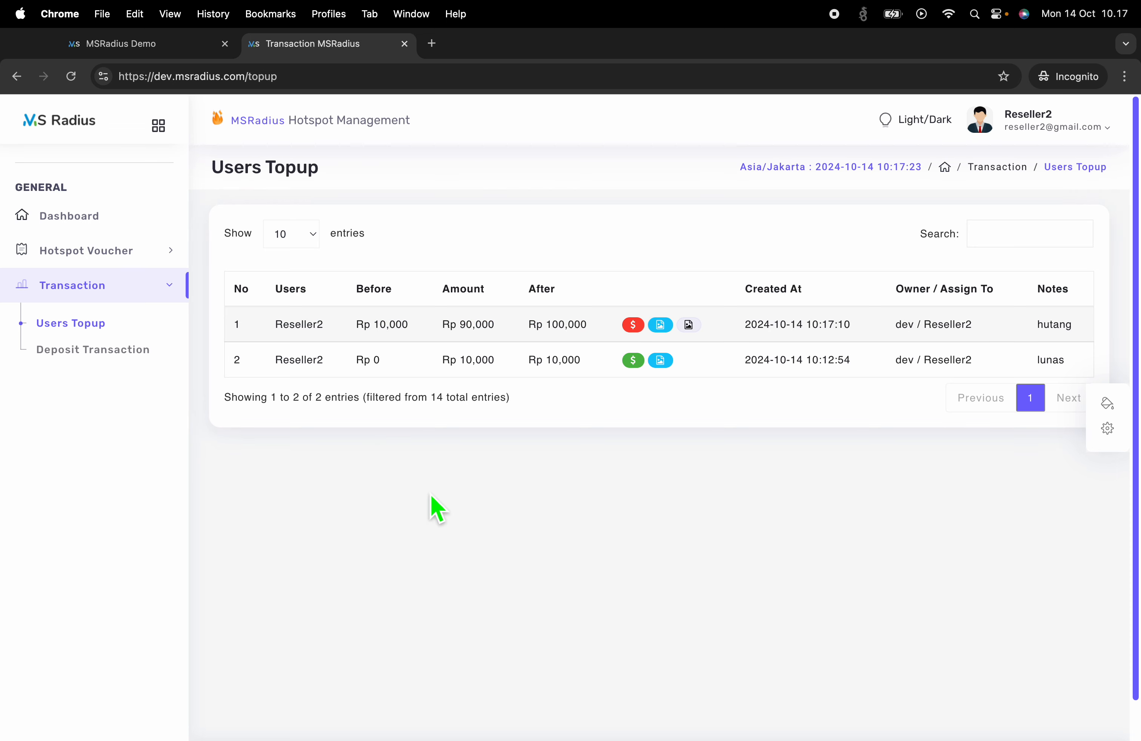
{"action": "left_click_drag", "start_coordinate": [357, 325], "coordinate": [618, 328]}
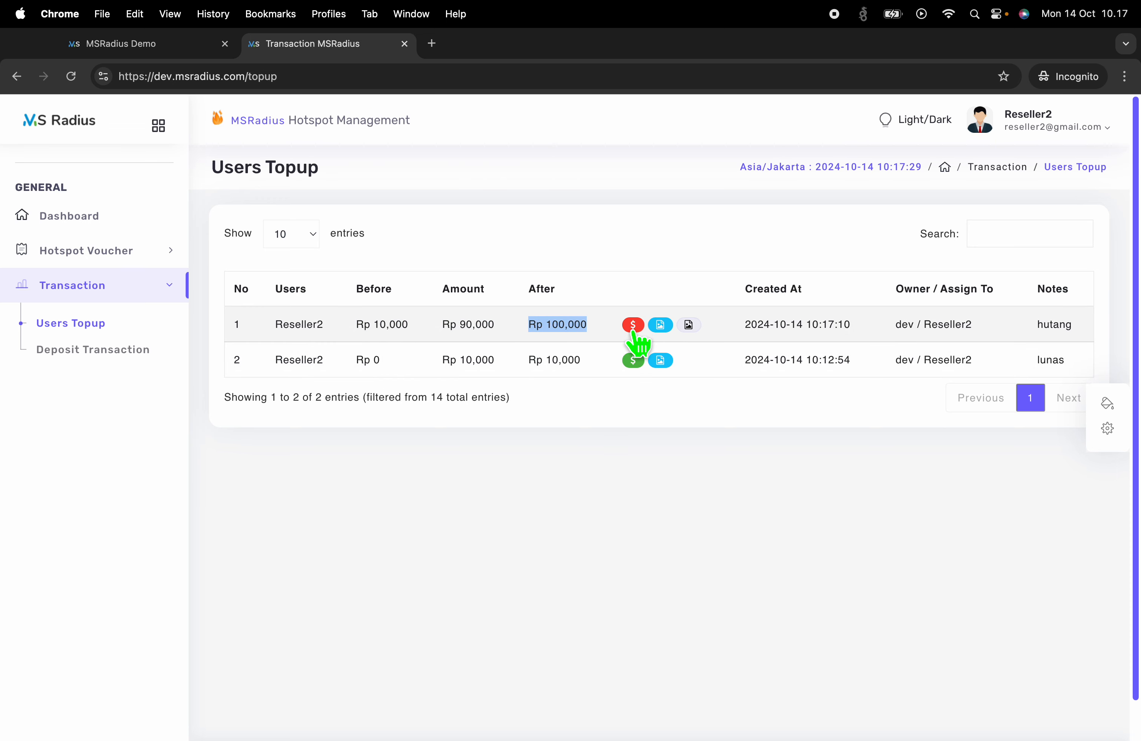
{"action": "left_click", "coordinate": [662, 331]}
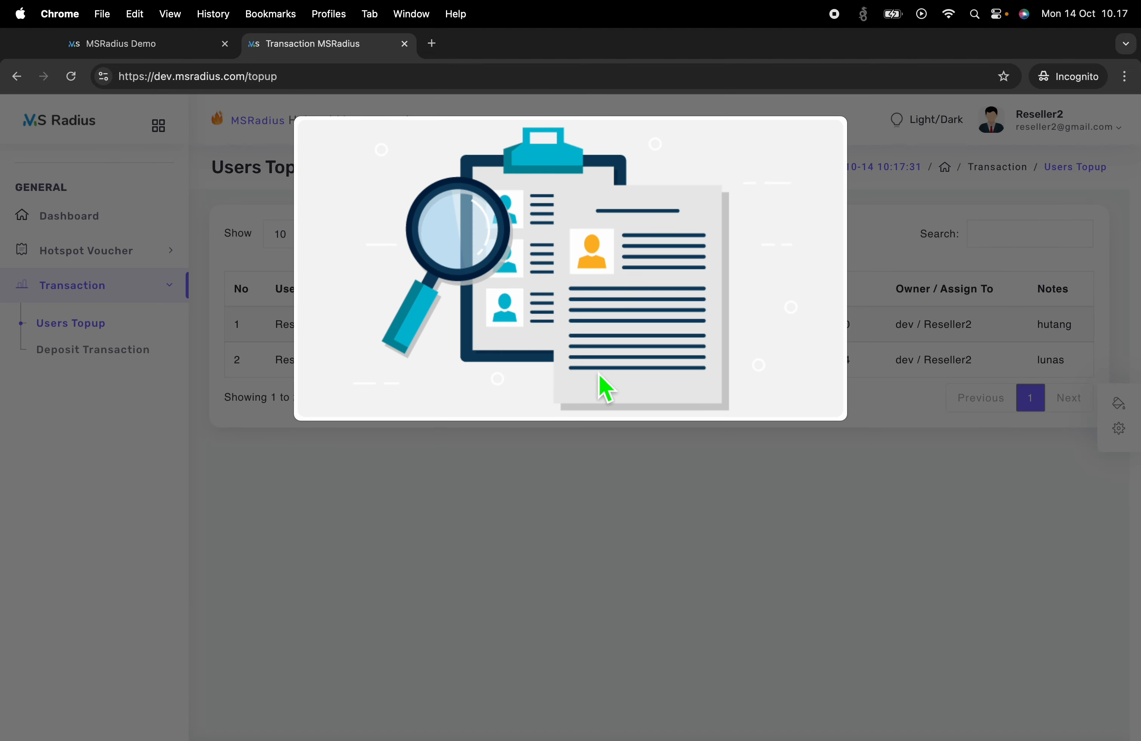
{"action": "left_click", "coordinate": [661, 491]}
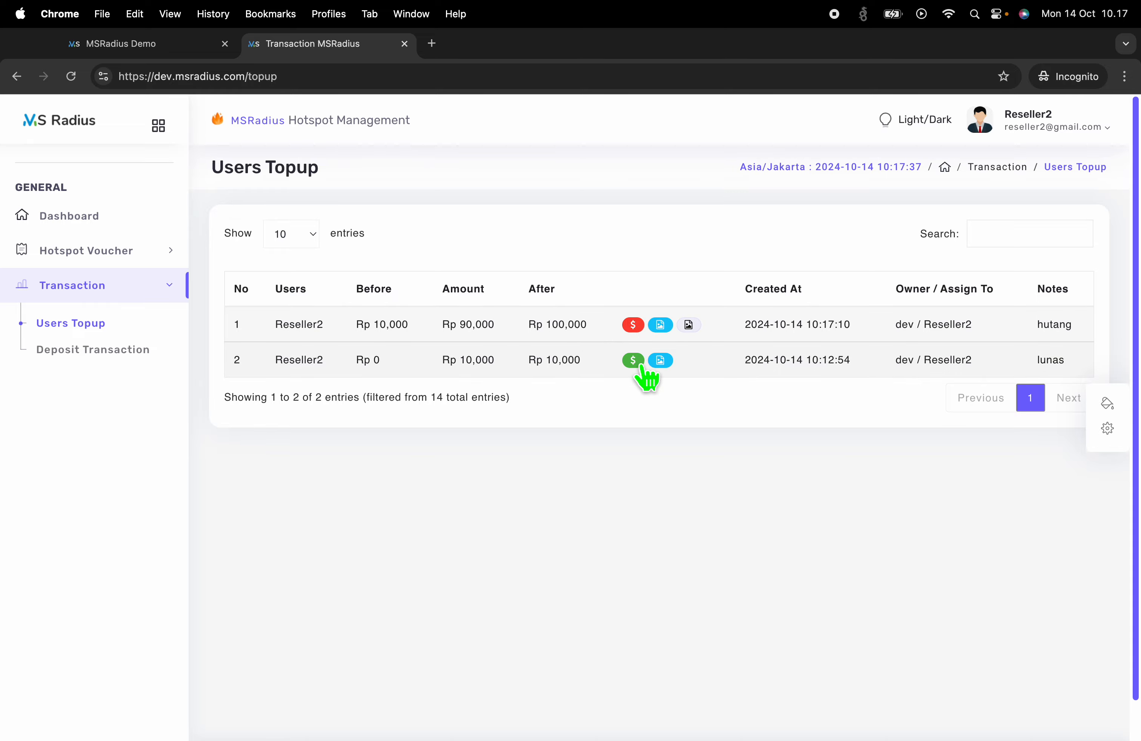
{"action": "key", "text": "ctrl+Left"}
Scroll the Reseller Config Access page to the Transaction section, then return to the admin's Users list
{"action": "scroll", "coordinate": [433, 489], "scroll_direction": "down", "scroll_amount": 20}
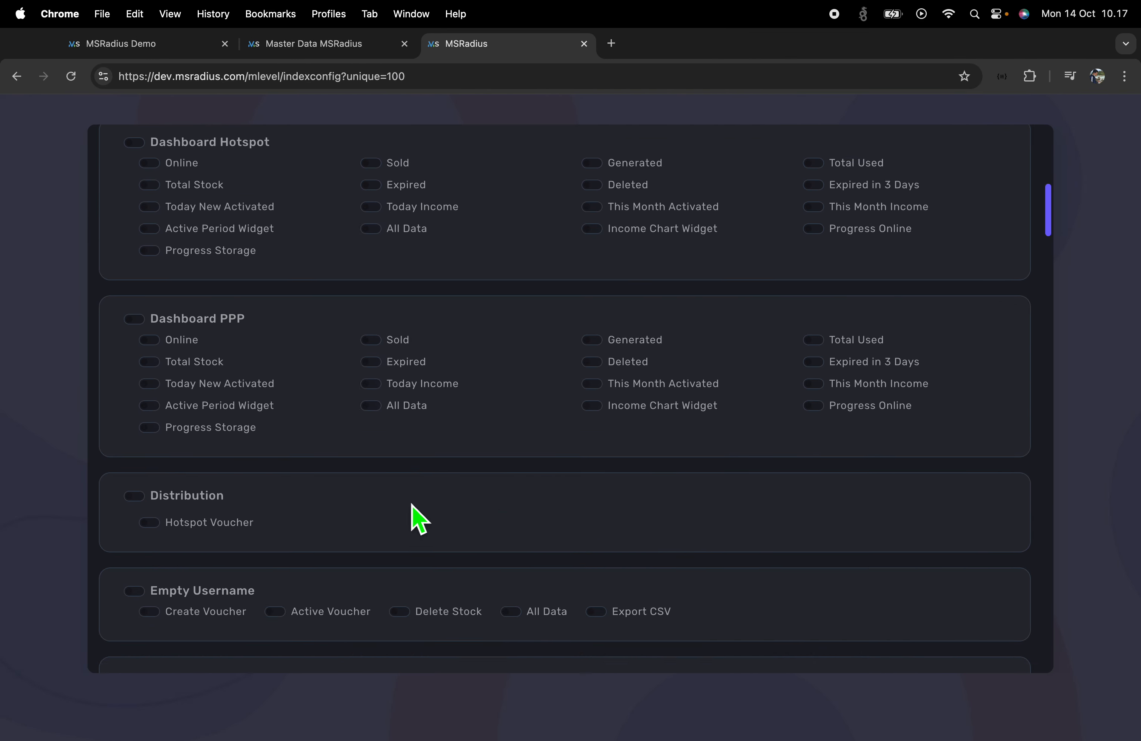
{"action": "scroll", "coordinate": [413, 506], "scroll_direction": "down", "scroll_amount": 20}
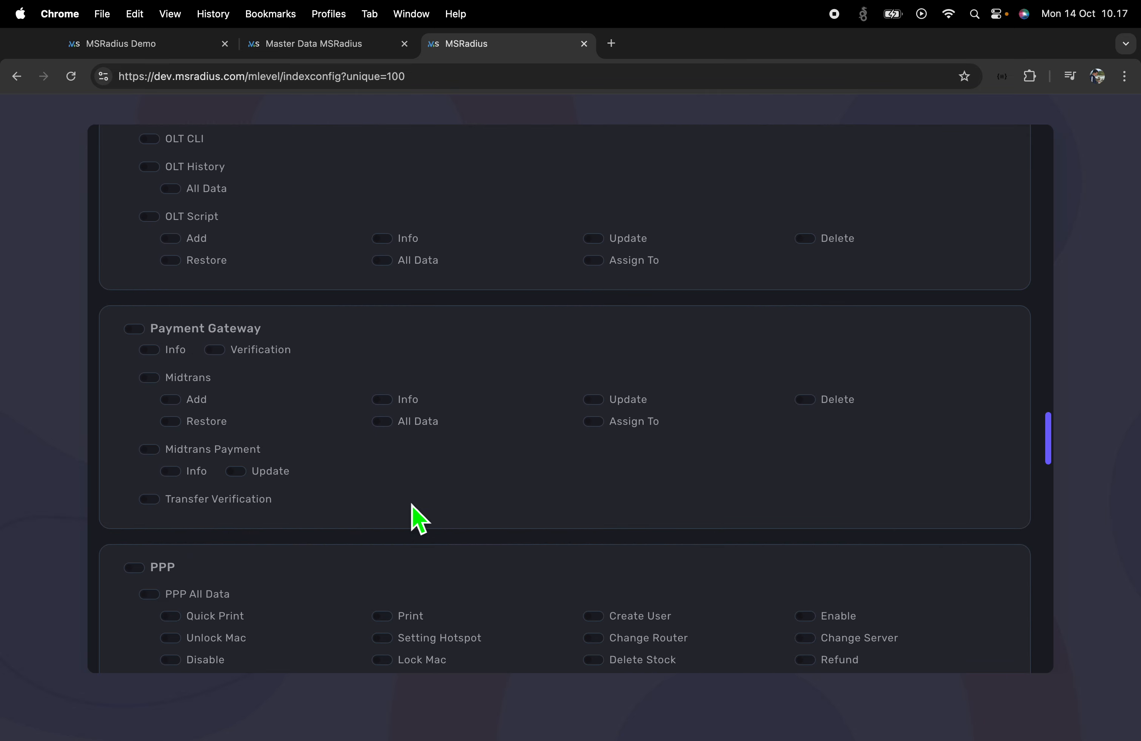
{"action": "scroll", "coordinate": [415, 517], "scroll_direction": "down", "scroll_amount": 10}
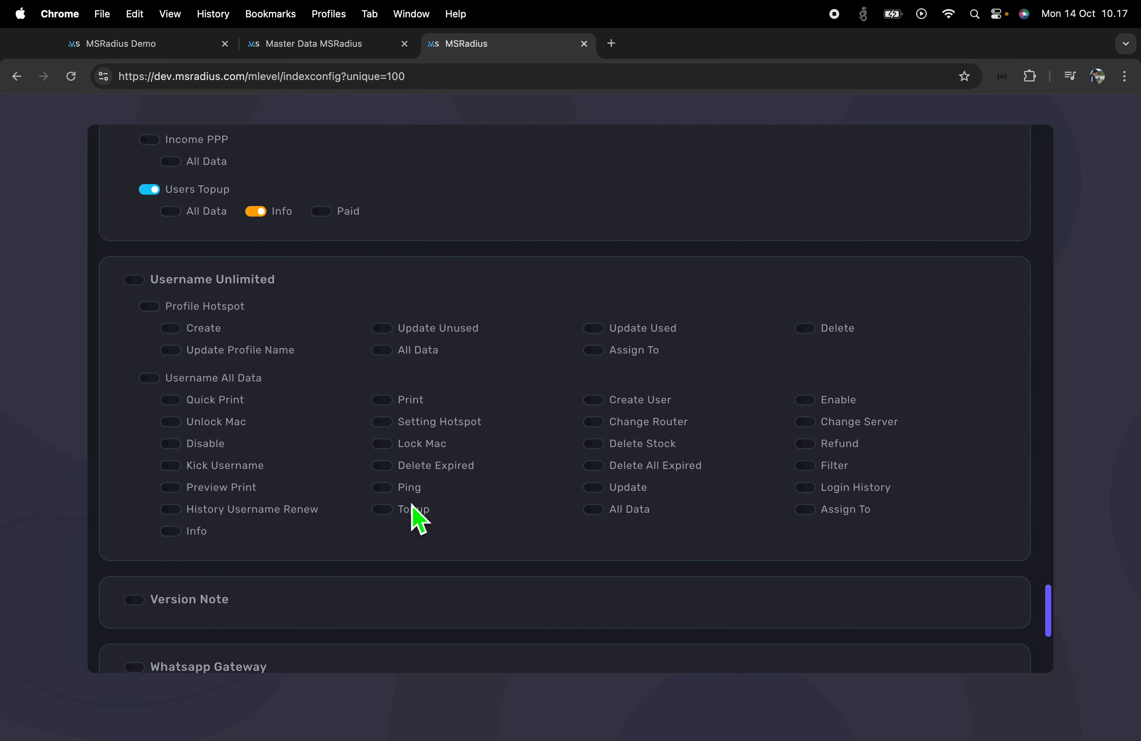
{"action": "scroll", "coordinate": [420, 522], "scroll_direction": "up", "scroll_amount": 4}
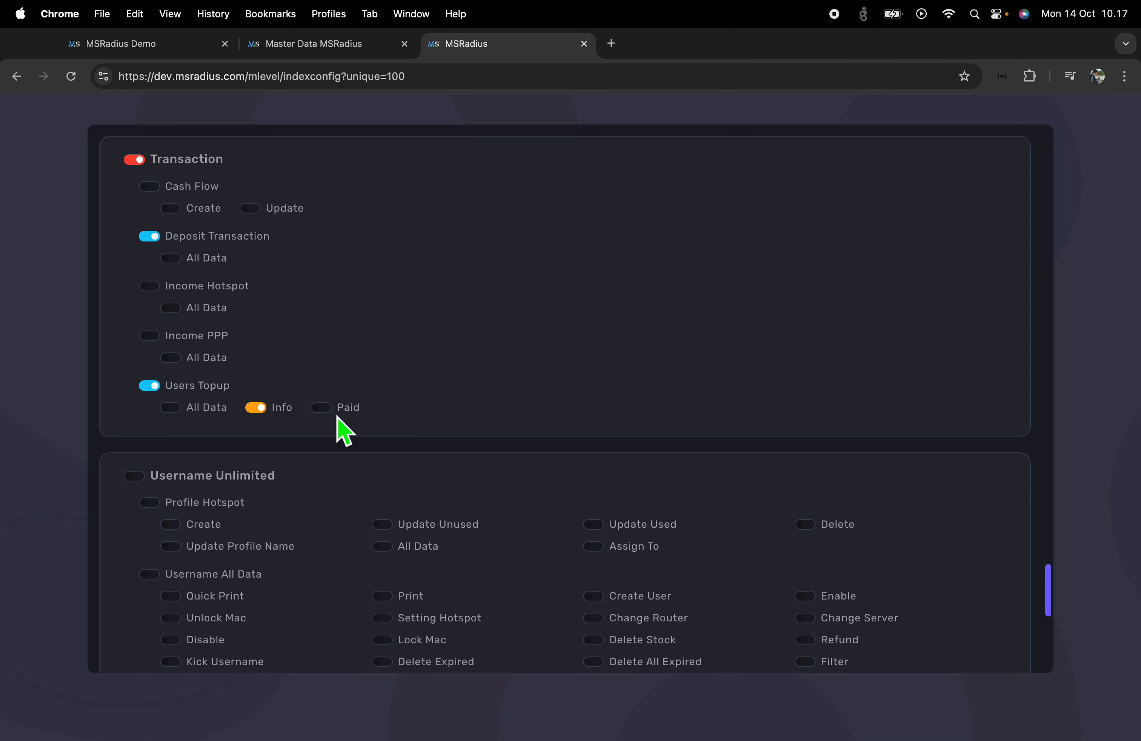
{"action": "left_click", "coordinate": [303, 50]}
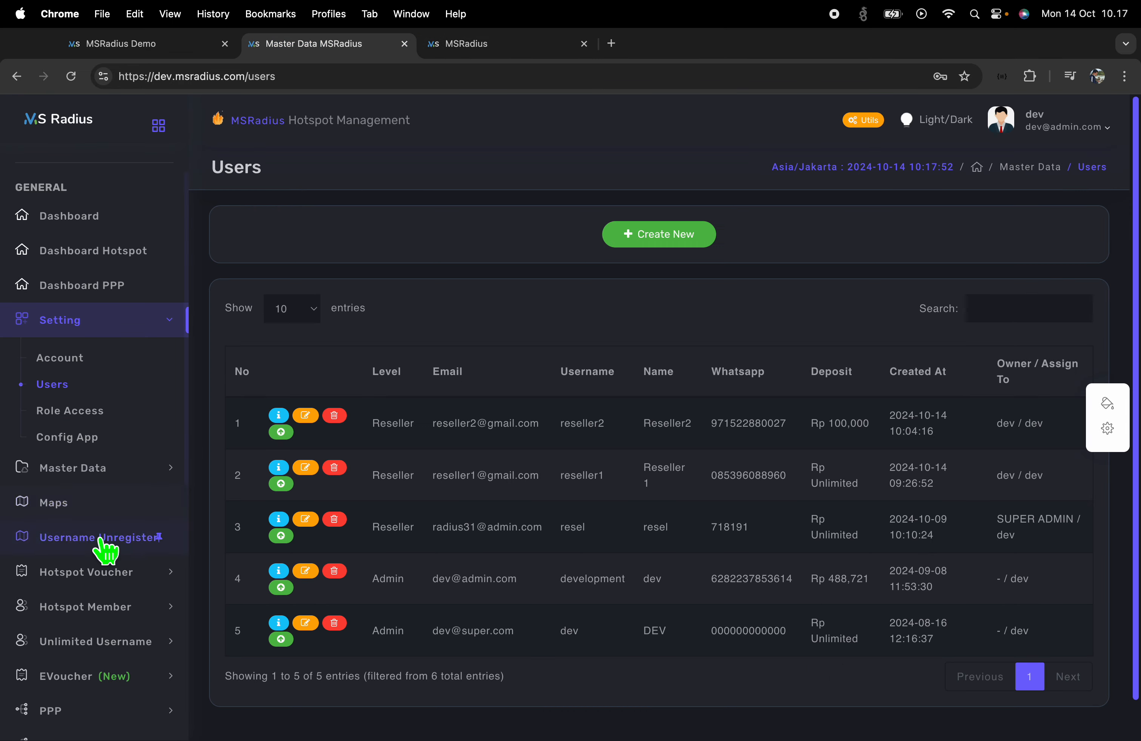
Open the Users Topup list under Transaction in the sidebar
{"action": "scroll", "coordinate": [102, 535], "scroll_direction": "down", "scroll_amount": 10}
{"action": "left_click", "coordinate": [114, 395]}
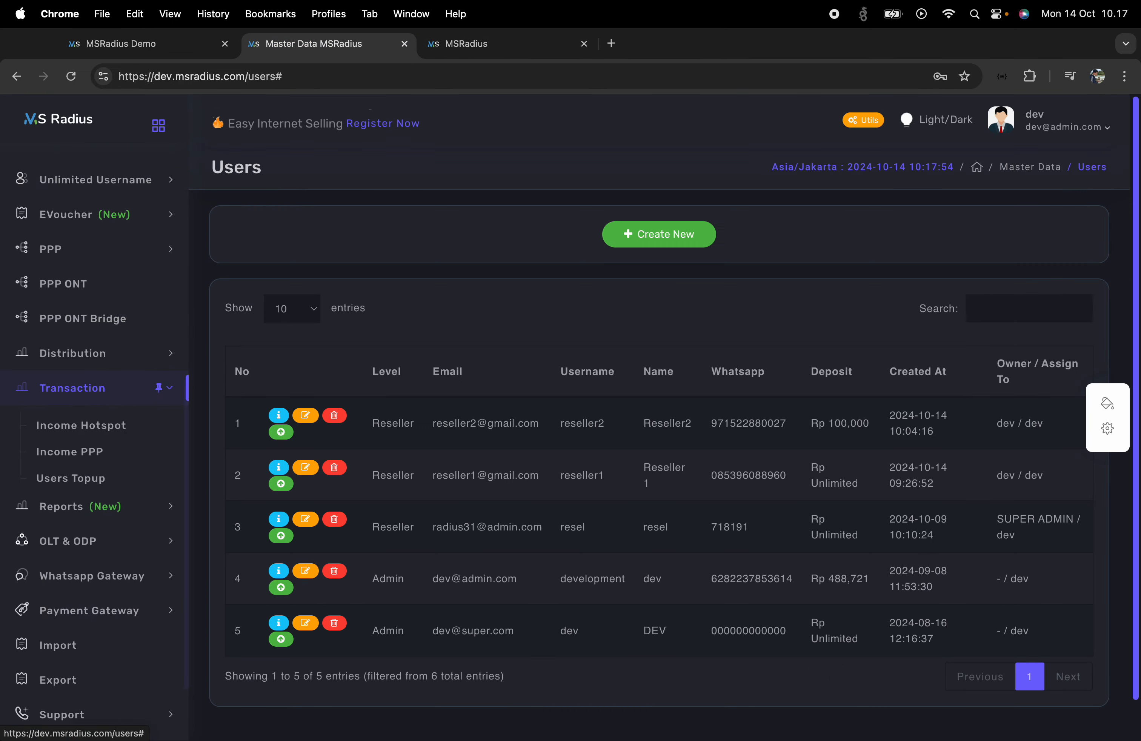
{"action": "left_click", "coordinate": [87, 479]}
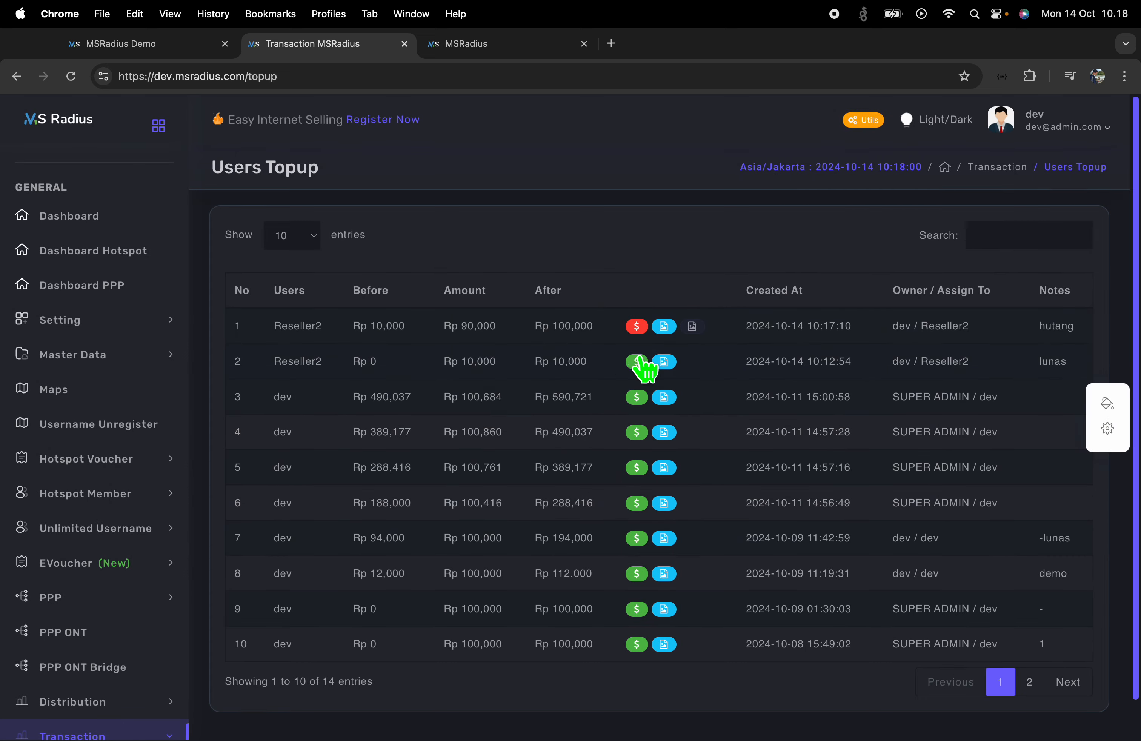
Preview the documentation images of rows 2 and 3
{"action": "left_click", "coordinate": [663, 362]}
{"action": "left_click", "coordinate": [674, 414]}
{"action": "left_click", "coordinate": [664, 398]}
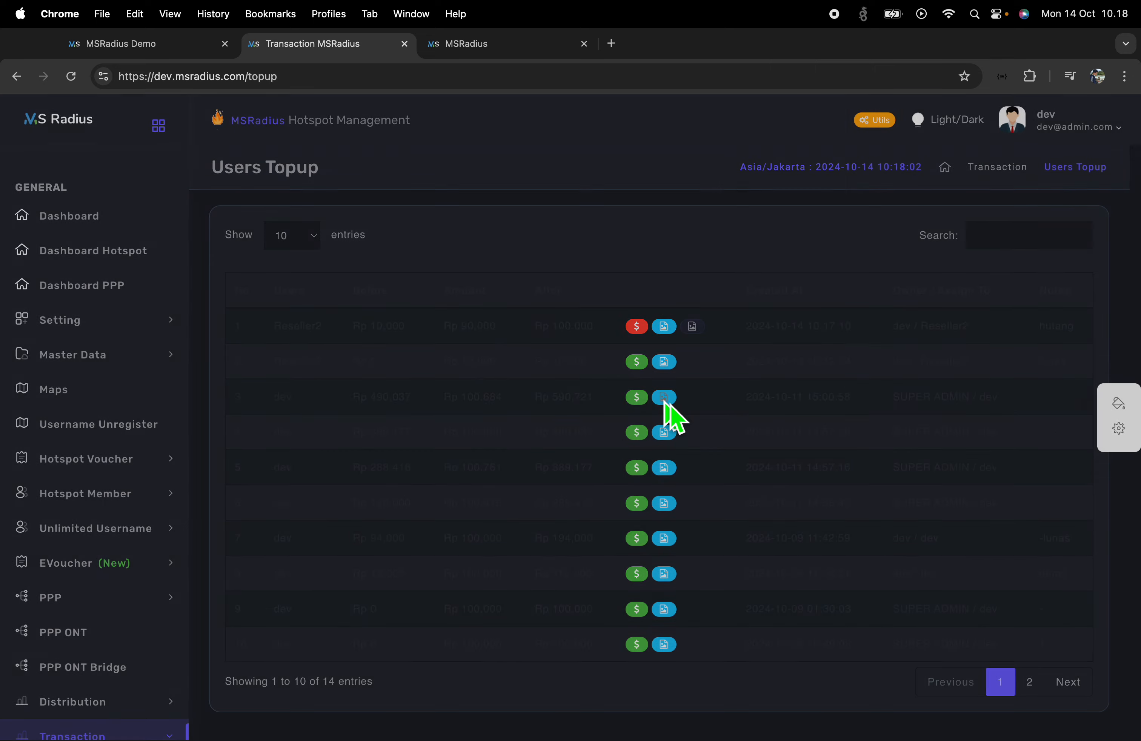
{"action": "left_click", "coordinate": [718, 488]}
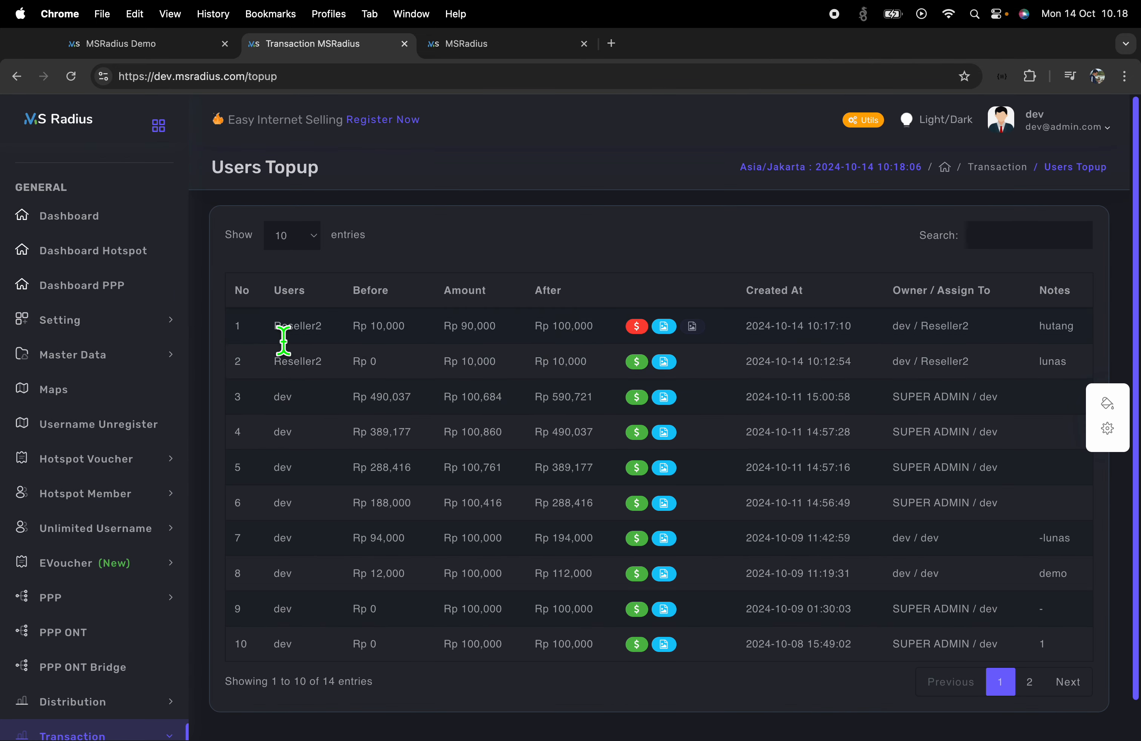
Pay Reseller2's Rp 90,000 topup with 1547118973225.jpeg as proof and the note 'lunas'
{"action": "left_click", "coordinate": [641, 332]}
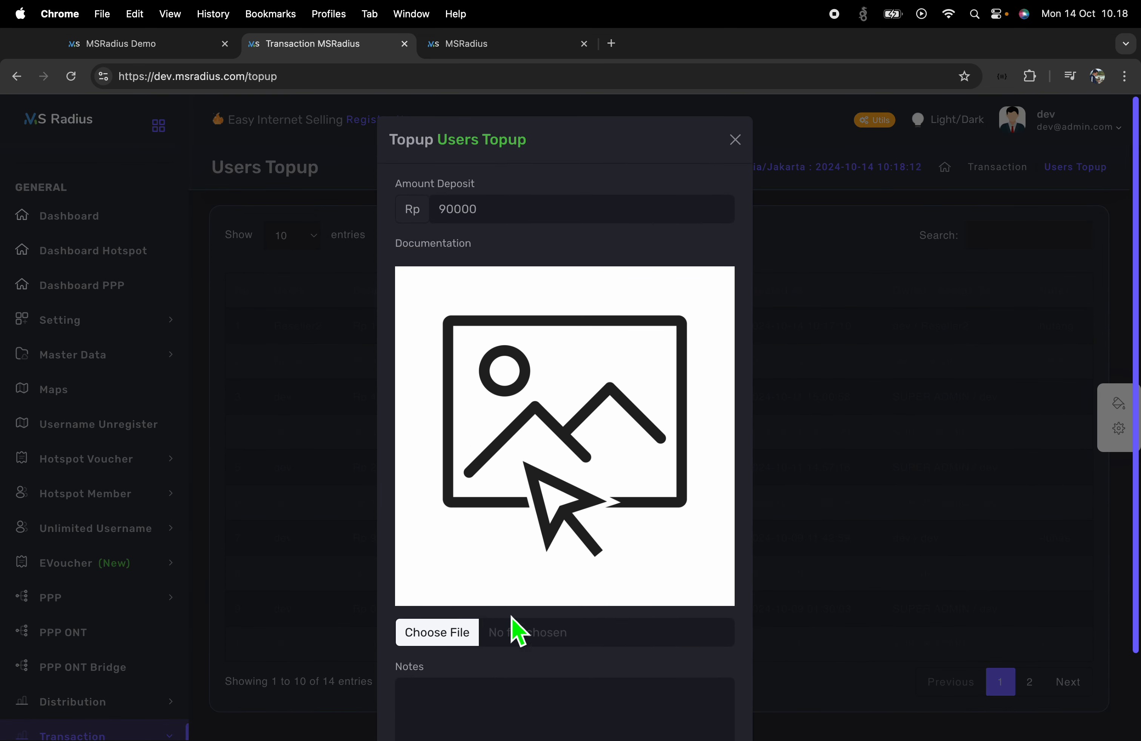
{"action": "left_click", "coordinate": [517, 630]}
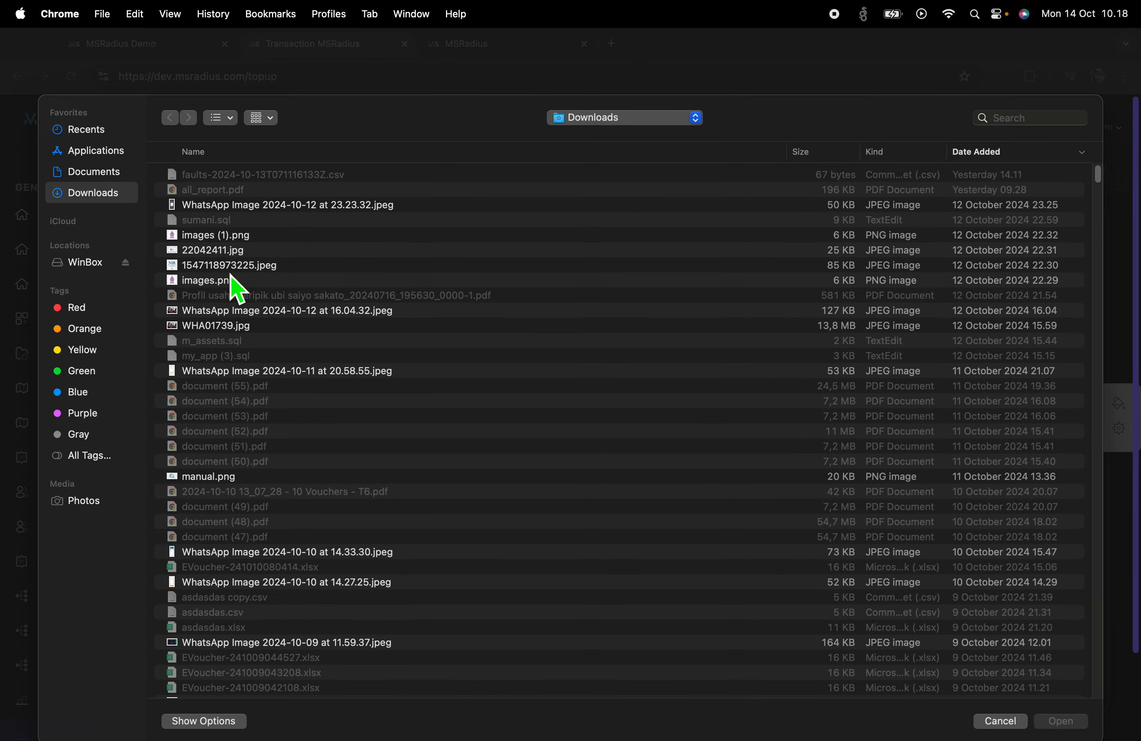
{"action": "double_click", "coordinate": [226, 265]}
{"action": "scroll", "coordinate": [616, 577], "scroll_direction": "down", "scroll_amount": 2}
{"action": "left_click", "coordinate": [555, 632]}
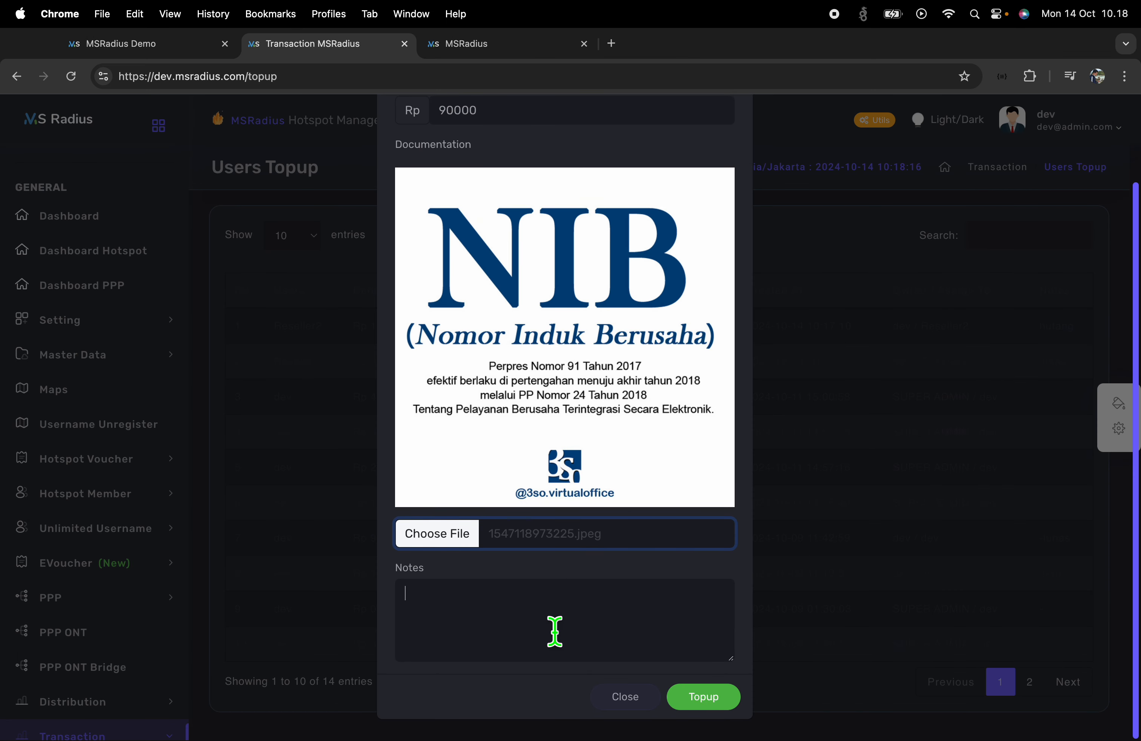
{"action": "scroll", "coordinate": [553, 630], "scroll_direction": "up", "scroll_amount": 1}
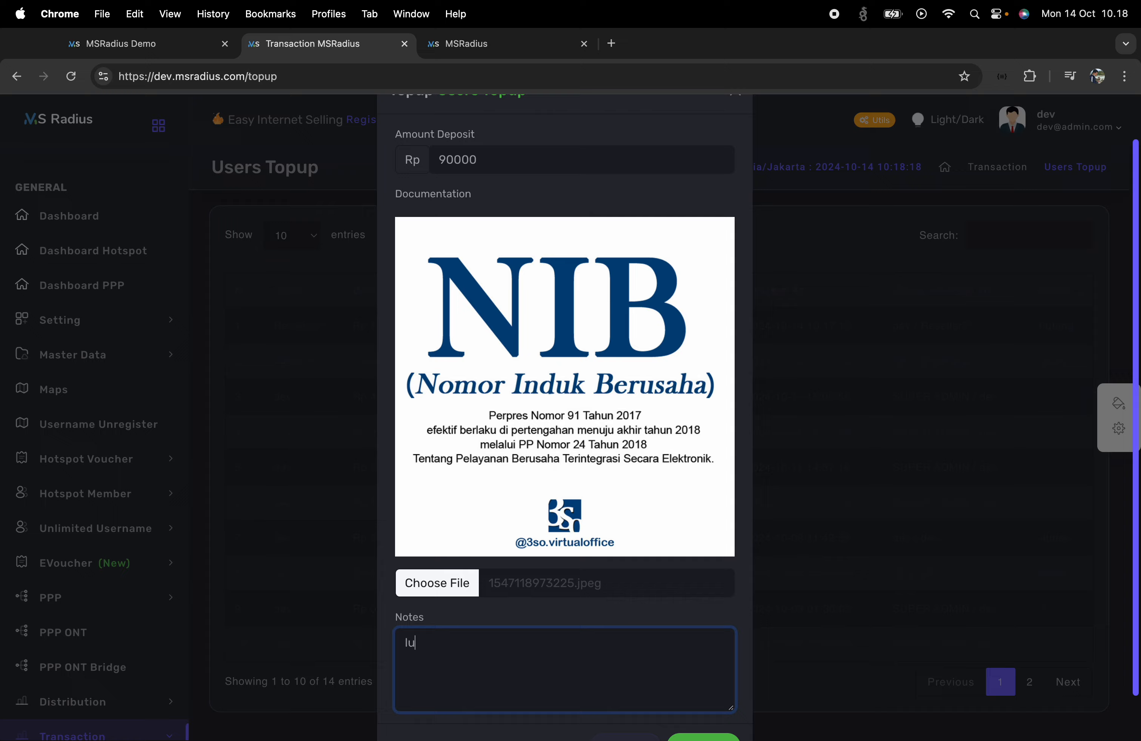
{"action": "scroll", "coordinate": [758, 637], "scroll_direction": "down", "scroll_amount": 2}
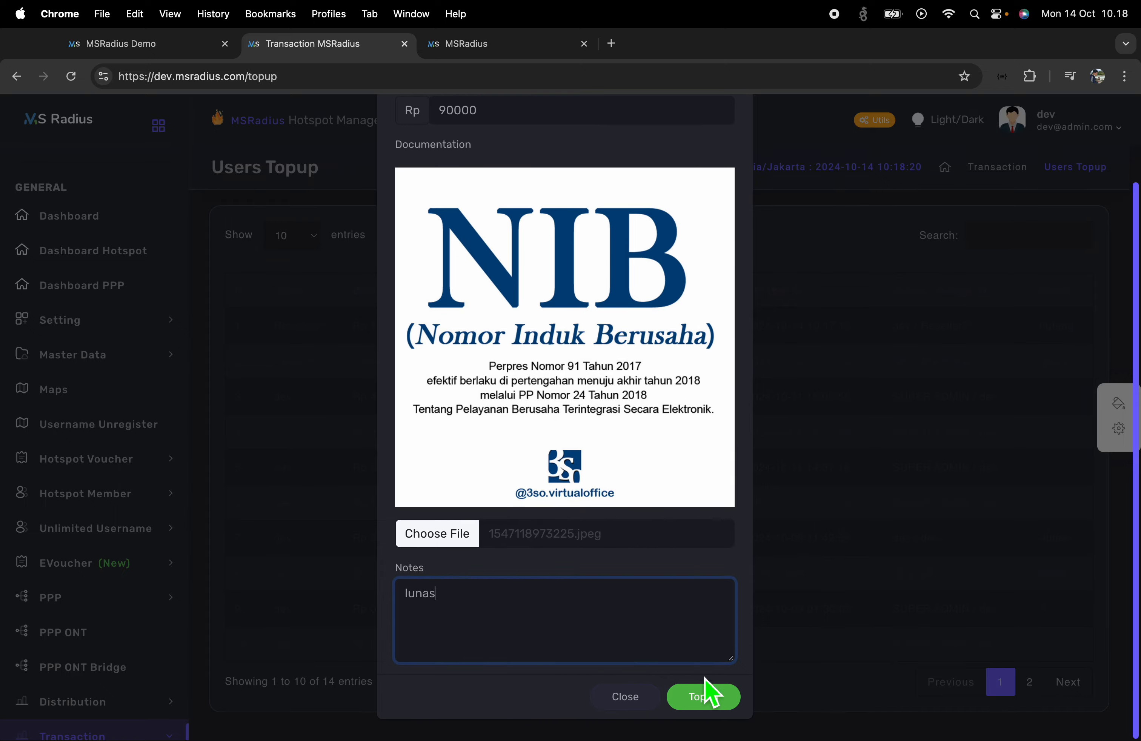
{"action": "left_click", "coordinate": [700, 703]}
{"action": "left_click", "coordinate": [783, 517]}
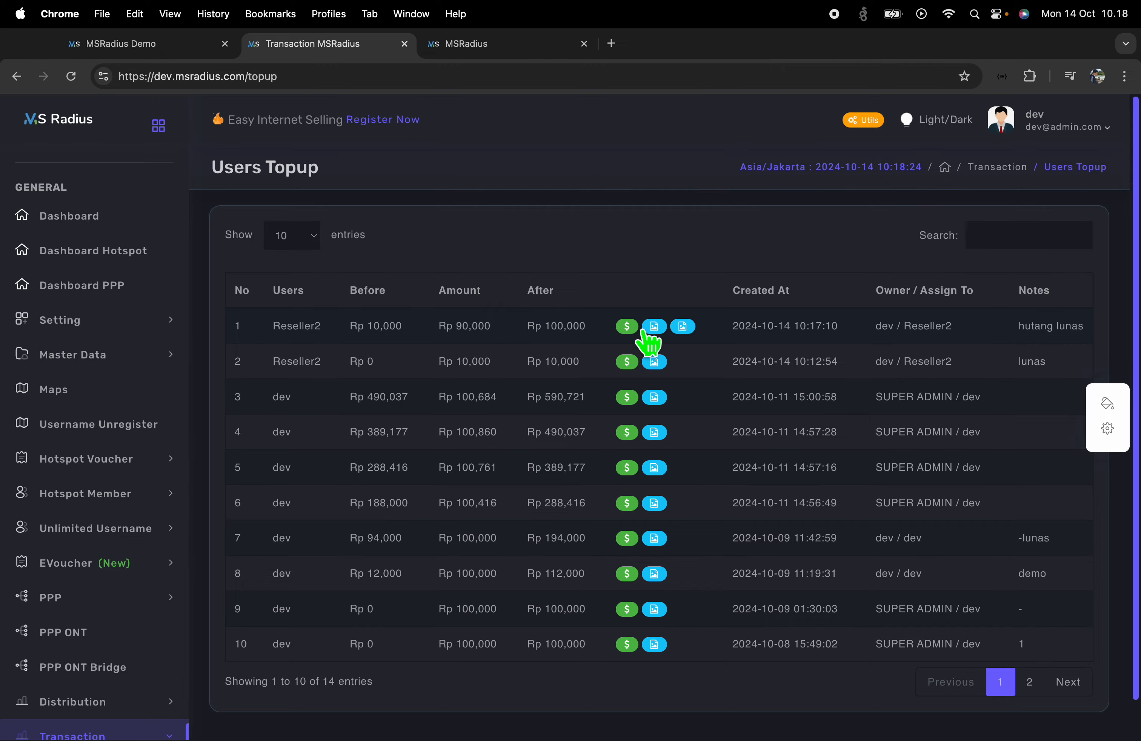
Preview row 1's original and new proof images and check its 'hutang lunas' note
{"action": "left_click", "coordinate": [644, 330]}
{"action": "left_click", "coordinate": [751, 550]}
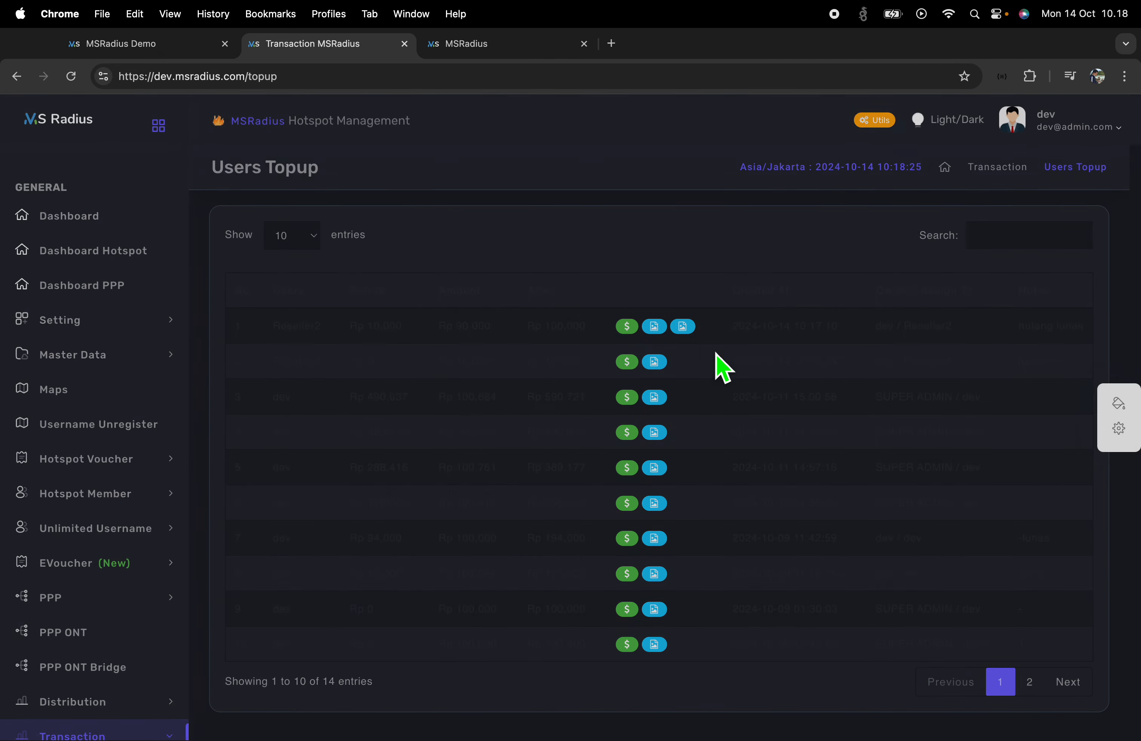
{"action": "left_click", "coordinate": [692, 329]}
{"action": "left_click", "coordinate": [905, 520]}
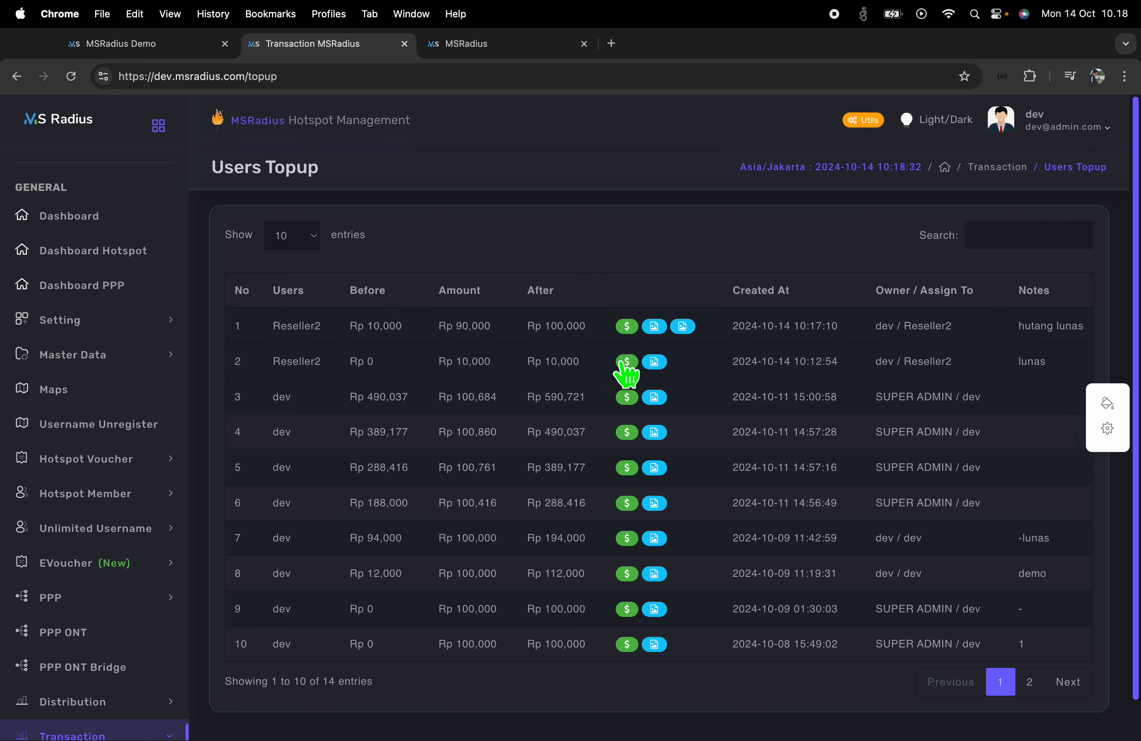
{"action": "double_click", "coordinate": [1035, 337]}
{"action": "double_click", "coordinate": [1082, 334]}
{"action": "left_click_drag", "start_coordinate": [1020, 337], "coordinate": [1109, 329]}
{"action": "left_click", "coordinate": [1095, 334]}
In the reseller's window, reload the topup list and browse Deposit Transaction and Users Topup
{"action": "key", "text": "ctrl+Right"}
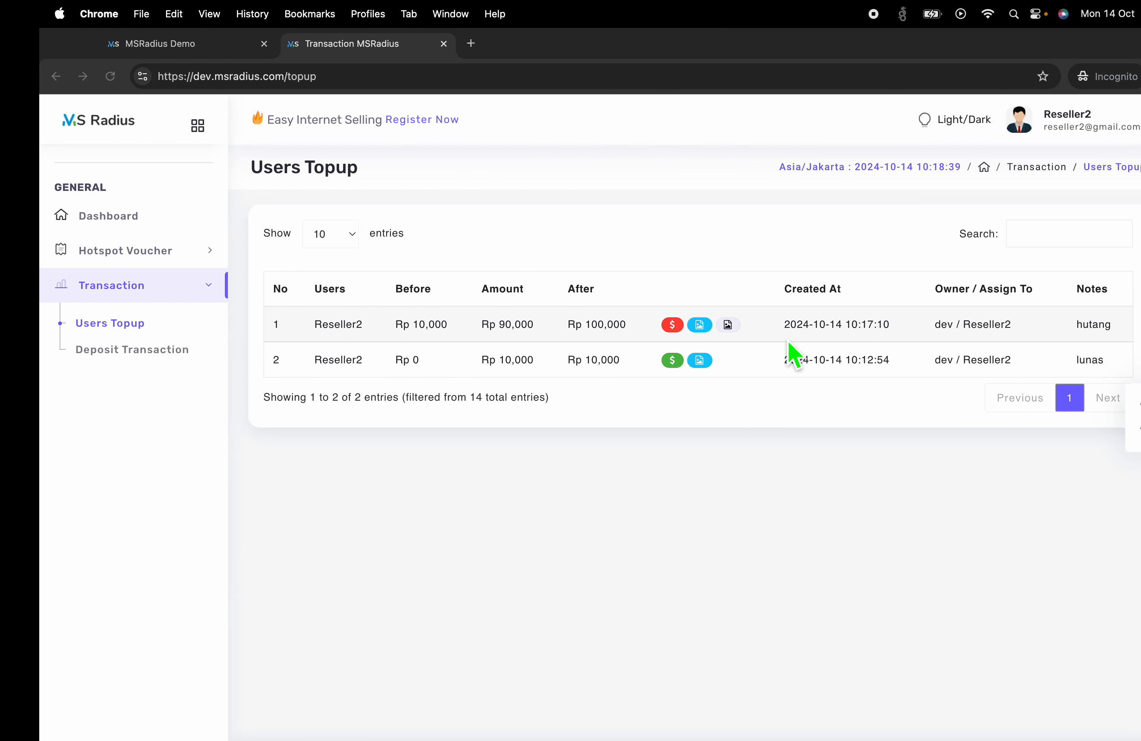
{"action": "left_click", "coordinate": [71, 77]}
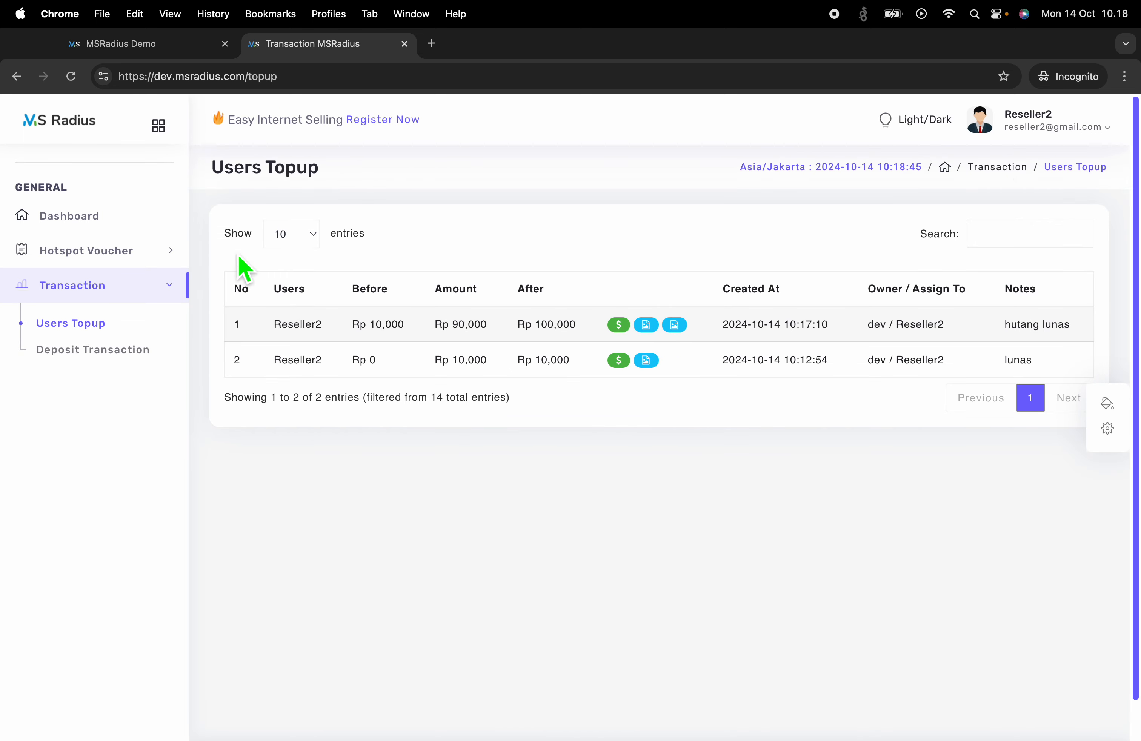
{"action": "left_click", "coordinate": [106, 362]}
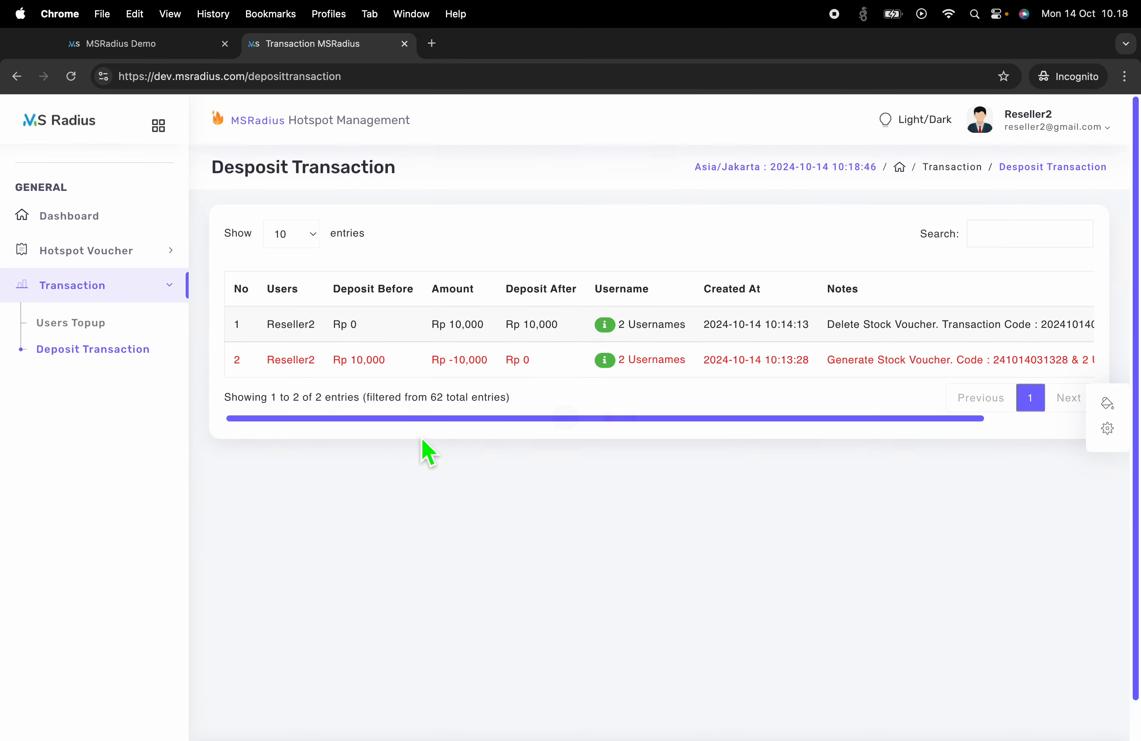
{"action": "left_click", "coordinate": [88, 316]}
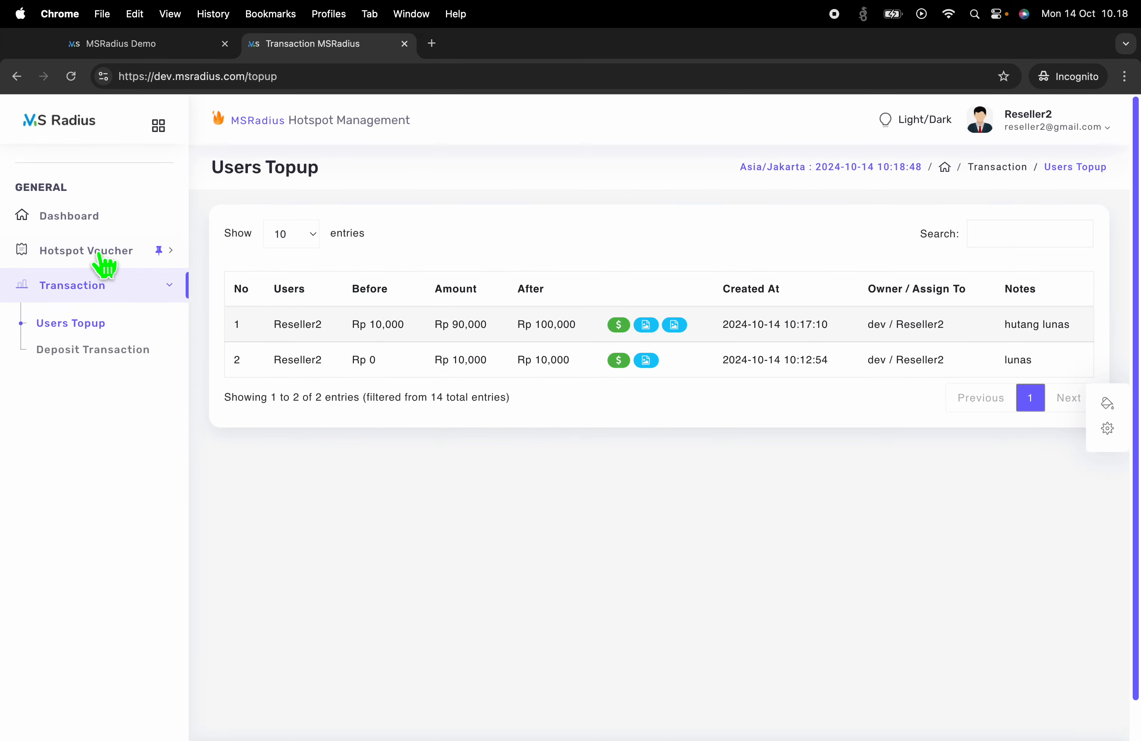
{"action": "left_click", "coordinate": [104, 260]}
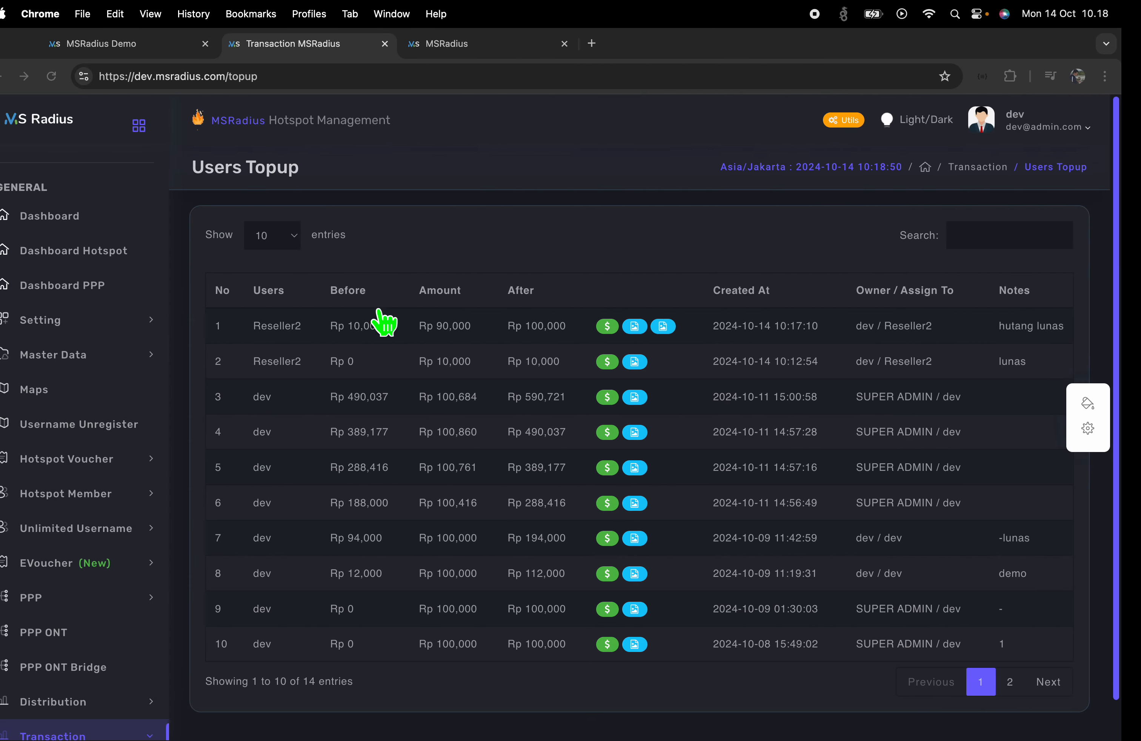
Open Setting > Role Access and the Admin role's access configuration
{"action": "scroll", "coordinate": [82, 537], "scroll_direction": "down", "scroll_amount": 10}
{"action": "scroll", "coordinate": [89, 539], "scroll_direction": "down", "scroll_amount": 2}
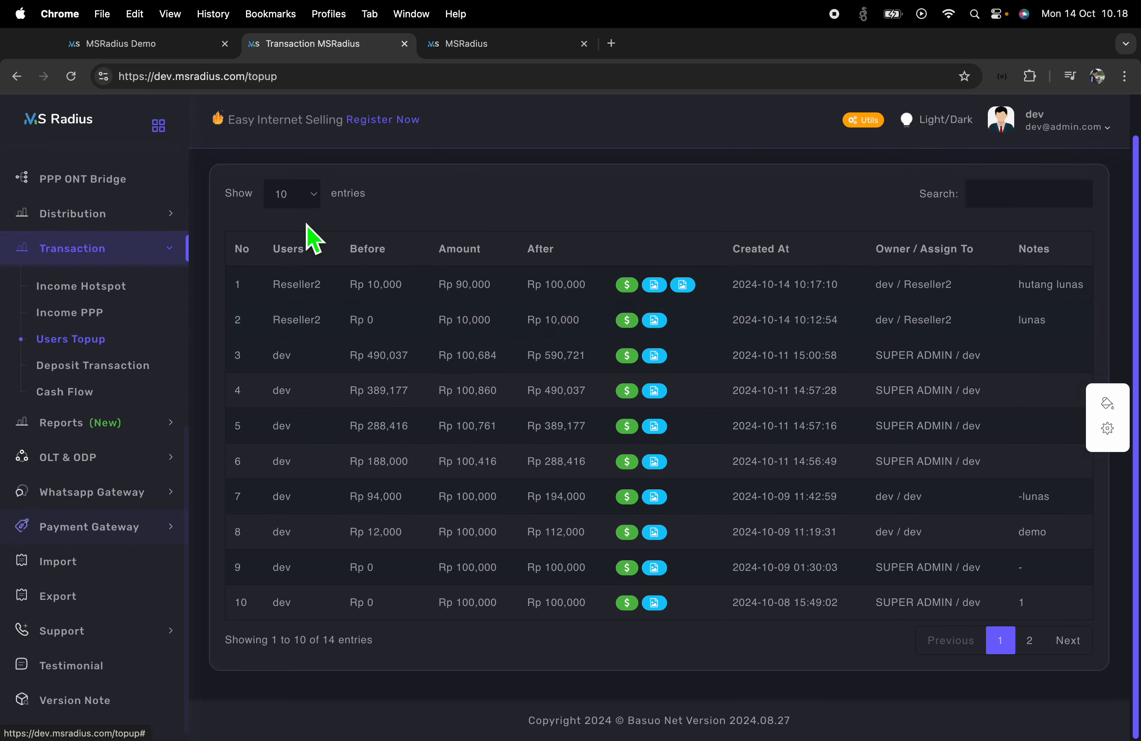
{"action": "scroll", "coordinate": [98, 441], "scroll_direction": "up", "scroll_amount": 10}
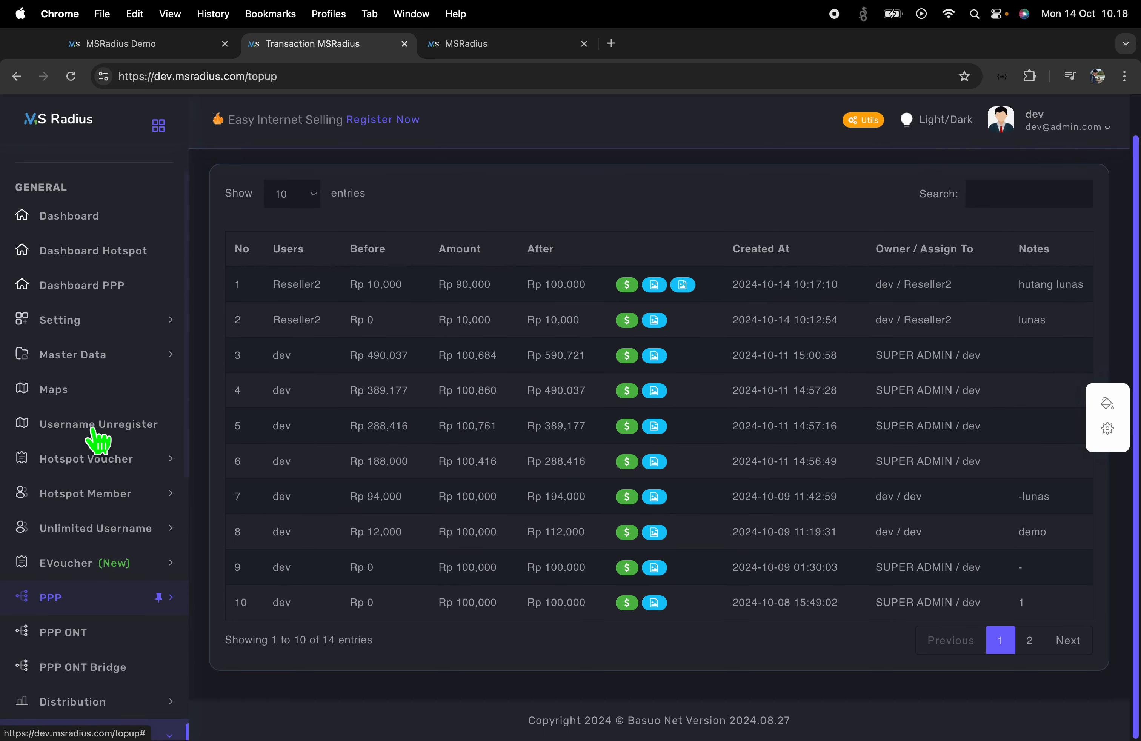
{"action": "left_click", "coordinate": [98, 330]}
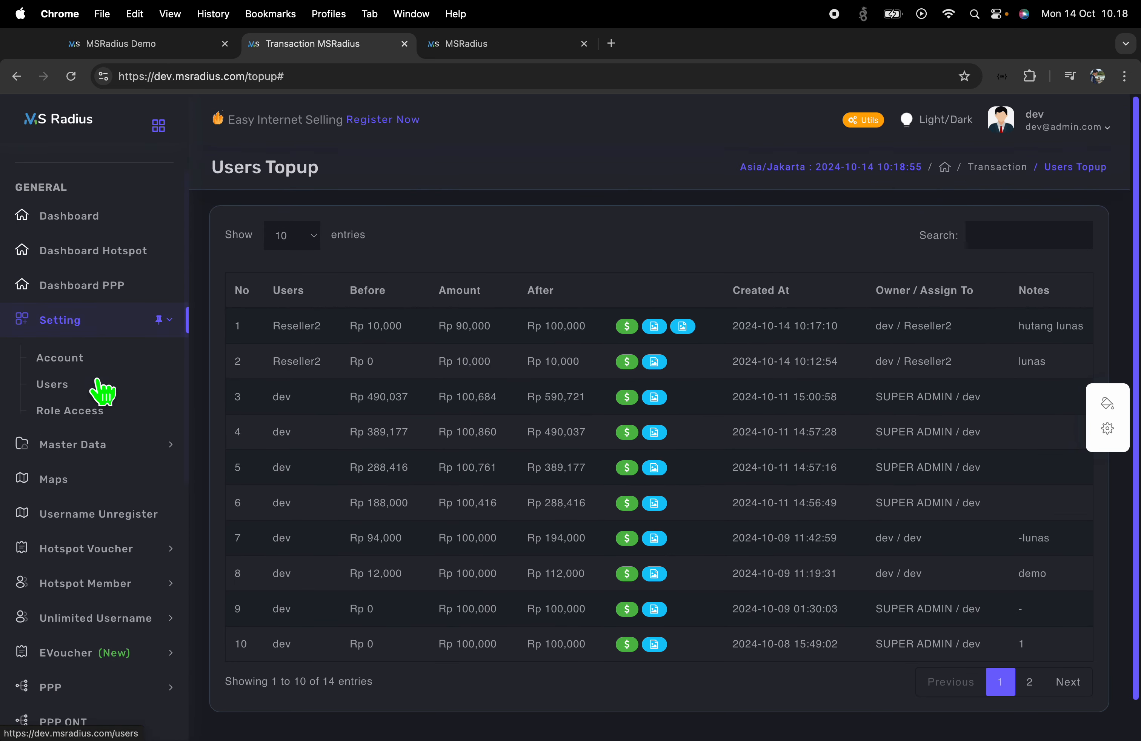
{"action": "left_click", "coordinate": [93, 416]}
{"action": "scroll", "coordinate": [602, 621], "scroll_direction": "down", "scroll_amount": 1}
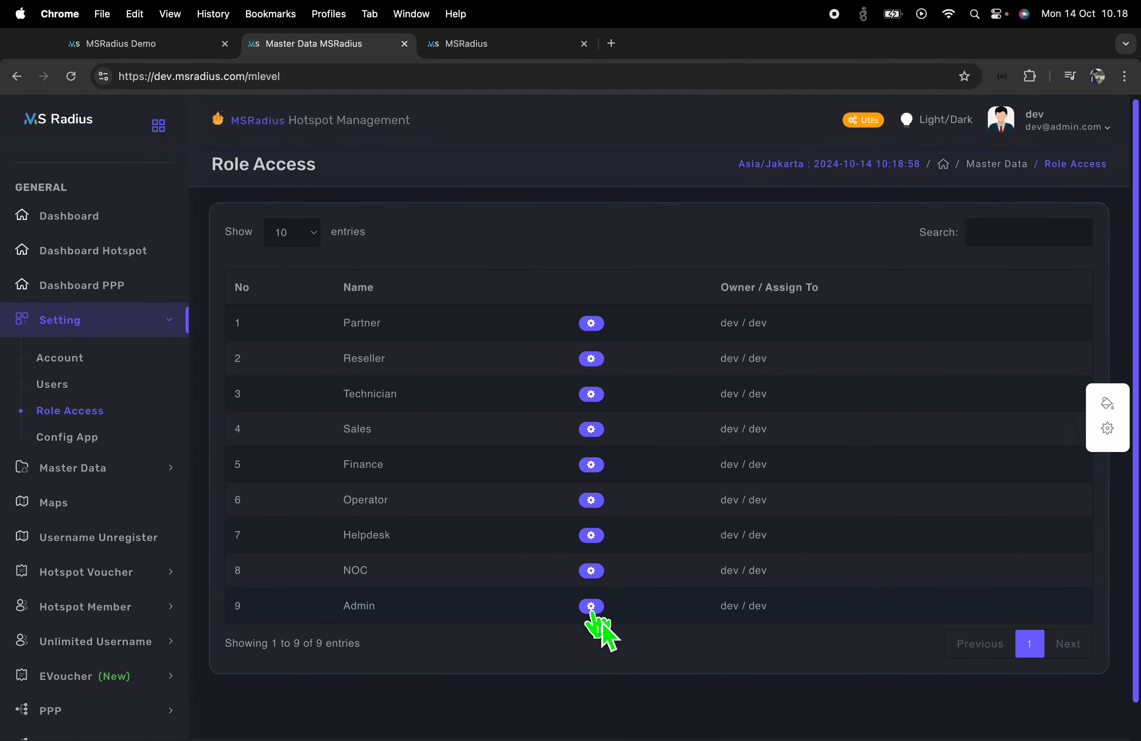
{"action": "left_click", "coordinate": [592, 607]}
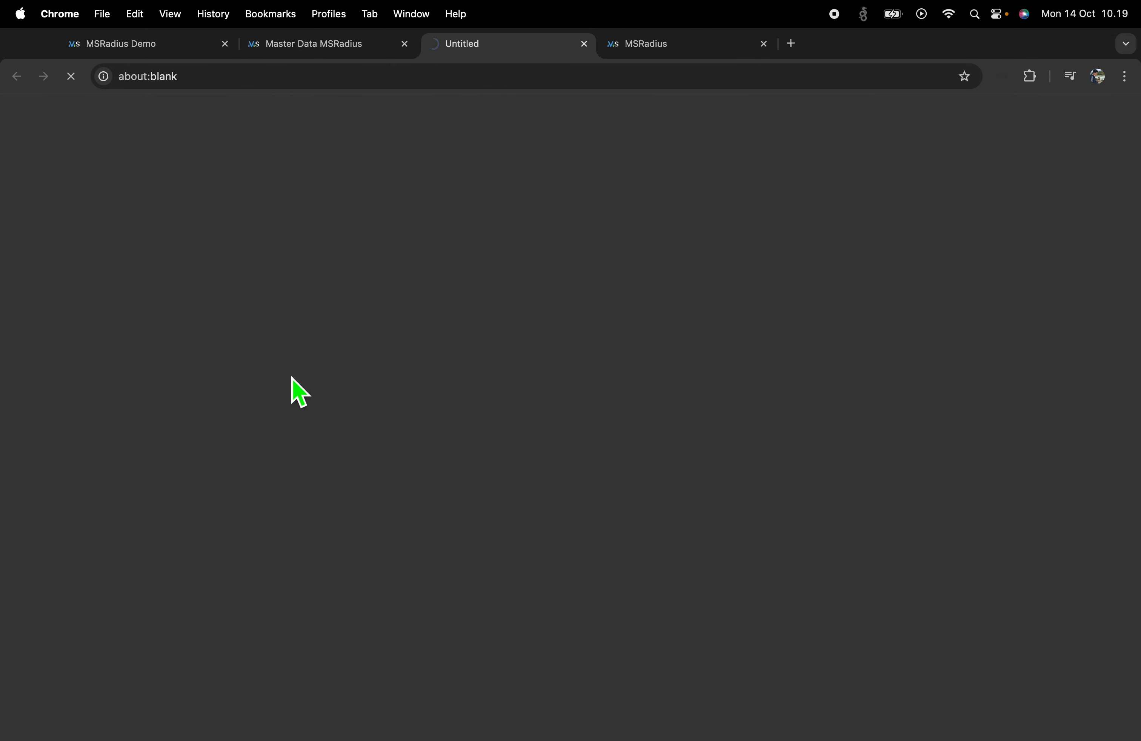
Review the Admin role's permissions, glancing at the Role Access list in between
{"action": "scroll", "coordinate": [565, 469], "scroll_direction": "down", "scroll_amount": 10}
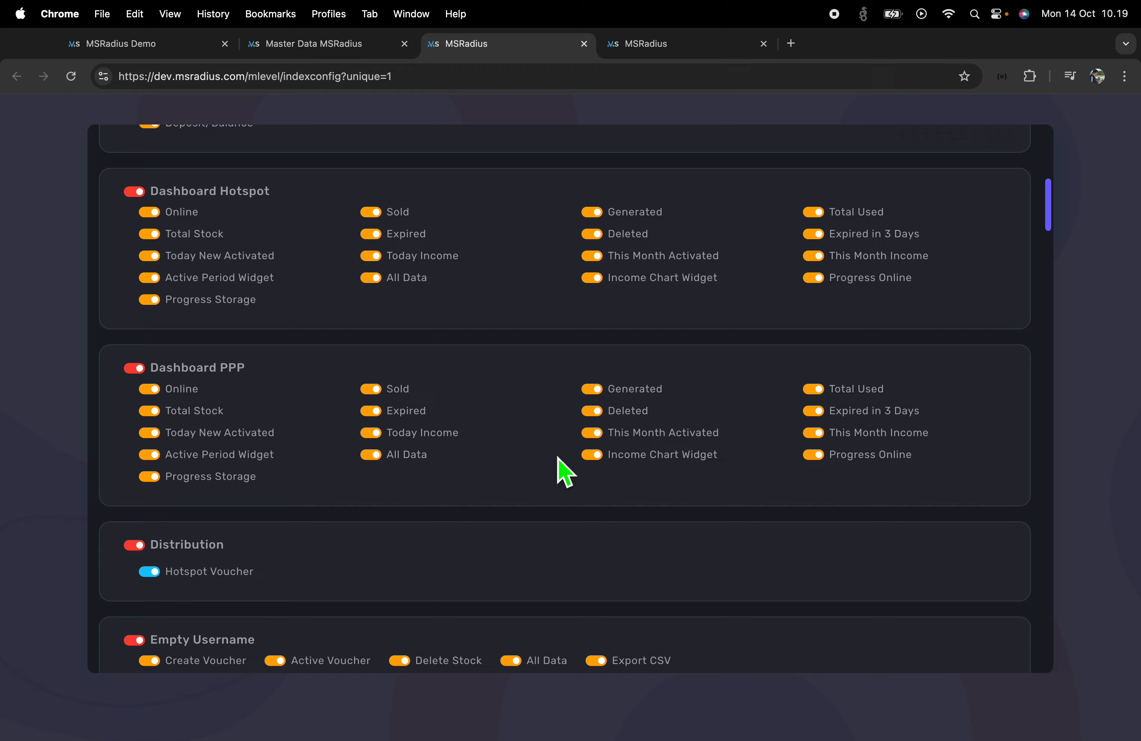
{"action": "scroll", "coordinate": [565, 472], "scroll_direction": "down", "scroll_amount": 20}
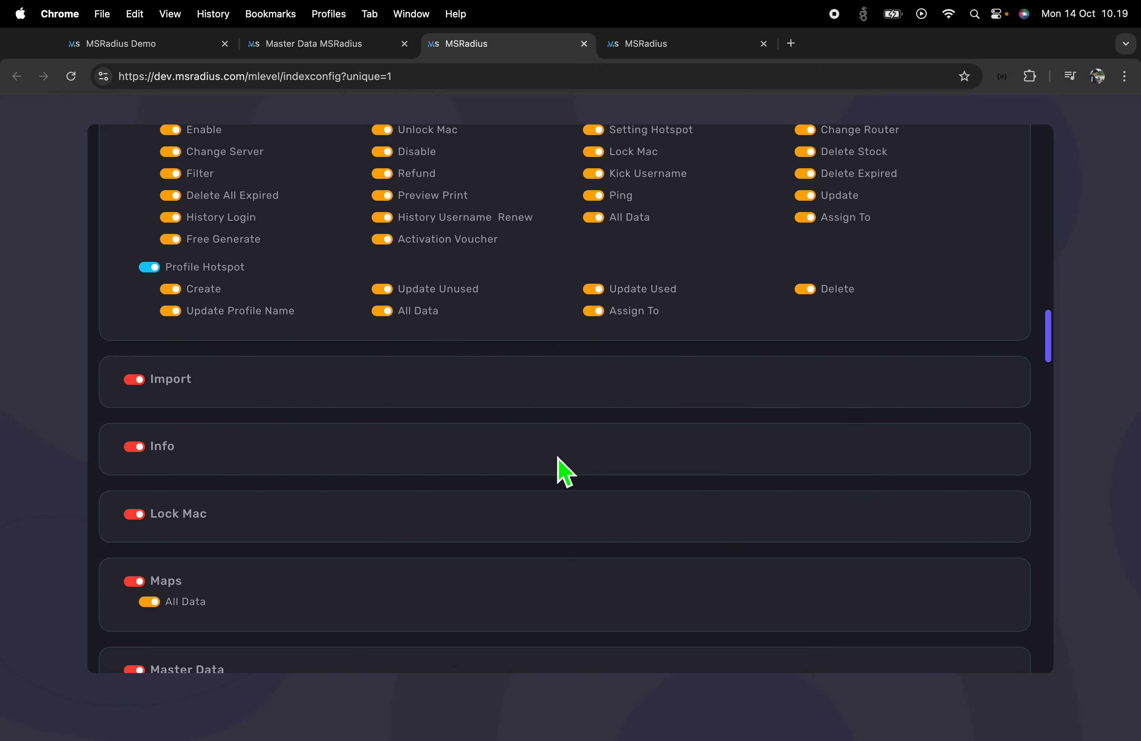
{"action": "scroll", "coordinate": [566, 472], "scroll_direction": "down", "scroll_amount": 20}
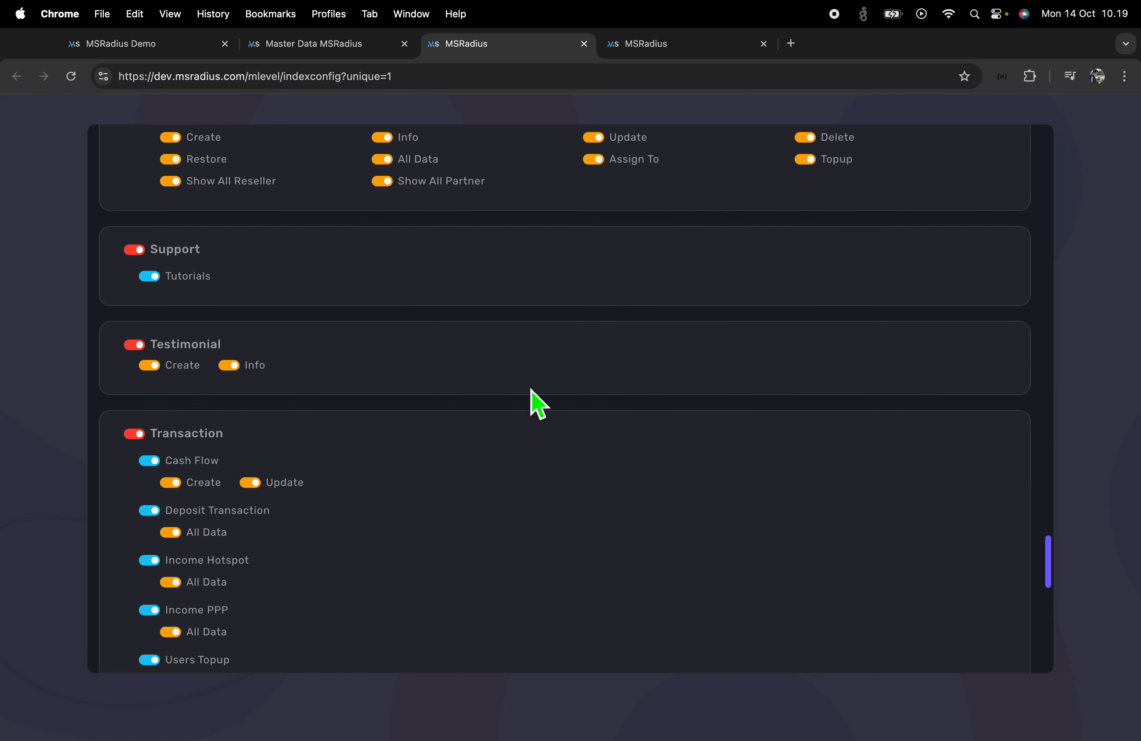
{"action": "scroll", "coordinate": [370, 471], "scroll_direction": "down", "scroll_amount": 15}
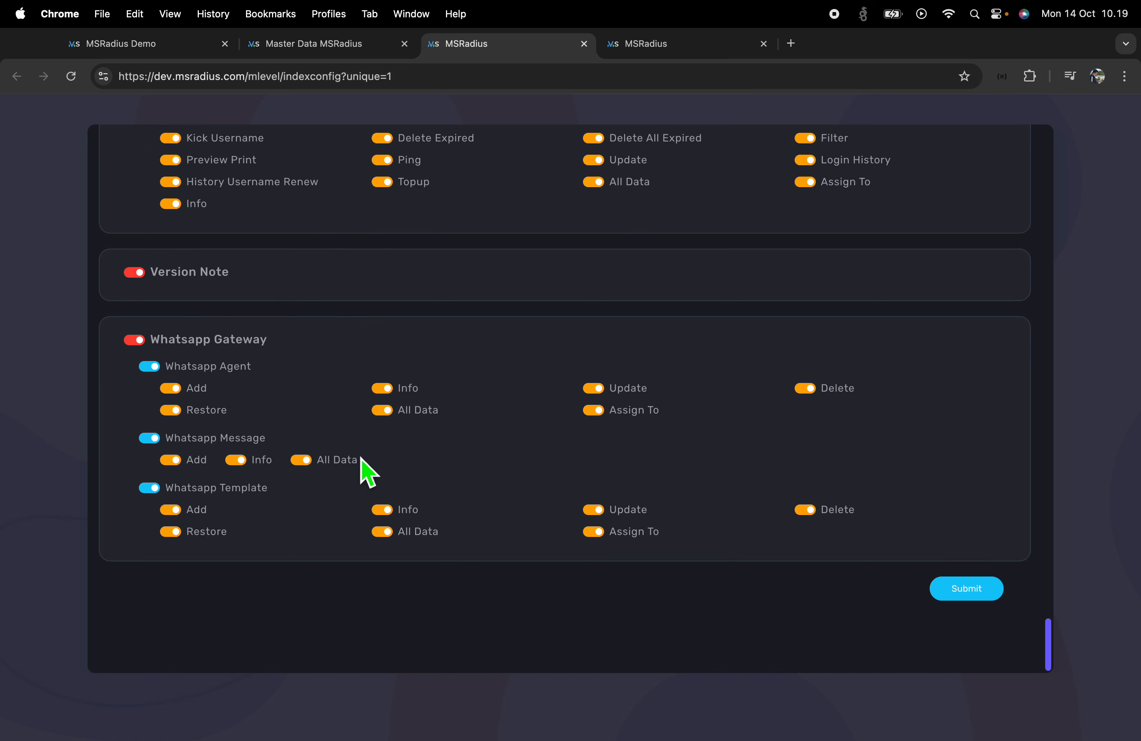
{"action": "left_click", "coordinate": [332, 60]}
{"action": "scroll", "coordinate": [56, 540], "scroll_direction": "down", "scroll_amount": 5}
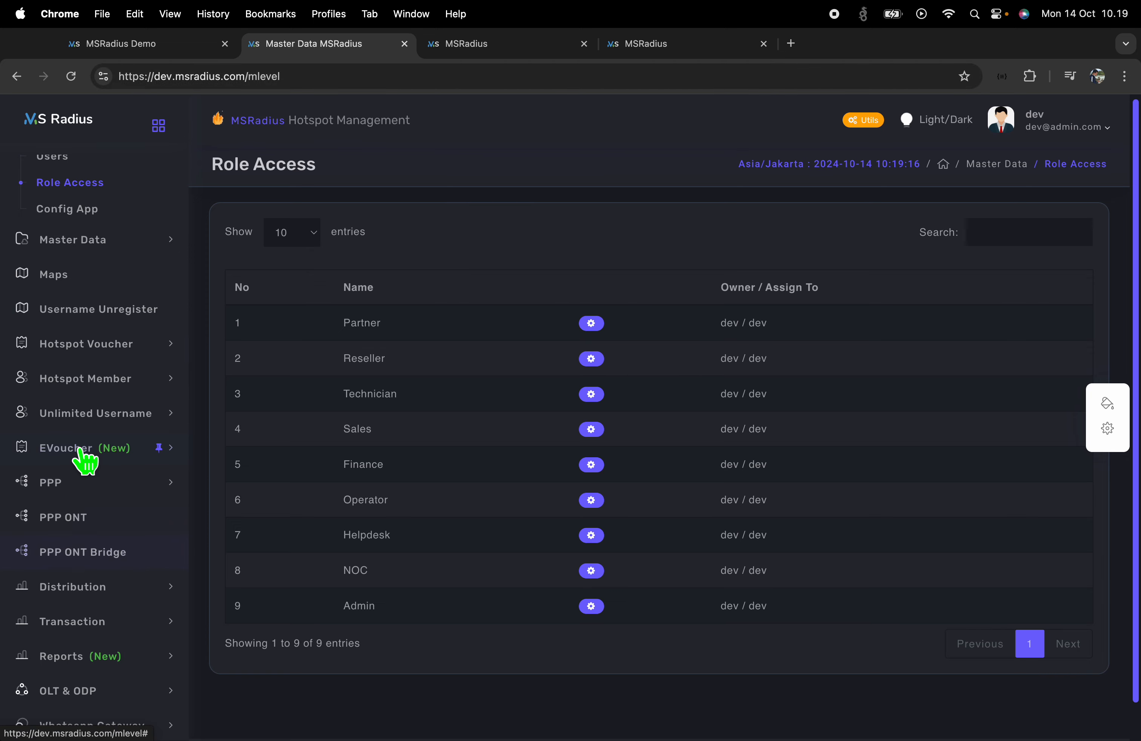
{"action": "left_click", "coordinate": [473, 55]}
{"action": "scroll", "coordinate": [418, 433], "scroll_direction": "up", "scroll_amount": 6}
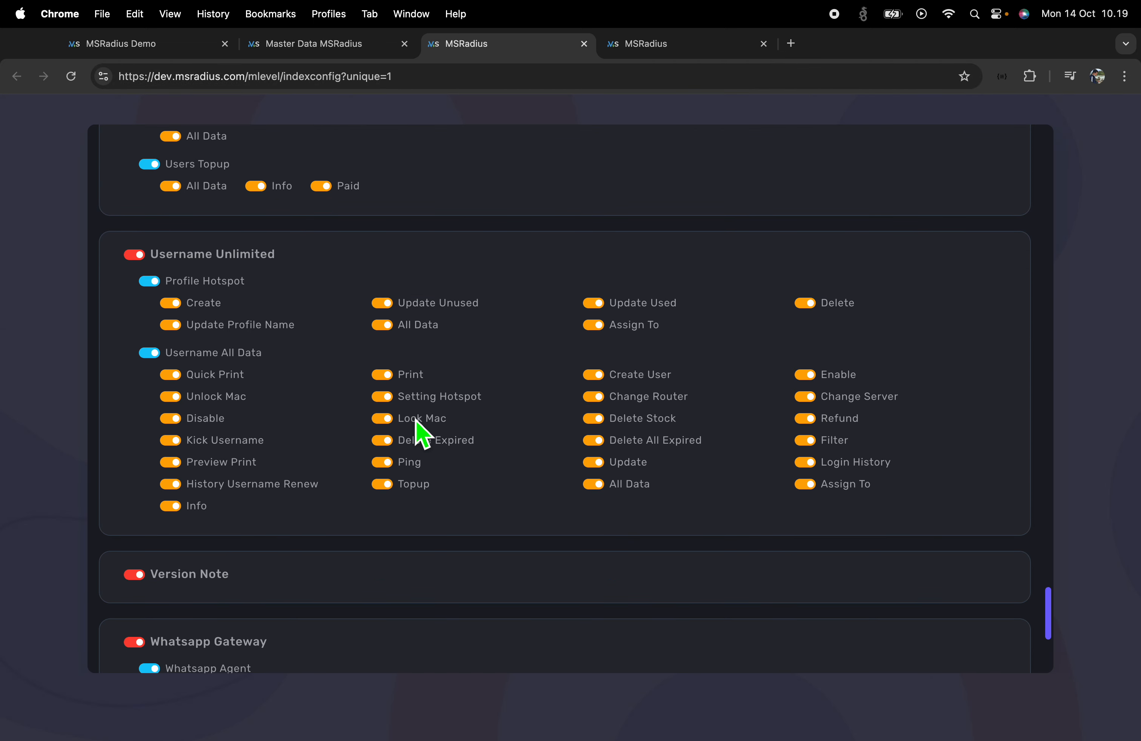
Search the page for PPP and switch off Dashboard Hotspot and Dashboard PPP for Admin
{"action": "key", "text": "super+f"}
{"action": "type", "text": "PPP"}
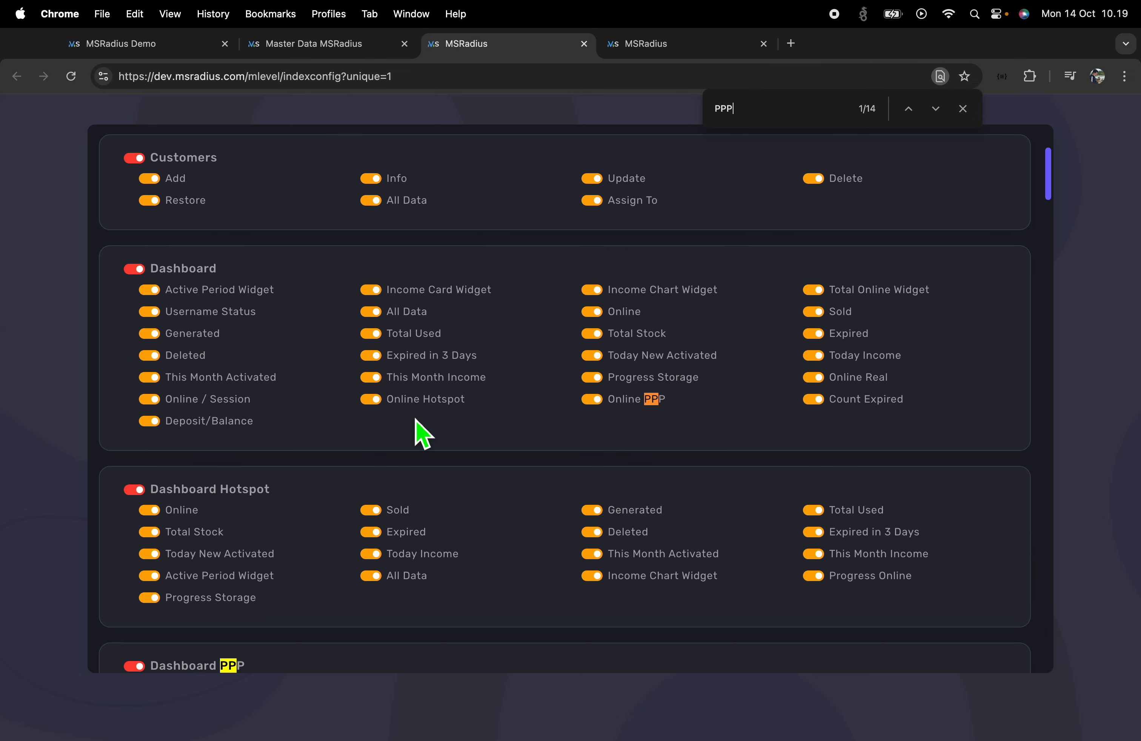
{"action": "scroll", "coordinate": [356, 457], "scroll_direction": "down", "scroll_amount": 7}
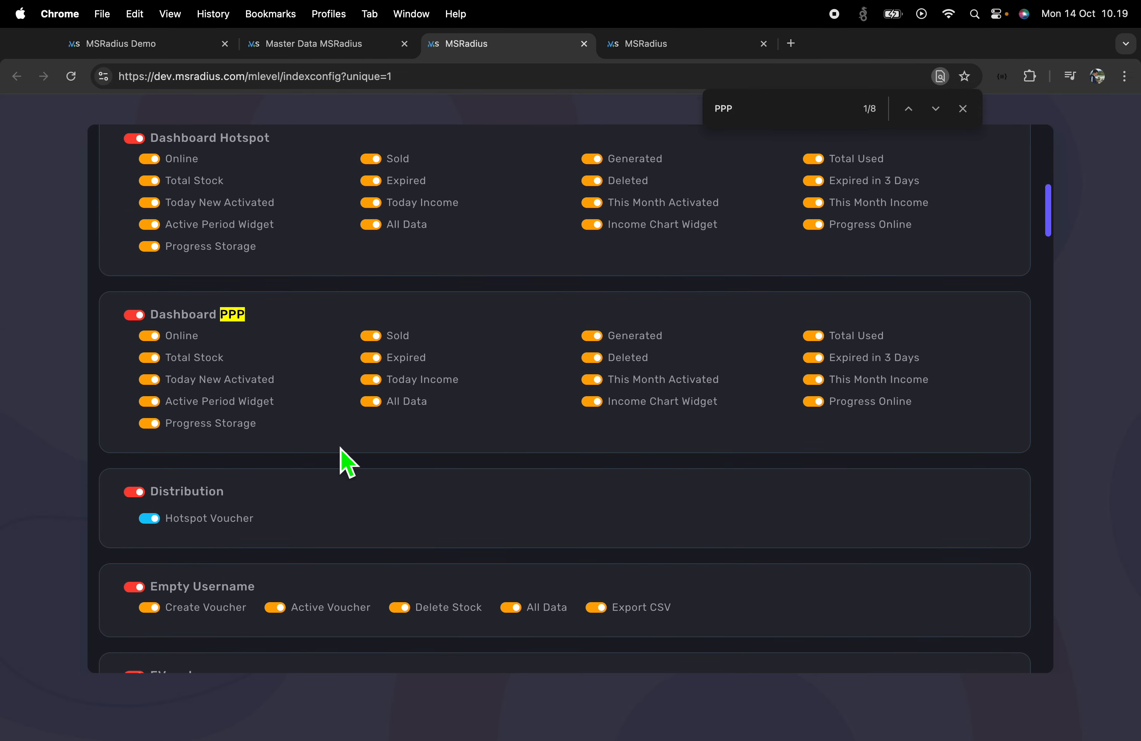
{"action": "left_click", "coordinate": [134, 140]}
{"action": "left_click", "coordinate": [134, 318]}
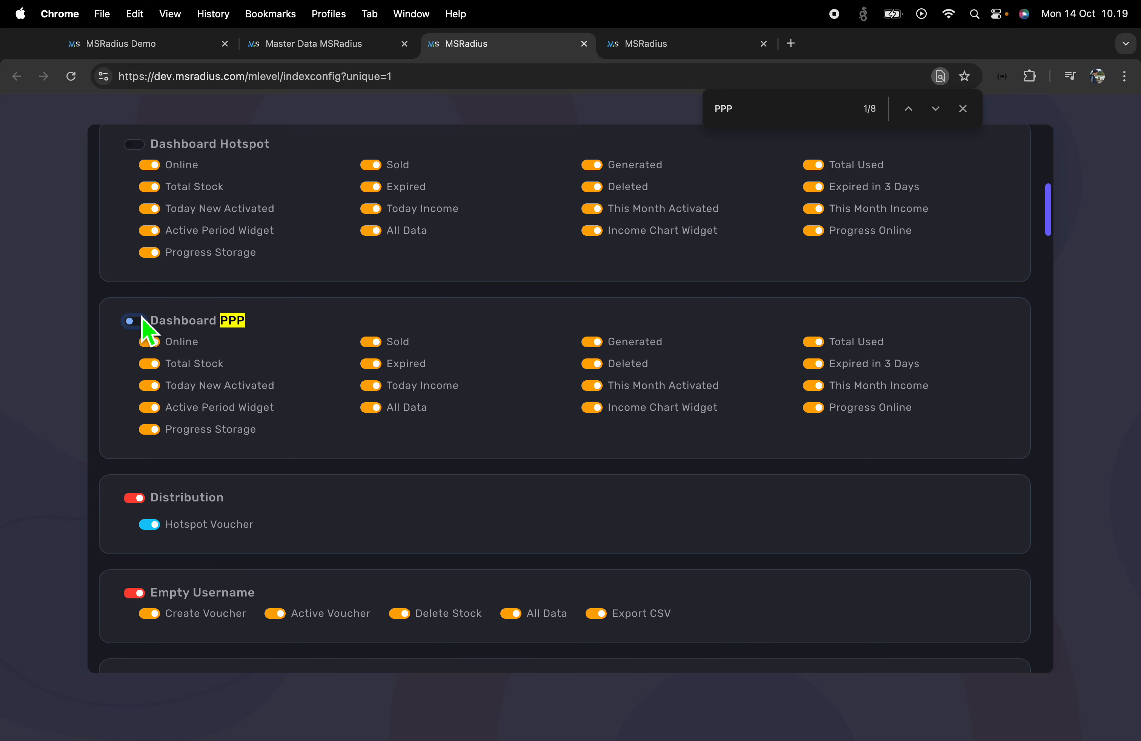
Look over the Role Access list again, then return to Admin's access settings
{"action": "left_click", "coordinate": [356, 44]}
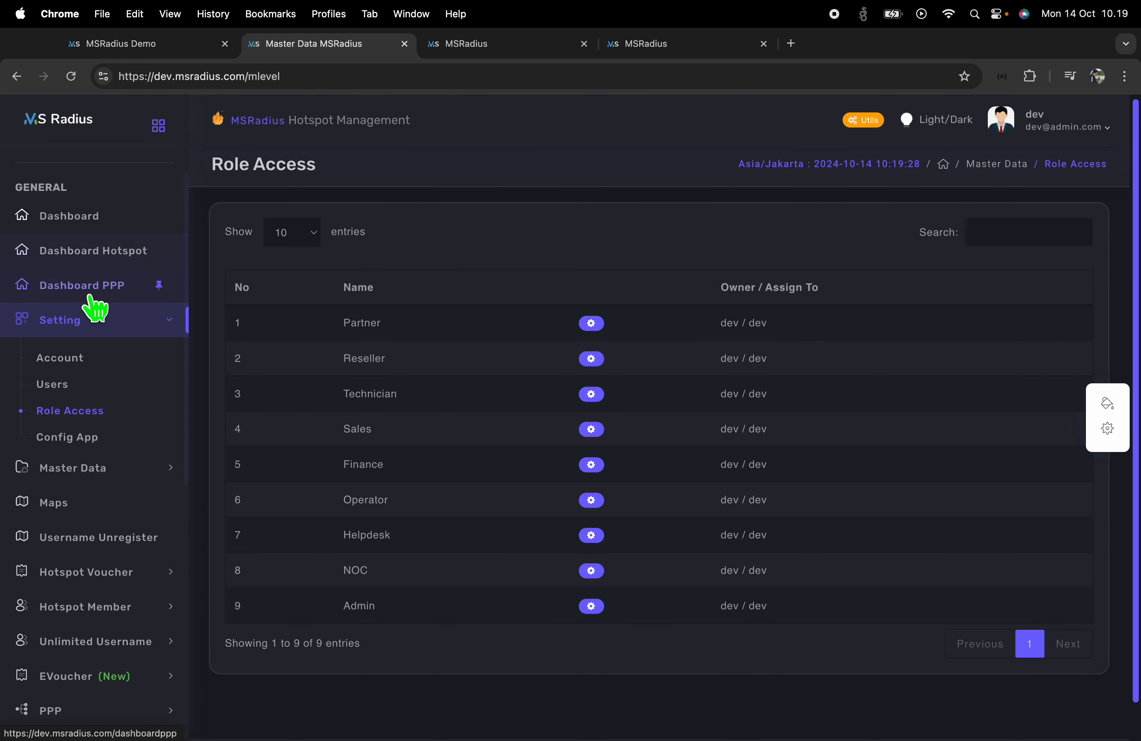
{"action": "scroll", "coordinate": [118, 535], "scroll_direction": "down", "scroll_amount": 2}
{"action": "scroll", "coordinate": [118, 536], "scroll_direction": "down", "scroll_amount": 5}
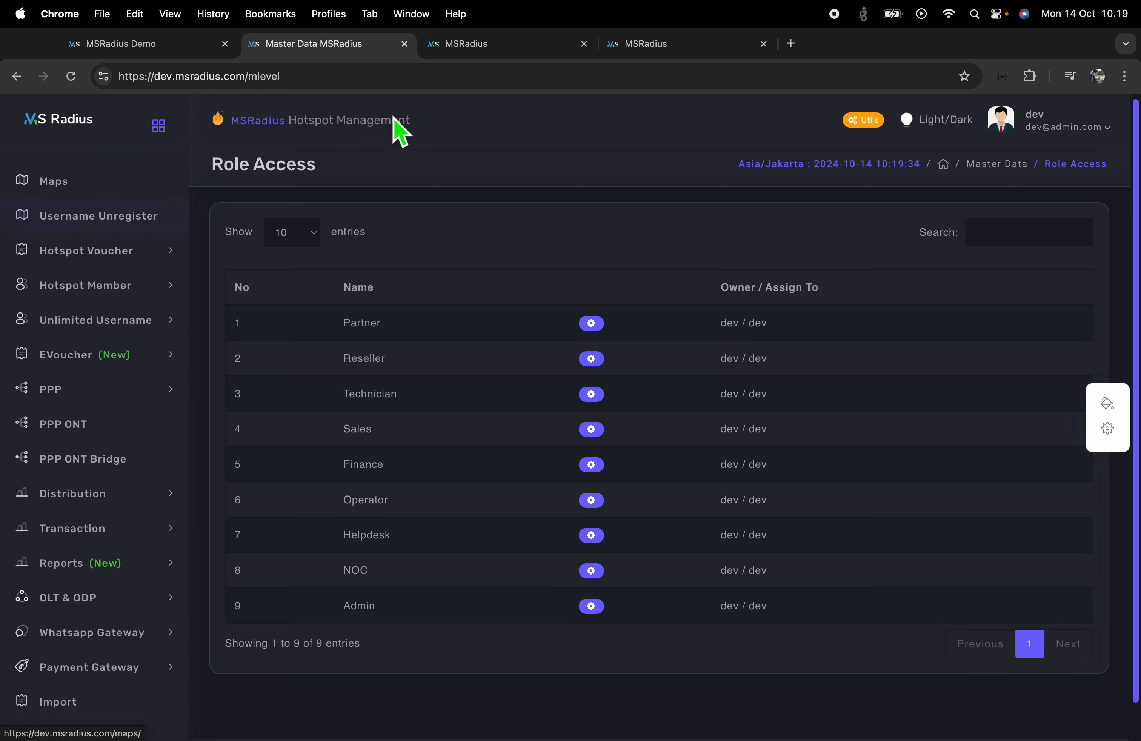
{"action": "left_click", "coordinate": [500, 49]}
Scroll through the Admin role's Config Access page to review its permission toggles
{"action": "scroll", "coordinate": [316, 523], "scroll_direction": "down", "scroll_amount": 6}
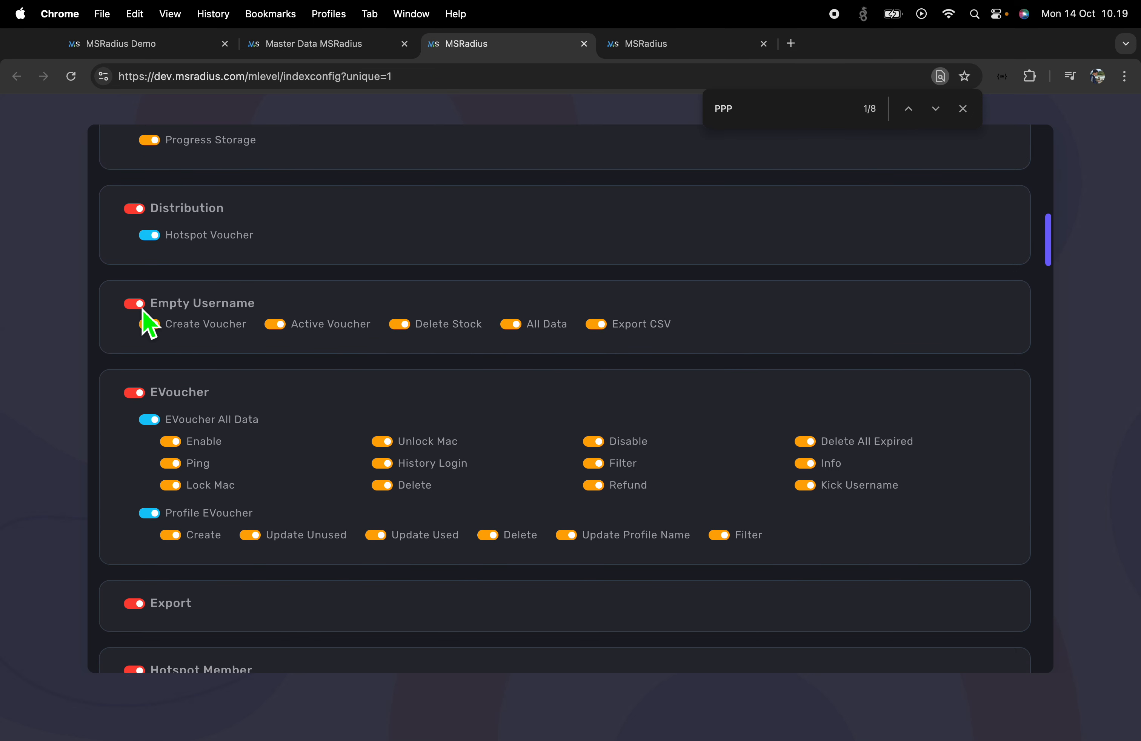
{"action": "scroll", "coordinate": [206, 539], "scroll_direction": "down", "scroll_amount": 3}
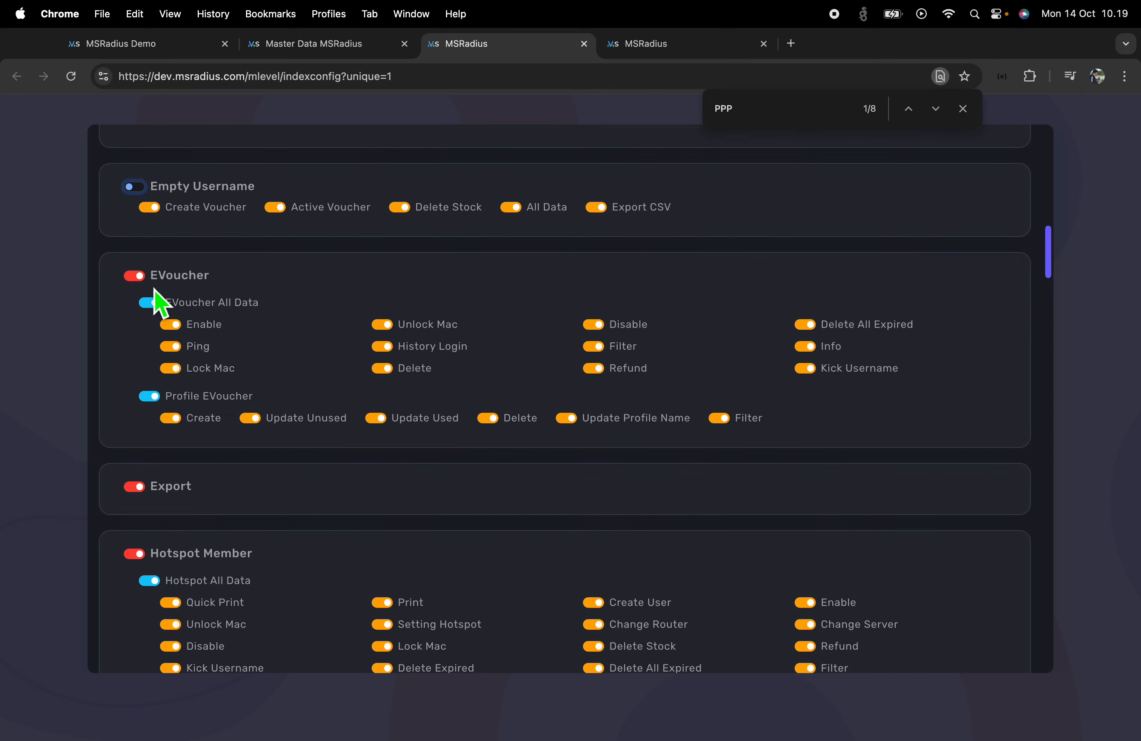
{"action": "scroll", "coordinate": [208, 482], "scroll_direction": "down", "scroll_amount": 6}
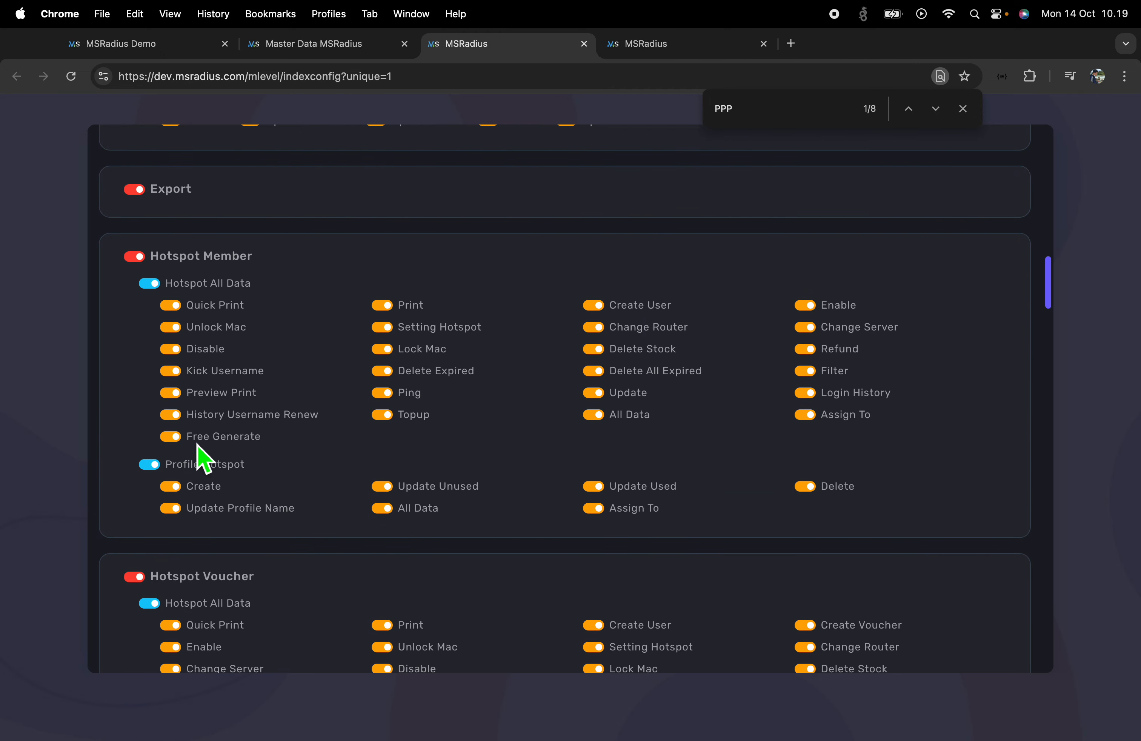
{"action": "scroll", "coordinate": [180, 407], "scroll_direction": "down", "scroll_amount": 12}
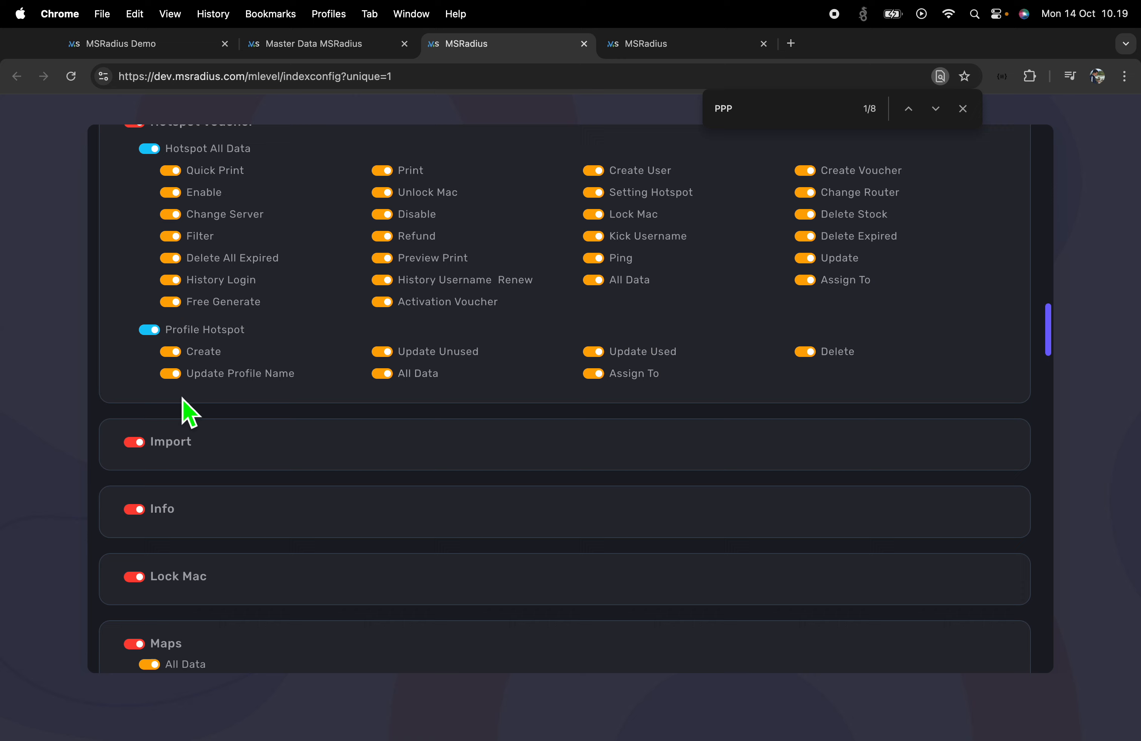
{"action": "scroll", "coordinate": [190, 411], "scroll_direction": "down", "scroll_amount": 6}
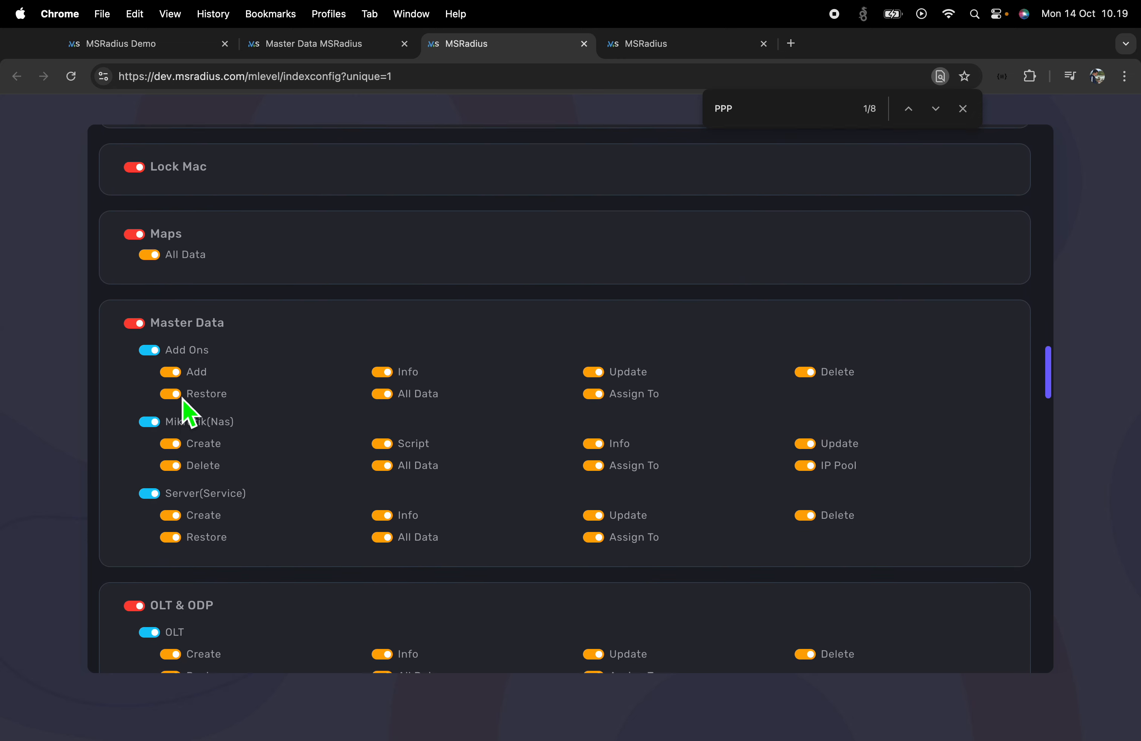
{"action": "scroll", "coordinate": [182, 400], "scroll_direction": "down", "scroll_amount": 8}
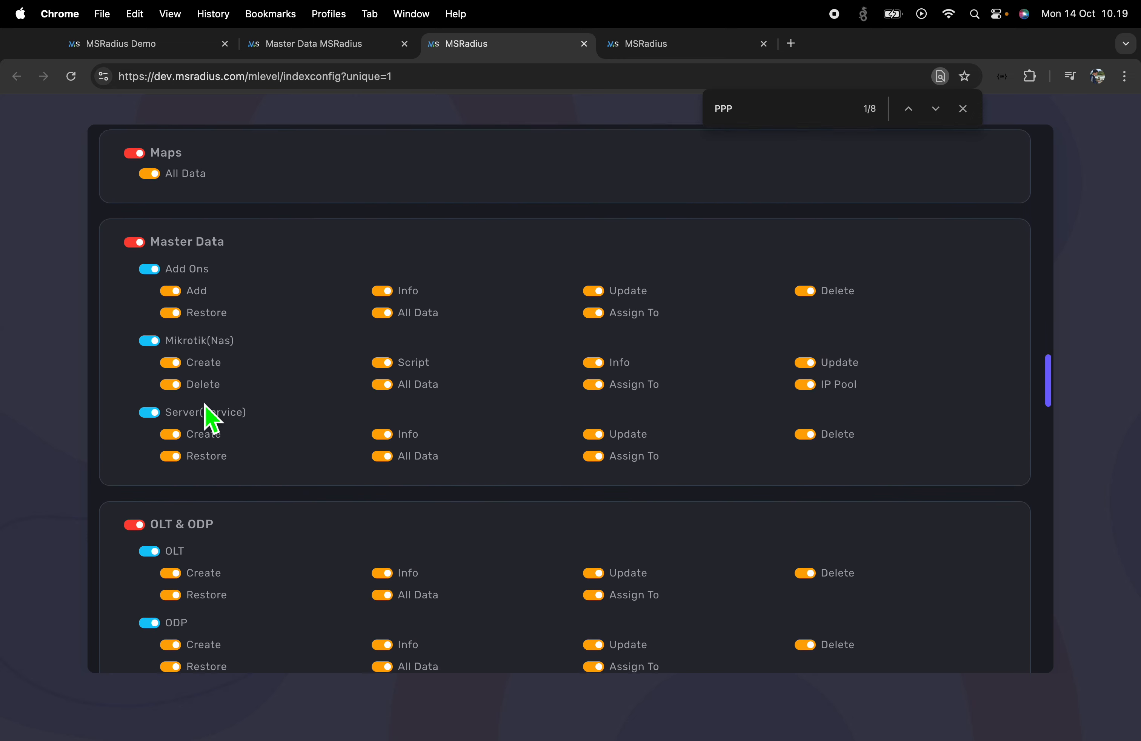
{"action": "scroll", "coordinate": [187, 439], "scroll_direction": "down", "scroll_amount": 1}
{"action": "scroll", "coordinate": [186, 435], "scroll_direction": "up", "scroll_amount": 1}
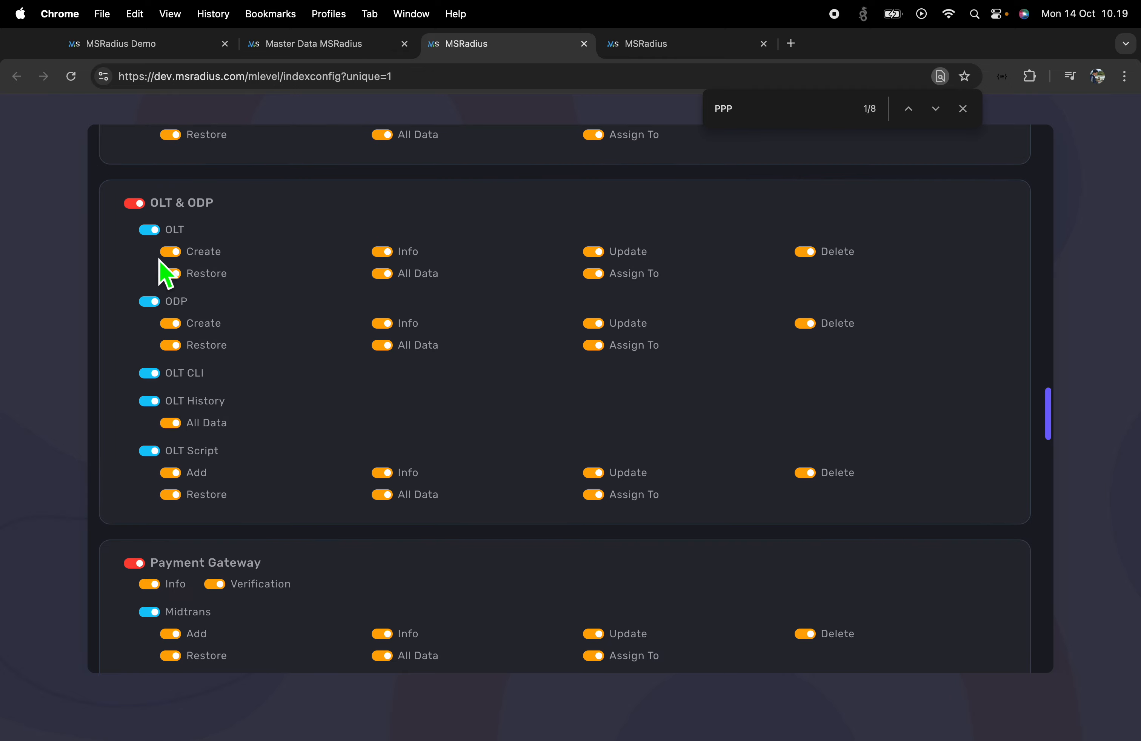
{"action": "scroll", "coordinate": [231, 445], "scroll_direction": "down", "scroll_amount": 15}
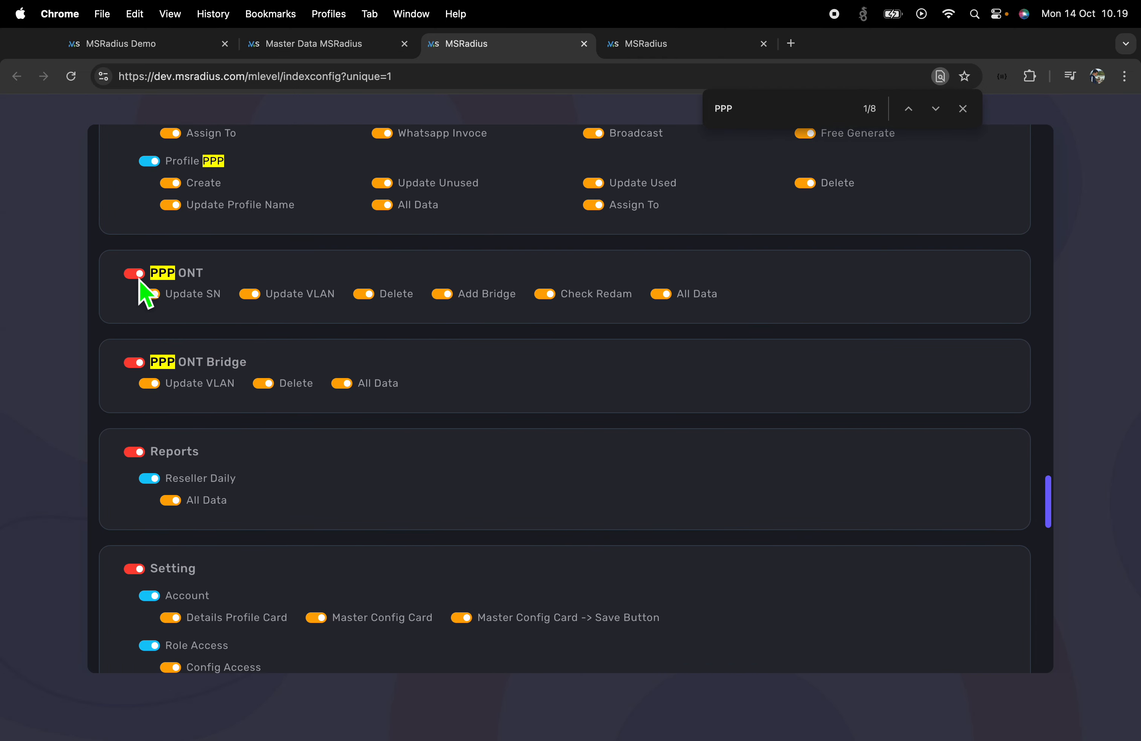
{"action": "scroll", "coordinate": [264, 474], "scroll_direction": "up", "scroll_amount": 5}
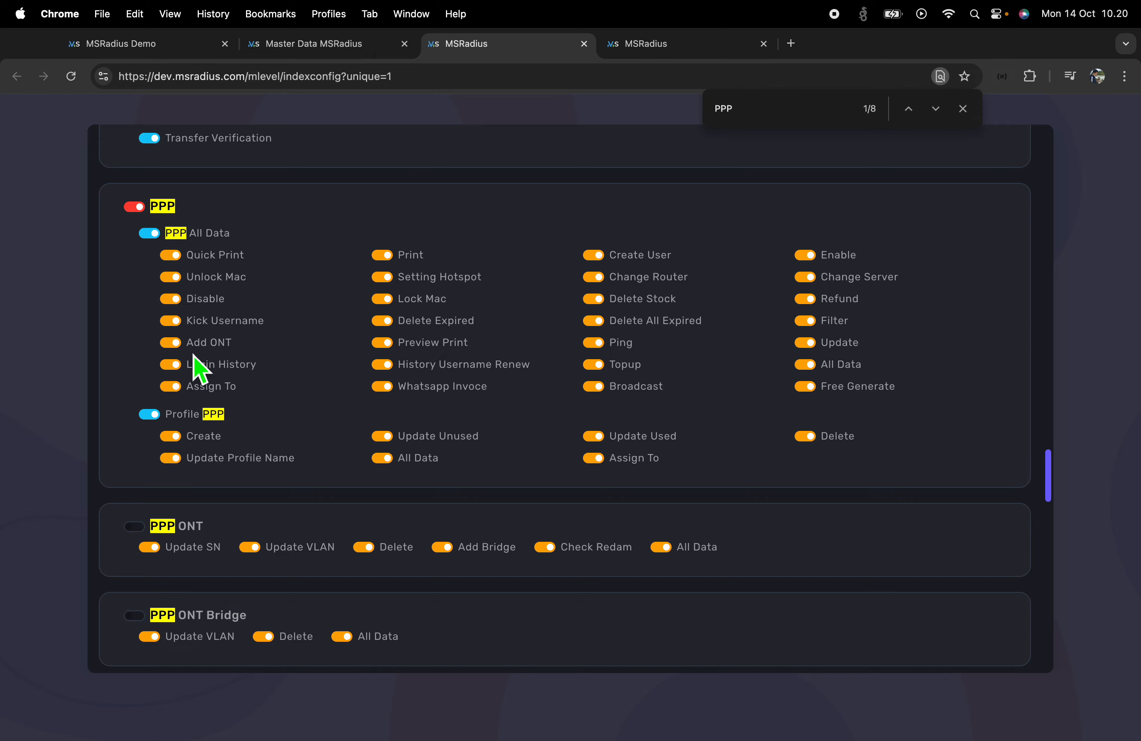
{"action": "scroll", "coordinate": [397, 433], "scroll_direction": "down", "scroll_amount": 6}
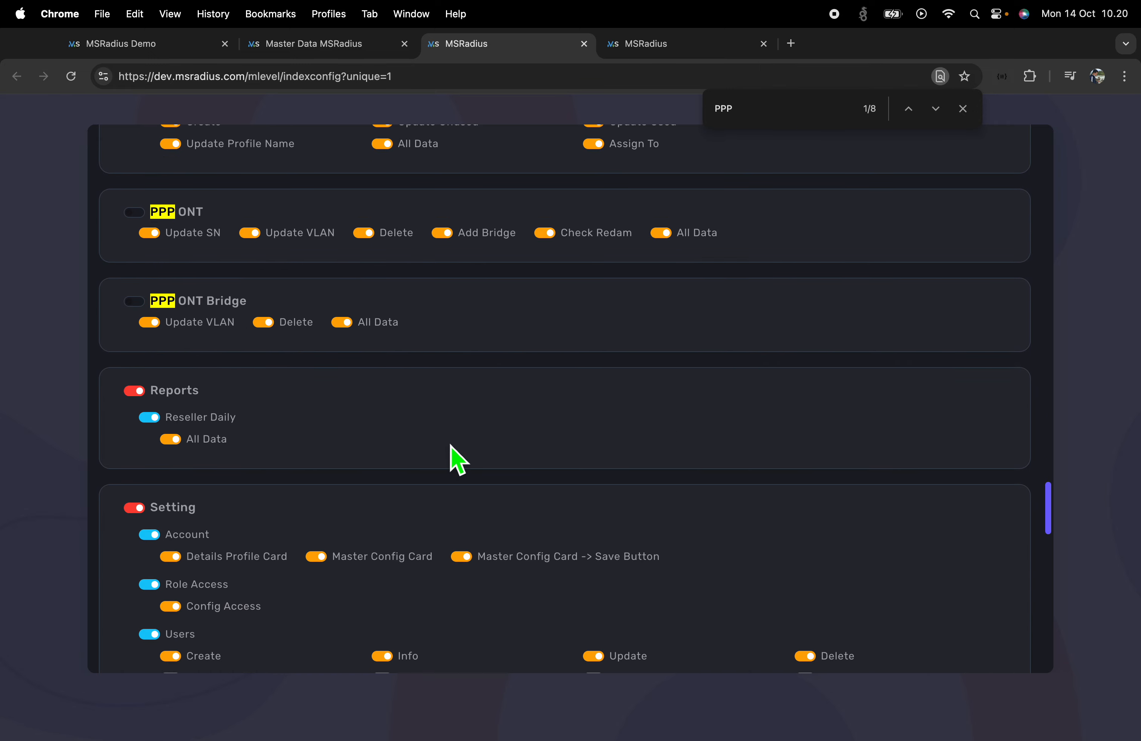
{"action": "scroll", "coordinate": [746, 496], "scroll_direction": "up", "scroll_amount": 15}
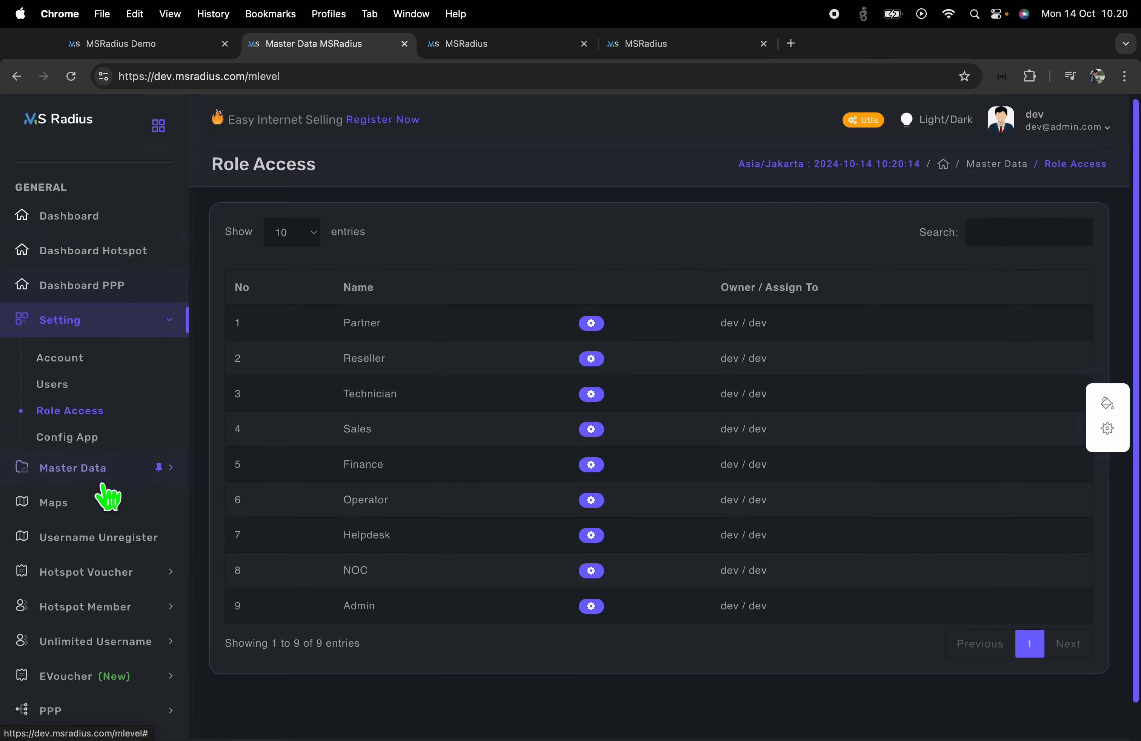
Reload Role Access, collapse Setting, and open PPP > PPP Stock from the sidebar
{"action": "scroll", "coordinate": [107, 497], "scroll_direction": "down", "scroll_amount": 5}
{"action": "scroll", "coordinate": [107, 496], "scroll_direction": "down", "scroll_amount": 5}
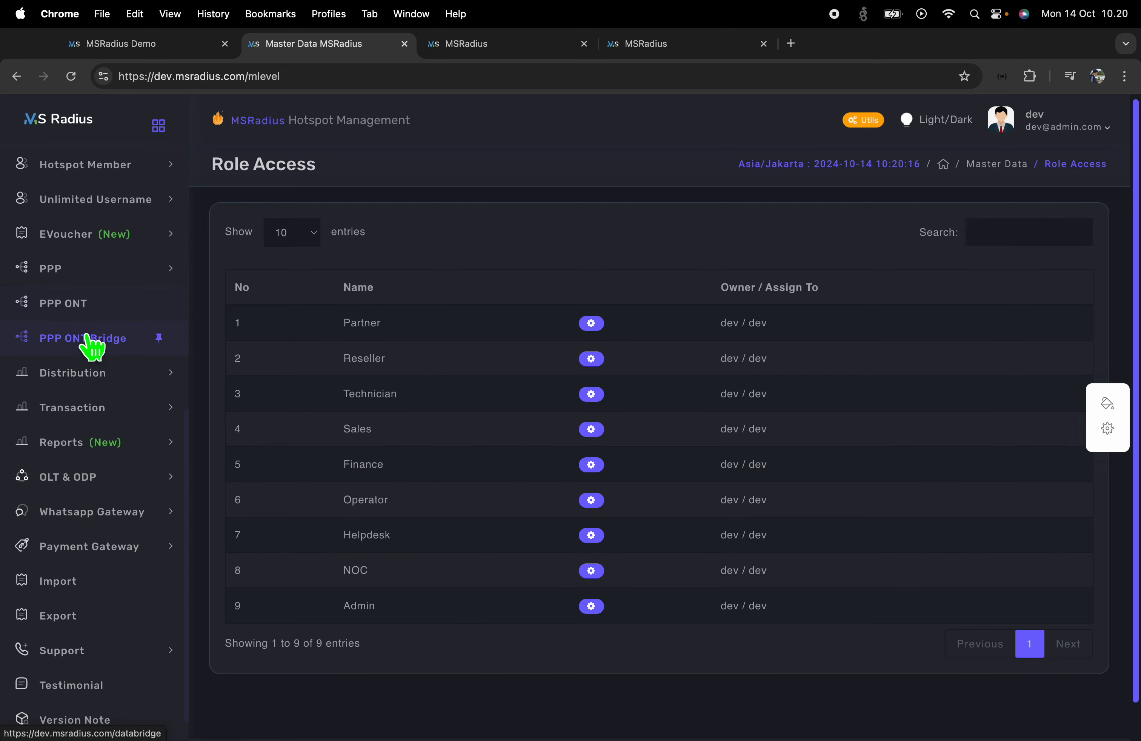
{"action": "left_click", "coordinate": [71, 76]}
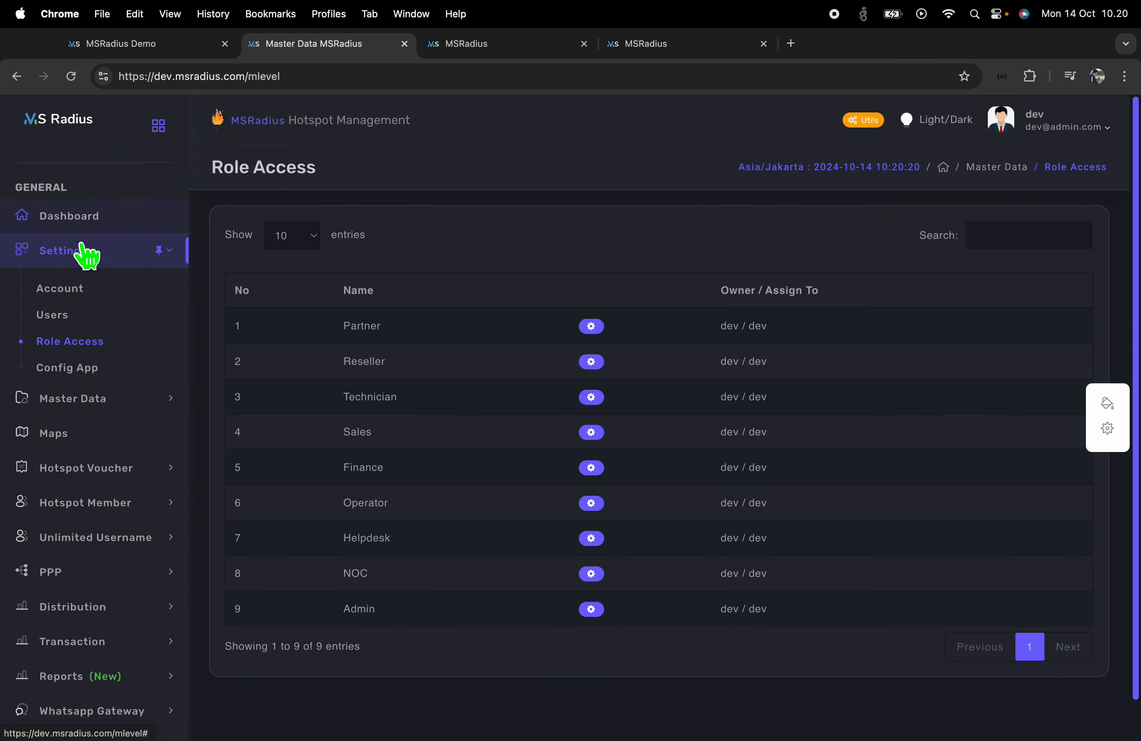
{"action": "left_click", "coordinate": [91, 250]}
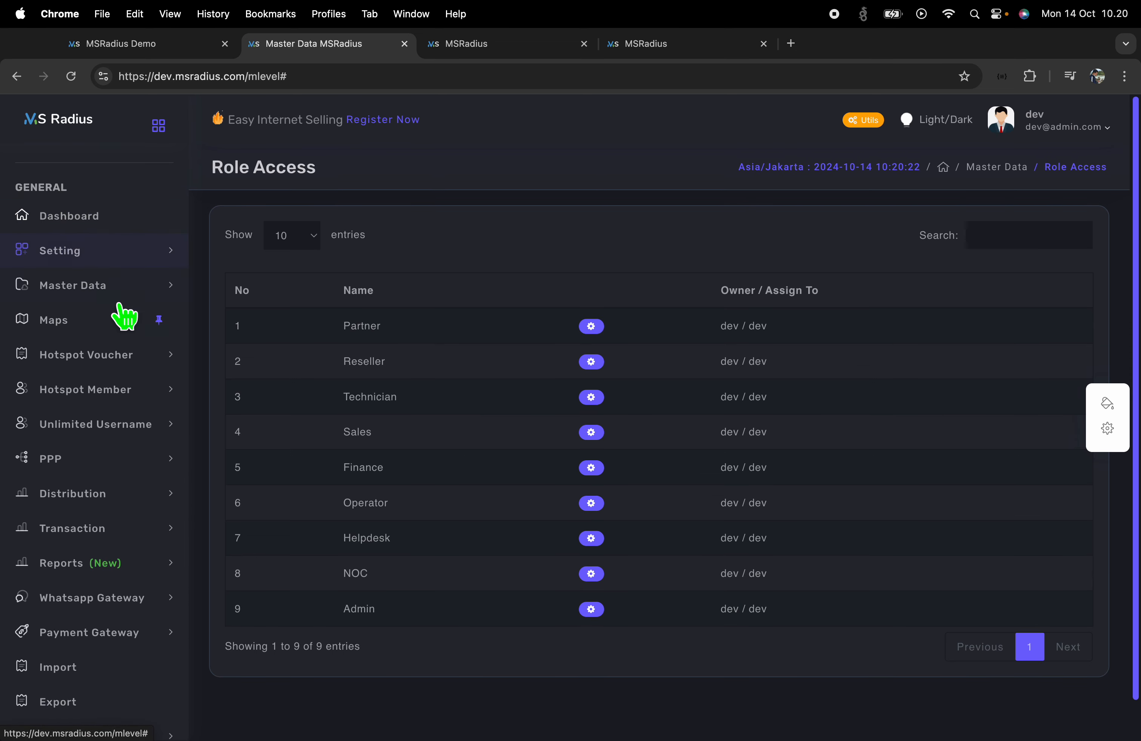
{"action": "scroll", "coordinate": [118, 387], "scroll_direction": "down", "scroll_amount": 3}
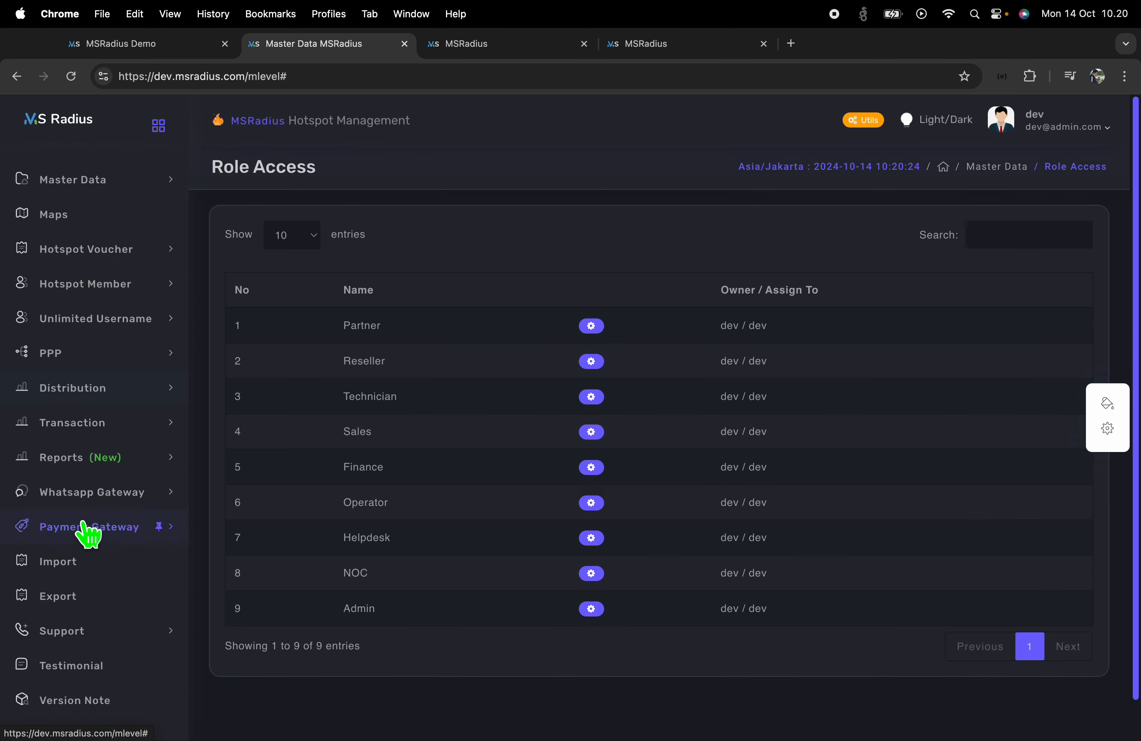
{"action": "left_click", "coordinate": [89, 359]}
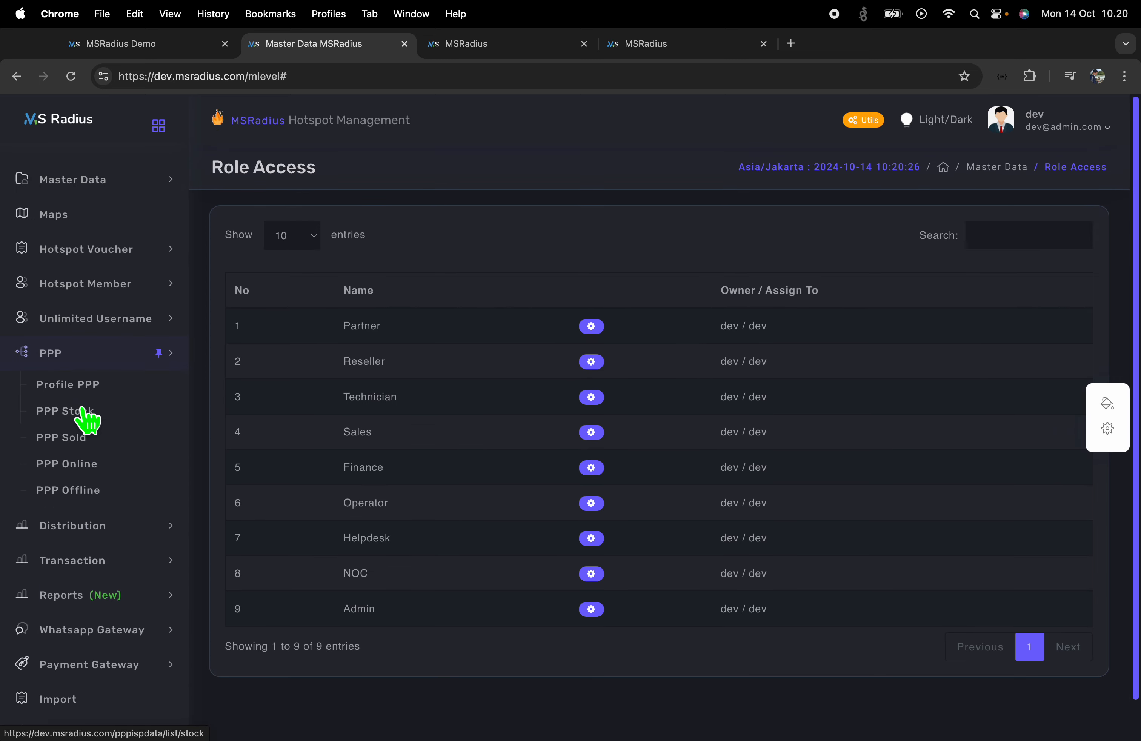
{"action": "left_click", "coordinate": [82, 367]}
{"action": "left_click", "coordinate": [86, 367]}
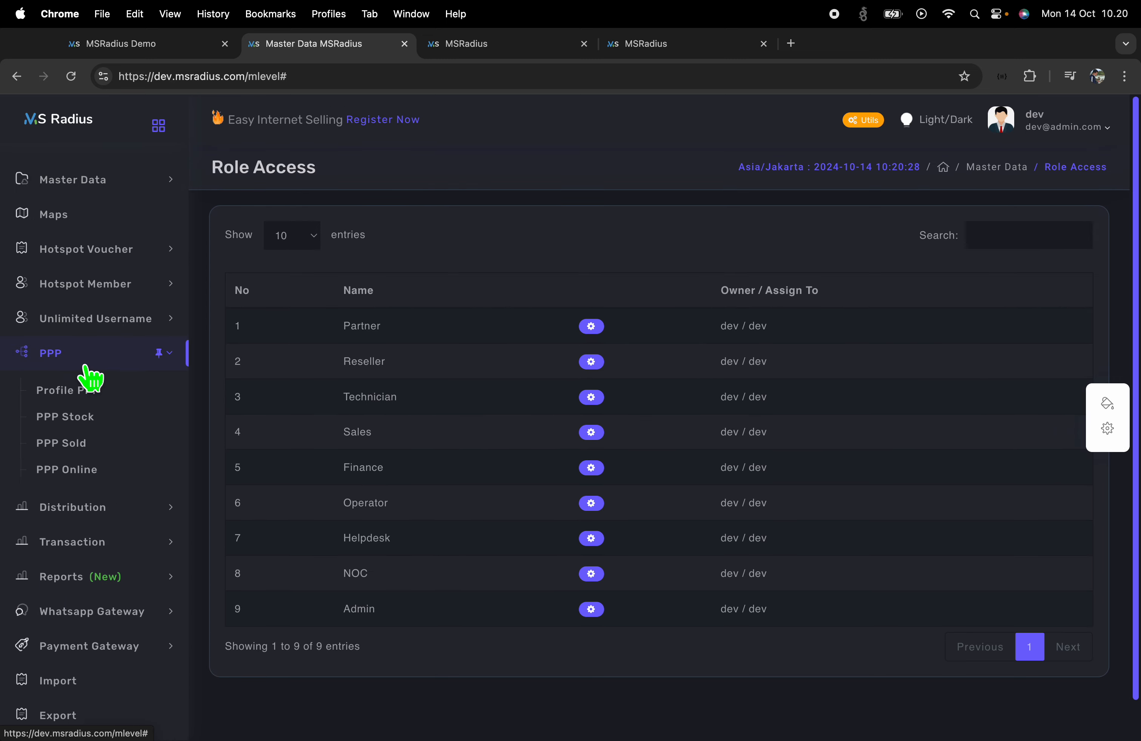
{"action": "left_click", "coordinate": [85, 418]}
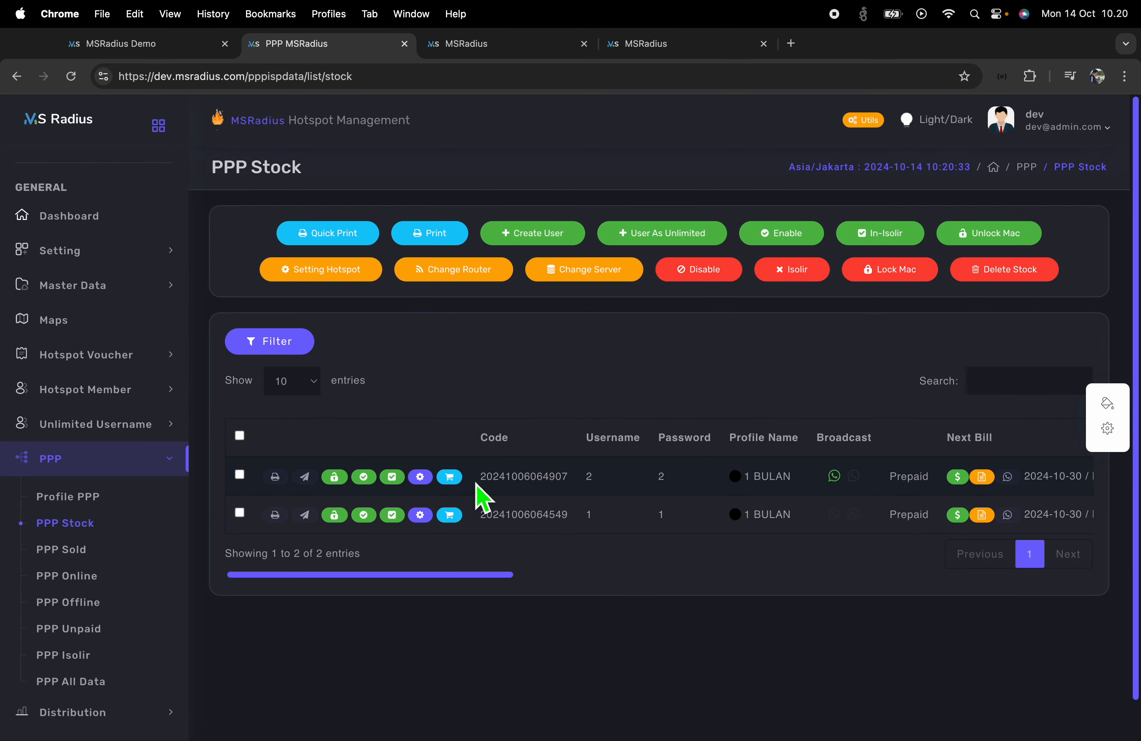
Check the Admin and Transaction config pages, then close the extra config page
{"action": "key", "text": "ctrl+Right"}
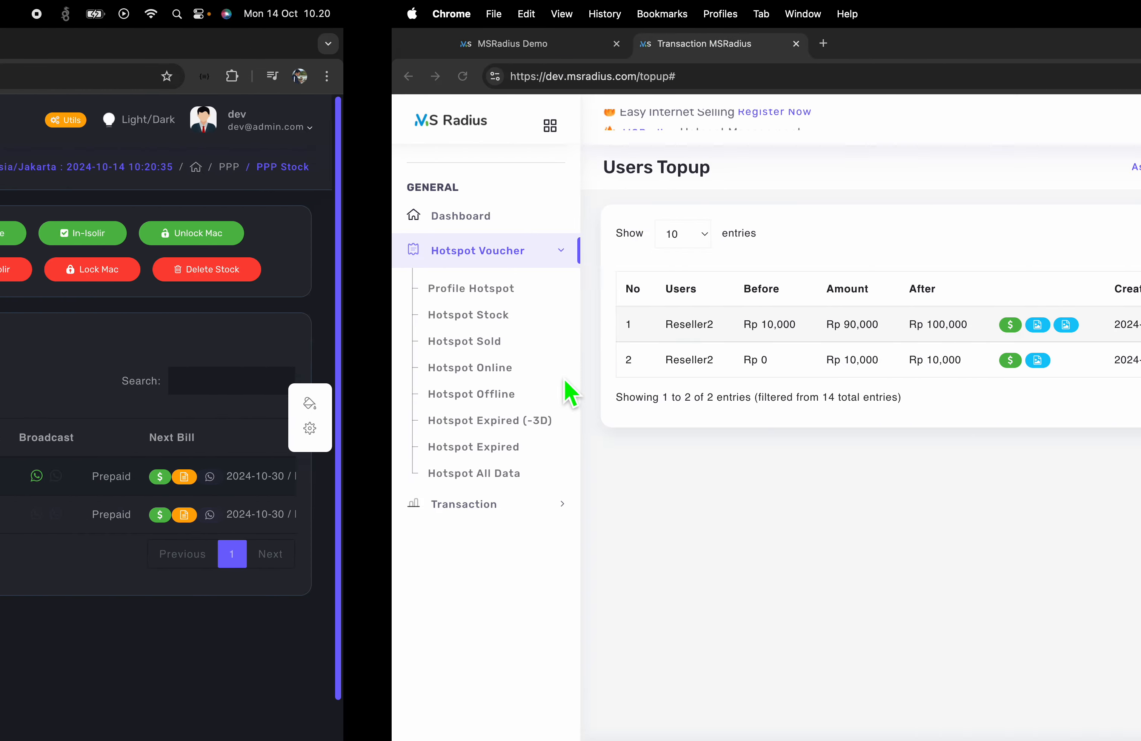
{"action": "key", "text": "ctrl+Left"}
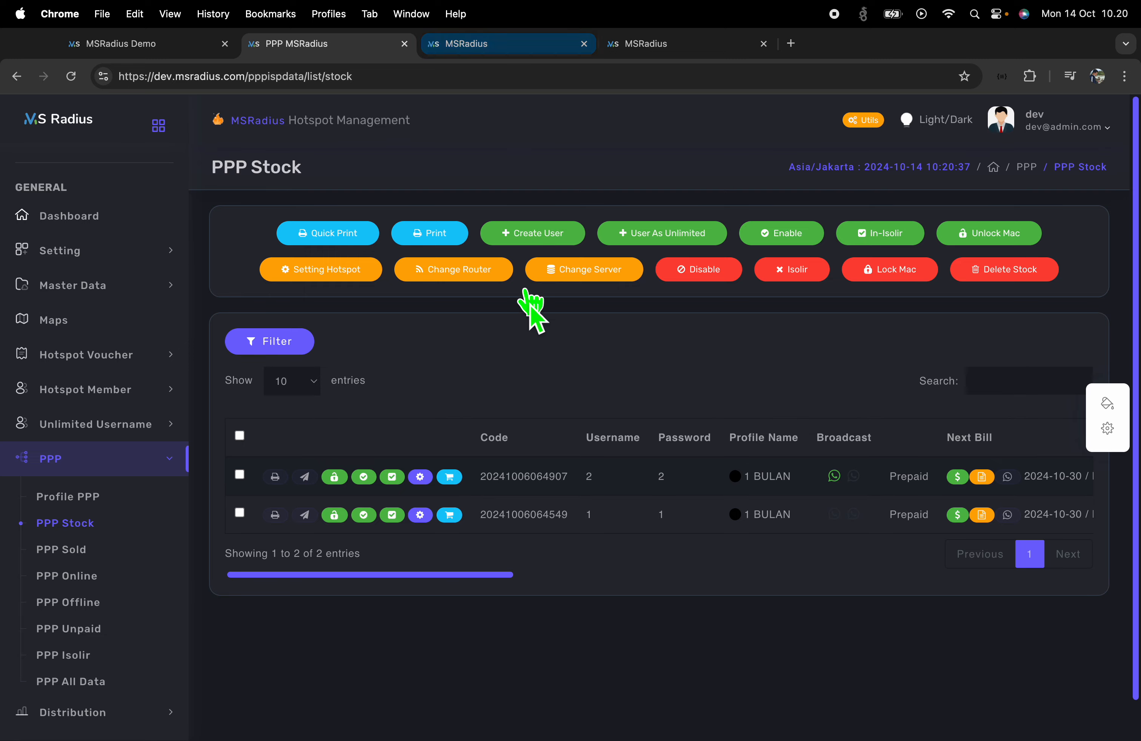
{"action": "left_click", "coordinate": [524, 44]}
{"action": "left_click", "coordinate": [688, 44]}
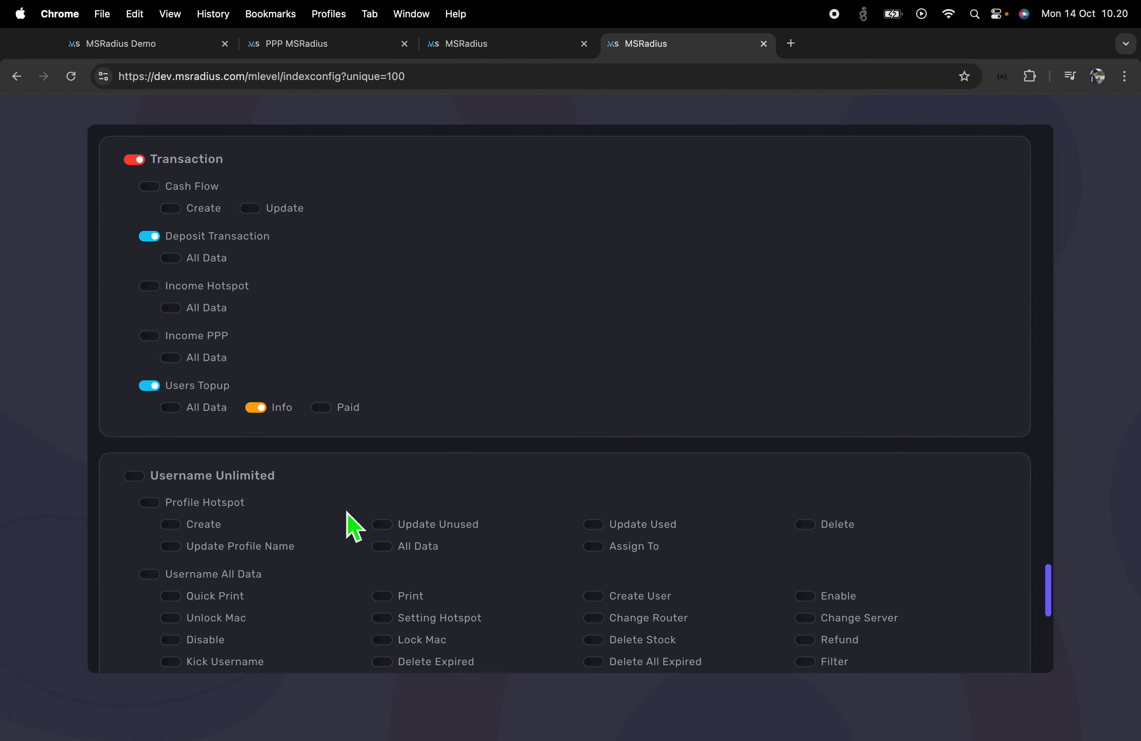
{"action": "scroll", "coordinate": [357, 522], "scroll_direction": "down", "scroll_amount": 10}
{"action": "scroll", "coordinate": [356, 522], "scroll_direction": "up", "scroll_amount": 5}
{"action": "left_click", "coordinate": [554, 46]}
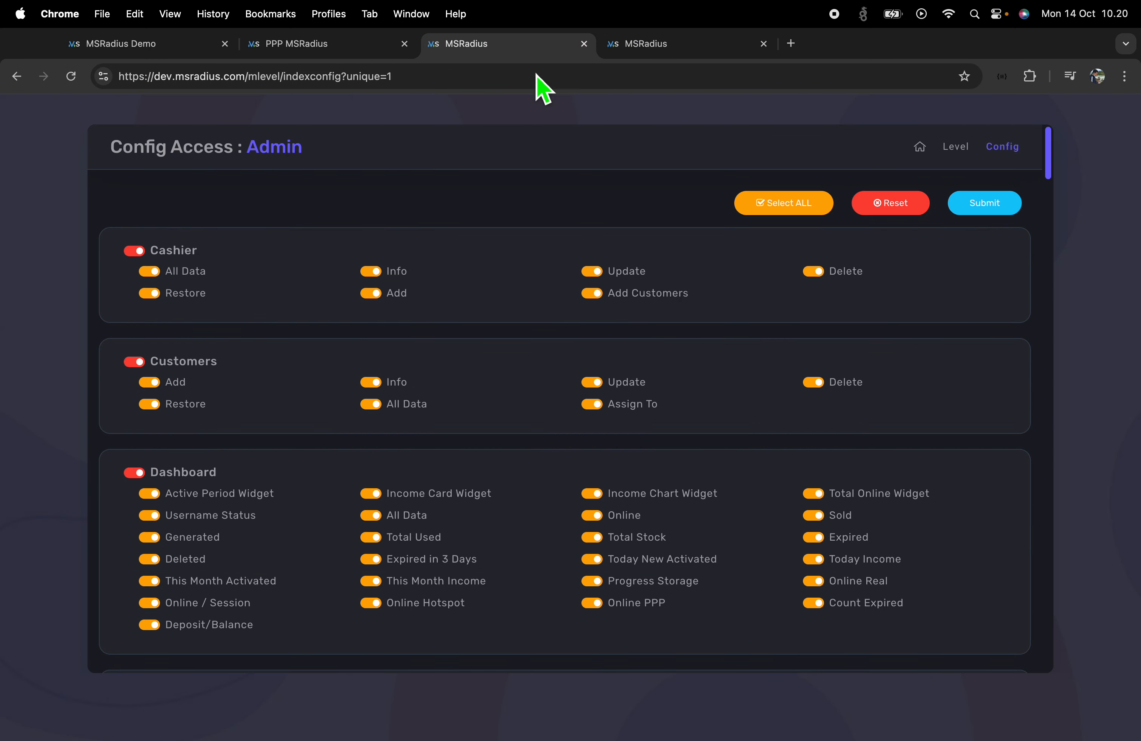
{"action": "scroll", "coordinate": [530, 454], "scroll_direction": "down", "scroll_amount": 5}
{"action": "left_click", "coordinate": [763, 43]}
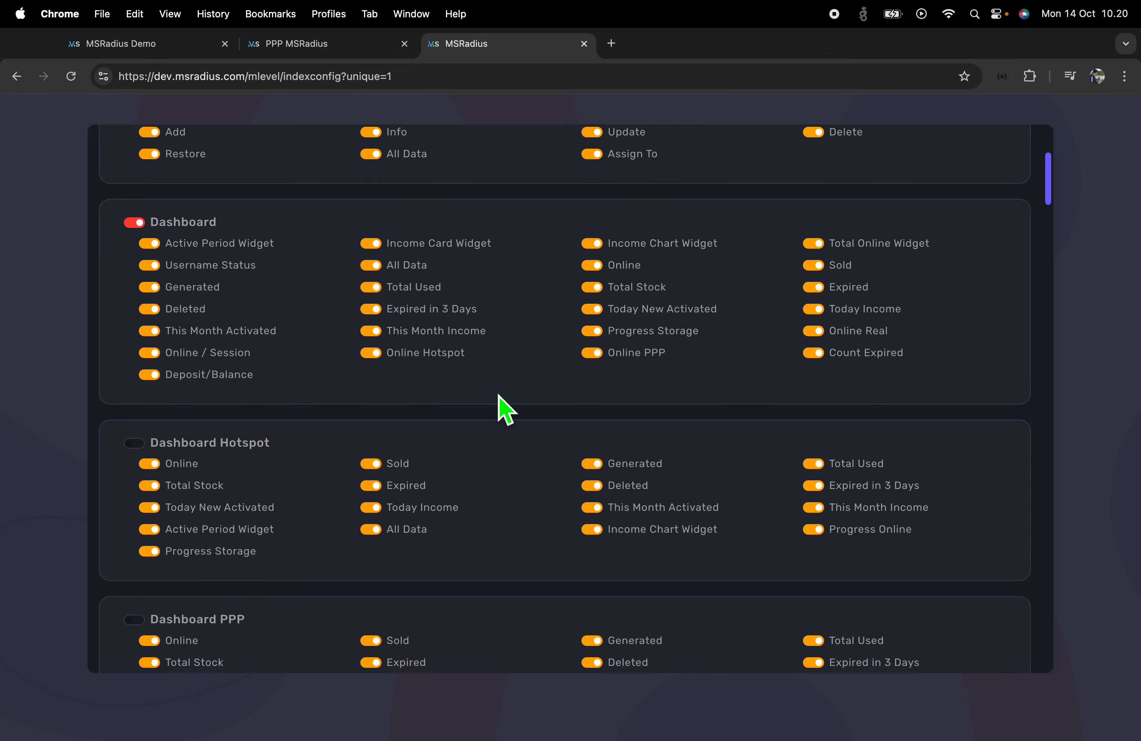
Enable the Add ONT permission under PPP for the Admin role and submit
{"action": "scroll", "coordinate": [501, 408], "scroll_direction": "down", "scroll_amount": 12}
{"action": "scroll", "coordinate": [506, 410], "scroll_direction": "down", "scroll_amount": 15}
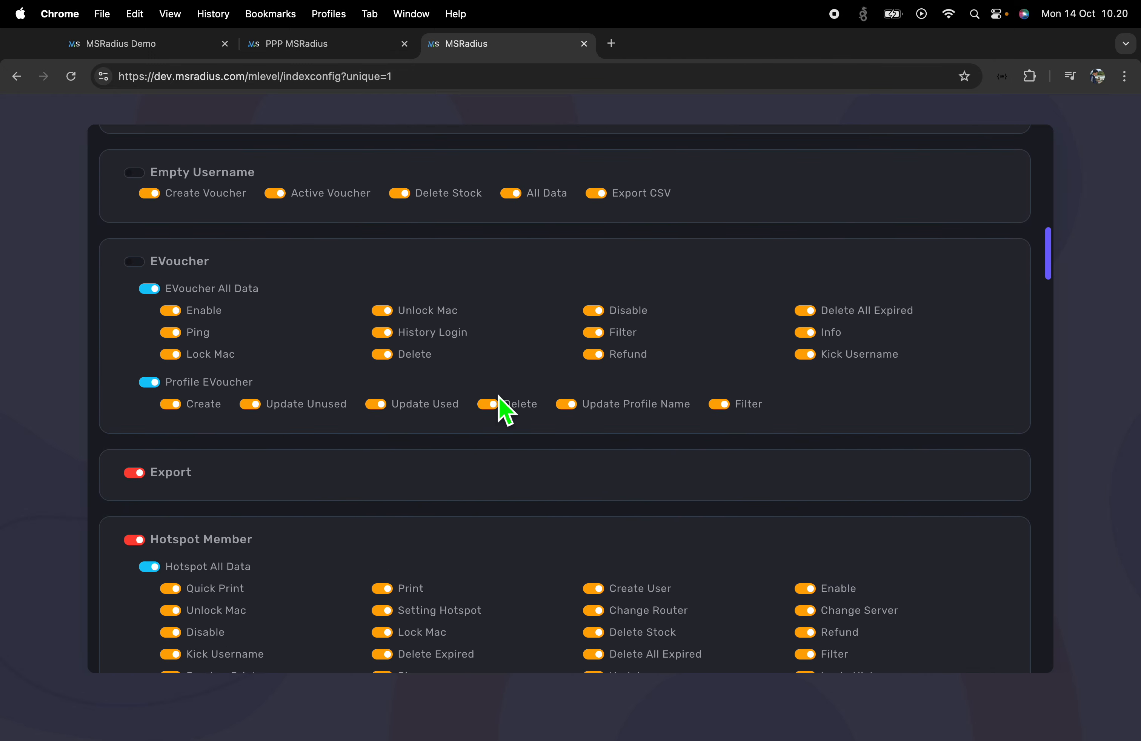
{"action": "scroll", "coordinate": [499, 420], "scroll_direction": "down", "scroll_amount": 15}
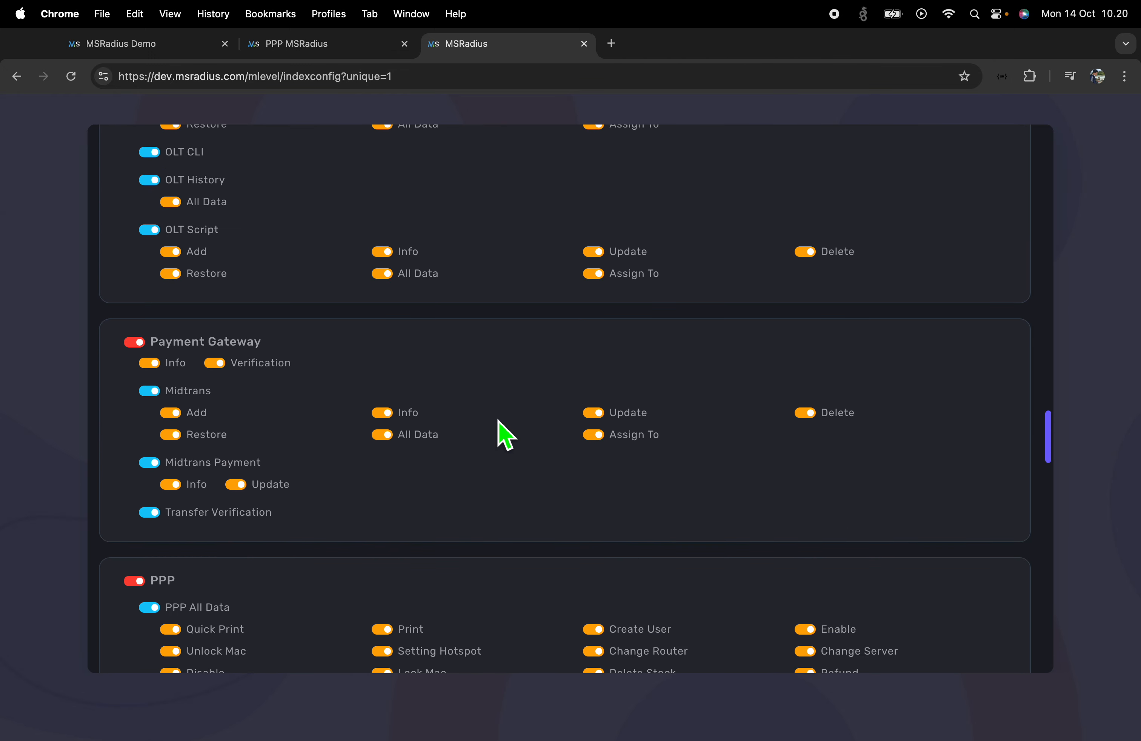
{"action": "scroll", "coordinate": [506, 434], "scroll_direction": "up", "scroll_amount": 5}
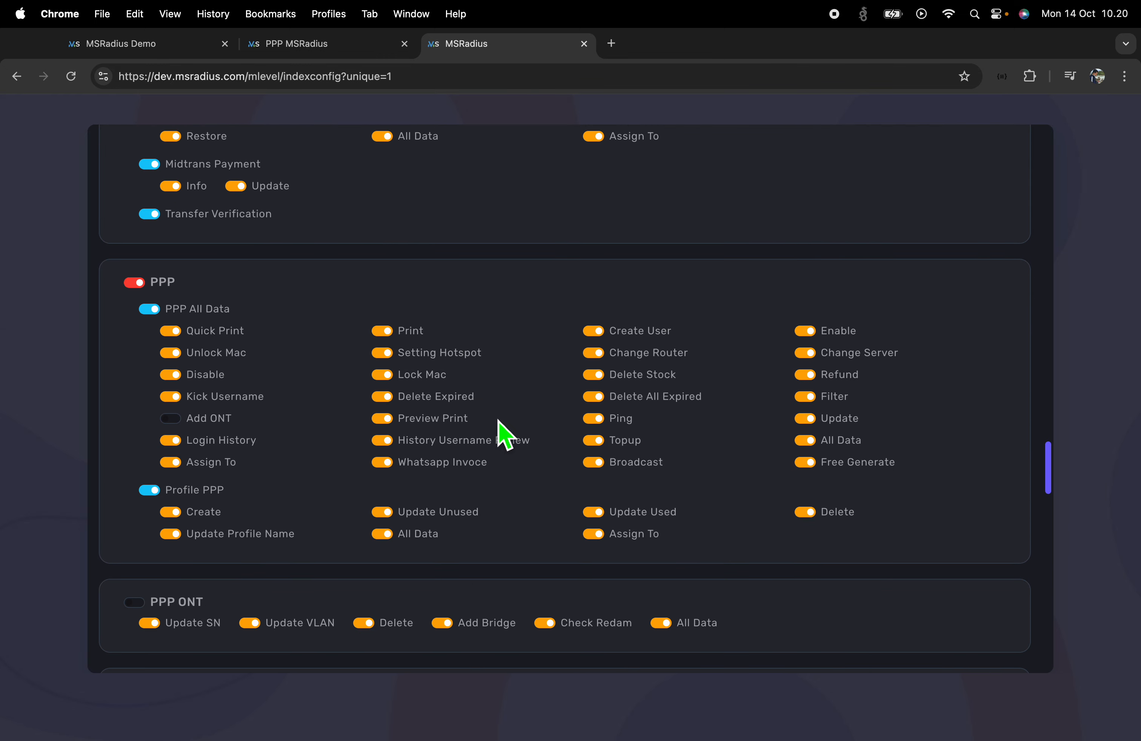
{"action": "left_click", "coordinate": [170, 418]}
{"action": "scroll", "coordinate": [764, 535], "scroll_direction": "up", "scroll_amount": 15}
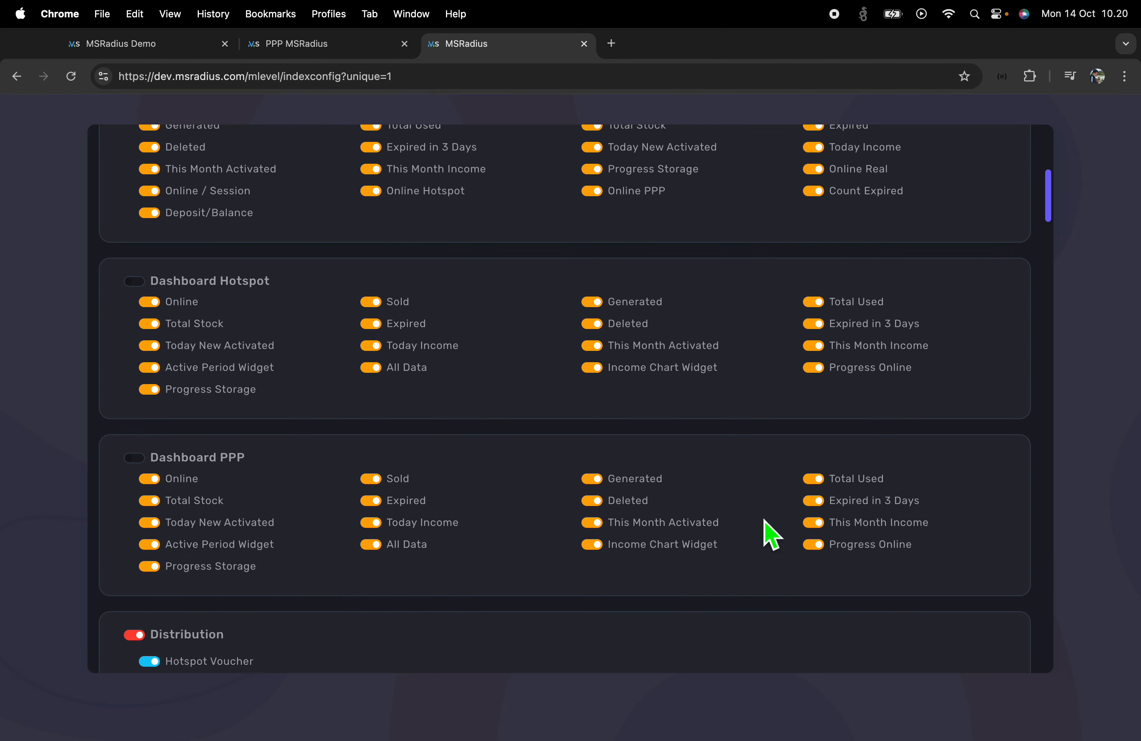
{"action": "left_click", "coordinate": [987, 212]}
{"action": "left_click", "coordinate": [337, 48]}
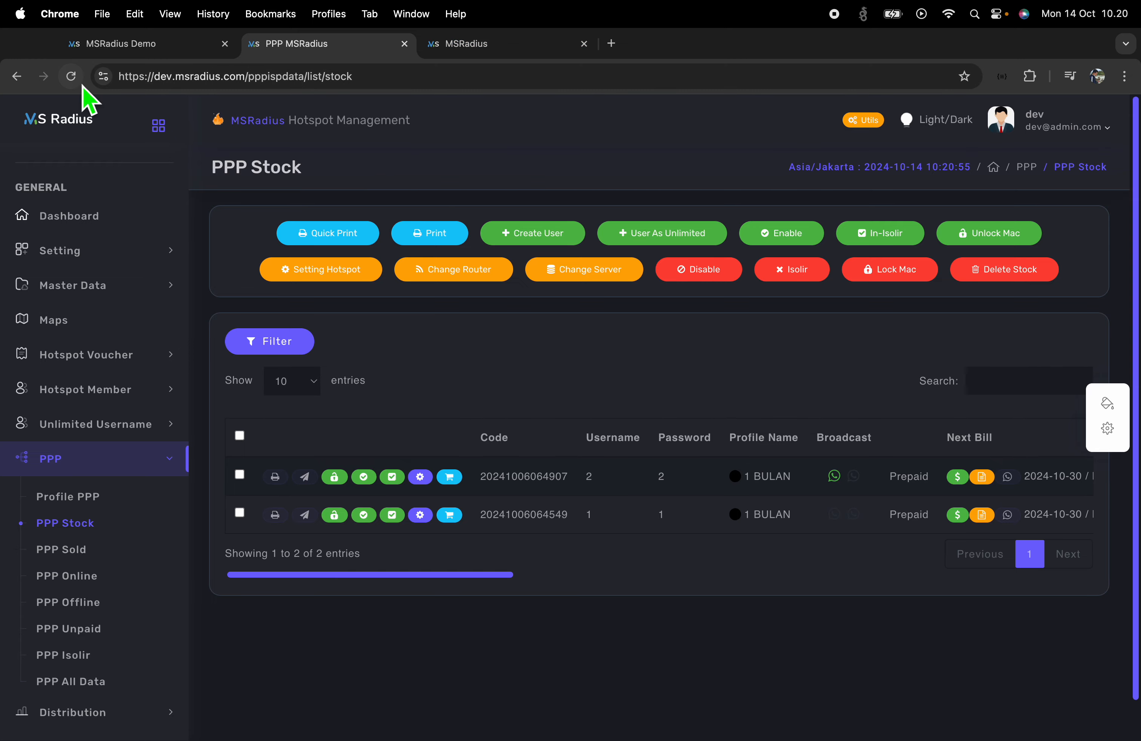
Reload PPP Stock to reveal + ONT buttons on each row, then collapse PPP
{"action": "left_click", "coordinate": [71, 76]}
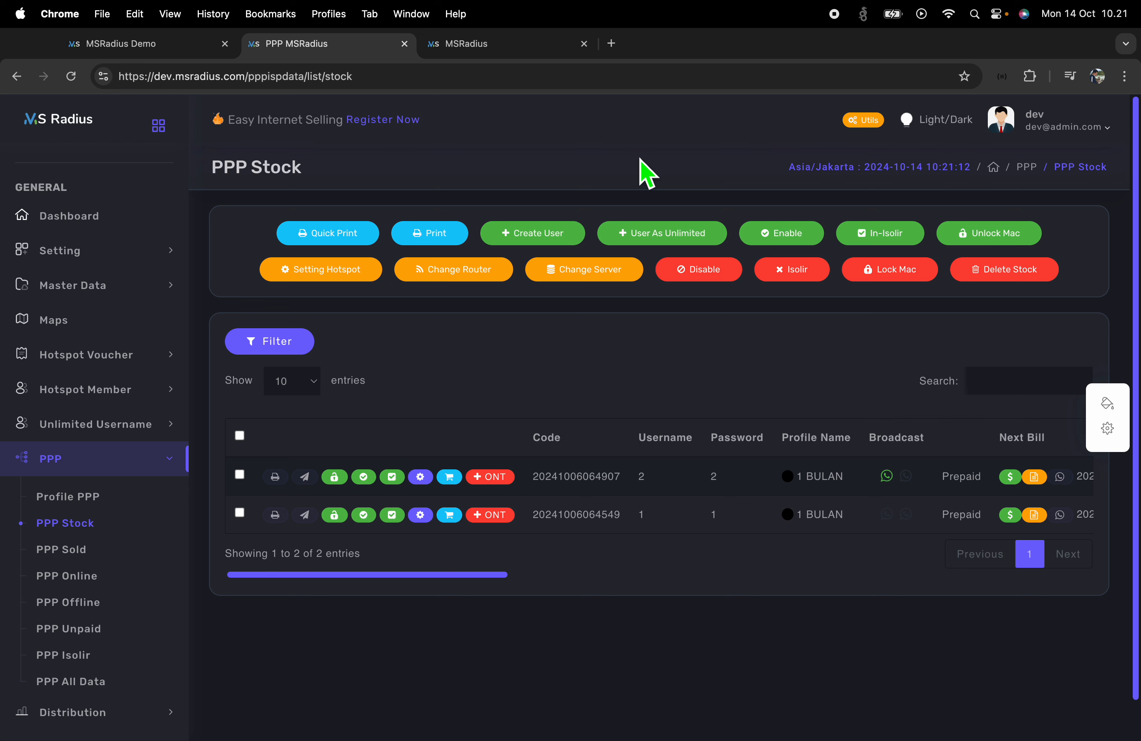
{"action": "left_click", "coordinate": [98, 460]}
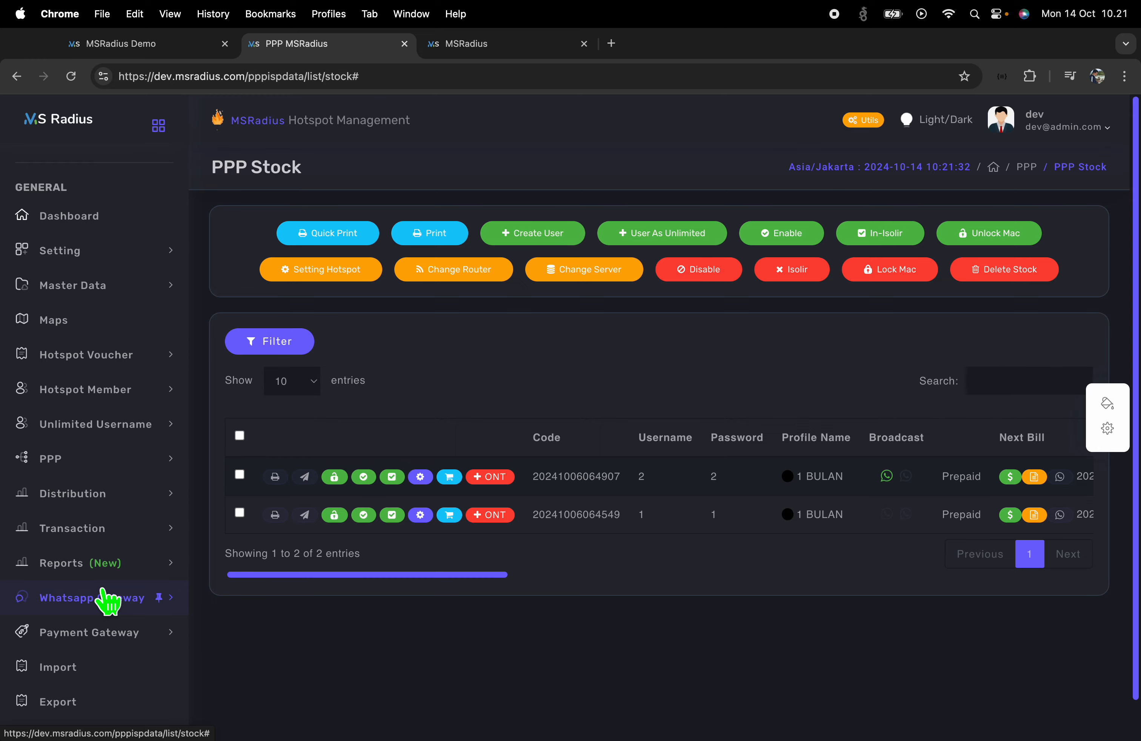
{"action": "left_click", "coordinate": [508, 54]}
From the PPP MSRadius tab, open Reports (New) → Reseller Daily, showing 2 × 1 BULAN at Rp 22200
{"action": "scroll", "coordinate": [477, 452], "scroll_direction": "down", "scroll_amount": 3}
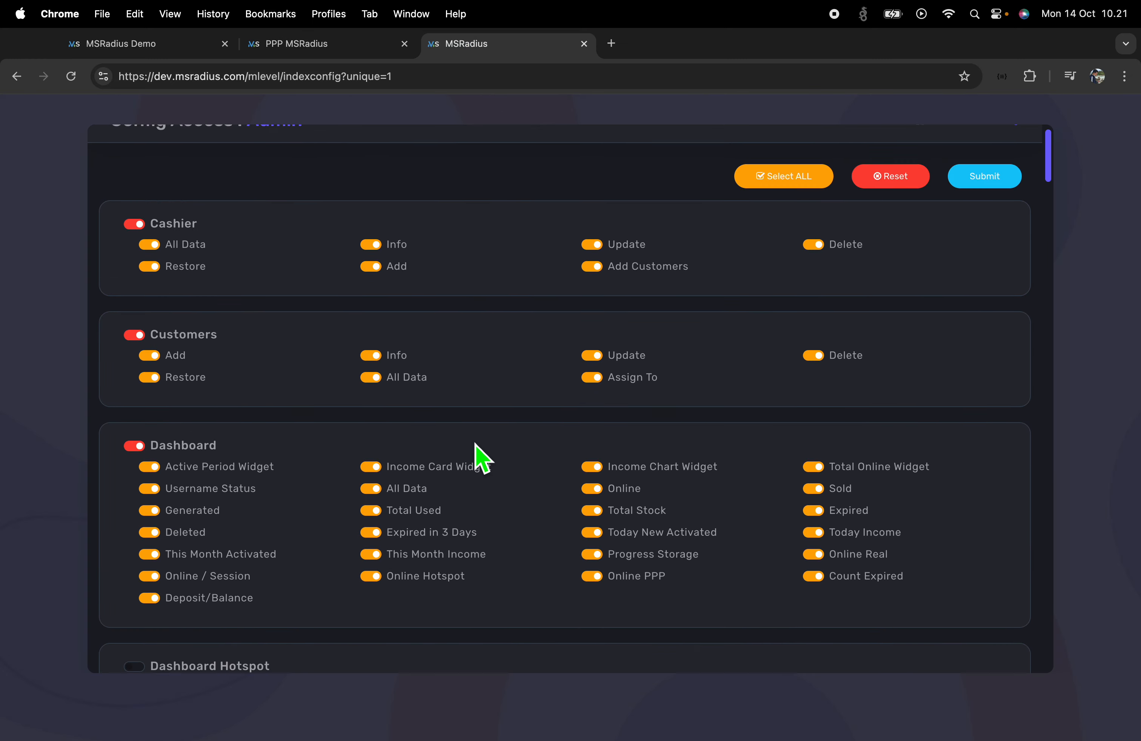
{"action": "scroll", "coordinate": [476, 455], "scroll_direction": "down", "scroll_amount": 10}
{"action": "scroll", "coordinate": [356, 305], "scroll_direction": "up", "scroll_amount": 15}
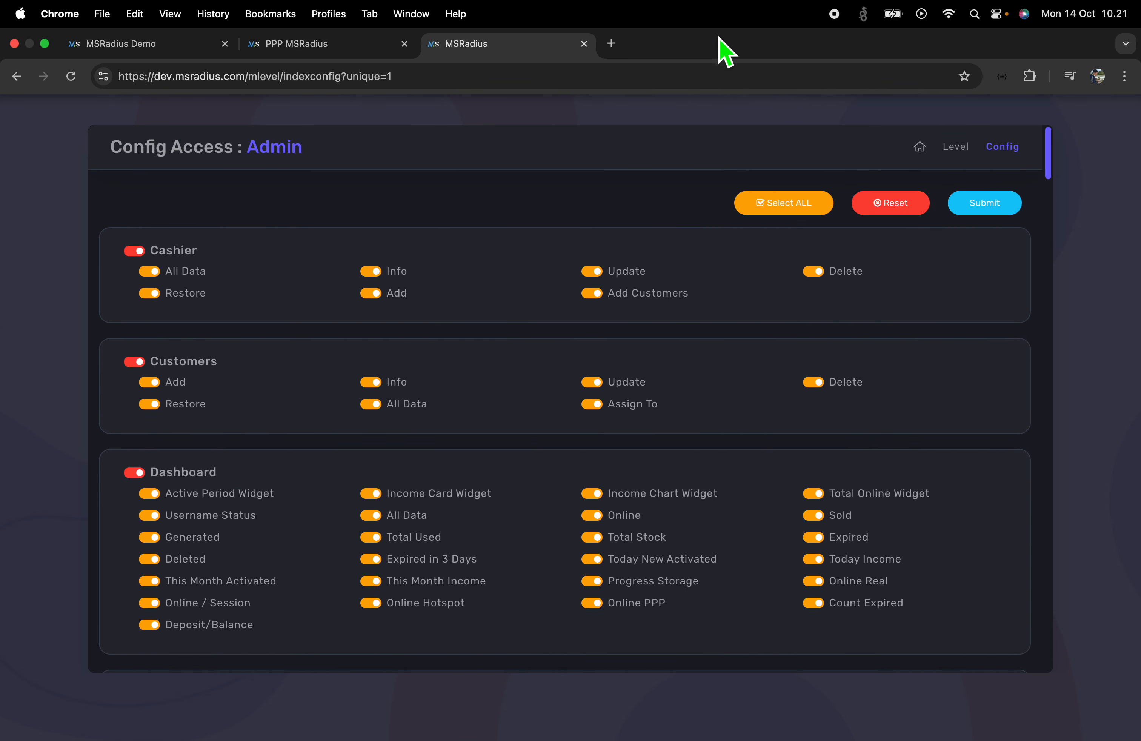
{"action": "left_click", "coordinate": [332, 51]}
{"action": "scroll", "coordinate": [116, 448], "scroll_direction": "down", "scroll_amount": 3}
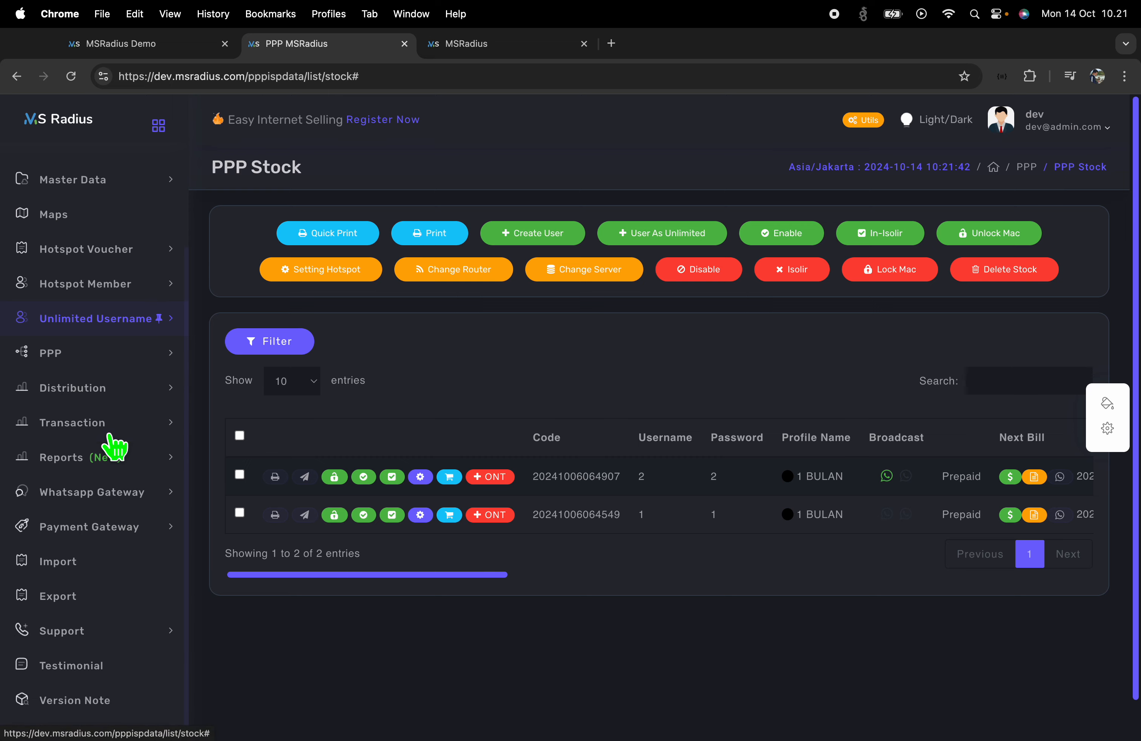
{"action": "left_click", "coordinate": [96, 459]}
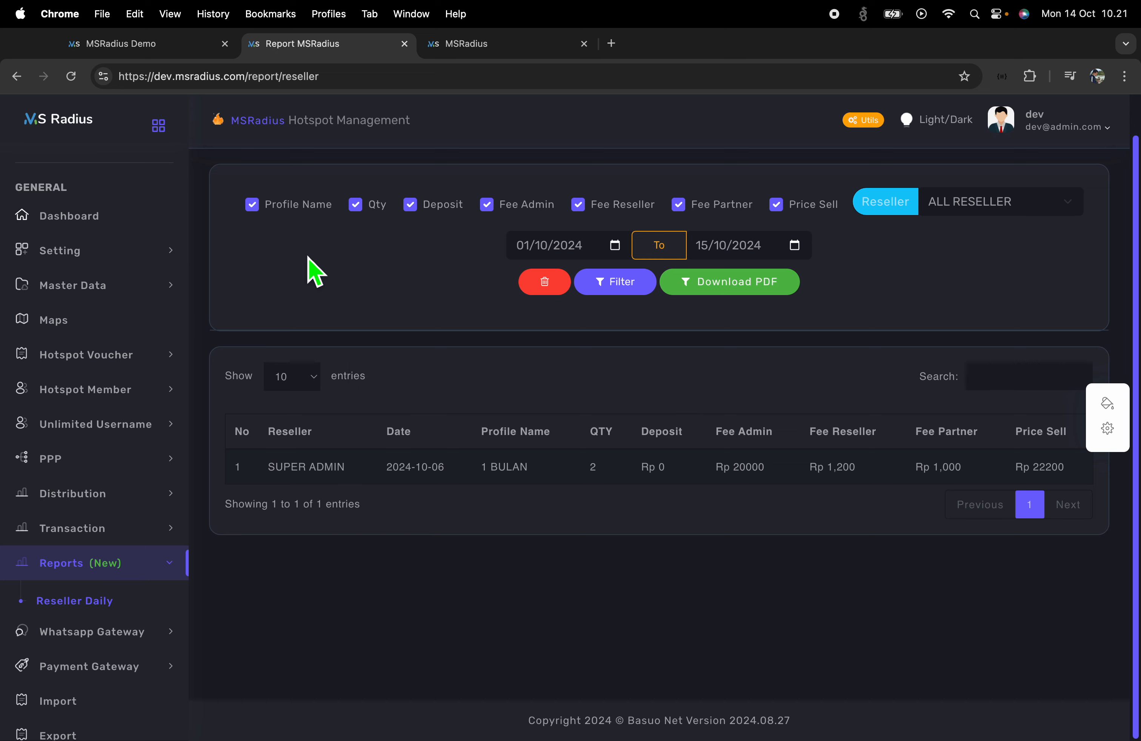
{"action": "scroll", "coordinate": [876, 324], "scroll_direction": "up", "scroll_amount": 2}
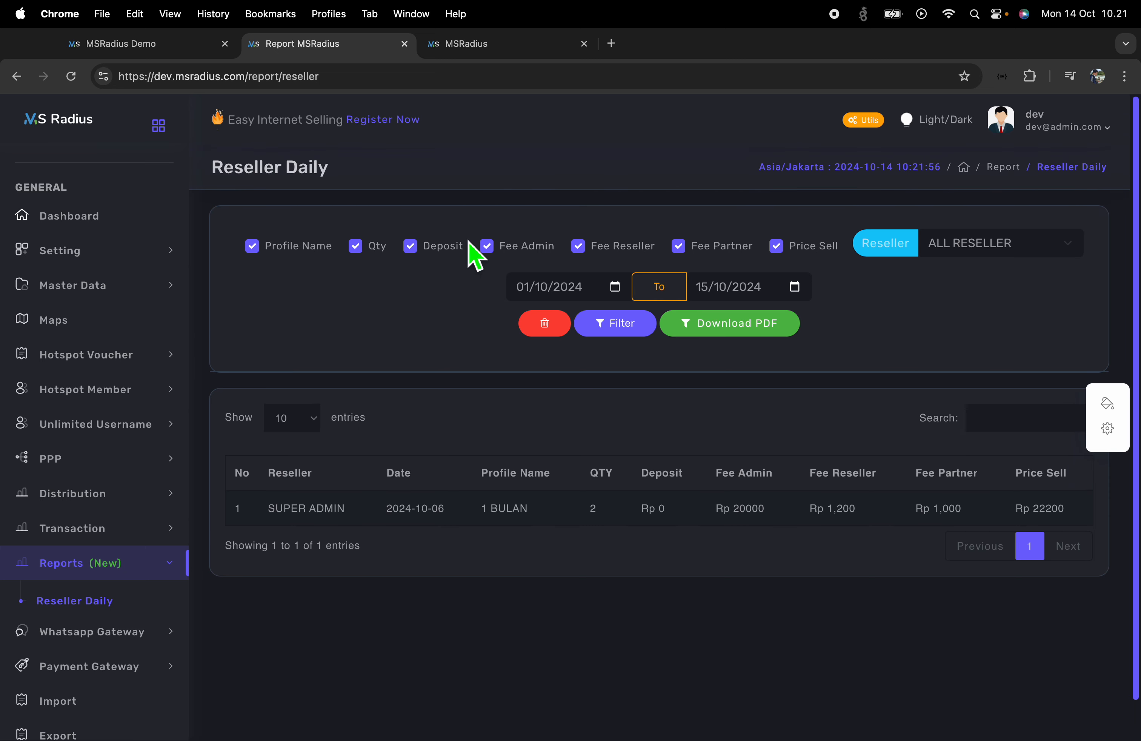